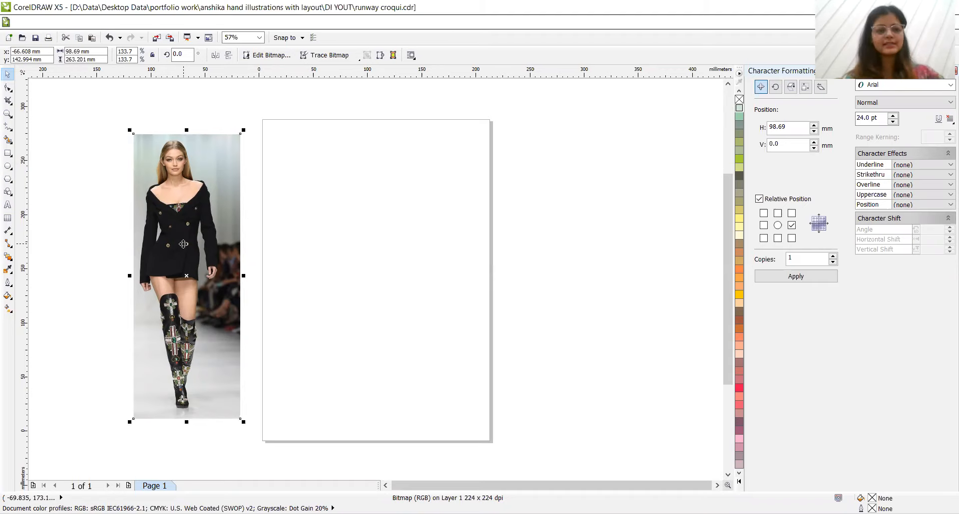
Step: Centre the runway photo on the page and scale it up to 150%, about 111 × 295 mm
key(p)
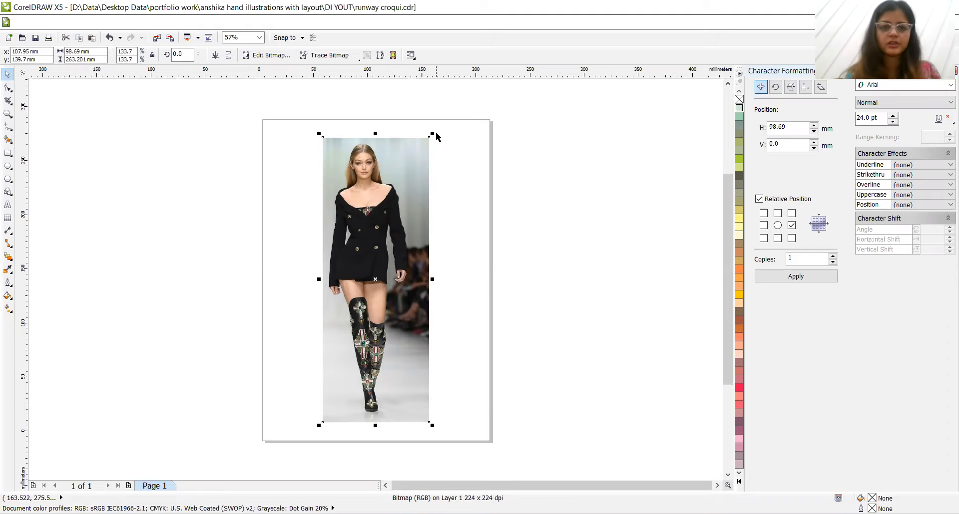
drag(432, 135, 469, 97)
key(p)
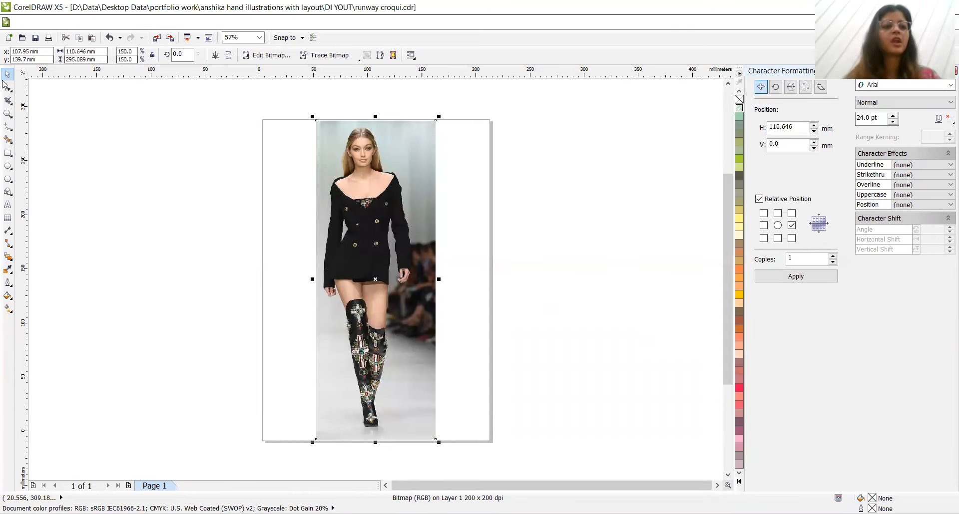
Step: Draw an ellipse about 14.5 × 28.6 mm over the model's face and set its outline width to 2.0 pt
click(9, 114)
click(388, 208)
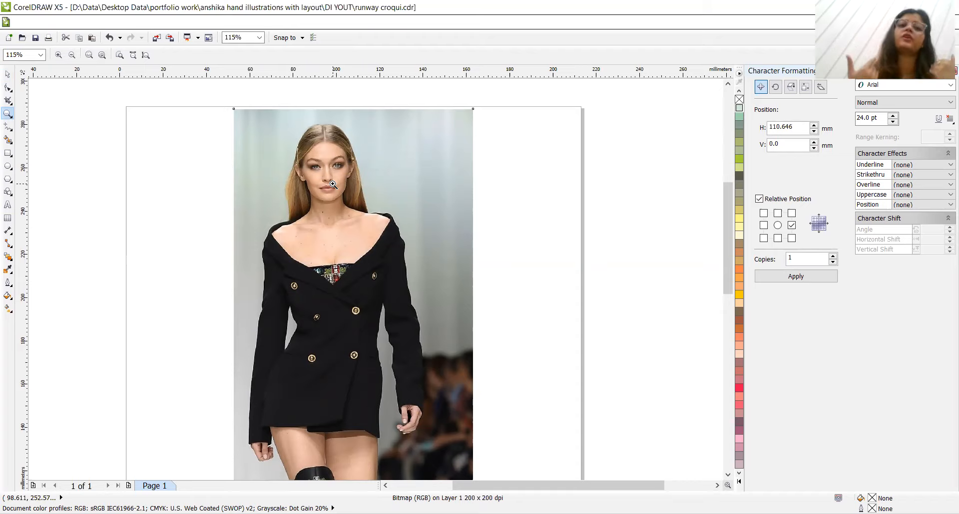
click(8, 166)
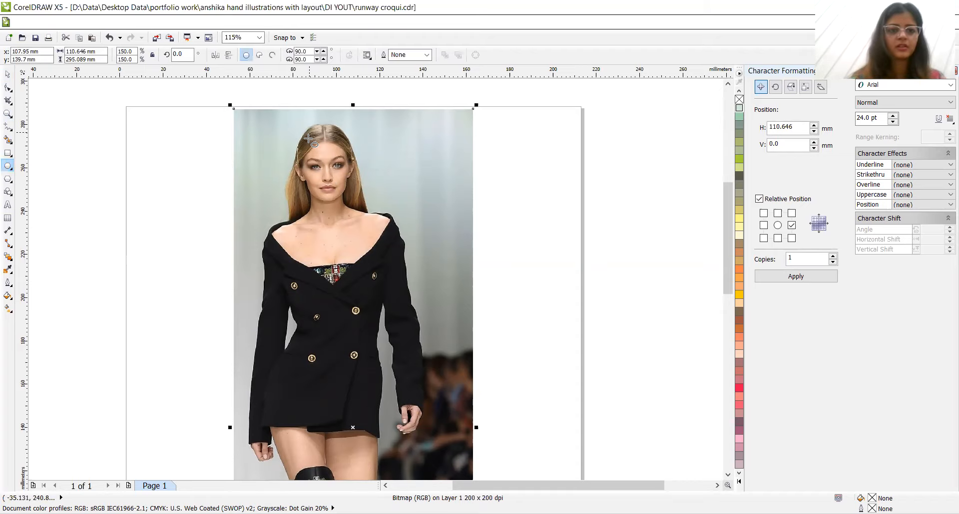
drag(307, 139, 340, 201)
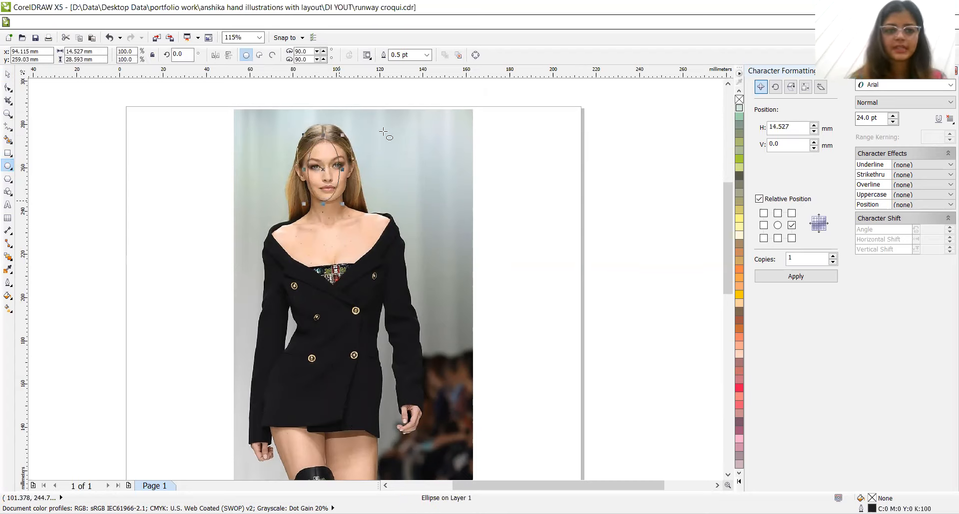
click(427, 55)
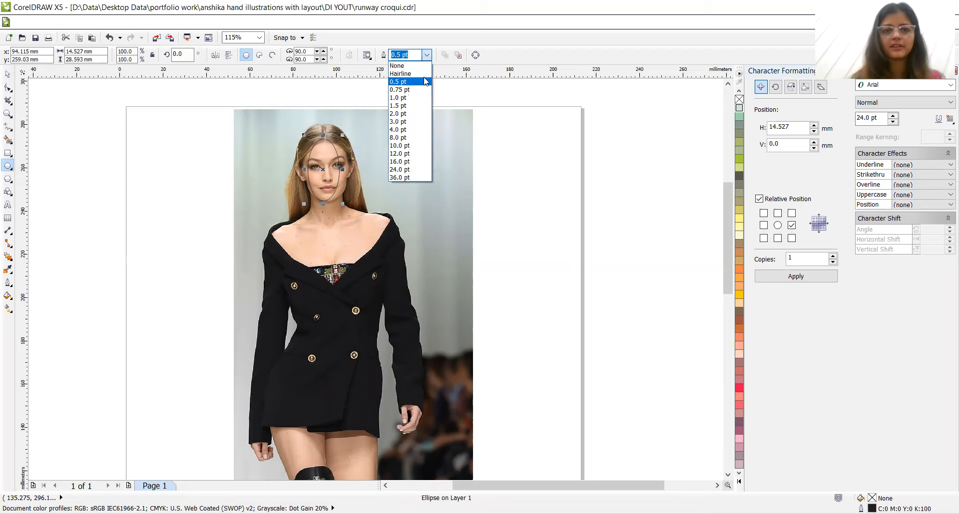
click(414, 121)
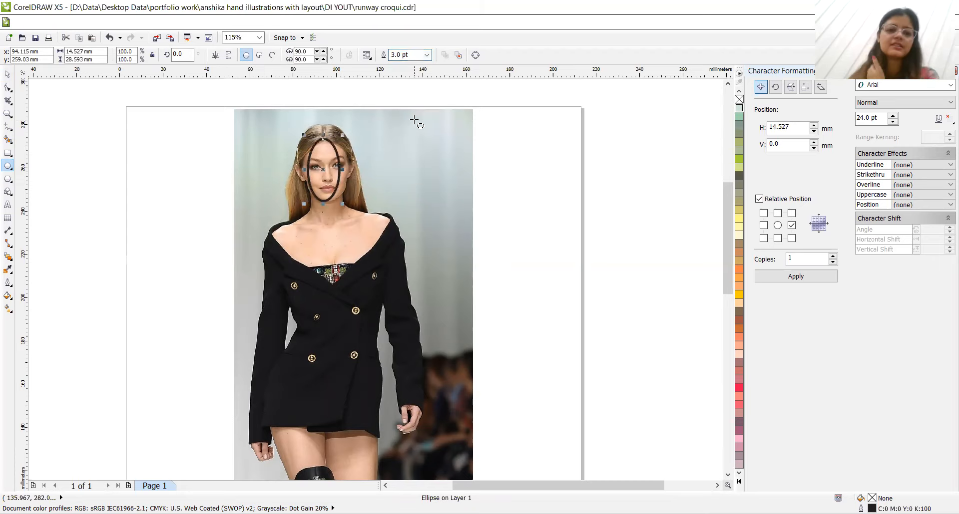
click(427, 55)
click(403, 114)
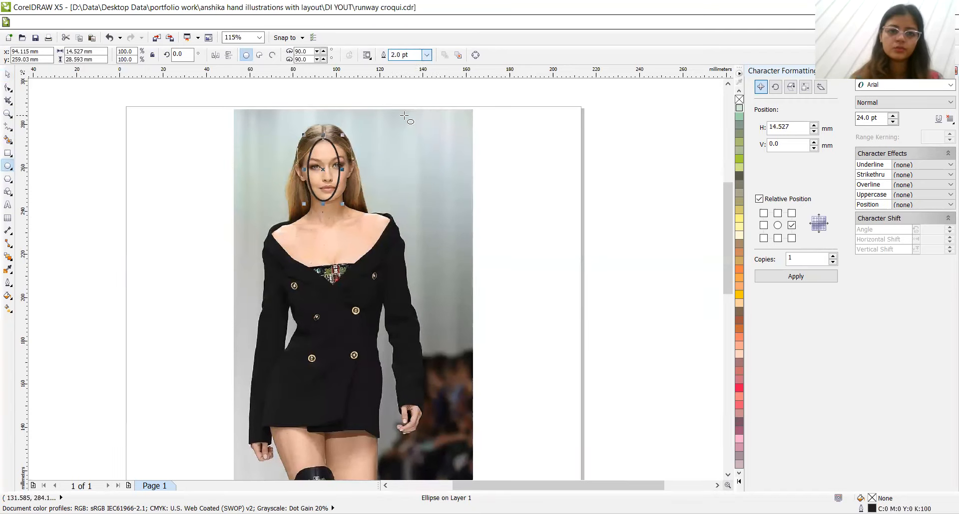
Step: Convert the face ellipse to curves and move its lowest node onto the tip of the chin
click(385, 485)
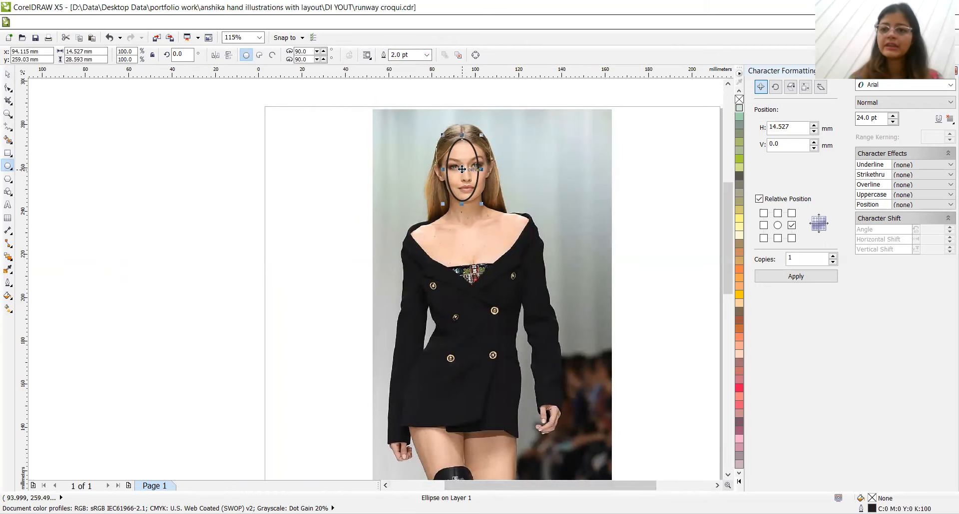
right_click(462, 170)
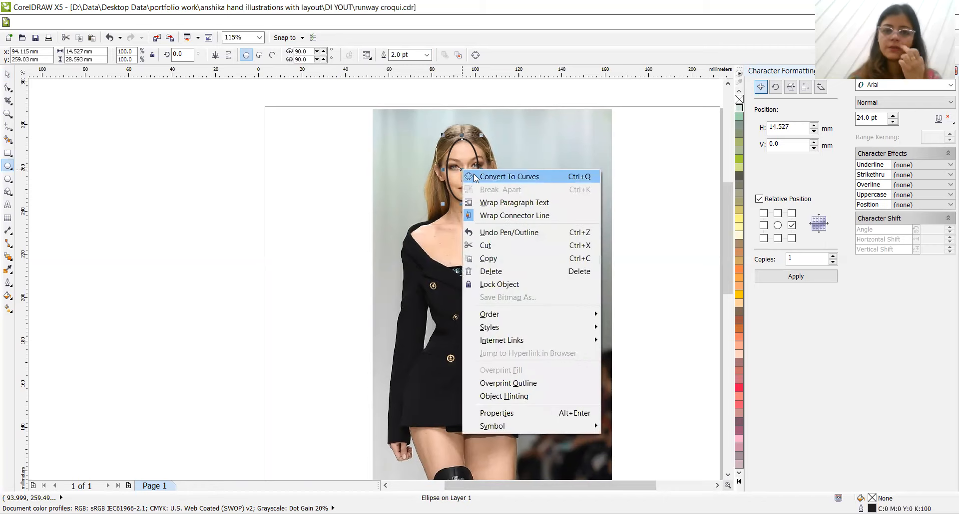
click(9, 88)
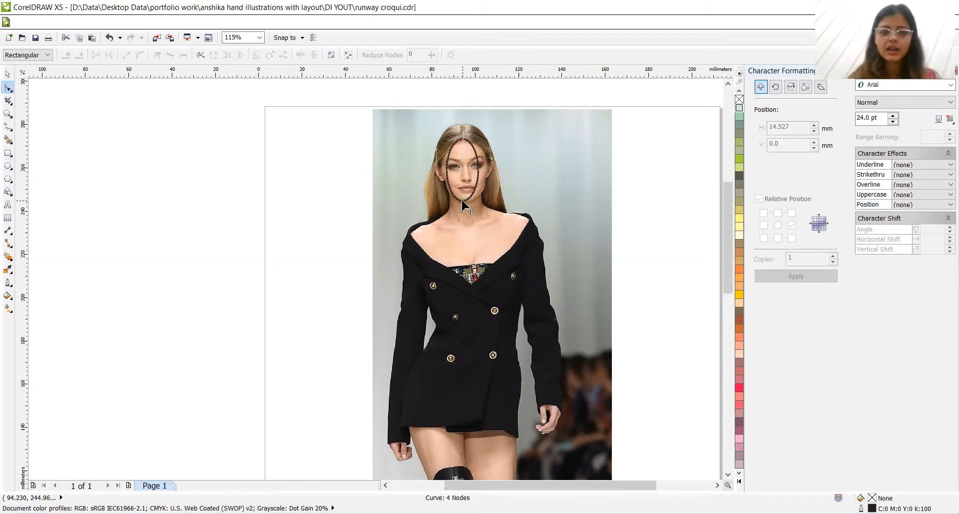
key(z)
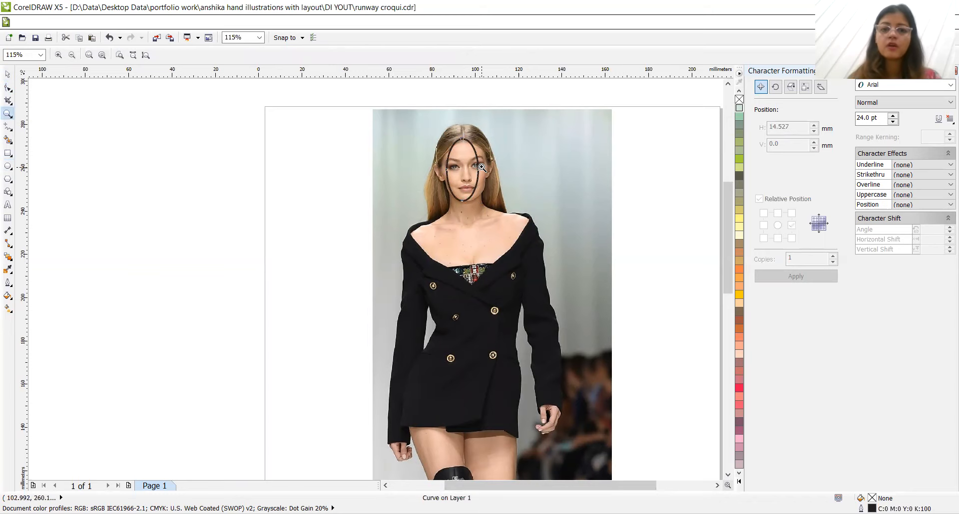
click(481, 173)
click(343, 297)
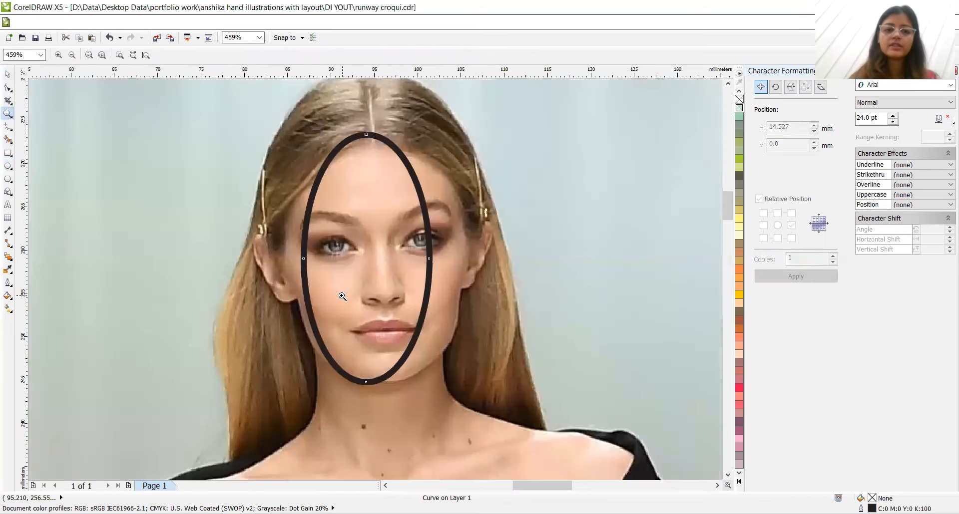
click(8, 87)
drag(368, 385, 394, 381)
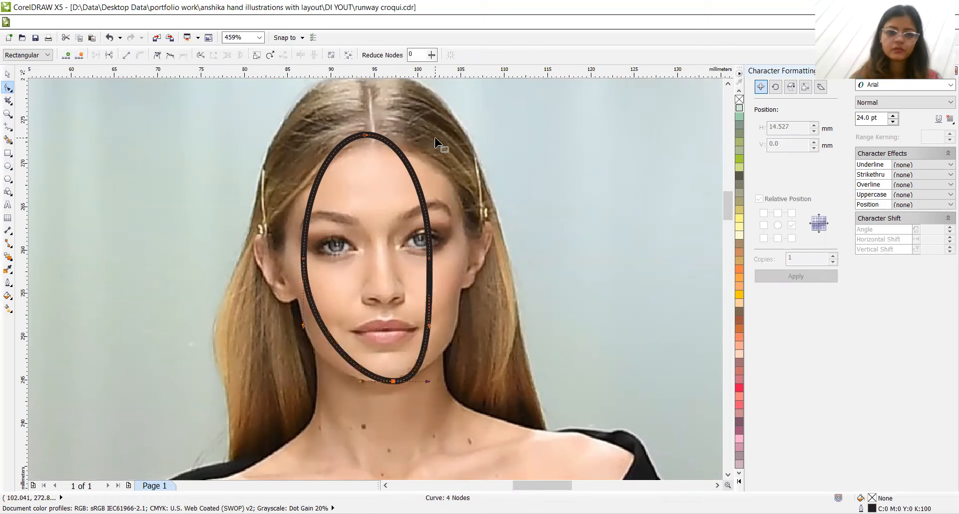
Step: Set the face curve's outline width to 1.0 pt
click(9, 75)
click(454, 55)
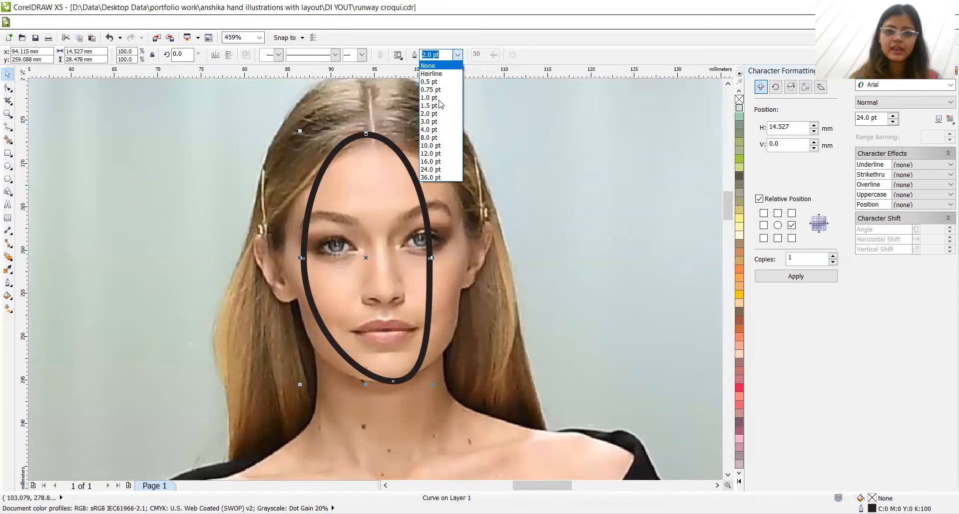
click(438, 106)
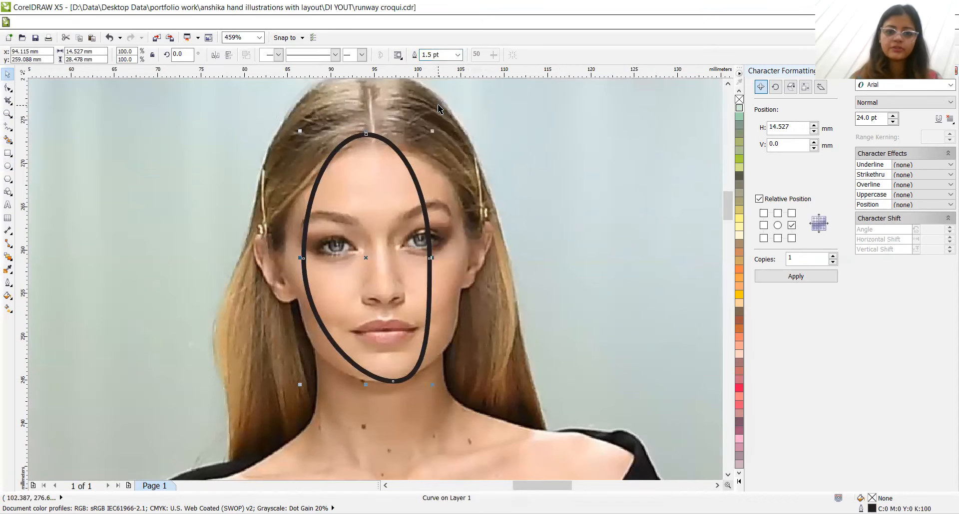
click(457, 56)
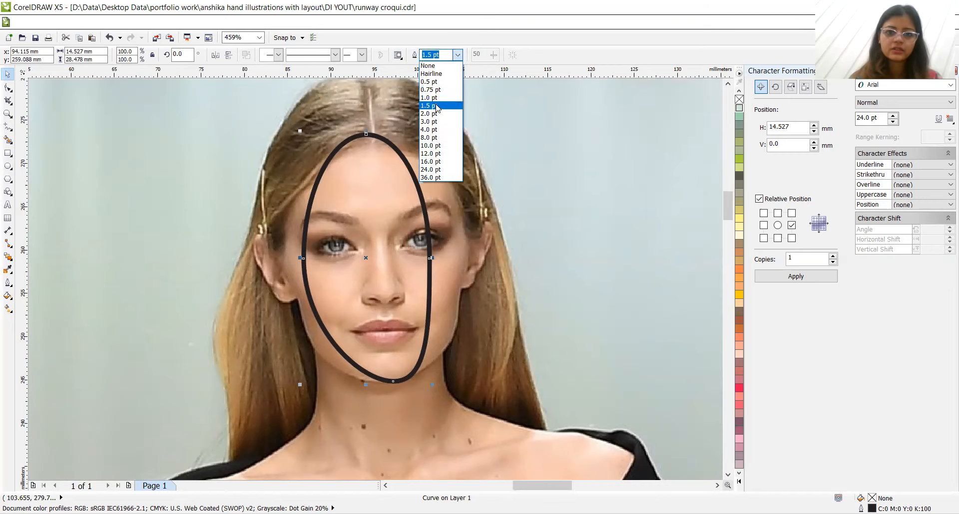
click(435, 98)
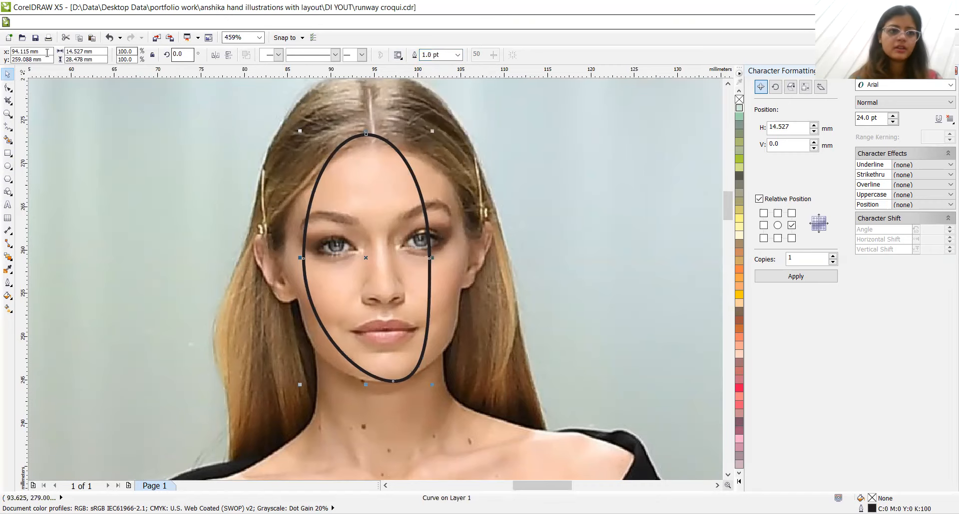
Step: Move the face curve's two side nodes outward and down so the curve reaches both edges of the jaw
click(7, 89)
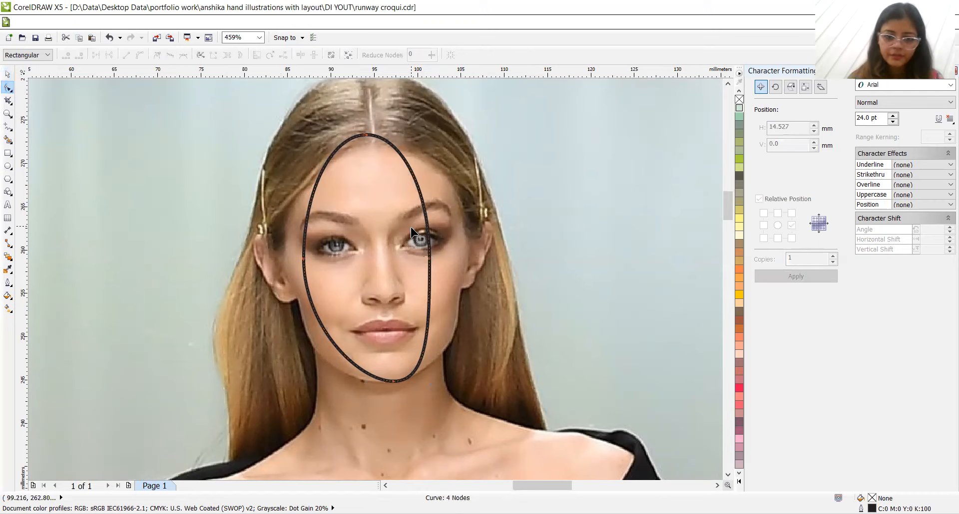
drag(426, 259, 461, 287)
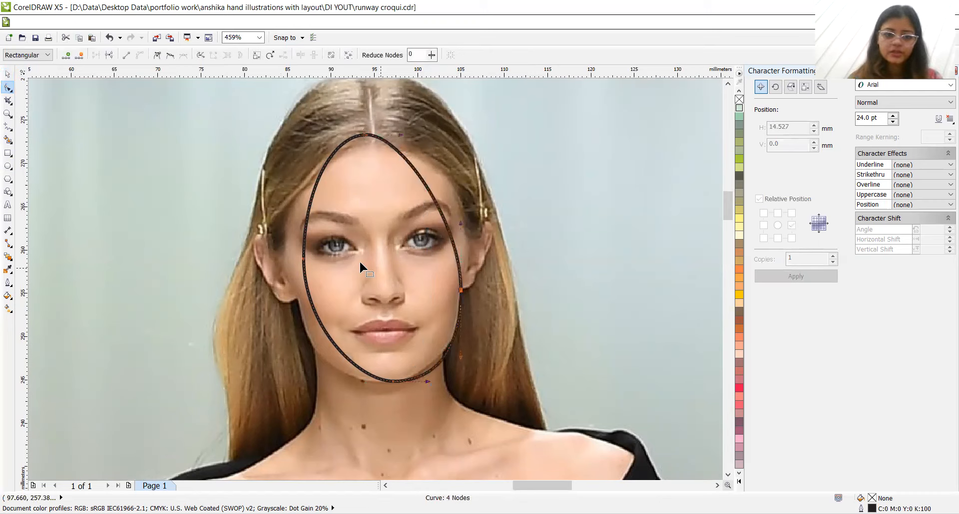
drag(304, 259, 299, 265)
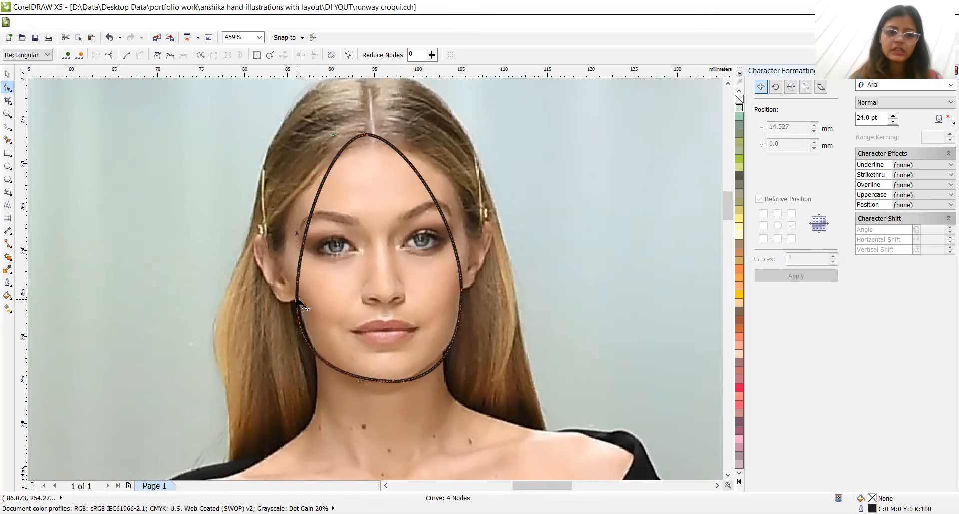
Step: Add nodes along the face curve's left half and shape them around the side of the head, the ear and the earlobe
double_click(329, 168)
drag(329, 168, 277, 173)
drag(283, 252, 267, 235)
drag(280, 276, 287, 305)
double_click(269, 284)
double_click(257, 258)
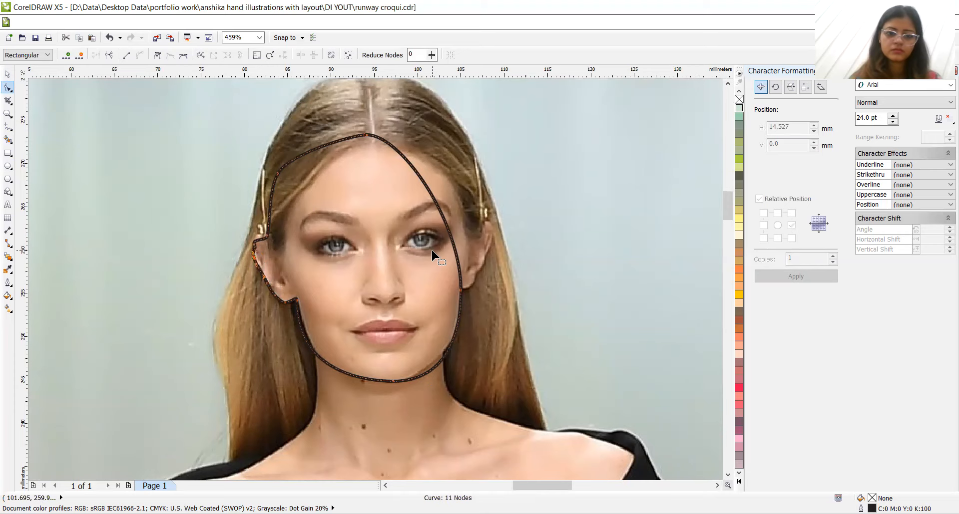
double_click(255, 245)
double_click(254, 244)
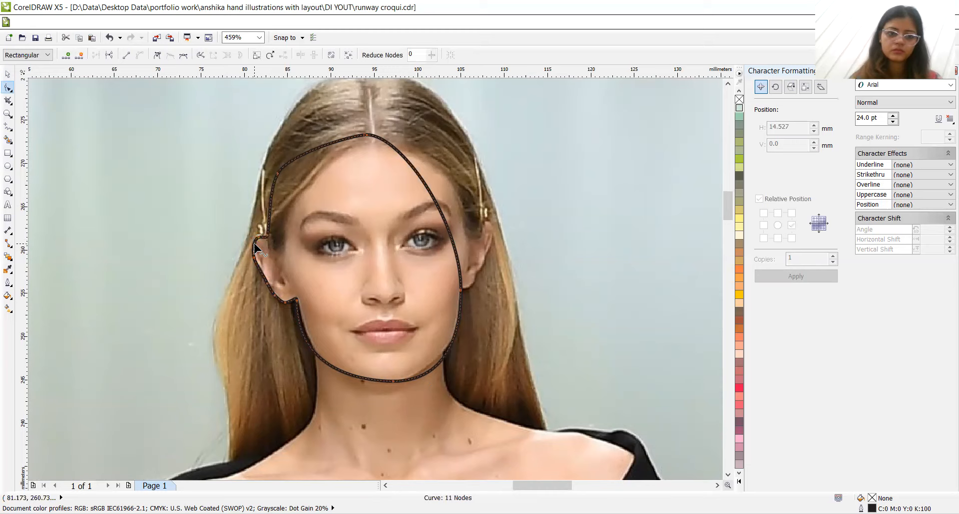
Step: Add two nodes on the face curve's right half and pull them out to the upper head and the ear's outer edge
double_click(423, 185)
drag(422, 185, 455, 138)
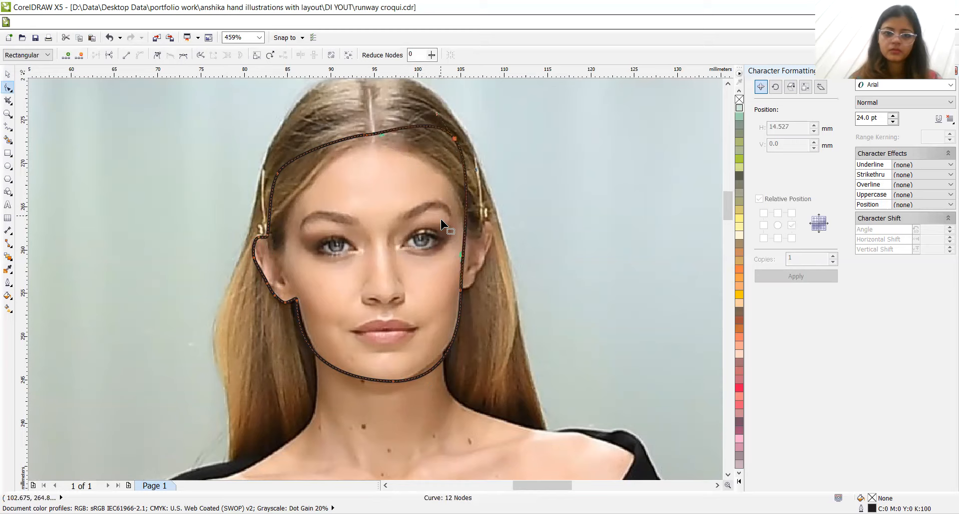
double_click(463, 258)
drag(463, 258, 489, 242)
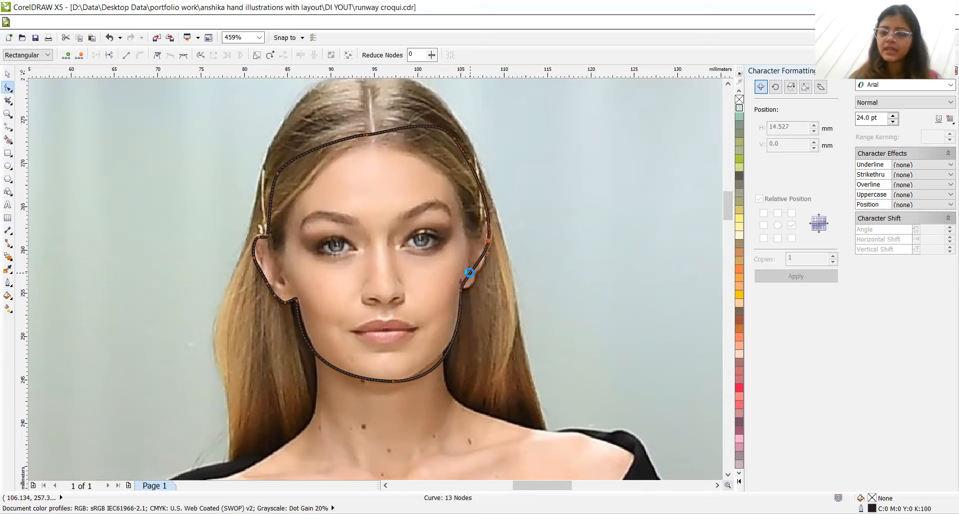
Step: Add a node near the earlobe on the face curve's right half and nudge it down in small steps to fit the ear
double_click(470, 272)
drag(470, 272, 470, 274)
key(Down)
key(Down)
key(Down)
key(Down)
key(Down)
key(Down)
key(Down)
key(Down)
key(Down)
key(Down)
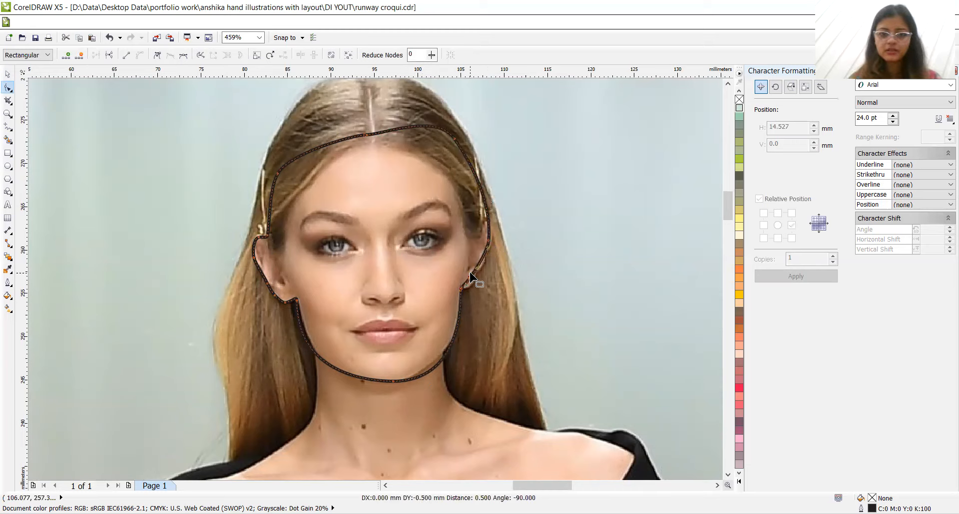
key(Down)
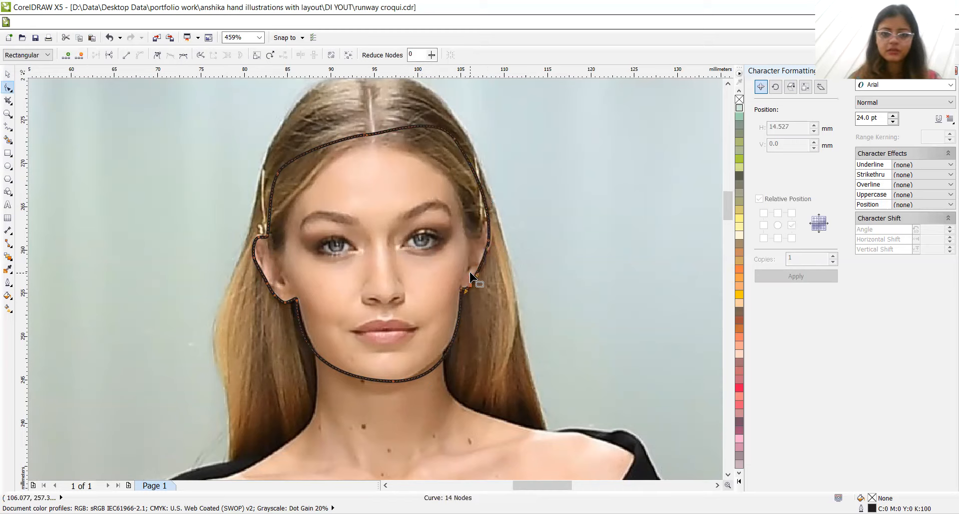
Step: Add a node above the right half's ear and reshape the curve inward to where the ear meets the head
click(487, 217)
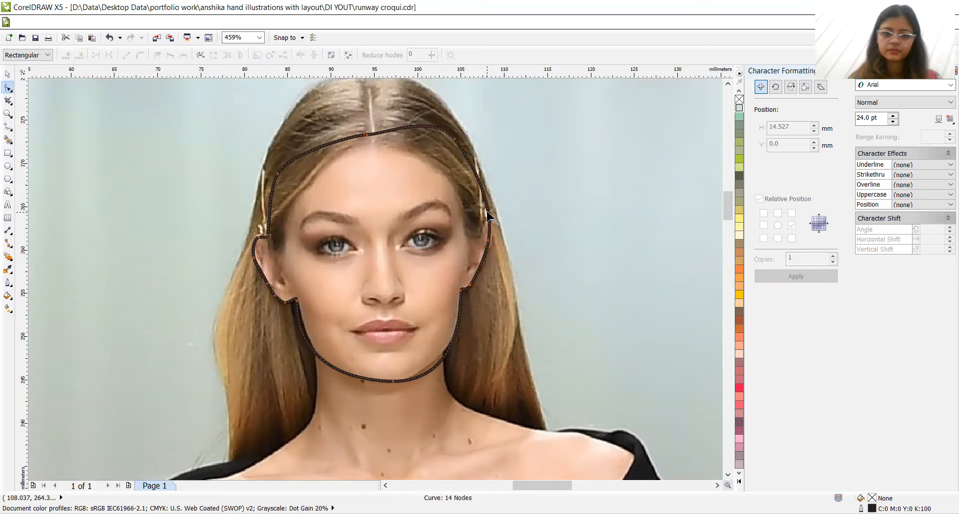
double_click(487, 212)
drag(487, 211, 484, 243)
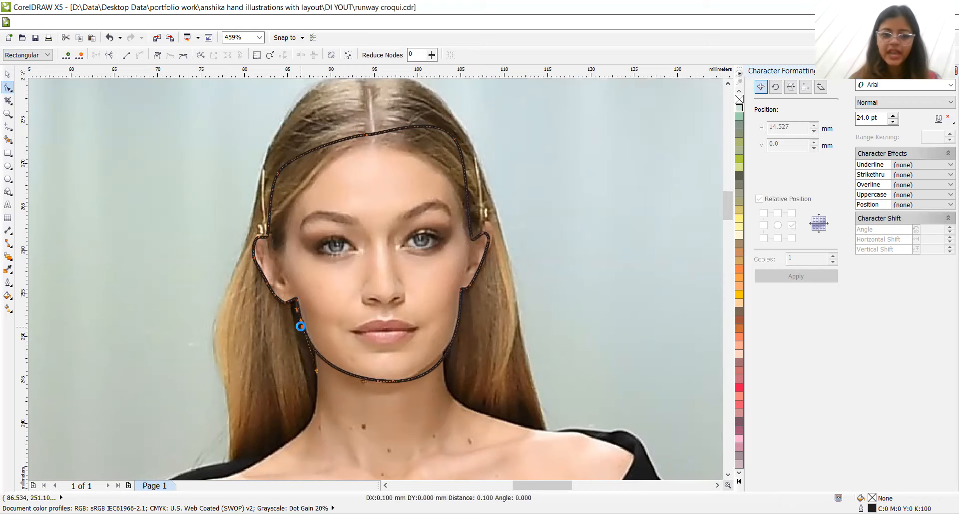
Step: Add nodes on both sides of the jaw and adjust them and the chin node to follow the jawline
double_click(301, 328)
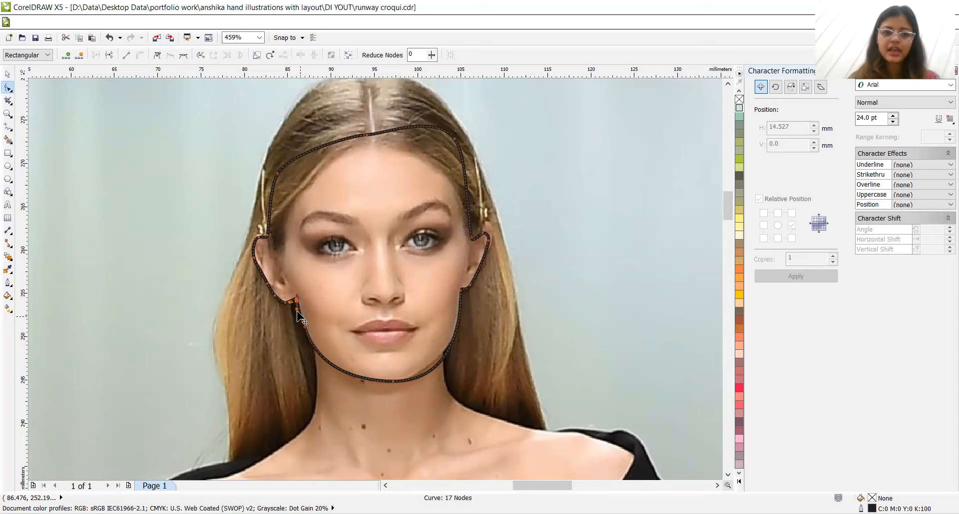
drag(296, 311, 301, 319)
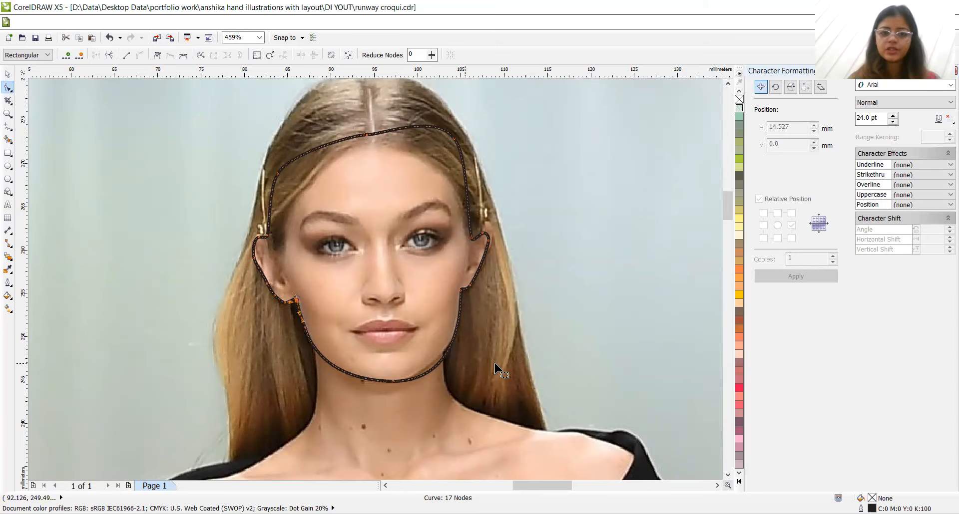
double_click(444, 359)
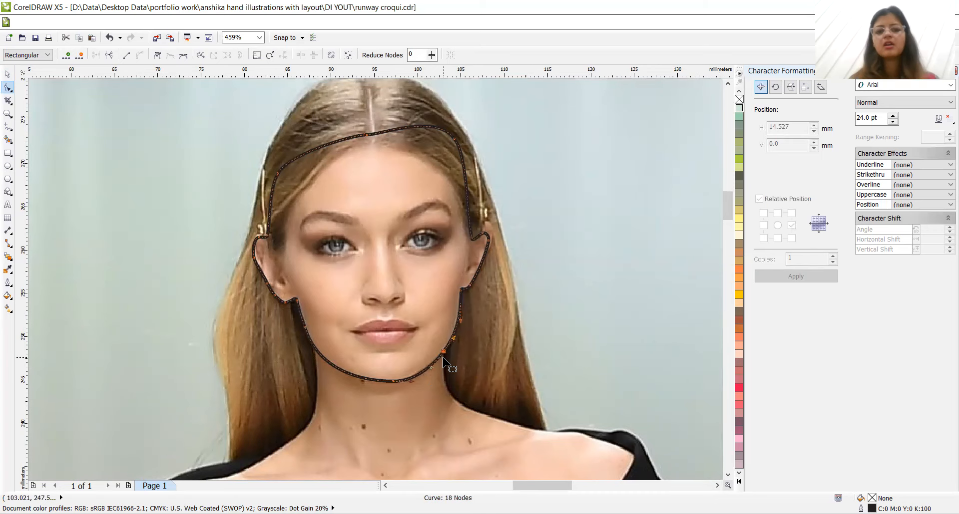
click(392, 382)
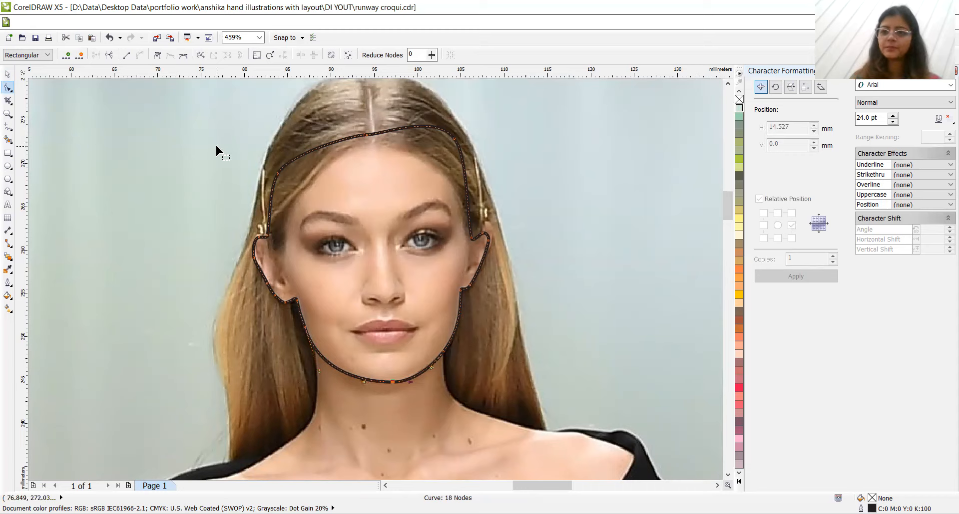
Step: Trace the eyebrow on the photo's left side with the Pen tool as a closed shape about 6 by 2.1 mm
click(8, 115)
click(386, 271)
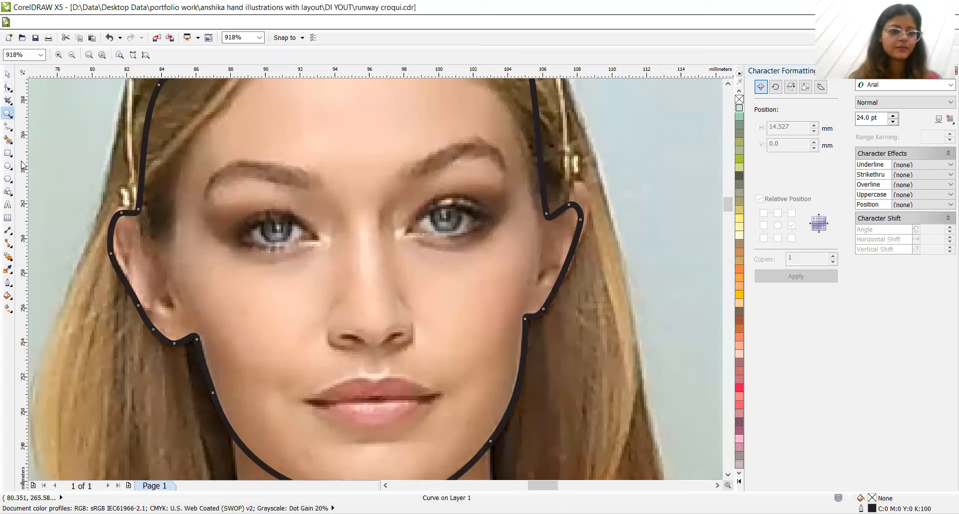
click(11, 131)
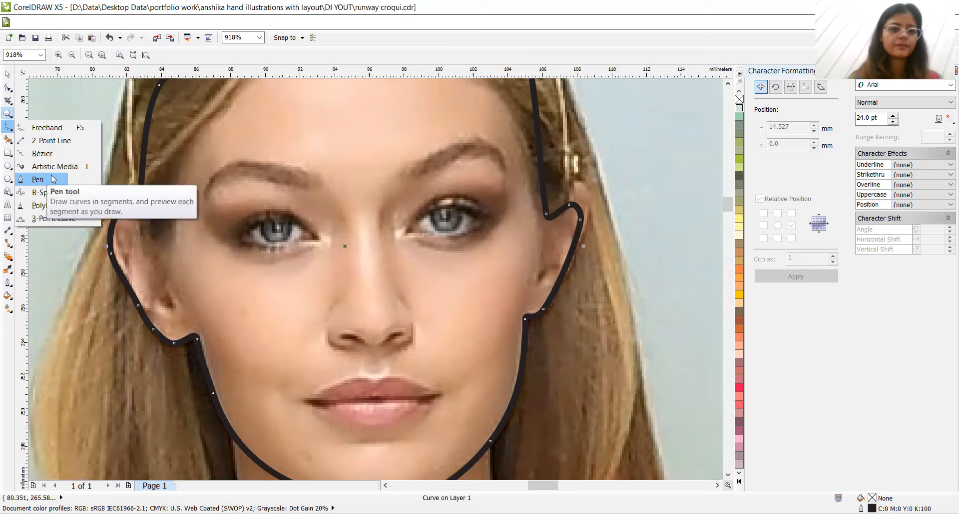
click(305, 189)
mouse_move(248, 178)
mouse_down()
mouse_move(228, 179)
mouse_move(234, 167)
mouse_move(300, 169)
mouse_move(311, 171)
mouse_move(306, 189)
mouse_move(317, 192)
mouse_up()
click(310, 173)
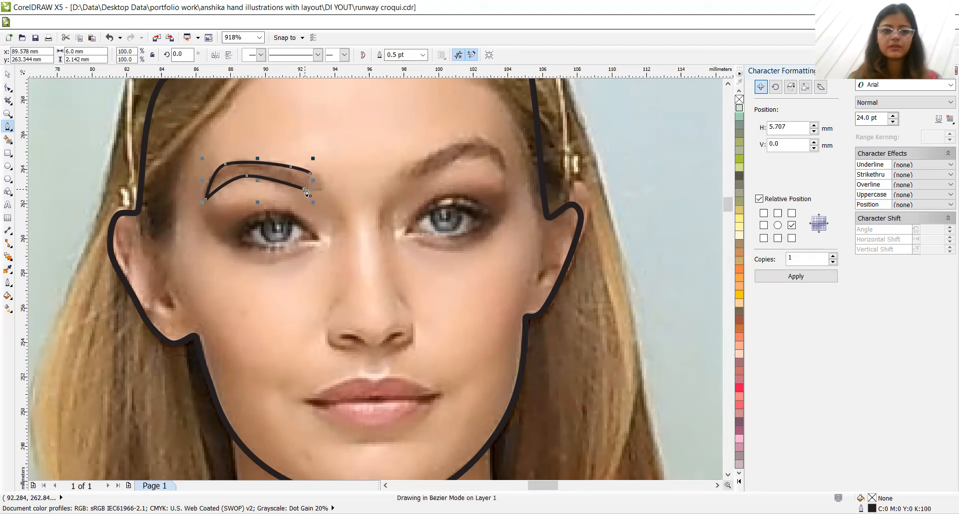
click(306, 189)
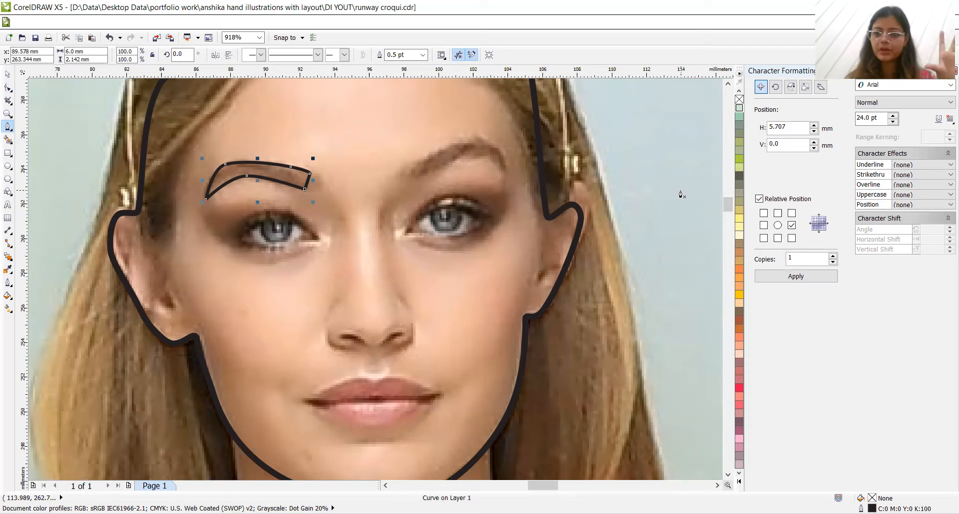
Step: Try a dark grey fill (C:0 M:0 Y:20 K:80) on the traced eyebrow and undo it
click(740, 176)
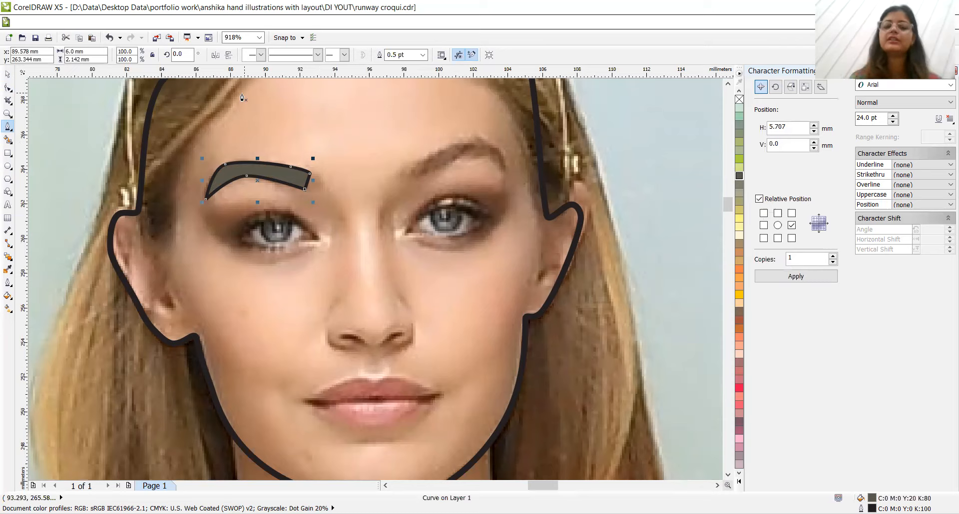
key(ctrl+z)
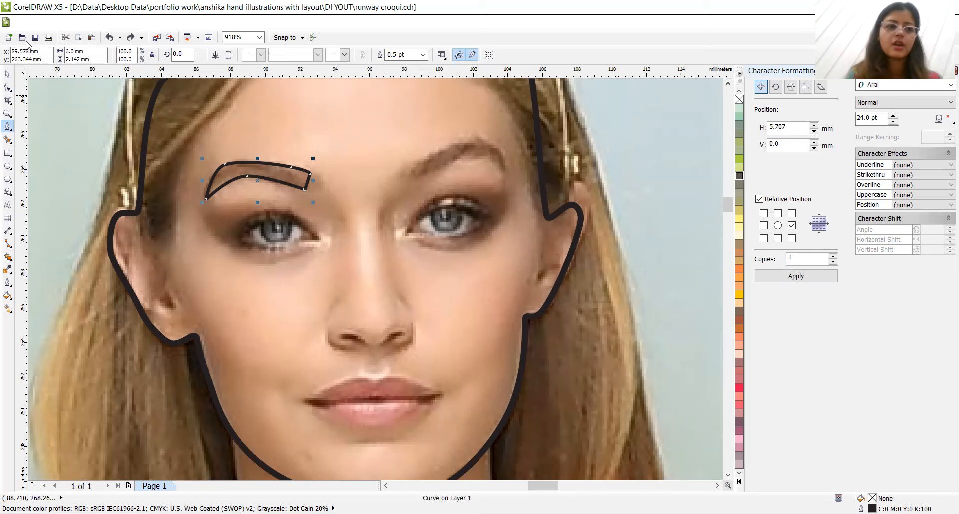
Step: Trace the other eyebrow with the Pen tool as a closed curved shape about 5.5 by 2.3 mm
click(408, 170)
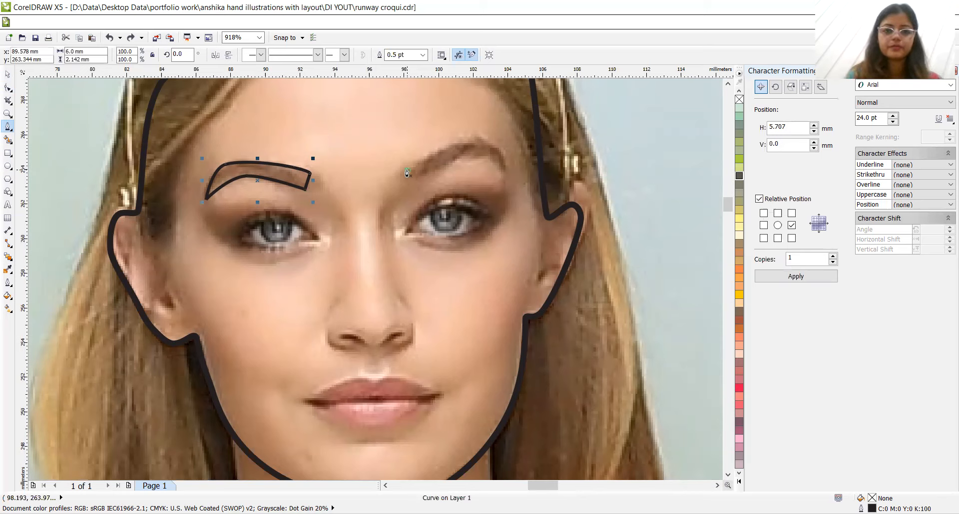
double_click(415, 183)
drag(465, 160, 492, 156)
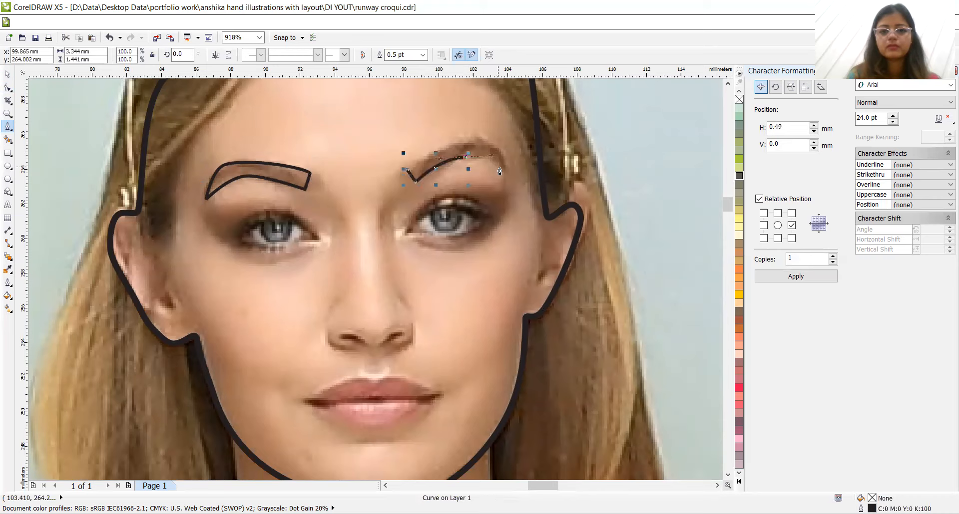
click(501, 171)
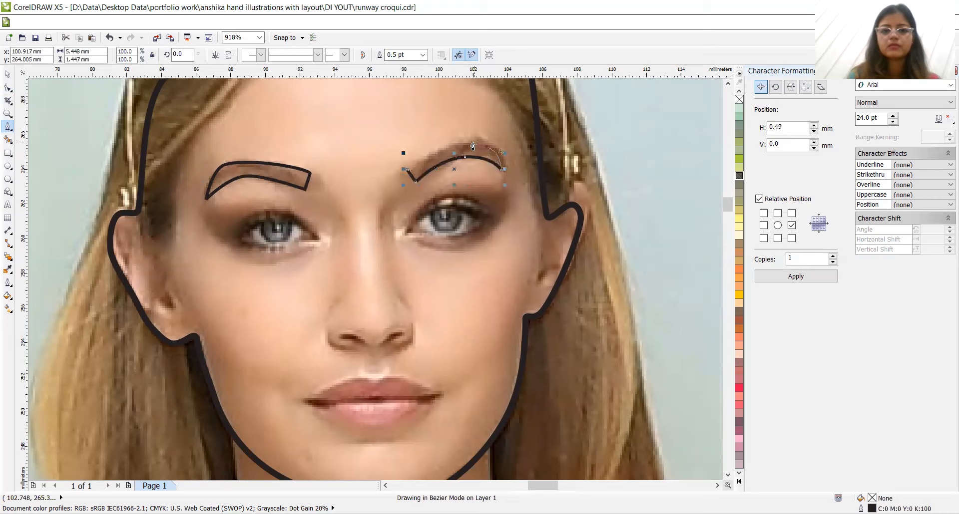
drag(459, 144, 434, 157)
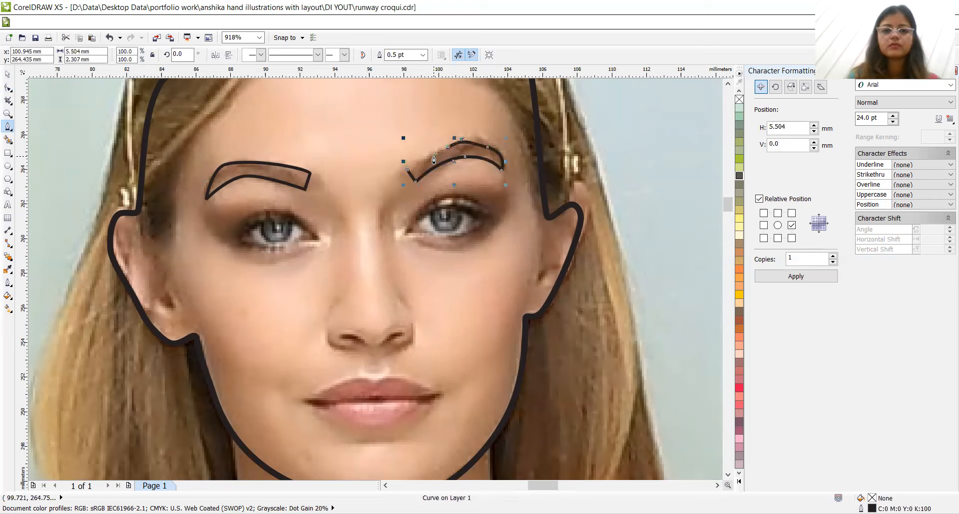
click(408, 173)
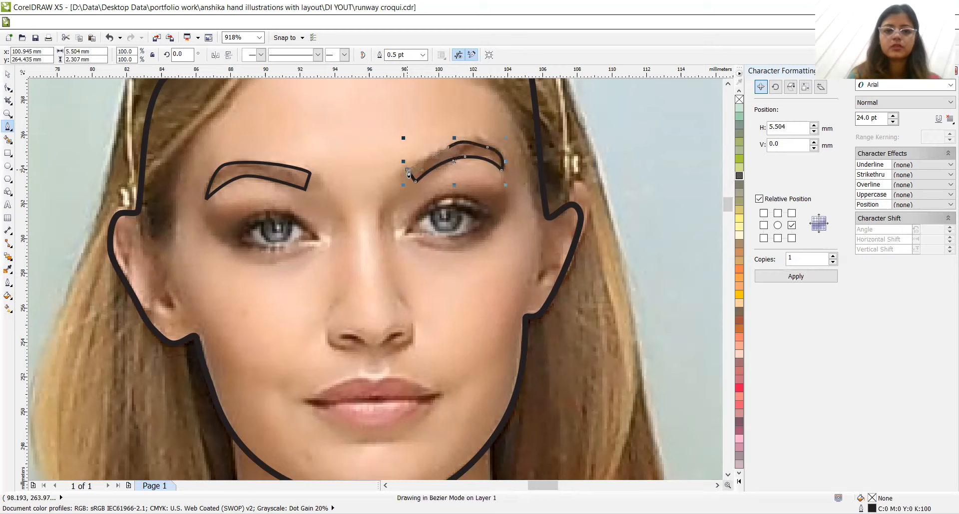
mouse_move(408, 169)
mouse_down()
mouse_move(420, 155)
mouse_move(411, 159)
mouse_up()
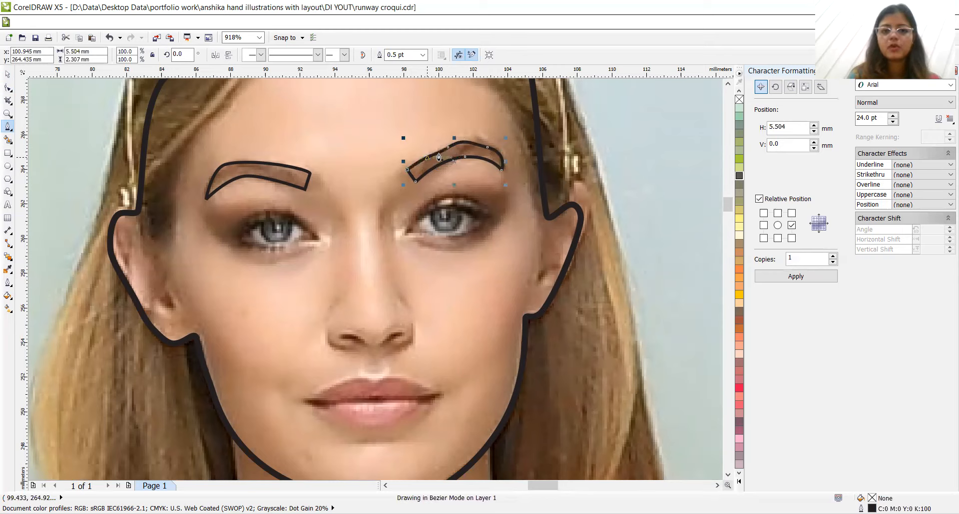
Step: Smooth the second eyebrow's upper edge by removing surplus nodes and adjusting the node at its arch
click(10, 90)
click(22, 88)
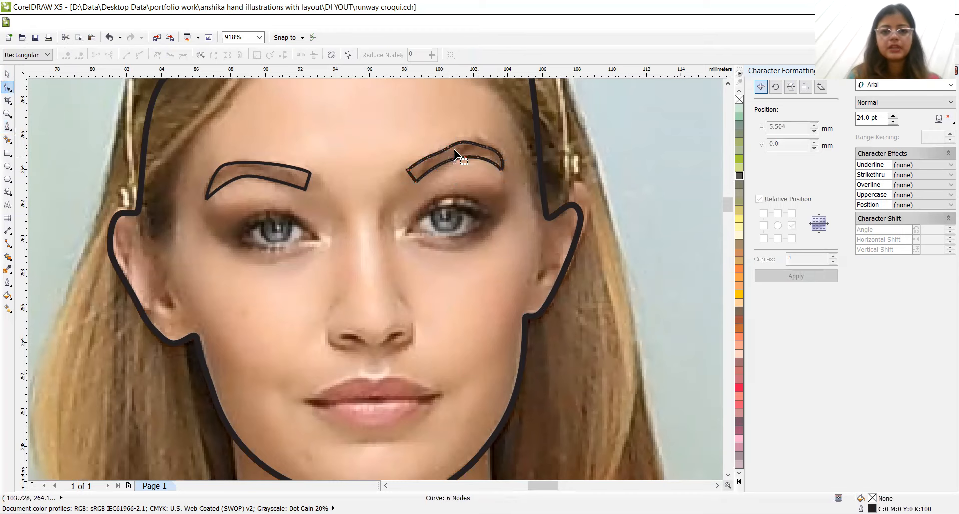
double_click(447, 149)
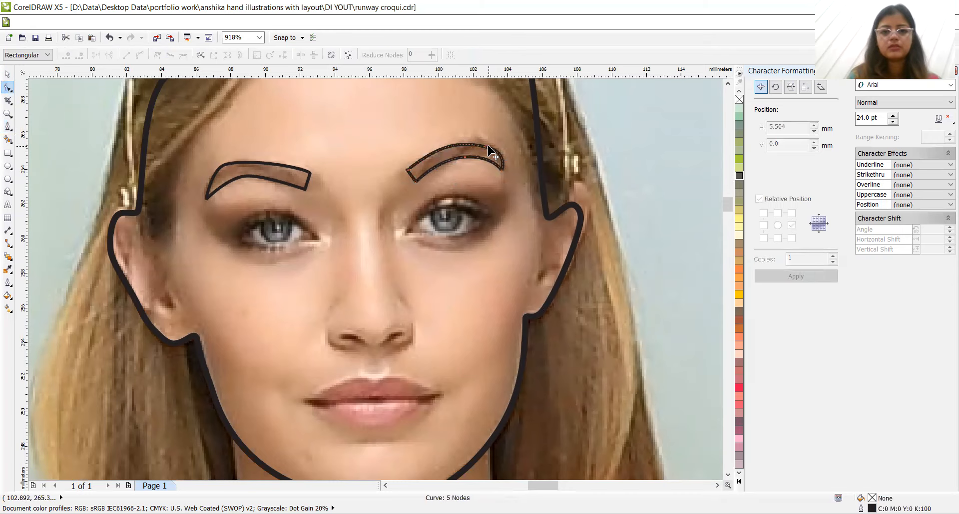
double_click(488, 145)
drag(484, 144, 480, 145)
double_click(448, 148)
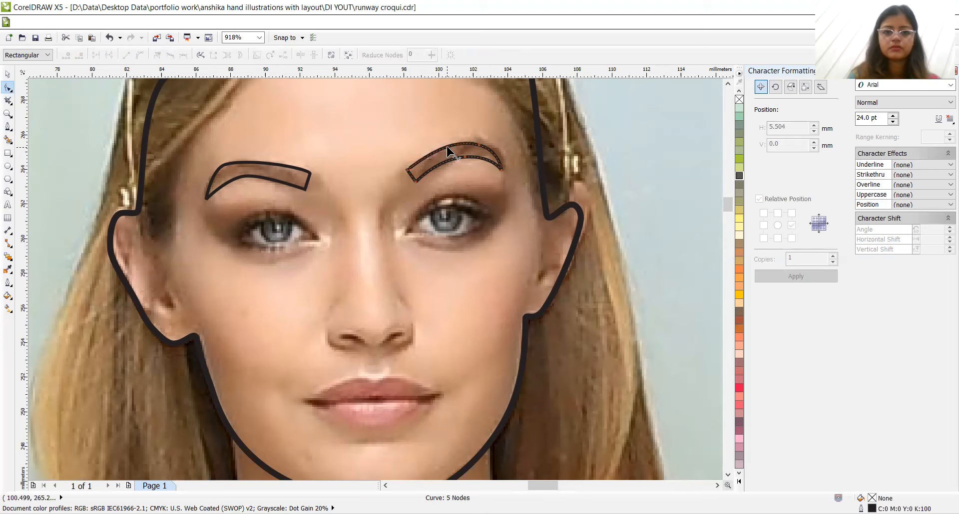
Step: Trace the eye on the photo's left side with the Pen tool as a closed almond shape about 4.4 by 1.4 mm
click(6, 127)
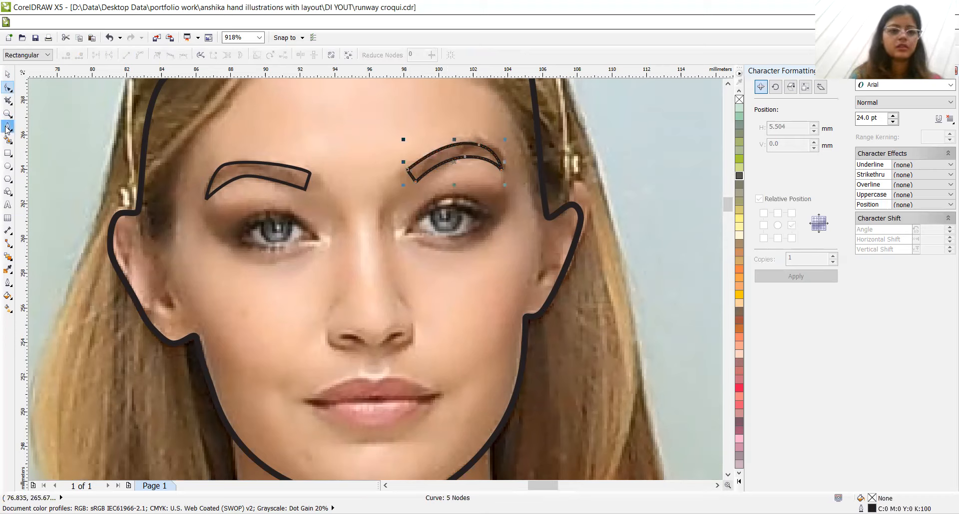
click(240, 235)
mouse_move(270, 221)
mouse_down()
mouse_move(316, 243)
mouse_move(253, 240)
mouse_up()
click(317, 239)
click(240, 235)
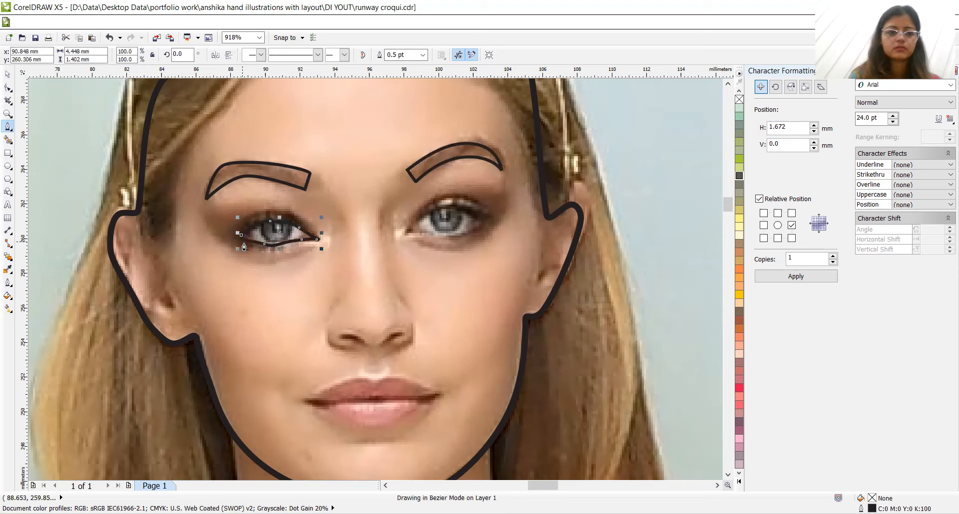
Step: Edit the nodes along the eye outline's lower lid and nudge them to follow the photographed lid
click(8, 87)
double_click(268, 246)
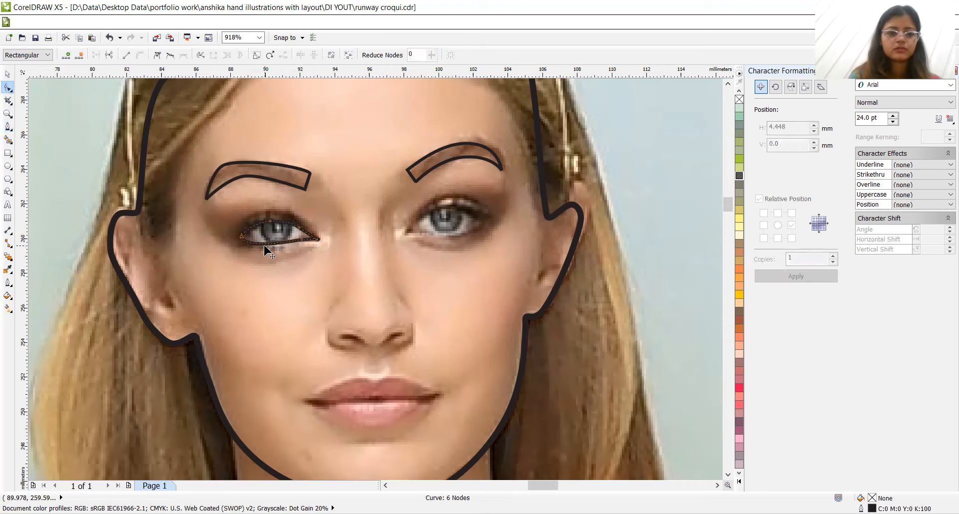
double_click(275, 244)
key(Down)
key(Right)
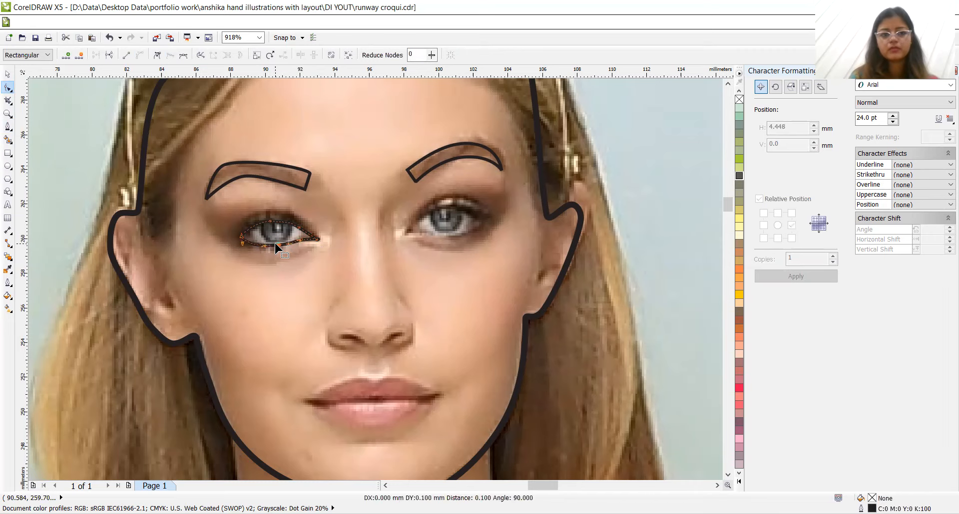
Step: Draw an ellipse about 1.4 by 1.2 mm for the iris and nudge it into place inside the eye outline
click(8, 167)
drag(258, 219, 286, 243)
key(Right)
key(Up)
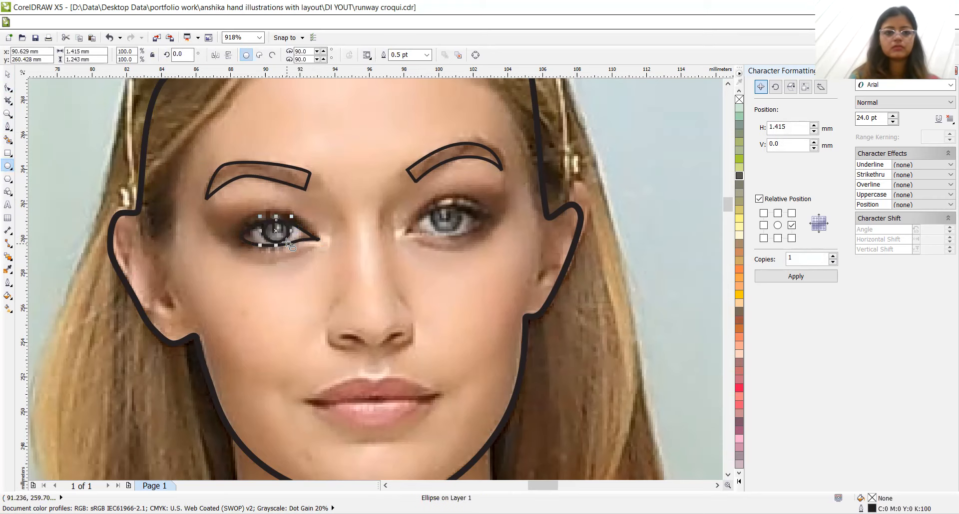
Step: Sample the grey of the photographed iris with the Color Eyedropper and fill the iris ellipse with it
click(8, 269)
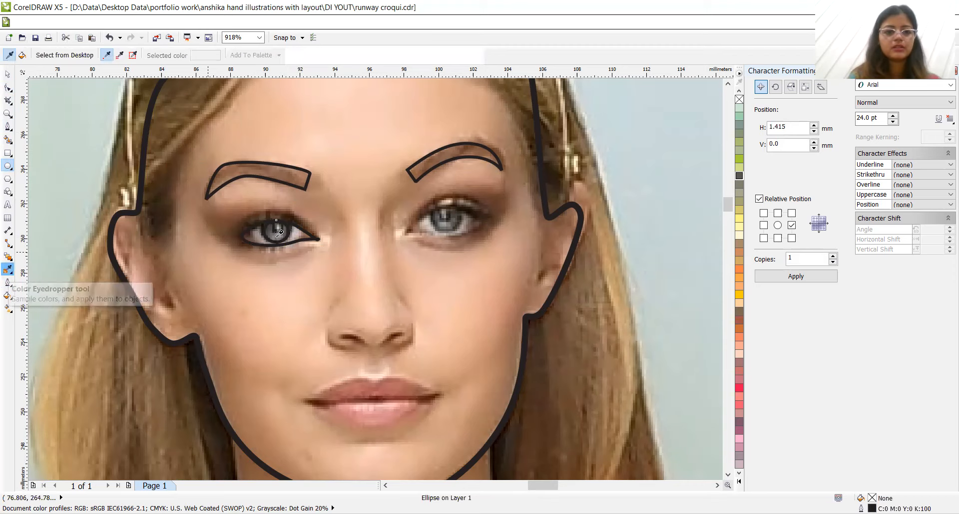
click(279, 232)
click(277, 233)
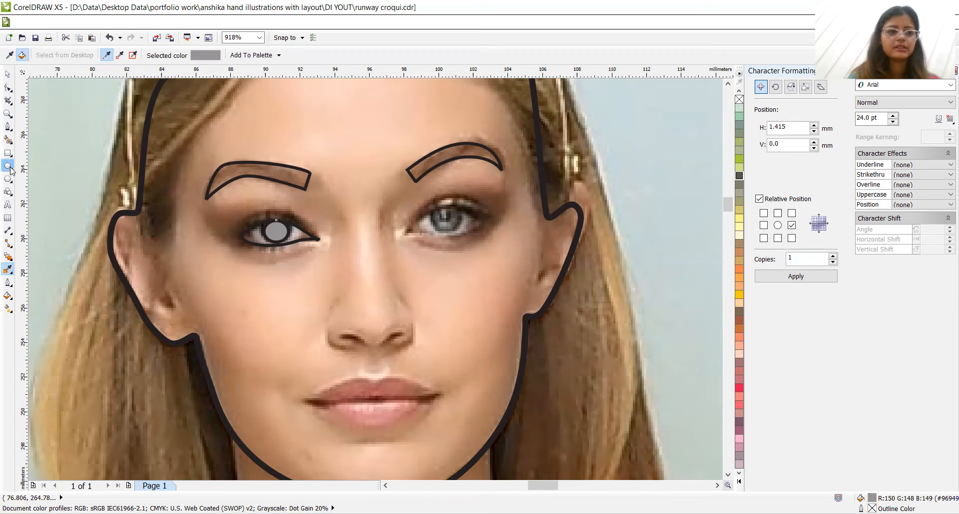
Step: Duplicate the iris ellipse in place, scale one copy to about 0.84 by 0.74 mm and nudge it toward the iris's centre
click(8, 76)
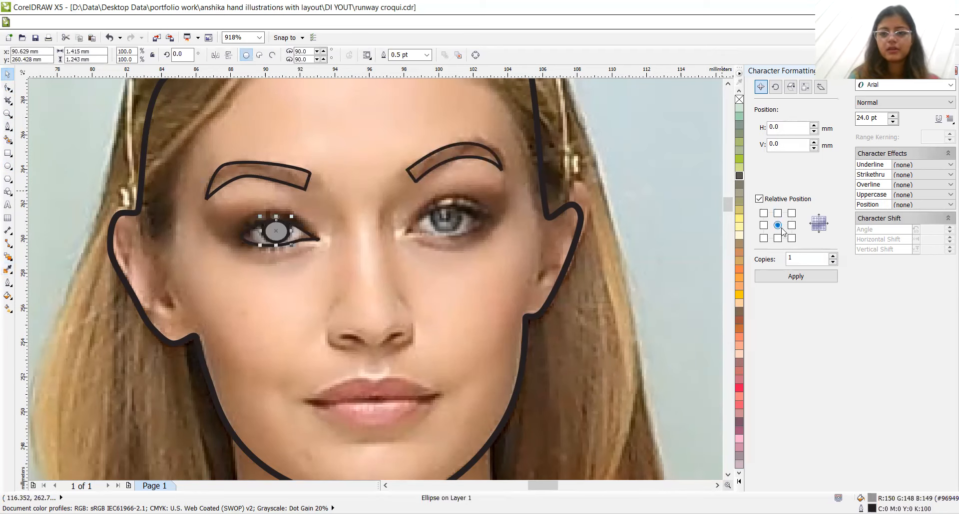
click(784, 275)
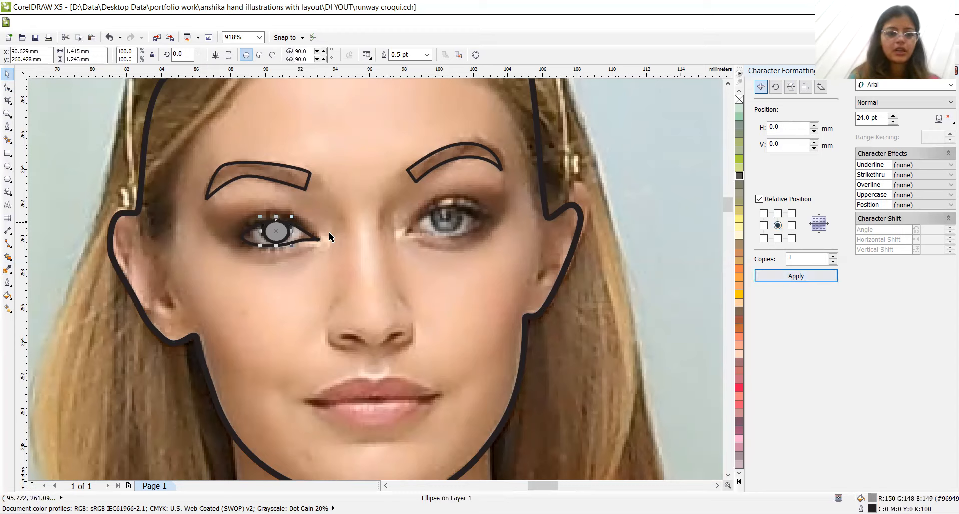
drag(292, 246, 283, 239)
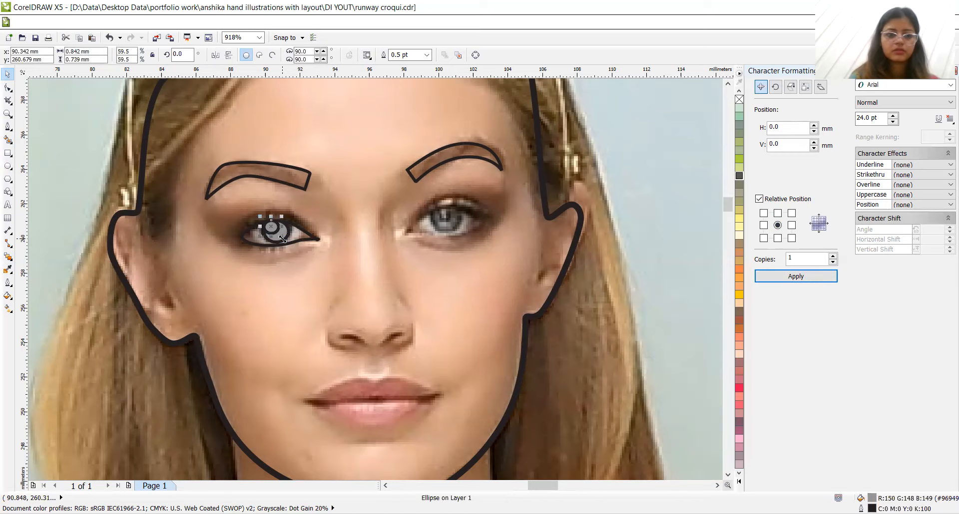
key(Right)
key(Right)
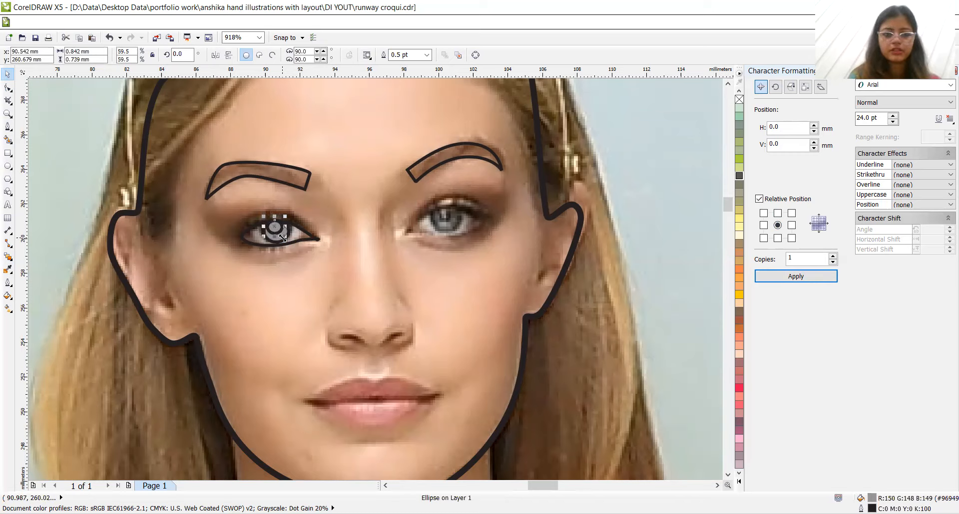
key(Right)
key(Down)
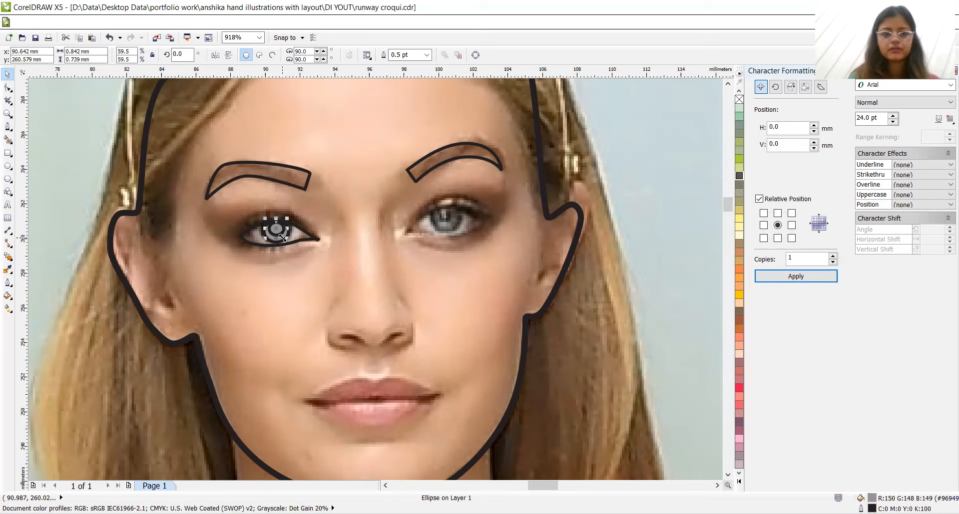
Step: Fill the small inner ellipse with pale cream (C:0 M:0 Y:20 K:0) and set its outline width to None
click(8, 270)
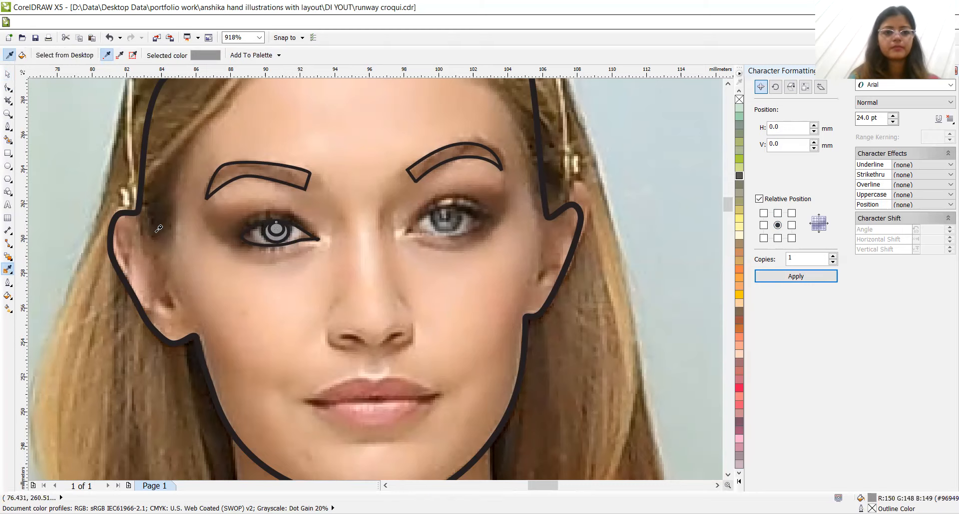
click(448, 210)
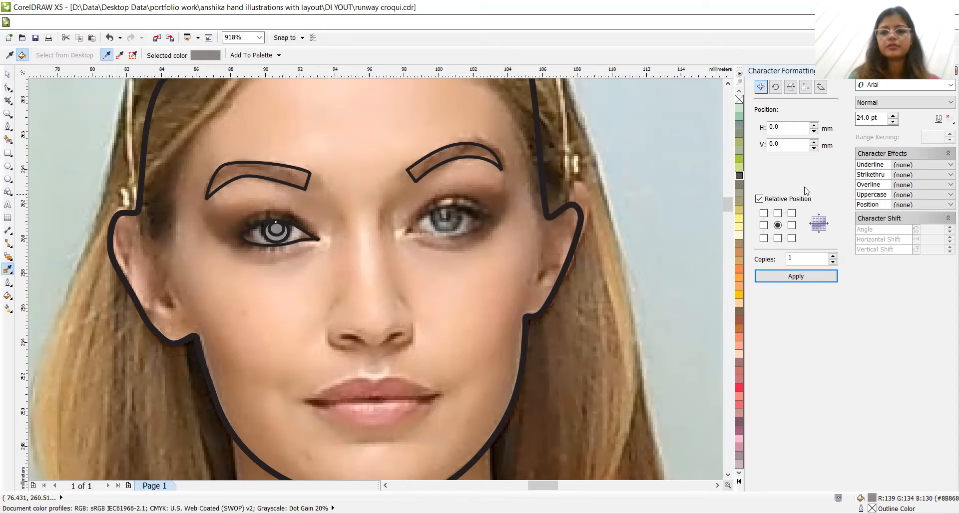
click(739, 235)
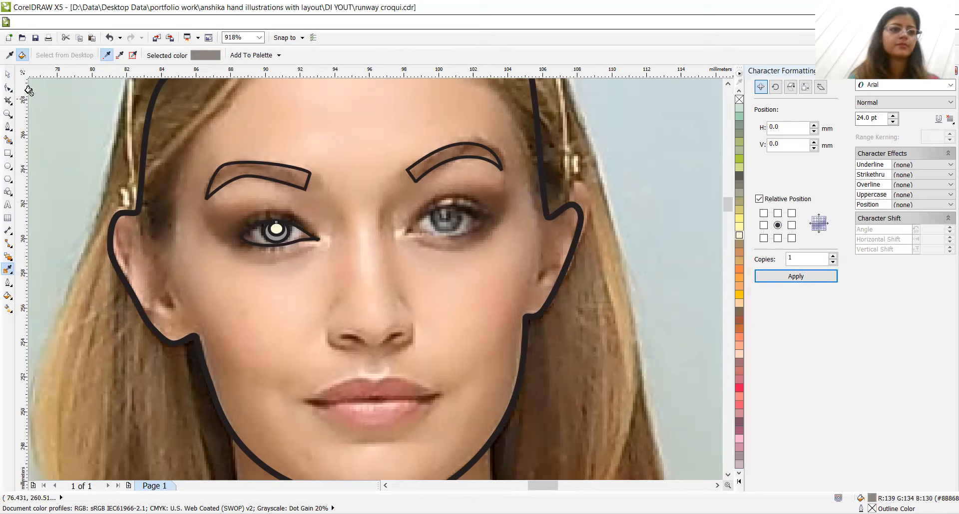
click(8, 75)
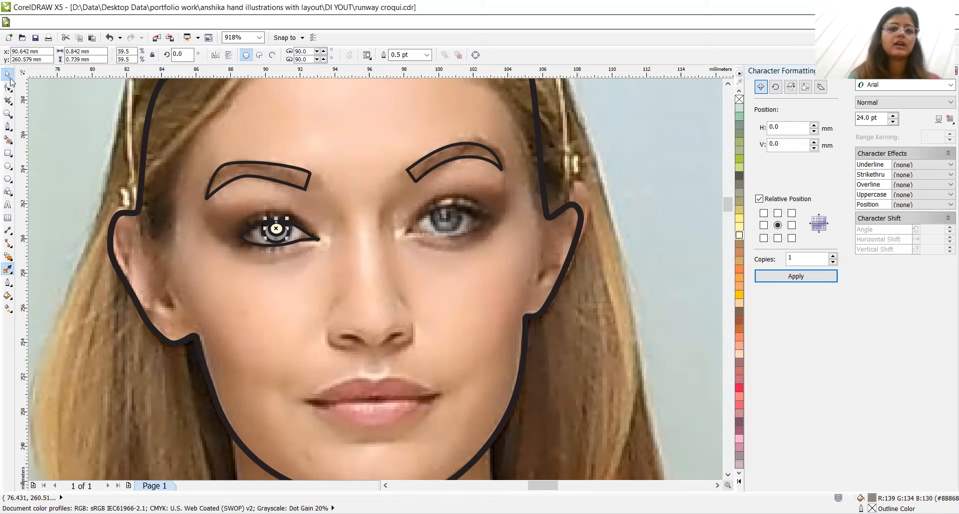
click(426, 55)
click(420, 66)
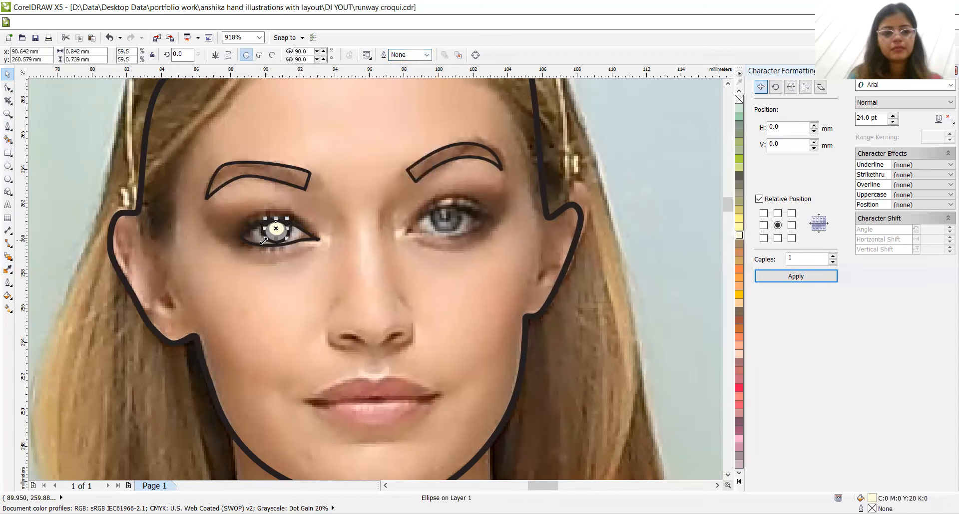
Step: Shrink the cream ellipse to about 0.69 by 0.61 mm and shift it slightly upward within the iris
drag(268, 241, 265, 241)
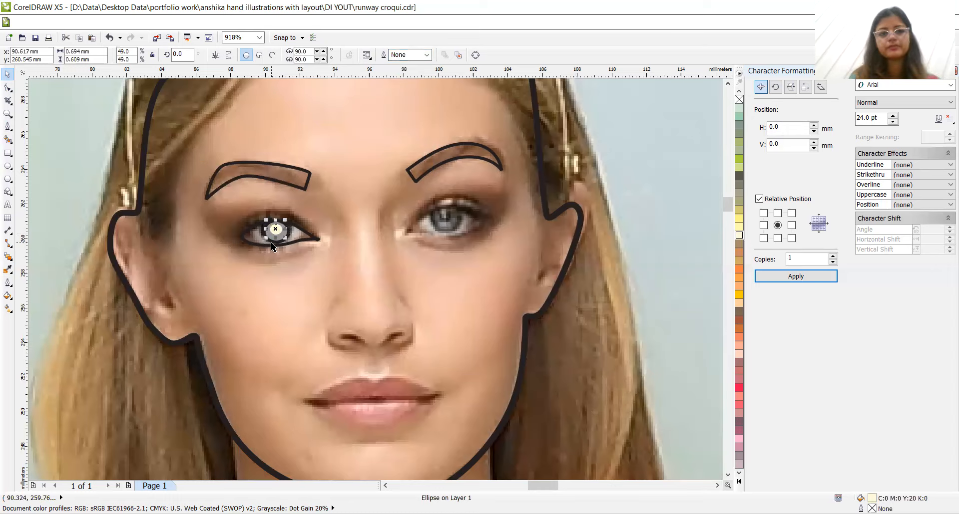
click(656, 168)
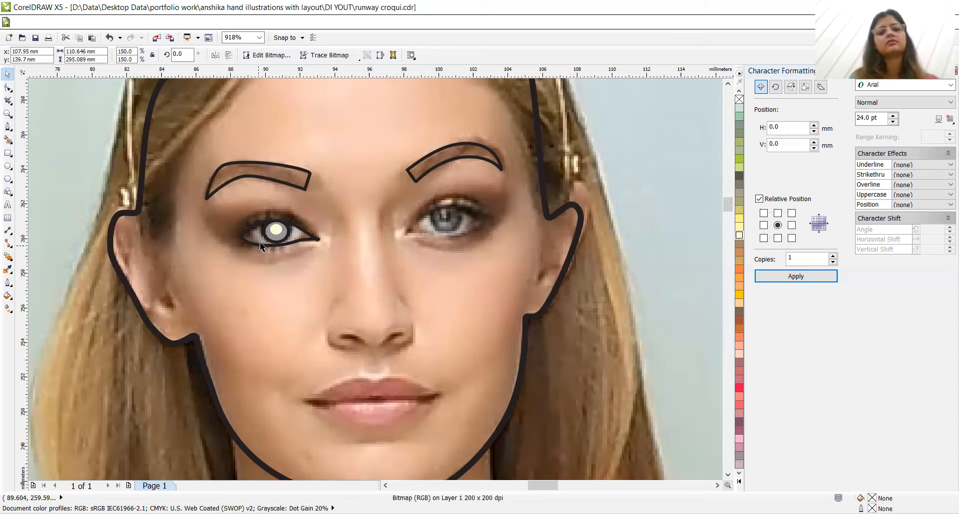
click(275, 230)
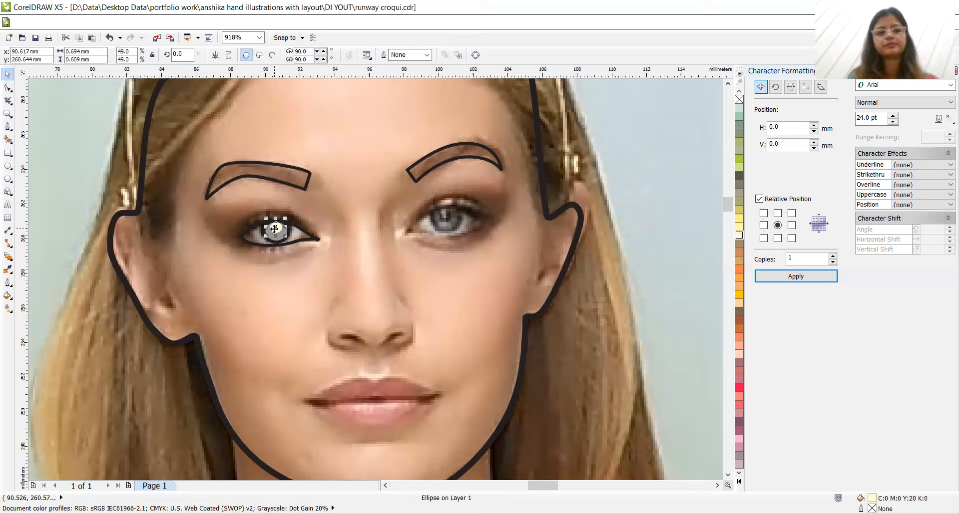
Step: Trace the second eye's outline with the Pen tool as a closed curve about 4.58 by 1.79 mm over the photo
click(7, 127)
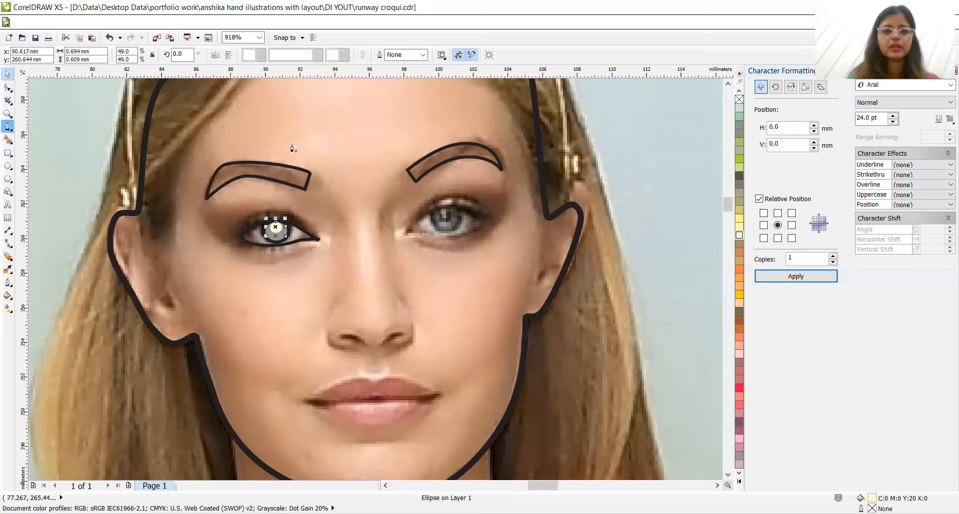
click(405, 238)
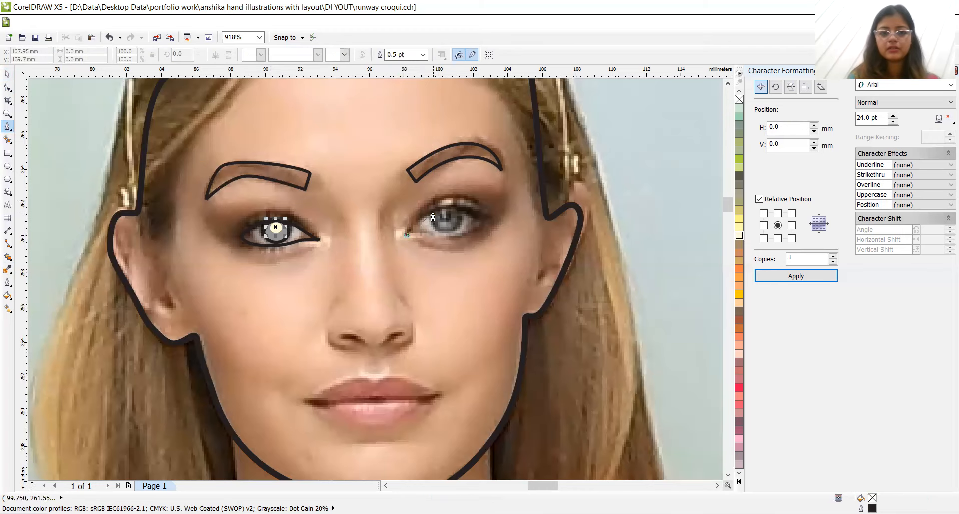
mouse_move(430, 214)
mouse_down()
mouse_move(444, 205)
mouse_move(482, 215)
mouse_move(453, 239)
mouse_move(426, 238)
mouse_up()
click(486, 219)
click(407, 236)
key(Escape)
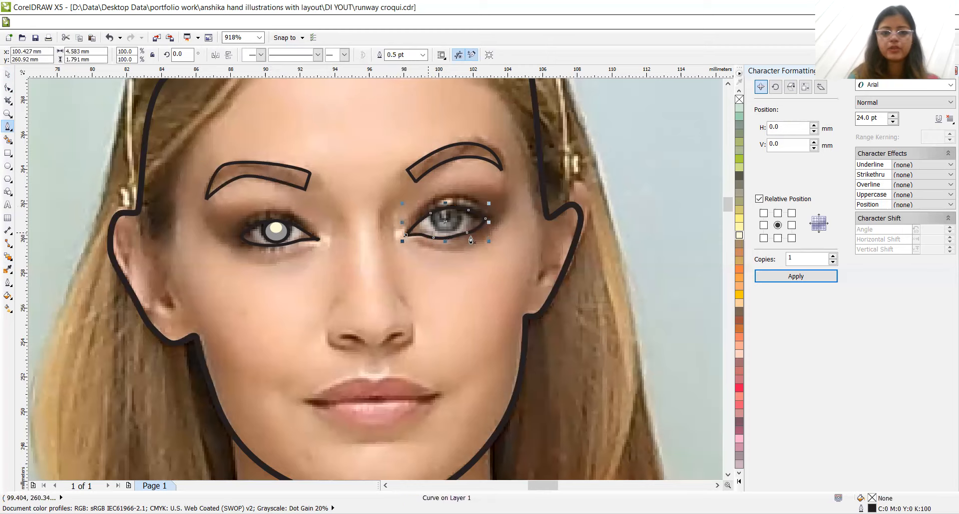
Step: Refine the lower lid of the second eye's outline by adjusting its nodes with the Shape tool
click(8, 88)
click(440, 238)
key(Delete)
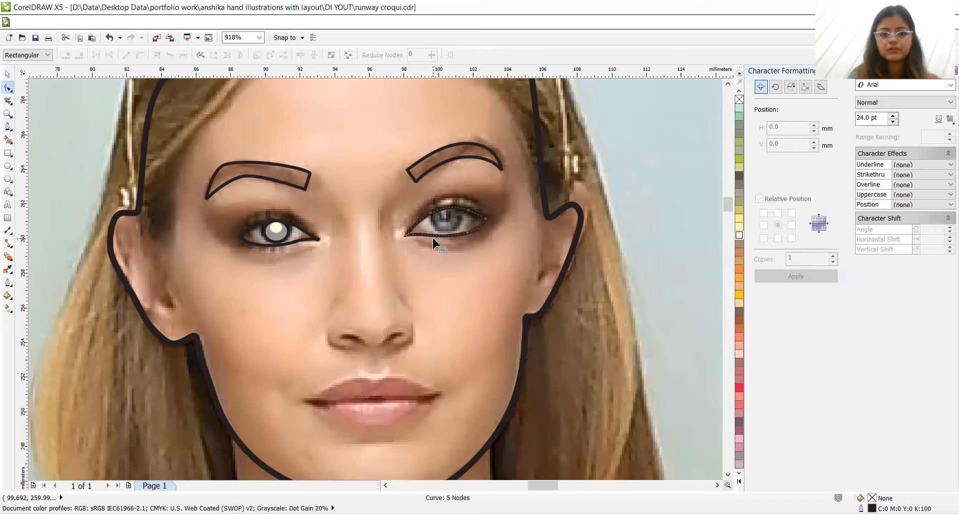
click(466, 234)
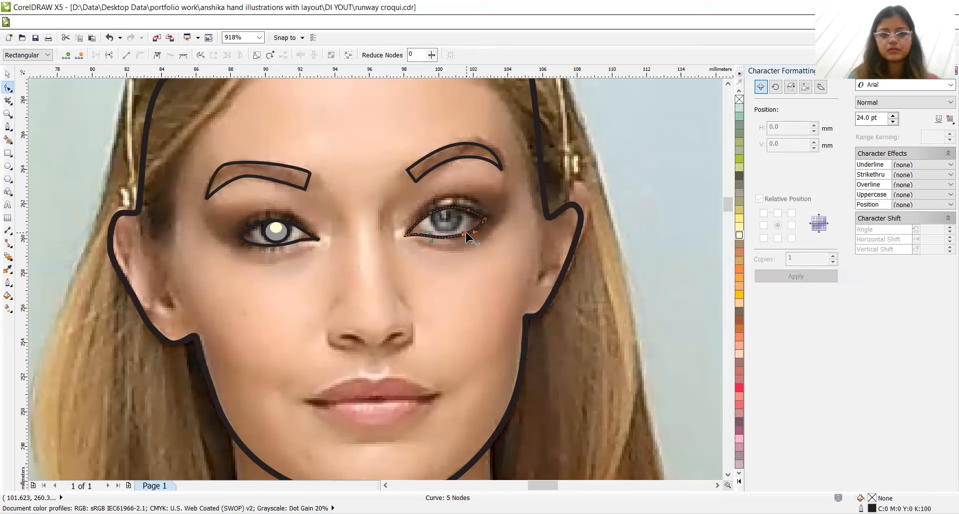
Step: Draw an iris ellipse about 1.55 by 1.29 mm in the second eye and fill it with grey sampled from the photo
click(7, 168)
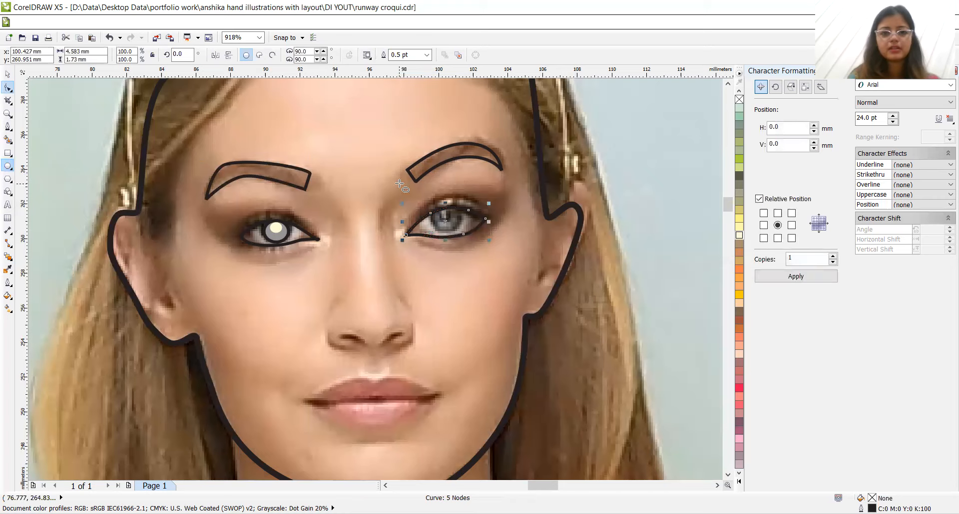
drag(431, 211, 458, 237)
key(Right)
key(Up)
key(Up)
key(Right)
key(Up)
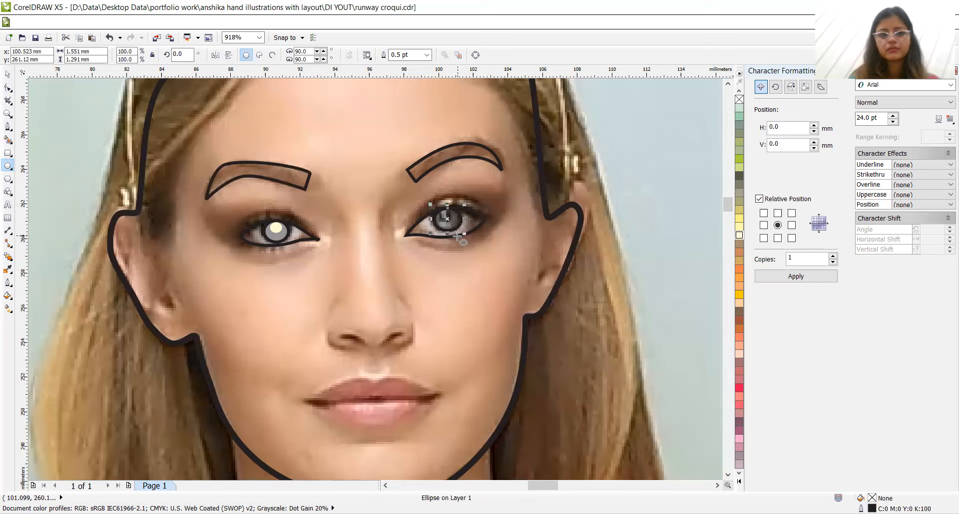
click(9, 270)
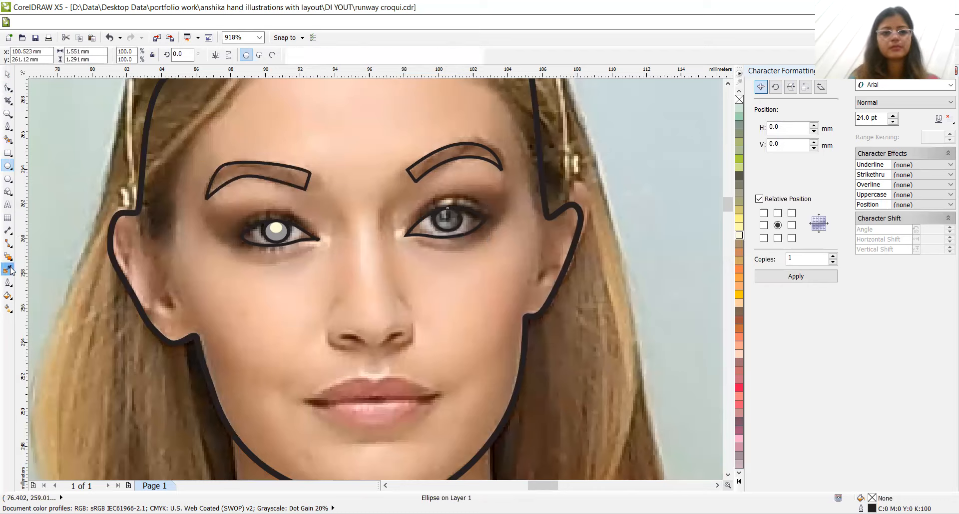
click(446, 223)
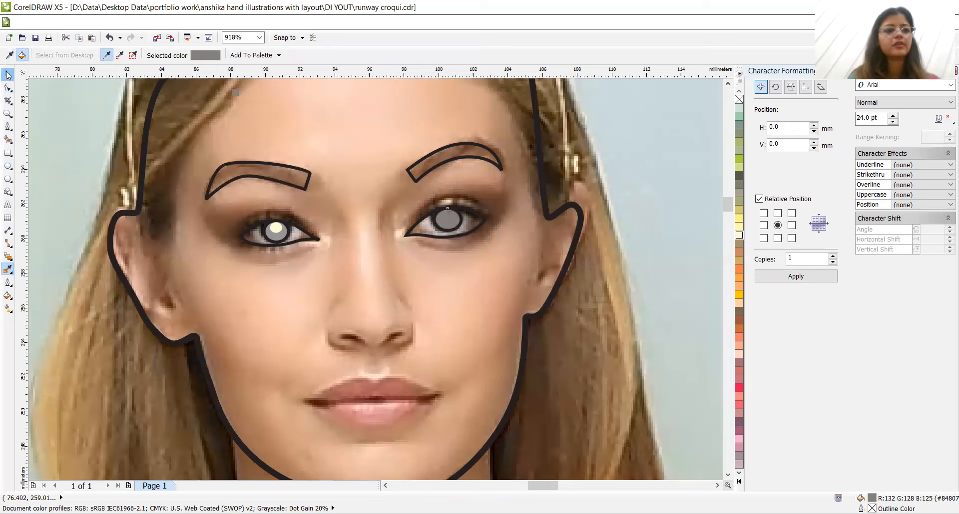
Step: Copy the cream ellipse from the first eye onto the upper part of the second iris
click(8, 75)
click(274, 227)
scroll(276, 228, up, 1)
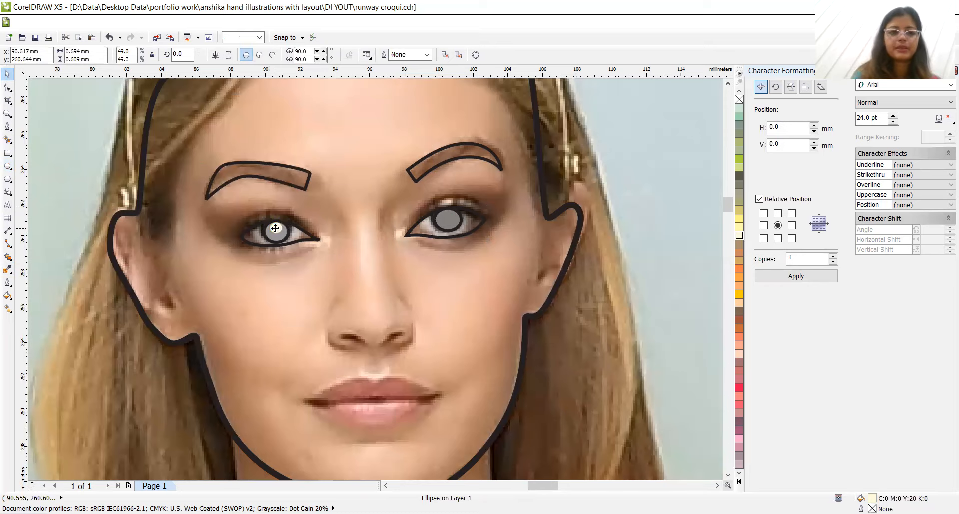
drag(276, 228, 445, 215)
key(Down)
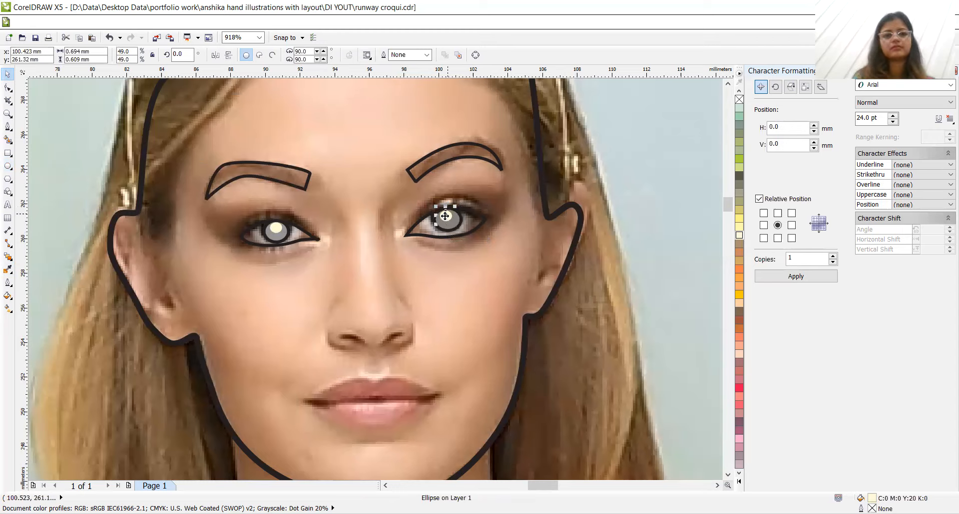
click(8, 126)
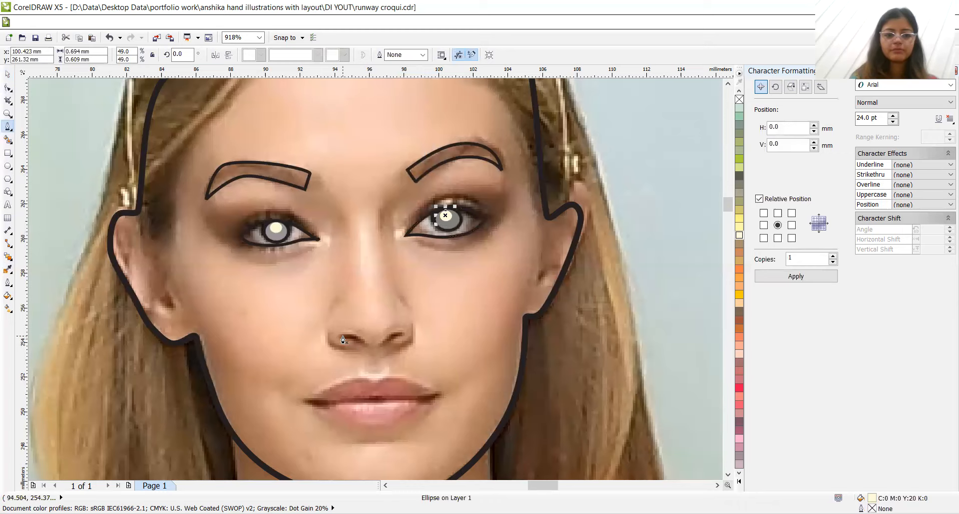
drag(342, 340, 358, 340)
double_click(365, 340)
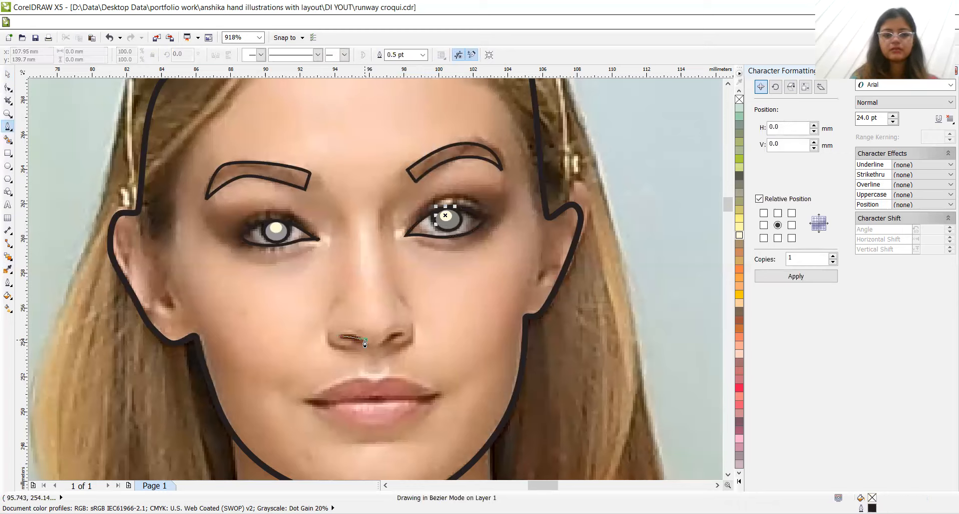
key(ctrl+z)
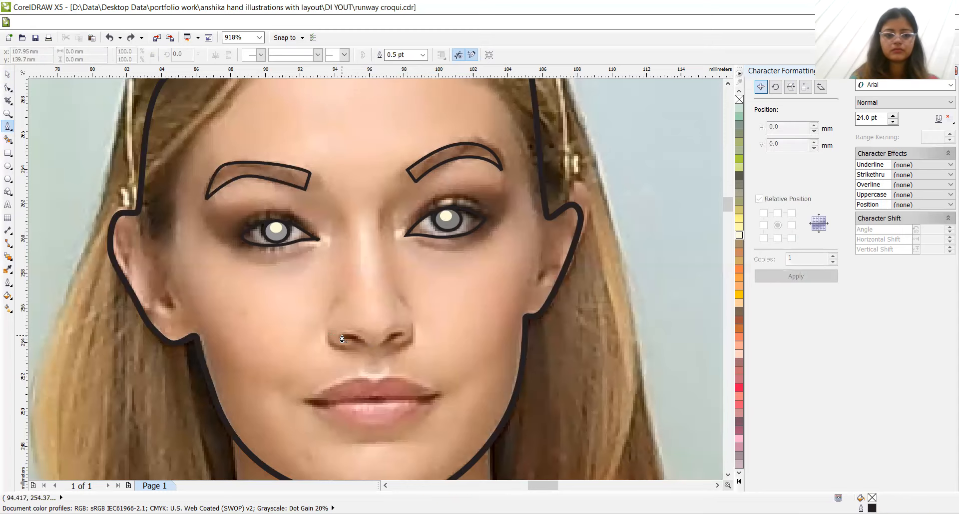
Step: Trace the underside of the nose with the Pen tool as one open curve through both nostrils, about 3.49 by 0.74 mm
click(342, 336)
drag(352, 335, 400, 335)
double_click(369, 346)
click(402, 335)
double_click(402, 334)
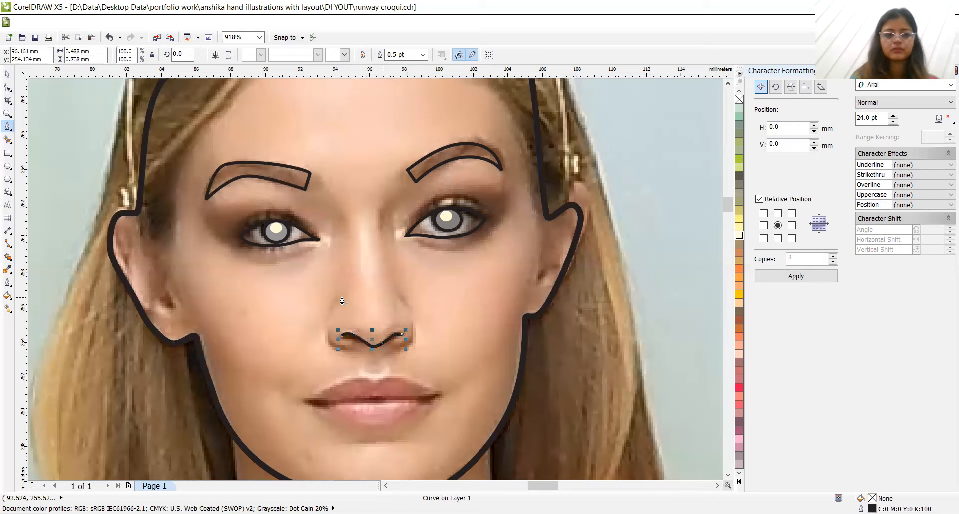
click(339, 306)
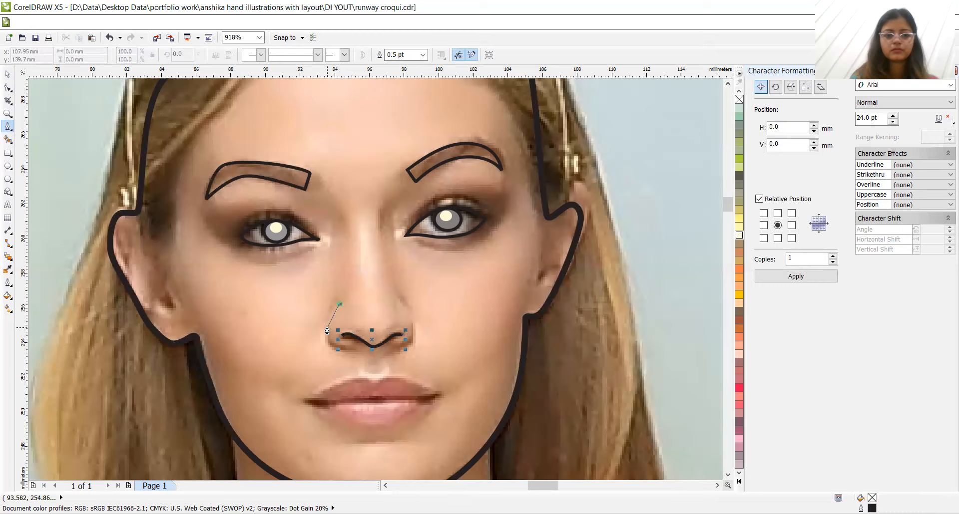
drag(326, 330, 330, 349)
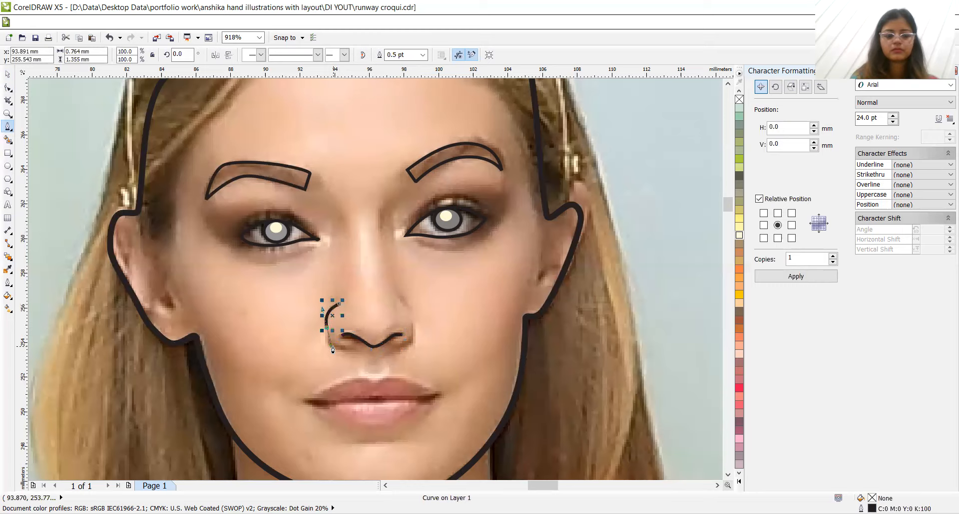
key(ctrl+z)
drag(337, 305, 331, 342)
key(space)
key(ctrl+z)
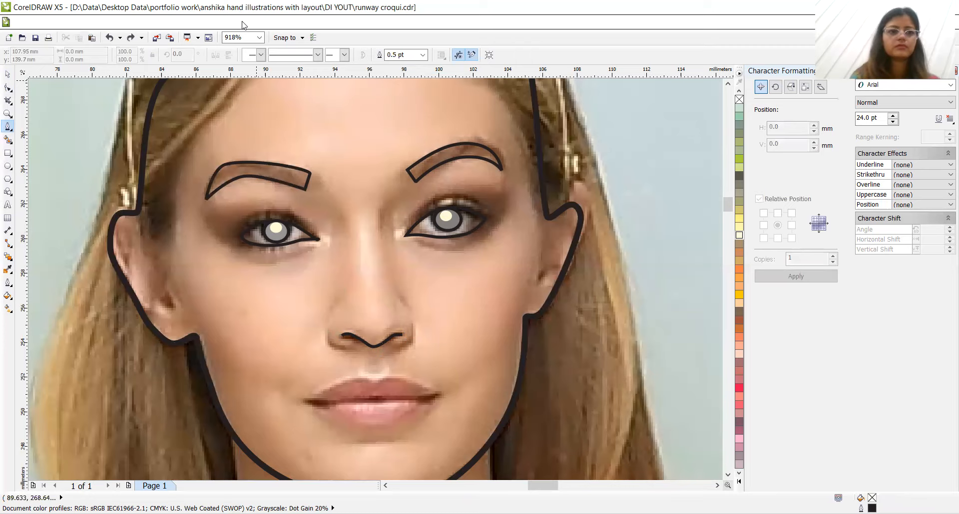
Step: Trace the nose wing below the first eye as an open curve about 1.33 by 2.62 mm, ending under the nostril
click(337, 304)
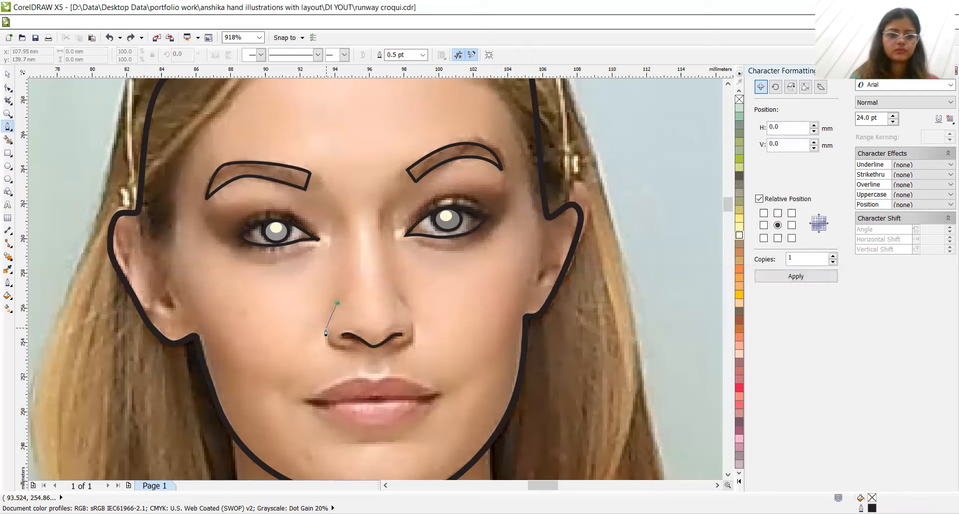
drag(326, 327, 349, 352)
double_click(349, 349)
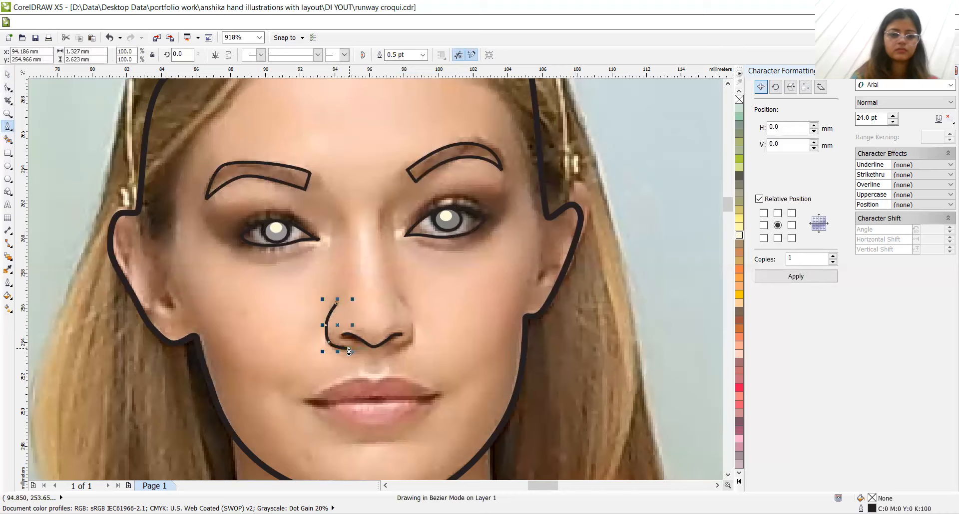
Step: Smooth the traced nose wing by deleting its intermediate nodes with the Shape tool, leaving only the two end nodes
click(7, 87)
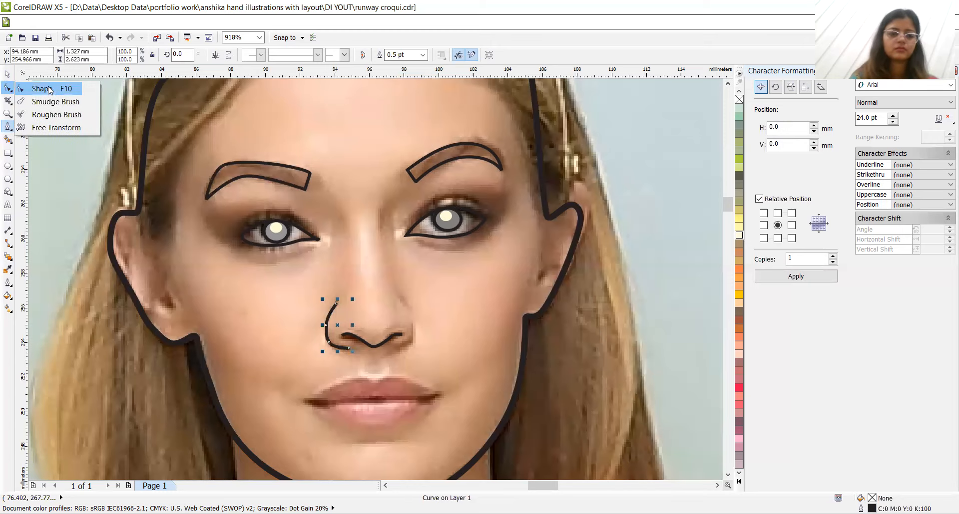
click(40, 85)
double_click(327, 324)
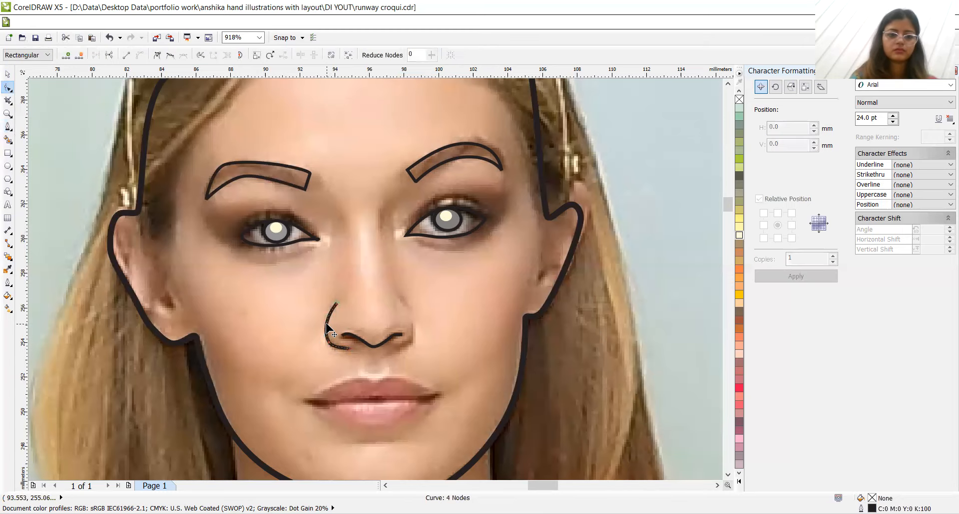
double_click(329, 343)
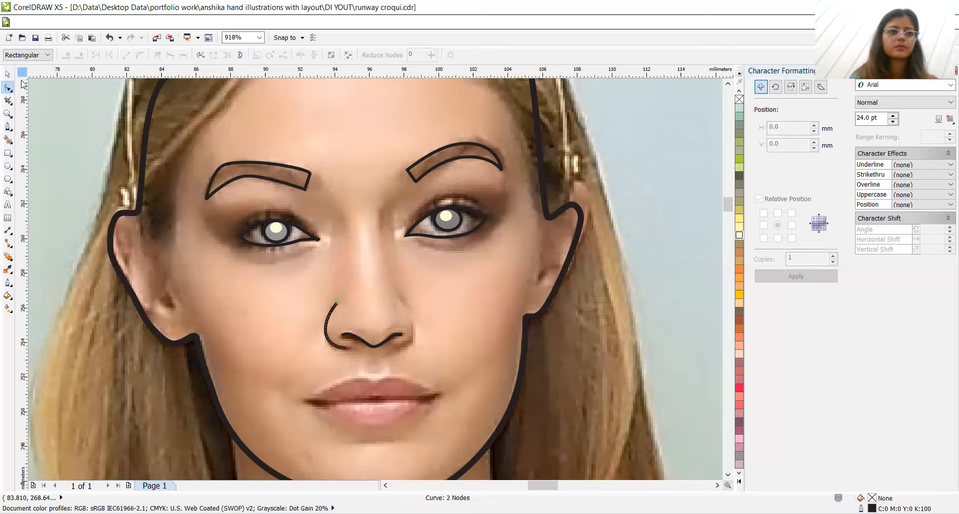
Step: Trace the opposite nose wing with the Pen tool as an open curve about 1.11 by 3.08 mm, ending under its nostril
click(8, 126)
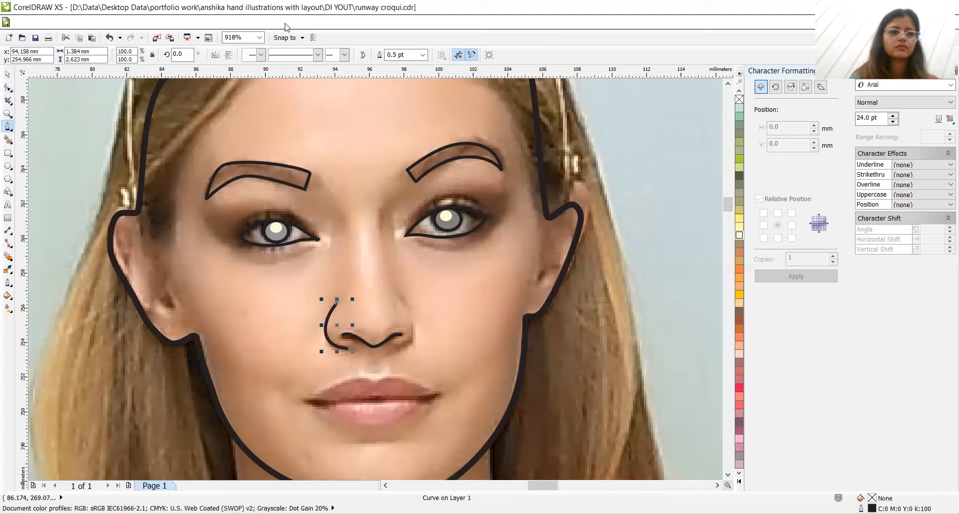
key(Escape)
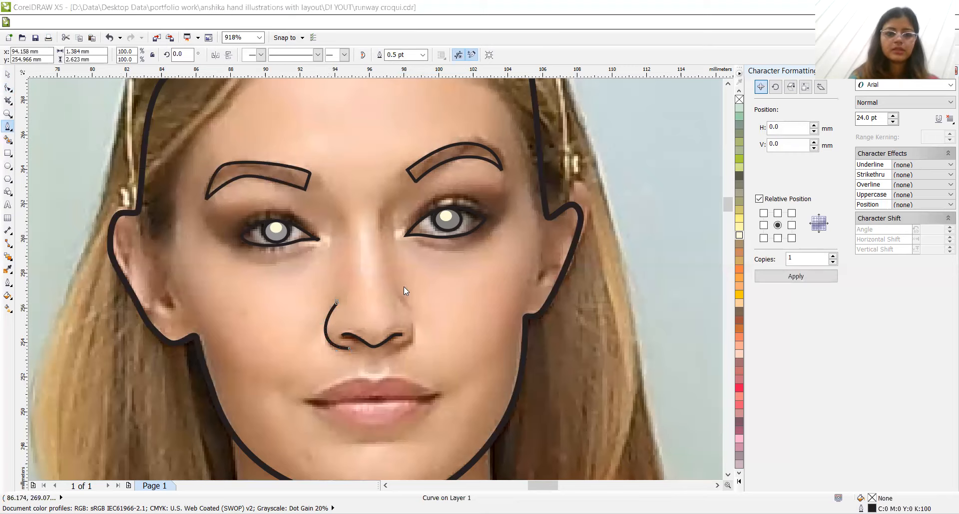
click(400, 300)
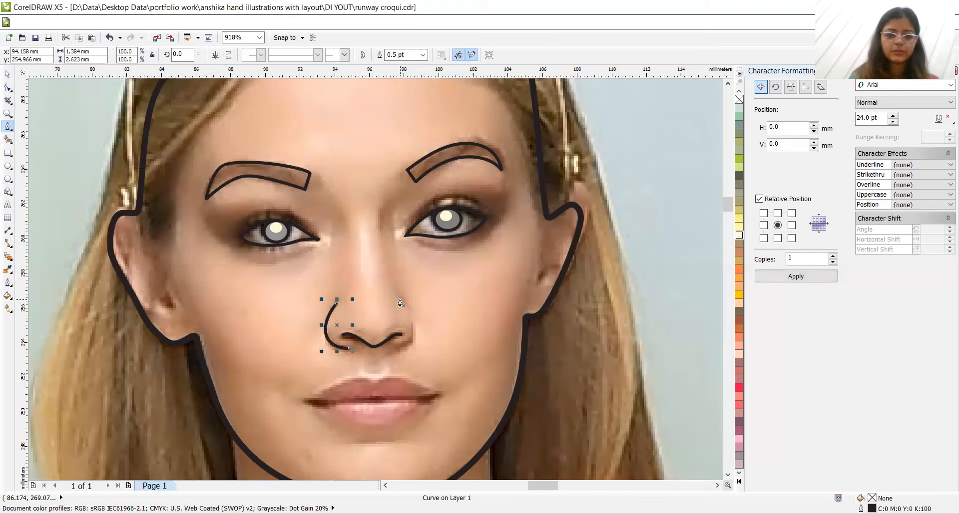
click(400, 296)
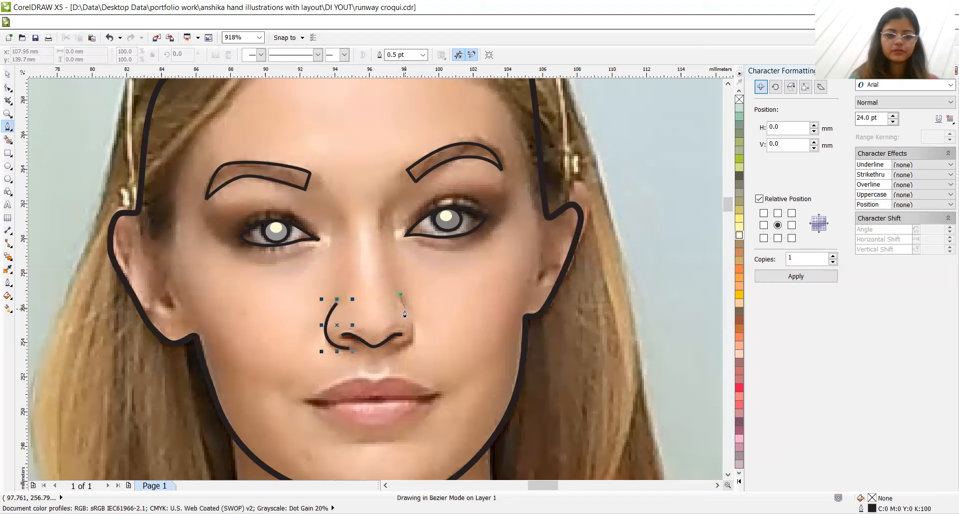
click(411, 318)
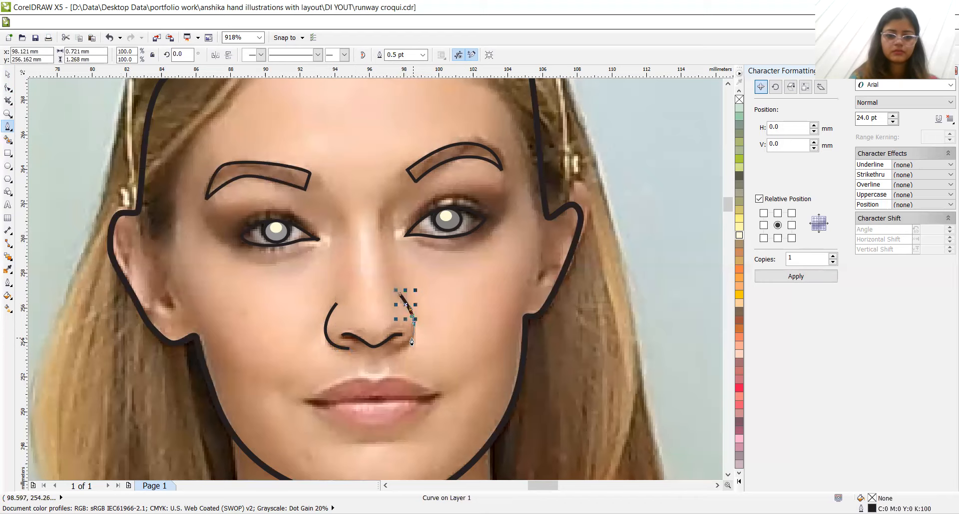
key(ctrl+z)
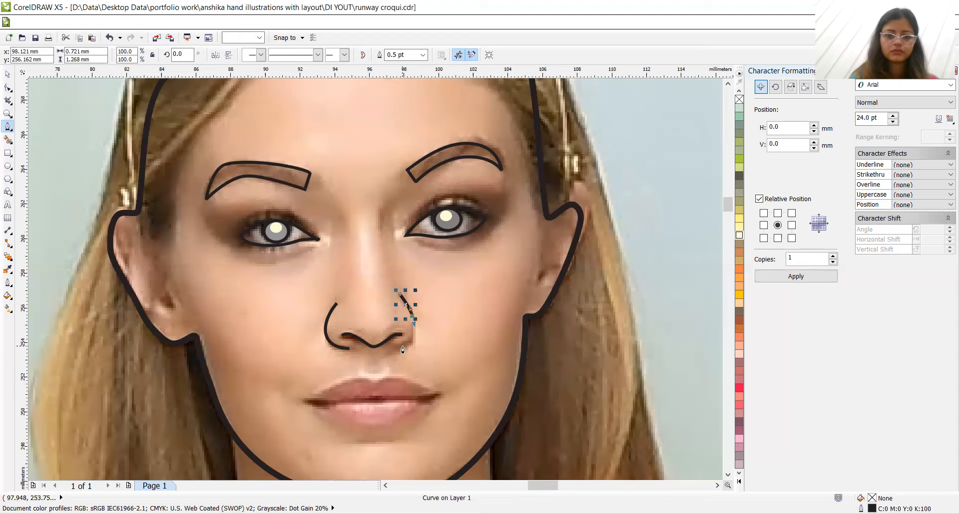
drag(412, 344, 405, 345)
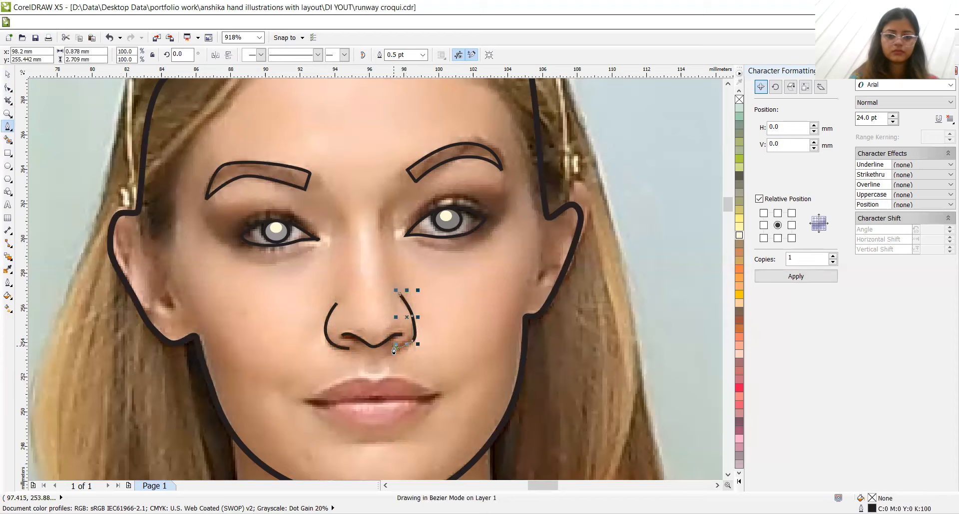
click(394, 350)
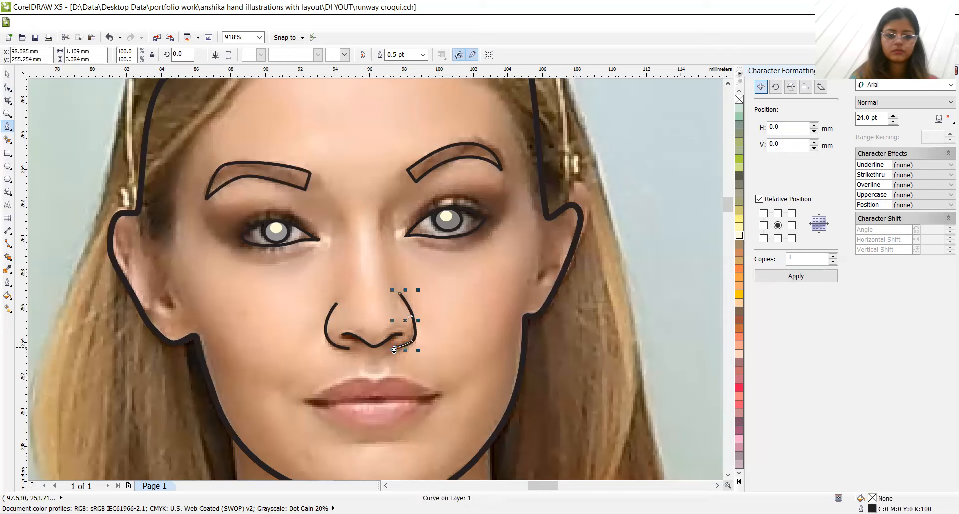
Step: Smooth the lower bend of the second nose wing by deleting its node there with the Shape tool
click(7, 89)
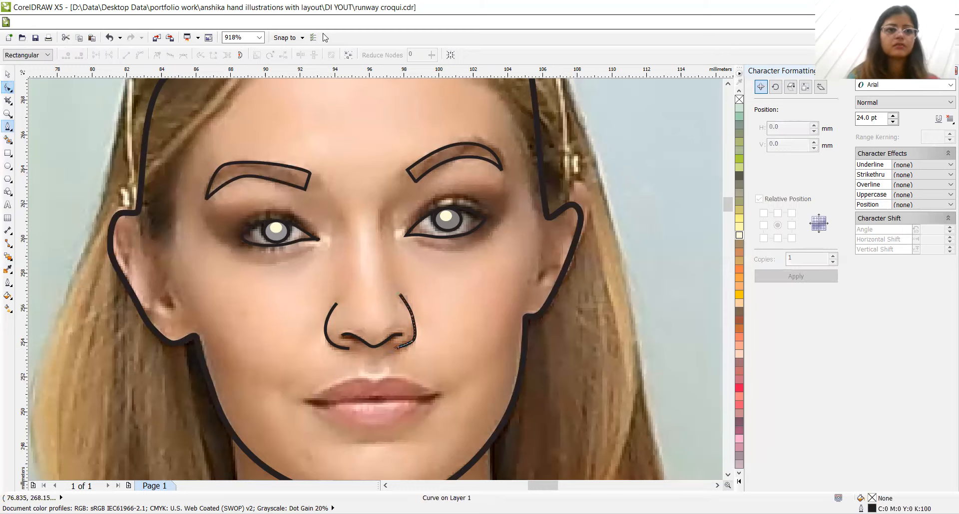
double_click(413, 342)
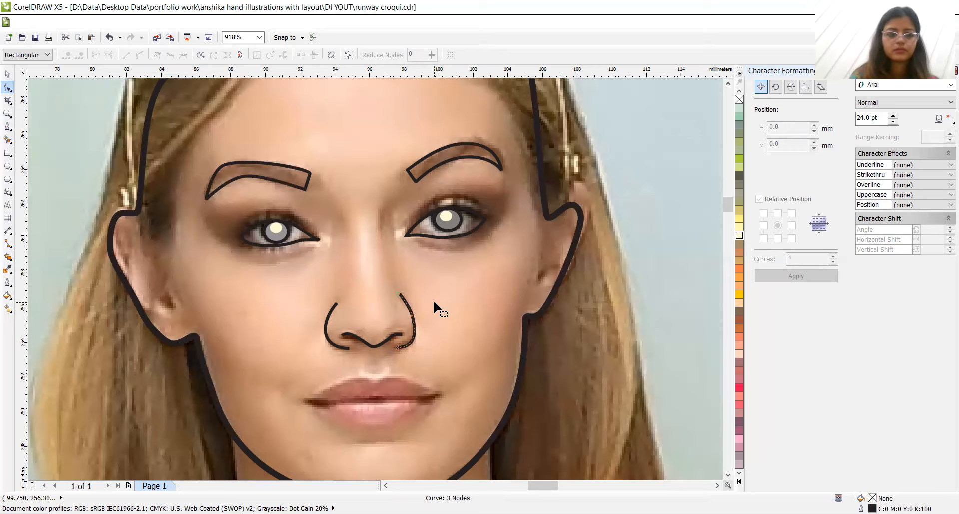
click(8, 127)
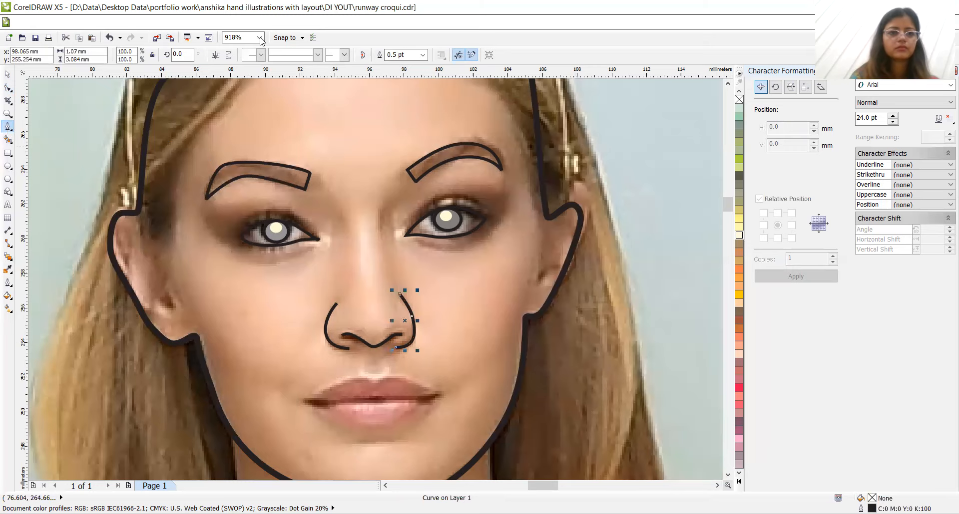
key(space)
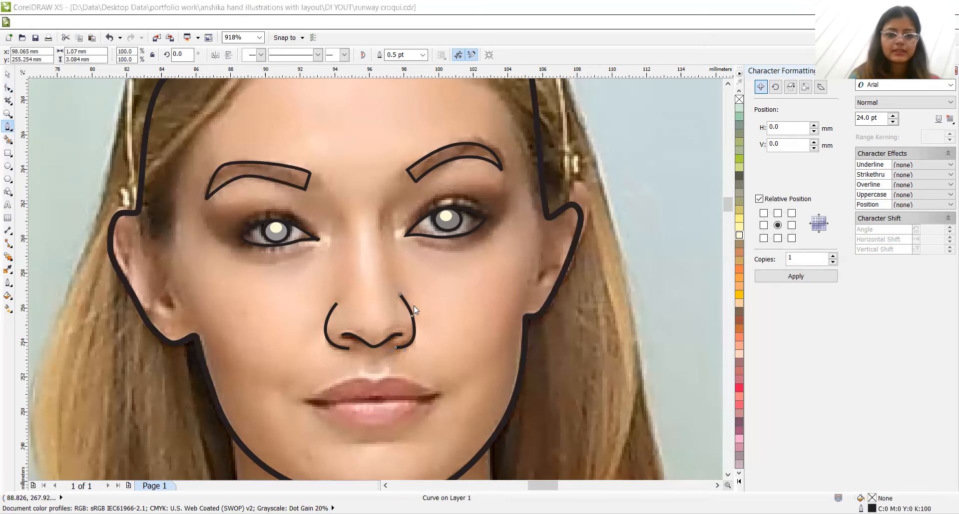
Step: Extend the right nose wing's curve up along the nose bridge, ending beside the inner corner of the right eye
click(400, 296)
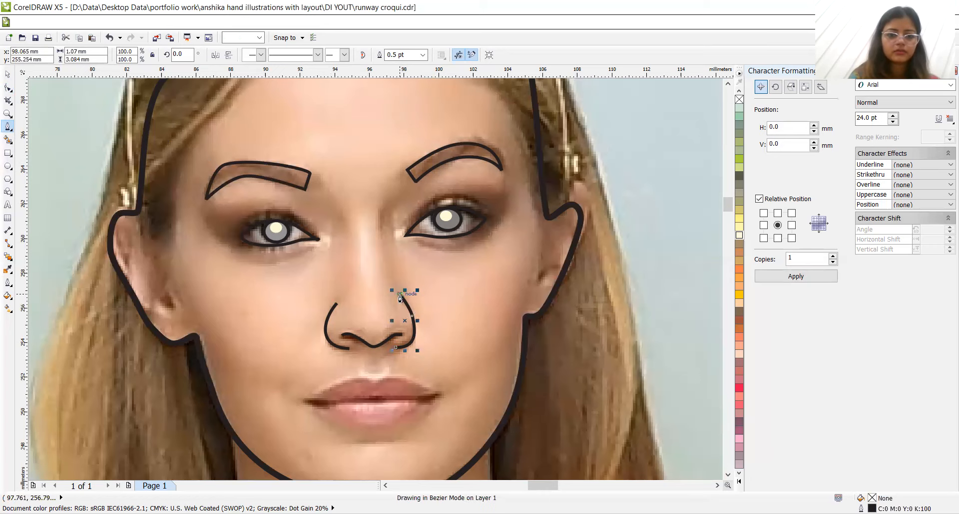
drag(384, 250, 379, 227)
click(384, 209)
Step: Trace the left side of the nose bridge as an open curve about 1.38 by 4.55 mm, starting near the inner eyebrow end
drag(321, 192, 349, 239)
key(ctrl+z)
click(325, 193)
drag(343, 219, 346, 236)
double_click(349, 275)
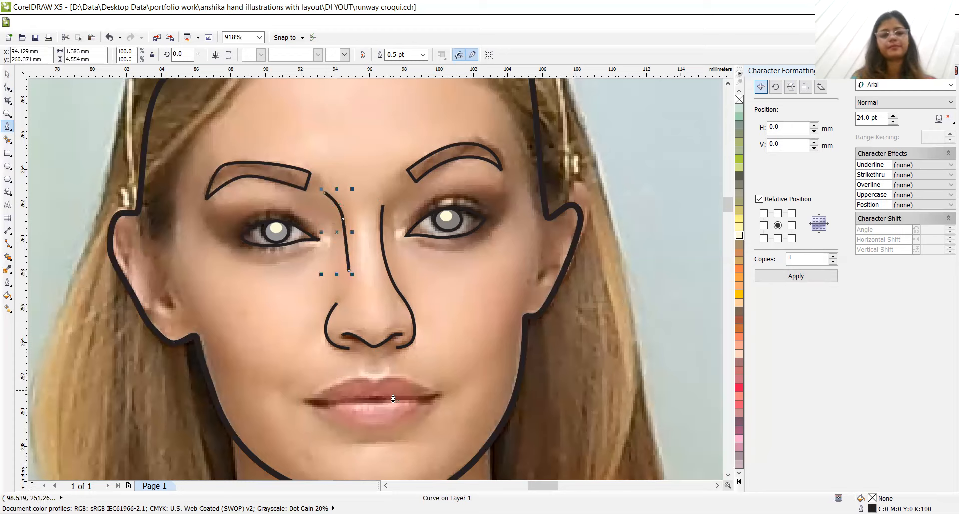
Step: Trace the upper lip's edge with its cupid's bow from corner to corner, about 7.78 by 1.37 mm
mouse_move(306, 404)
mouse_down()
mouse_move(351, 381)
mouse_move(406, 383)
mouse_move(396, 378)
mouse_up()
key(ctrl+z)
click(399, 380)
click(420, 387)
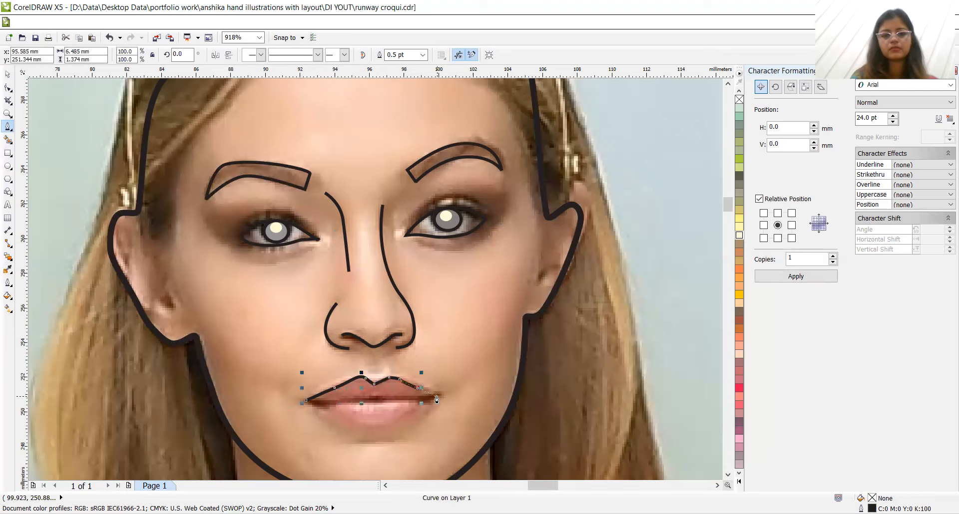
click(441, 397)
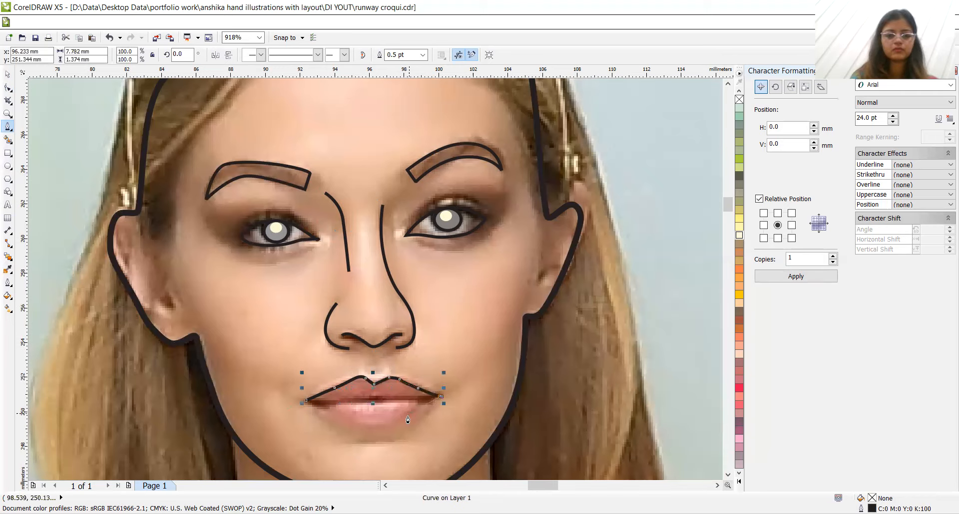
Step: Trace the lower lip's edge back to the starting corner, closing the lip shape at about 7.78 by 2.96 mm
click(391, 427)
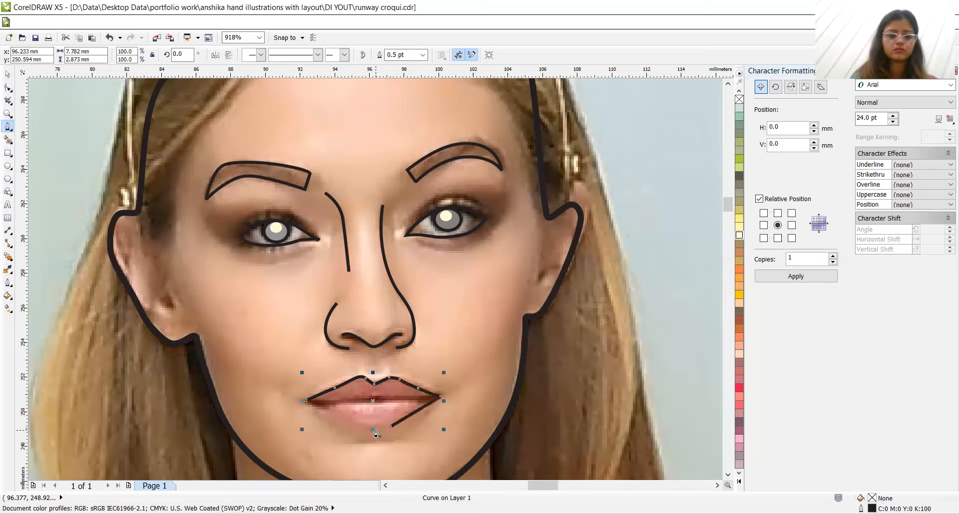
key(ctrl+z)
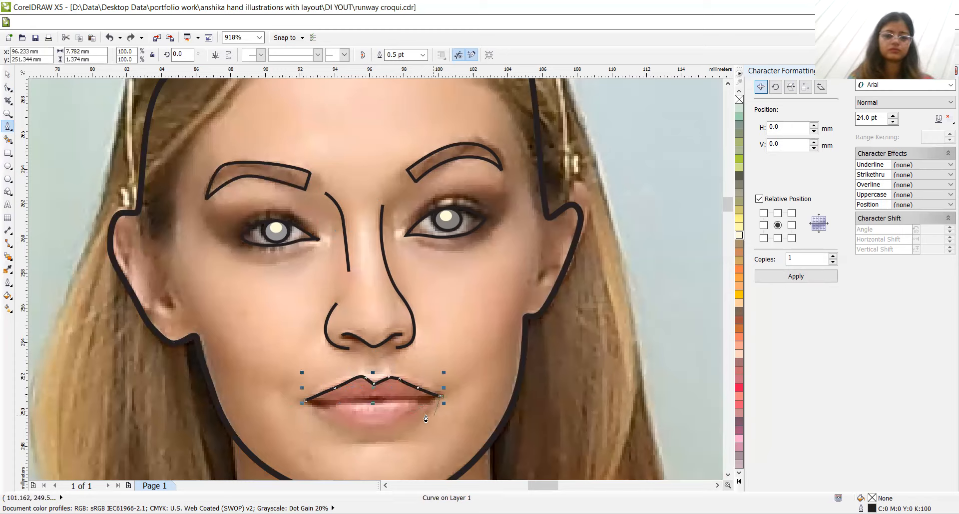
mouse_move(389, 428)
mouse_down()
mouse_move(367, 432)
mouse_move(312, 406)
mouse_up()
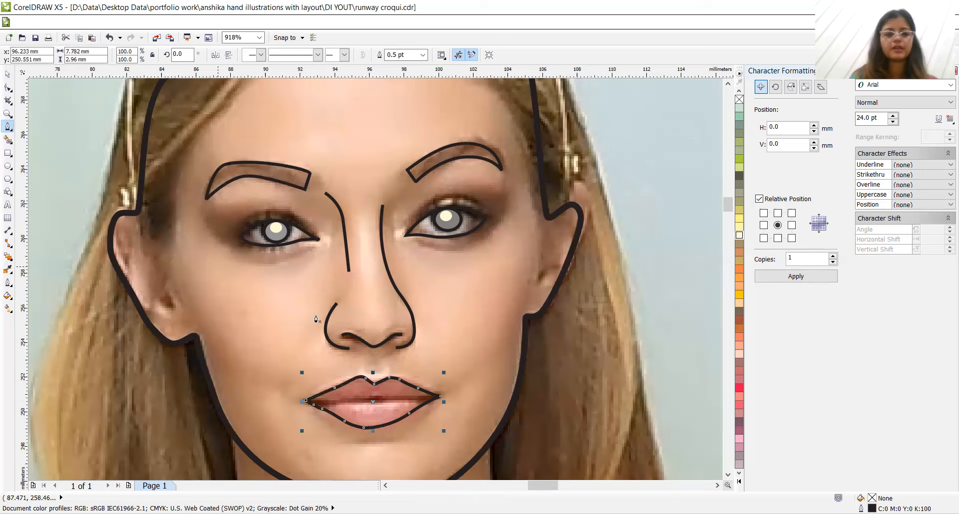
Step: Add a node on the lower lip's bottom edge with the Shape tool and nudge it right and down to round the lip
click(11, 91)
click(73, 91)
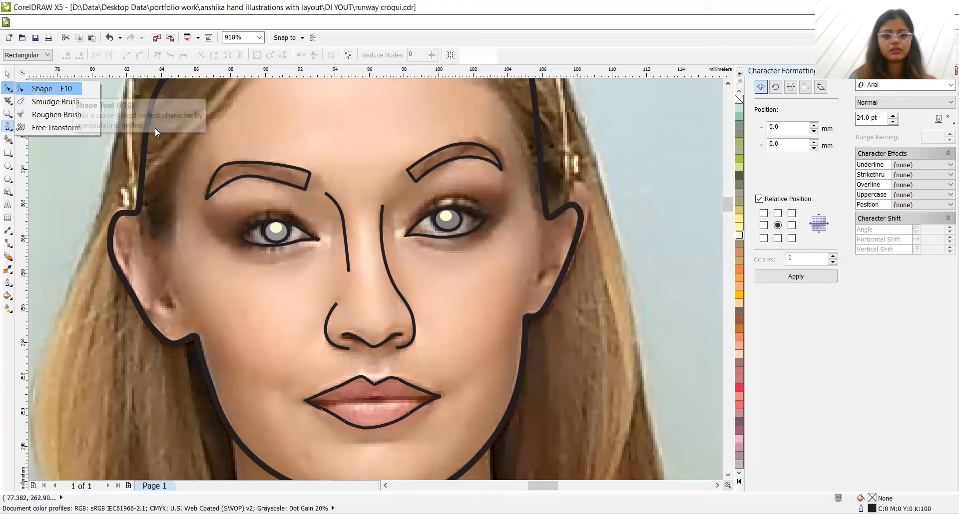
double_click(386, 424)
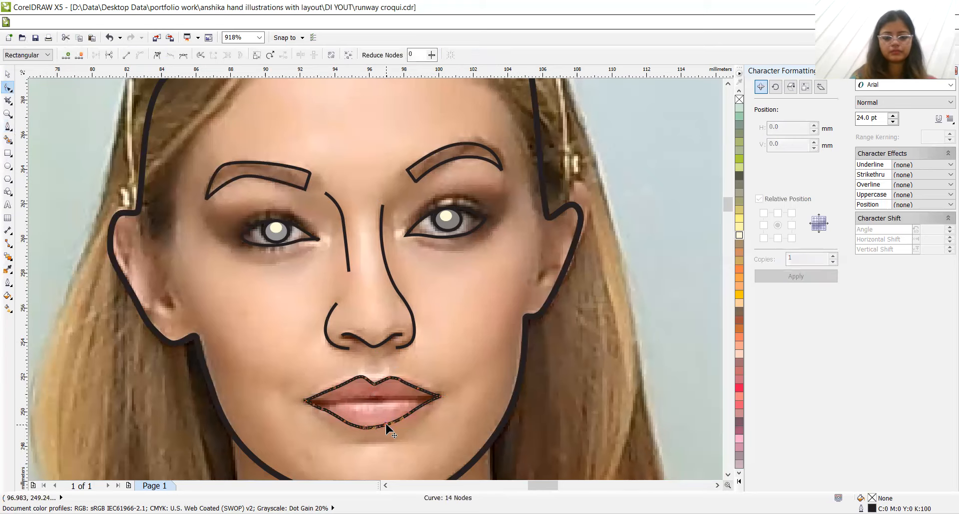
key(Right)
key(Right)
key(Right)
key(Down)
Step: Fill the lip shape with the pink sampled from the photo's lower lip using the Color Eyedropper
click(8, 270)
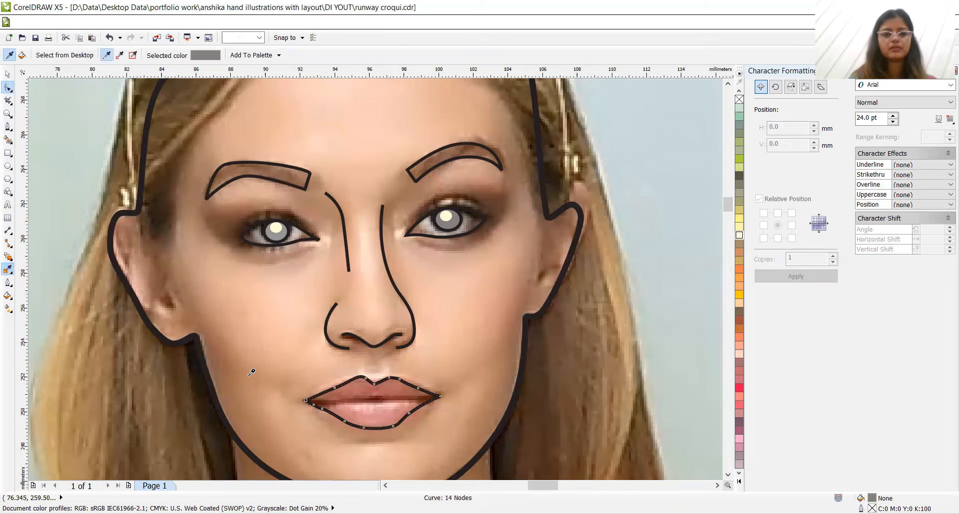
click(372, 406)
click(367, 409)
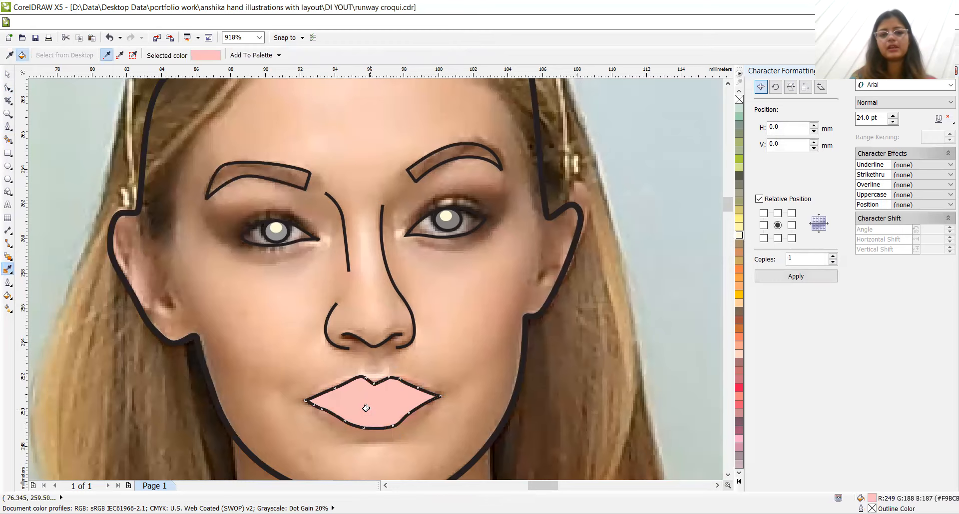
Step: Select all traced face parts, check them by moving them onto the blank page beside the photo, and undo the move
key(z)
right_click(489, 396)
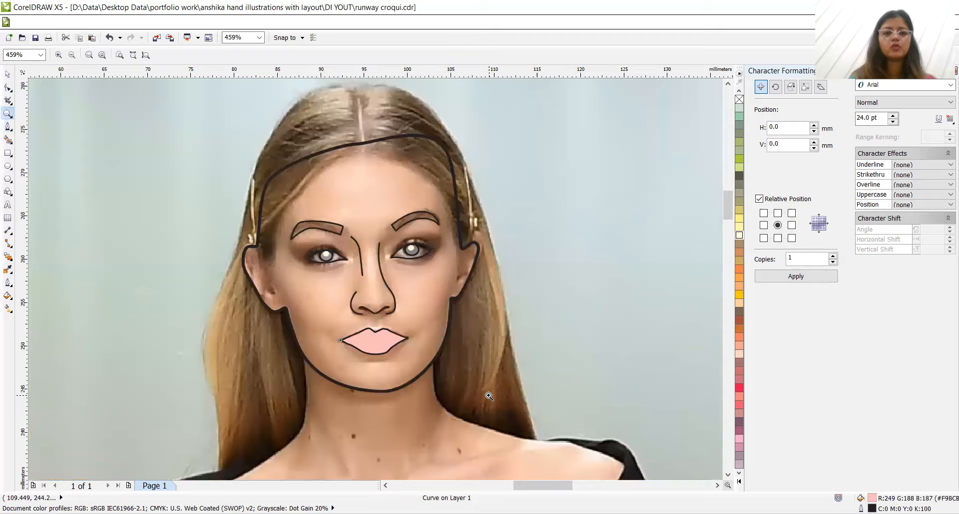
right_click(489, 396)
right_click(489, 396)
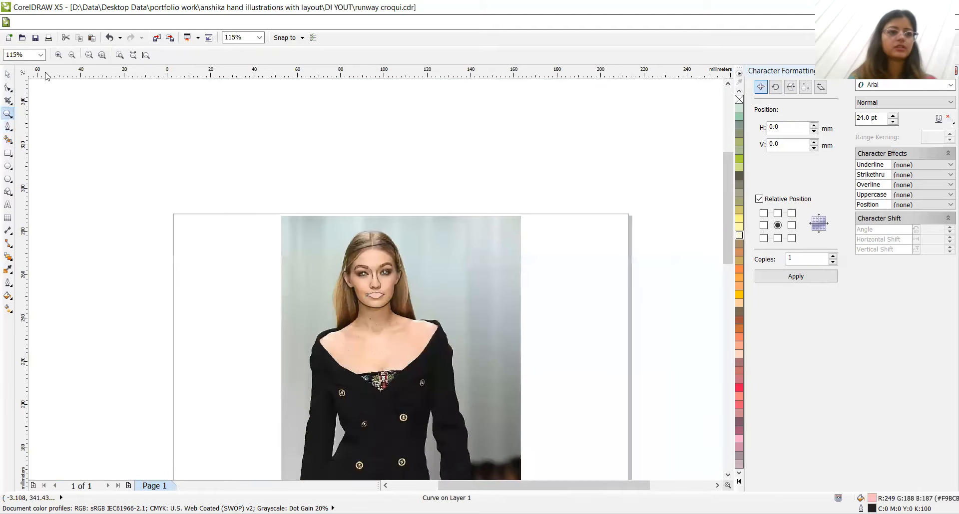
click(8, 74)
drag(284, 166, 454, 352)
drag(376, 276, 582, 283)
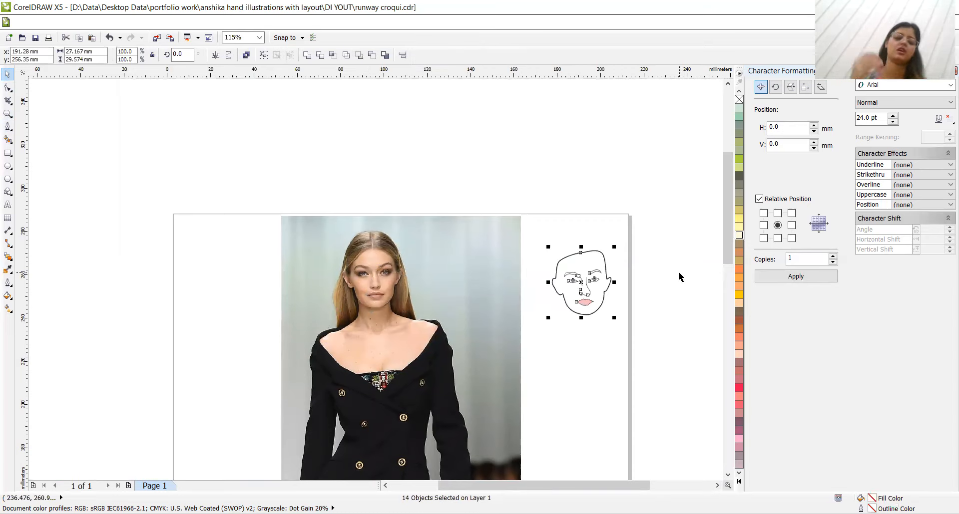
key(ctrl+z)
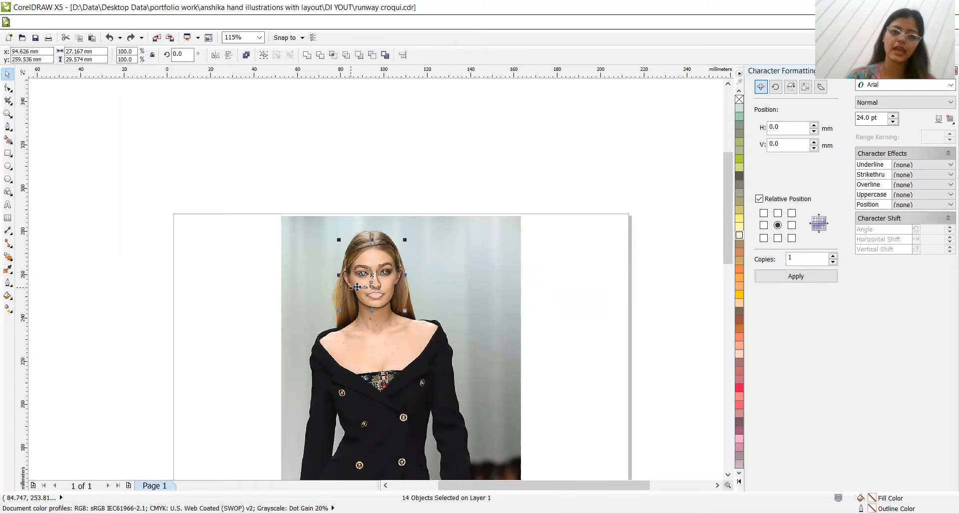
Step: Group the selected face parts into one object and deselect it
click(372, 278)
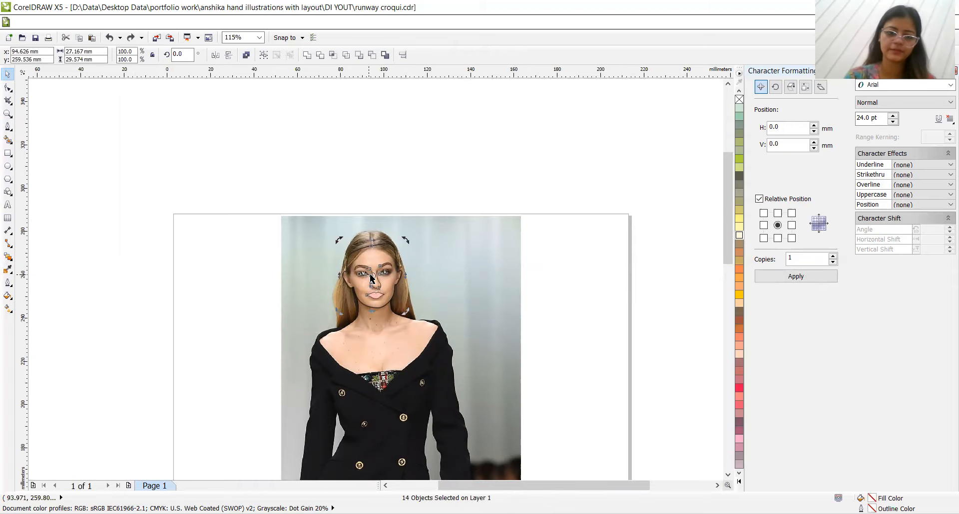
right_click(382, 288)
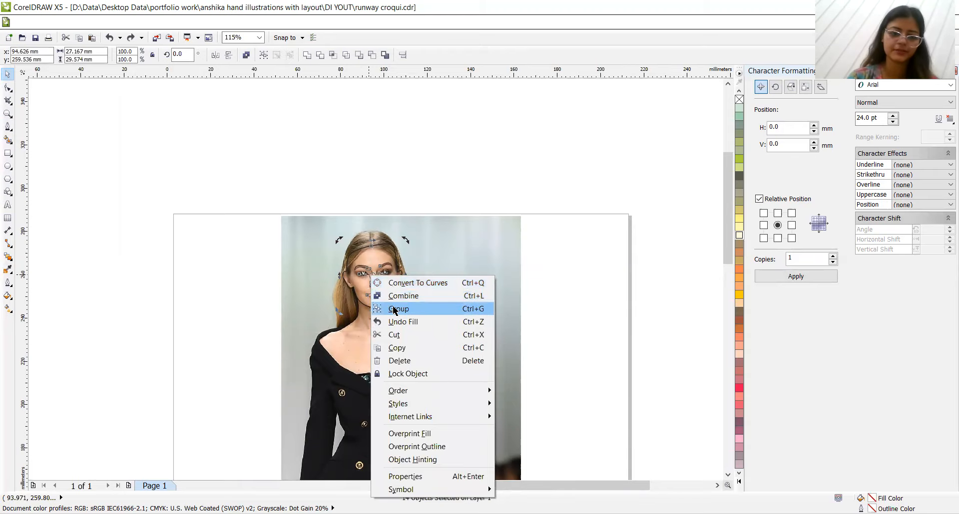
click(394, 310)
click(421, 174)
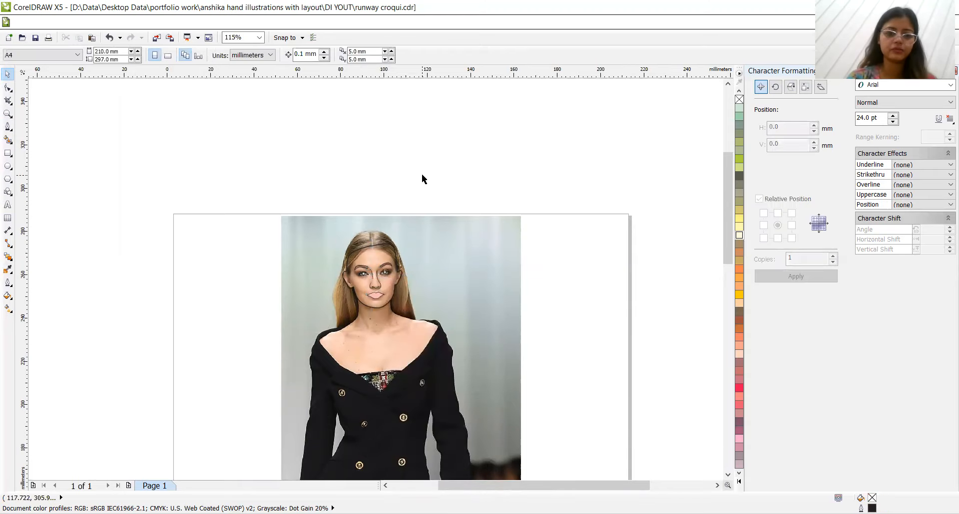
click(728, 475)
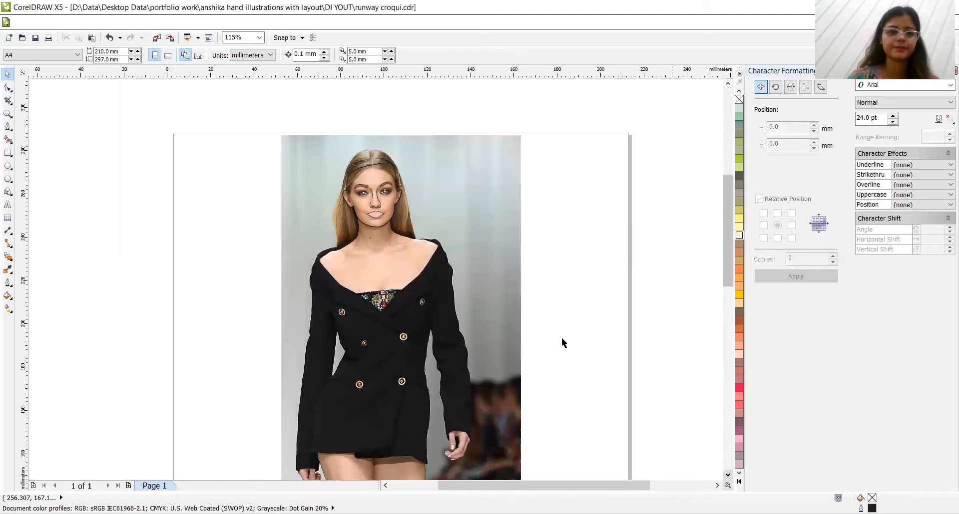
click(8, 168)
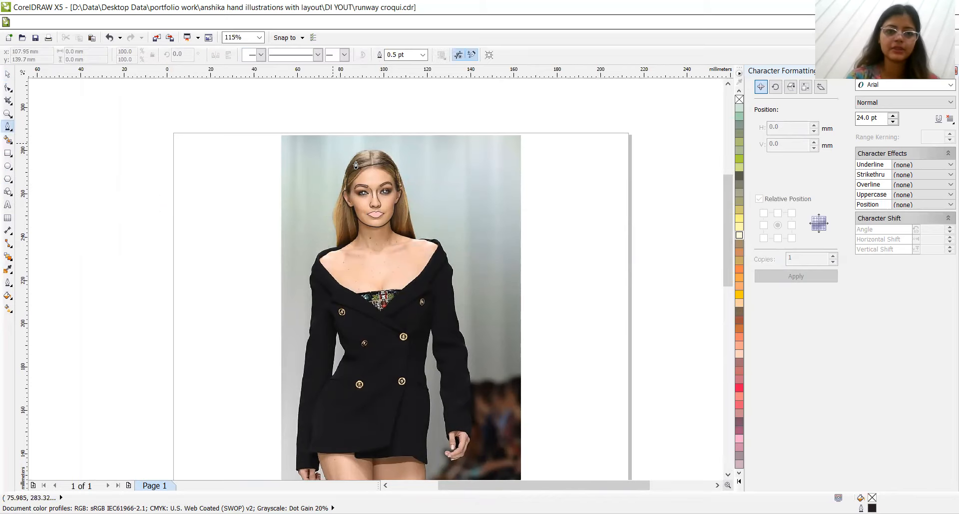
click(372, 164)
drag(358, 178, 348, 191)
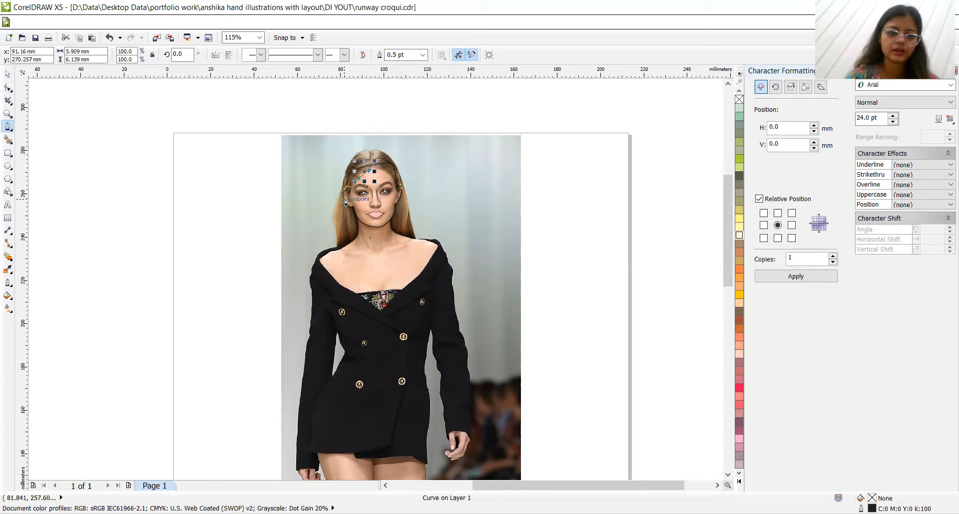
drag(347, 205, 347, 210)
key(ctrl+z)
key(ctrl+z)
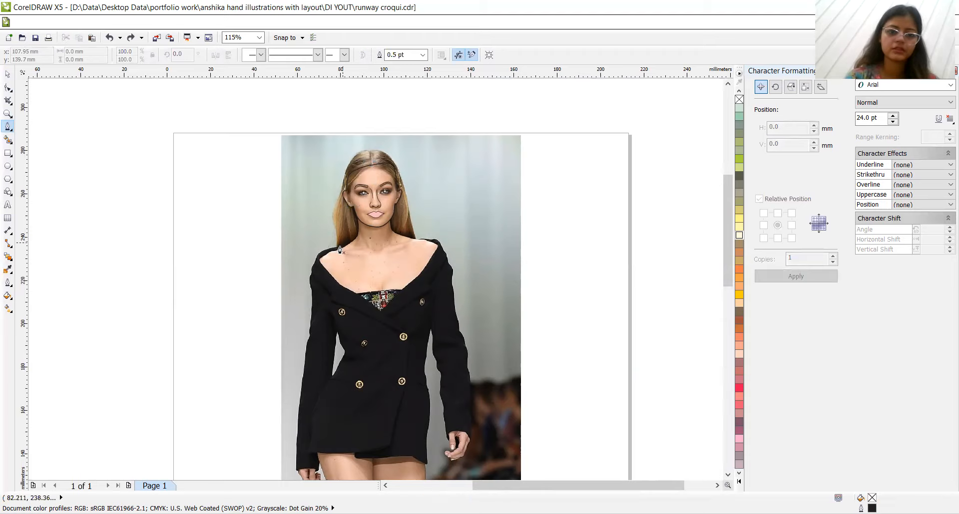
Step: Trace the hair as a closed outline around the head and down to the shoulders, about 38.9 by 52.1 mm
click(338, 253)
drag(336, 234, 357, 258)
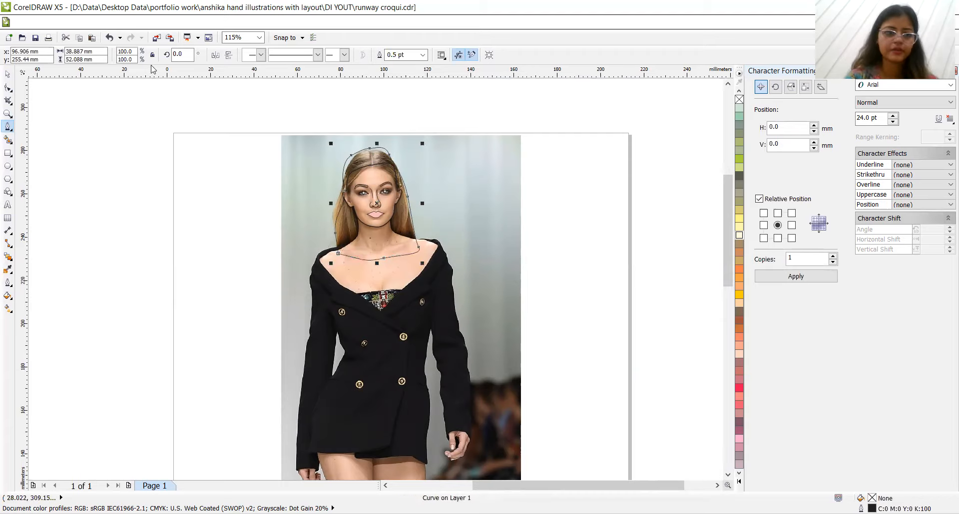
click(7, 76)
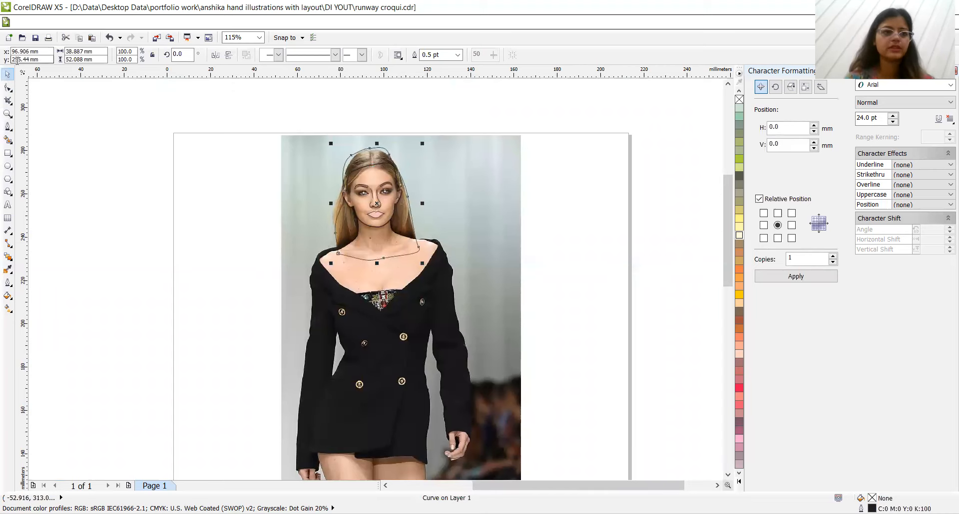
Step: Delete the hair outline's node at the upper left of the crown with the Shape tool
click(6, 90)
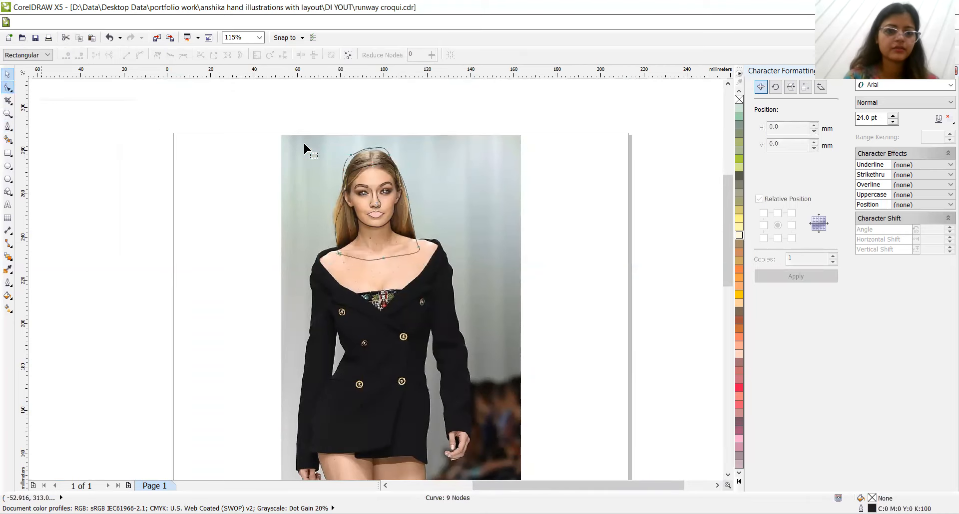
click(352, 156)
key(Delete)
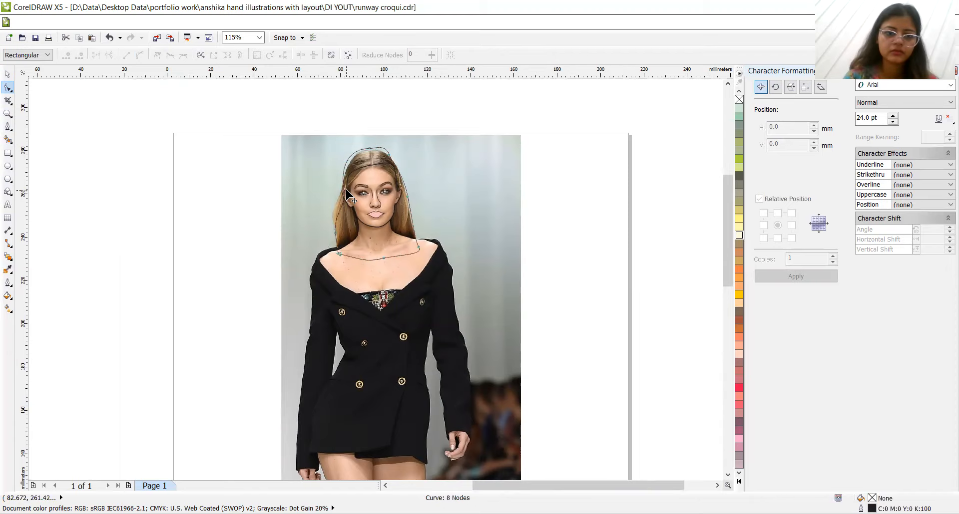
Step: Adjust the hair outline's left side by moving the node beside the ear upward and adding a node below the ear
key(z)
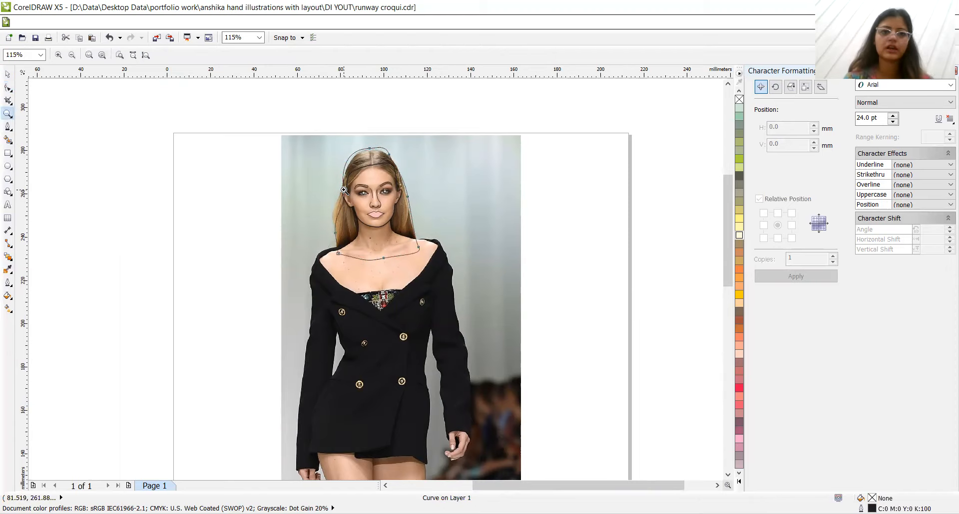
click(393, 210)
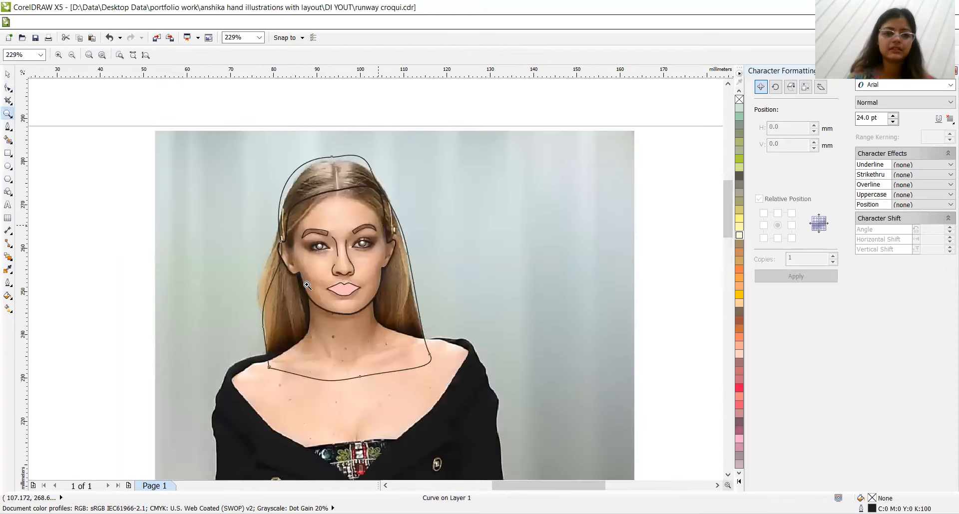
click(8, 88)
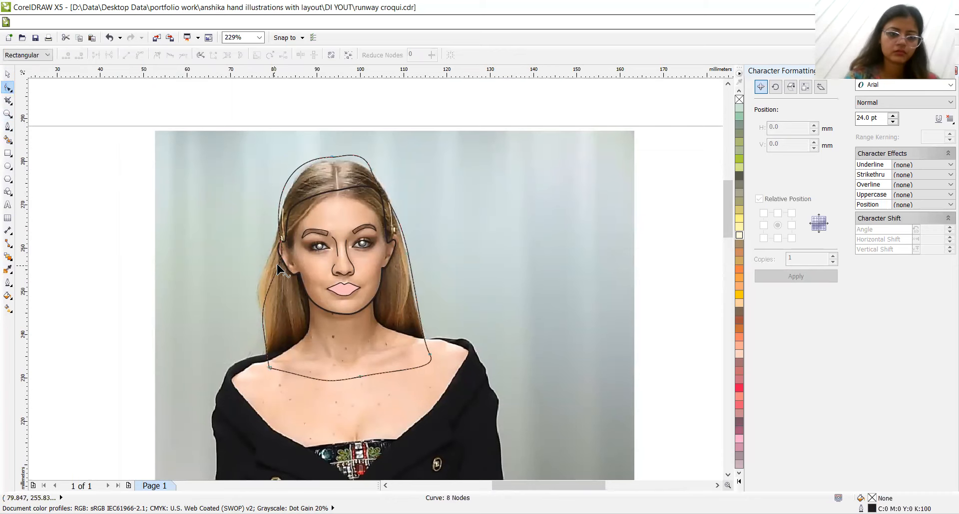
drag(281, 260, 263, 269)
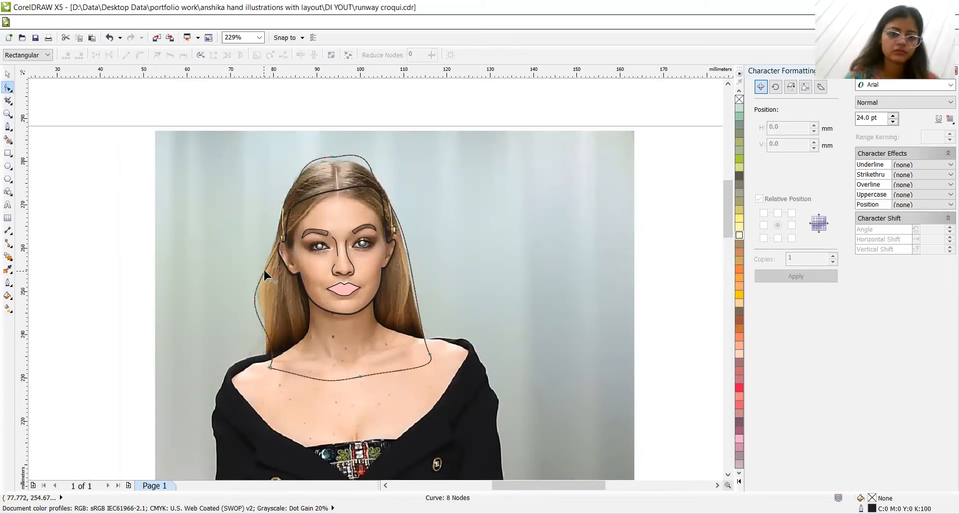
key(ctrl+z)
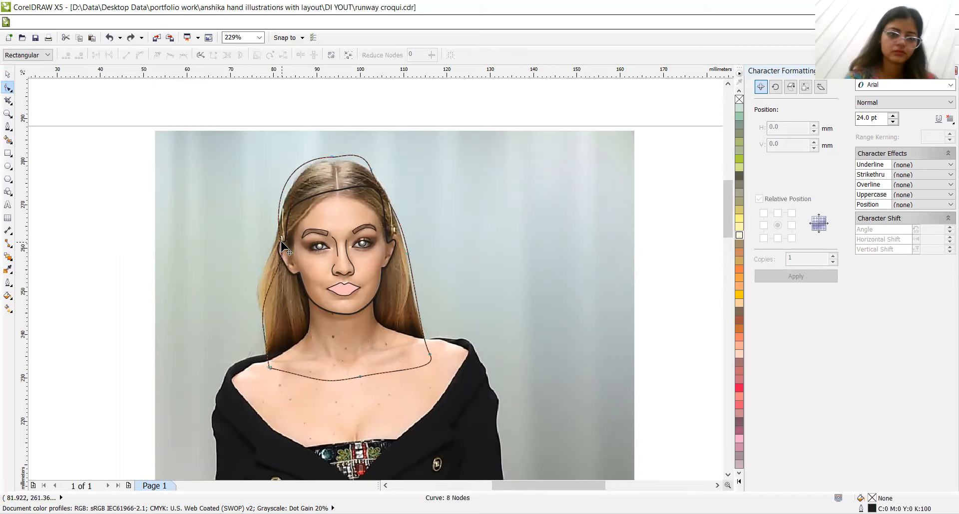
drag(280, 242, 281, 221)
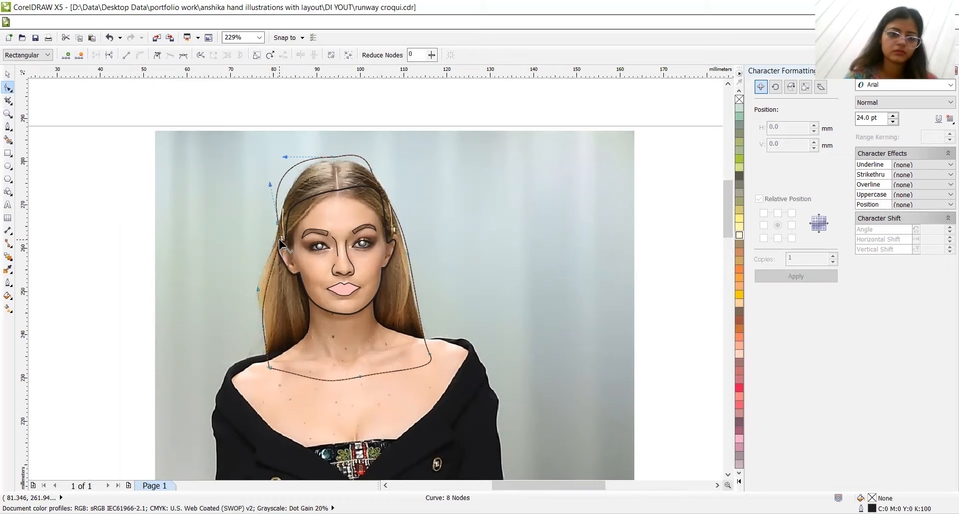
double_click(267, 271)
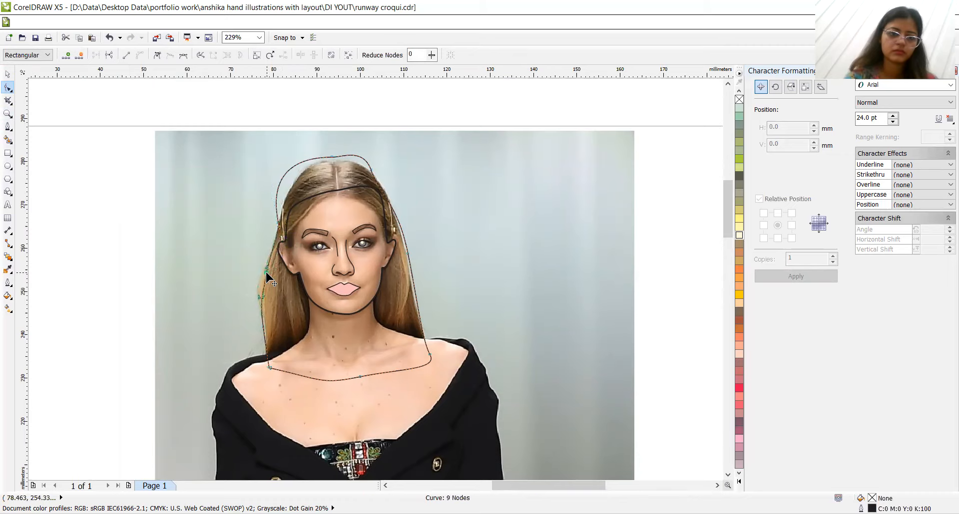
Step: Reshape the hair outline's crown by editing its nodes so the curve follows the top of the head closely
double_click(293, 170)
drag(299, 168, 363, 169)
double_click(303, 170)
click(331, 158)
double_click(362, 163)
double_click(364, 170)
double_click(370, 175)
Step: Smooth the hair outline along its right side beside the ear by adjusting the curve and deleting surplus nodes
click(395, 212)
double_click(395, 213)
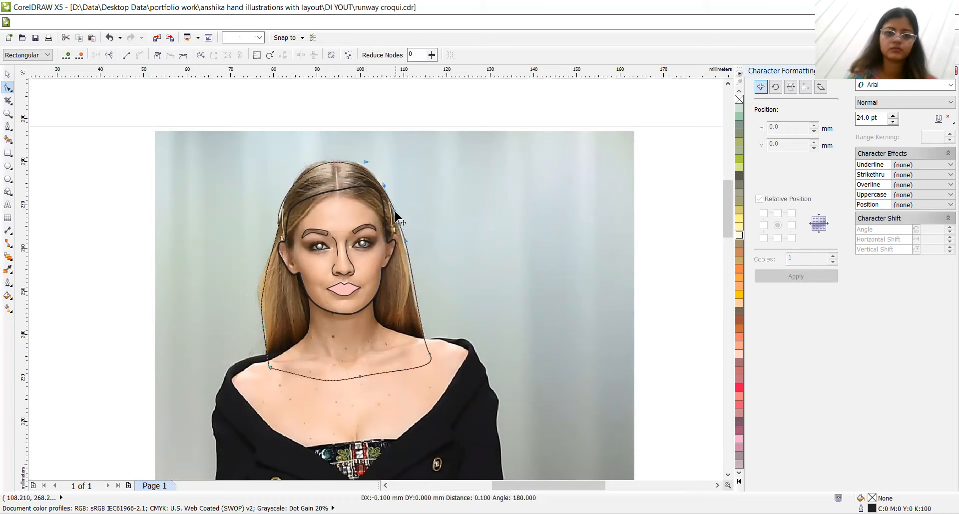
double_click(409, 259)
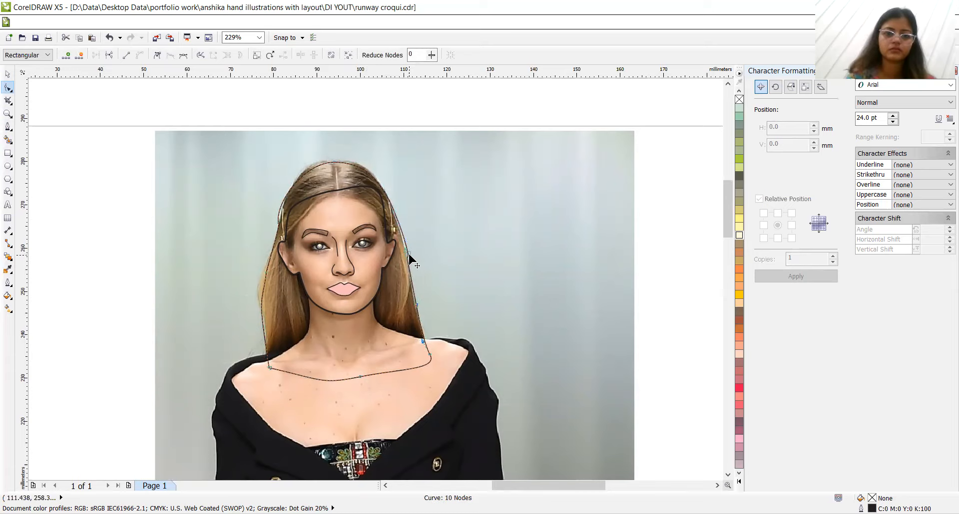
double_click(408, 253)
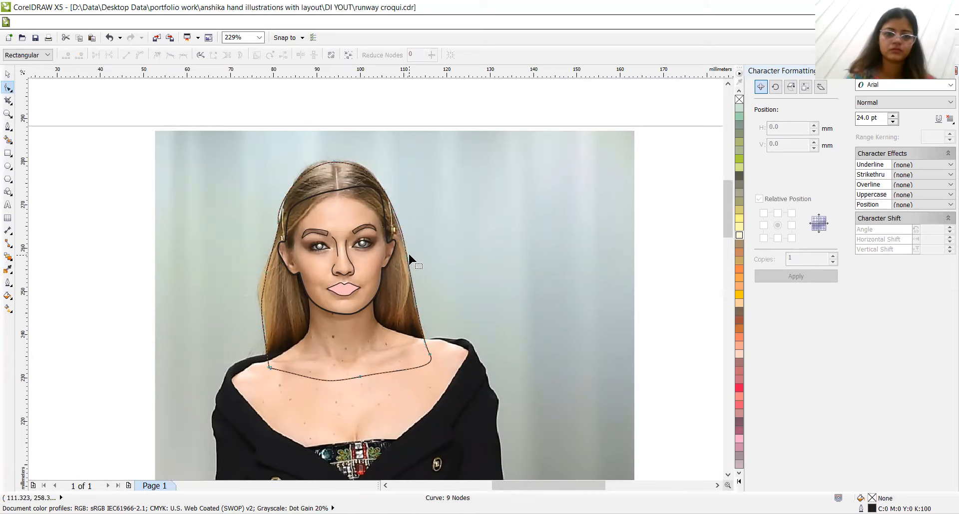
Step: Replace the hair outline's node above the left ear with a new one so the curve follows the hair edge
double_click(279, 225)
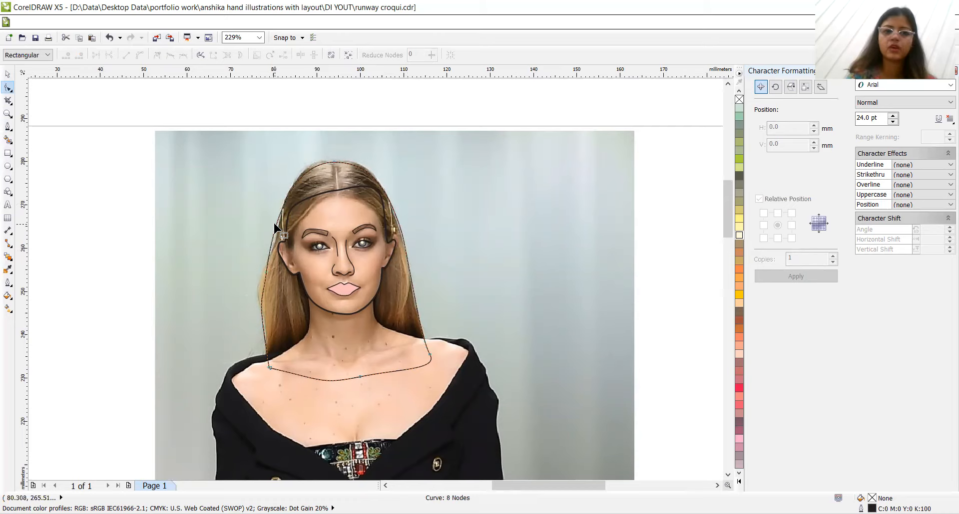
double_click(277, 231)
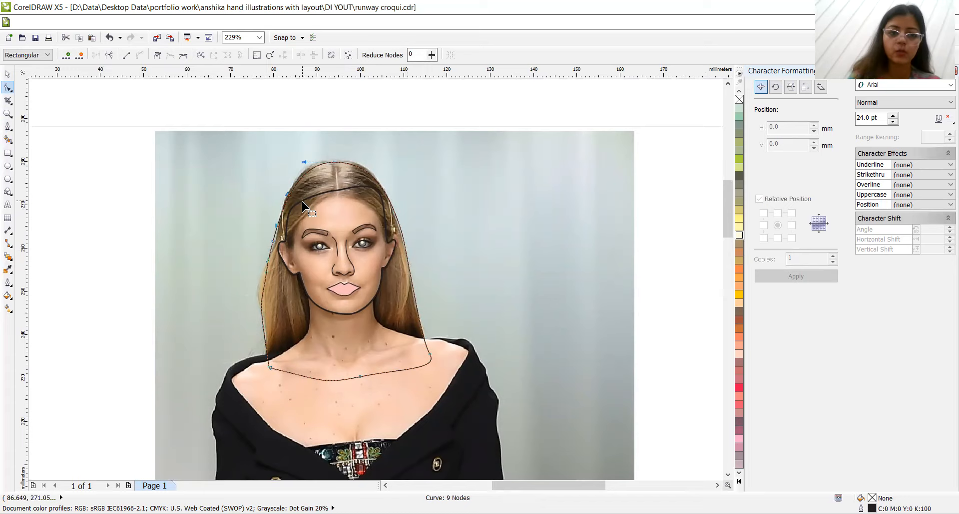
key(Escape)
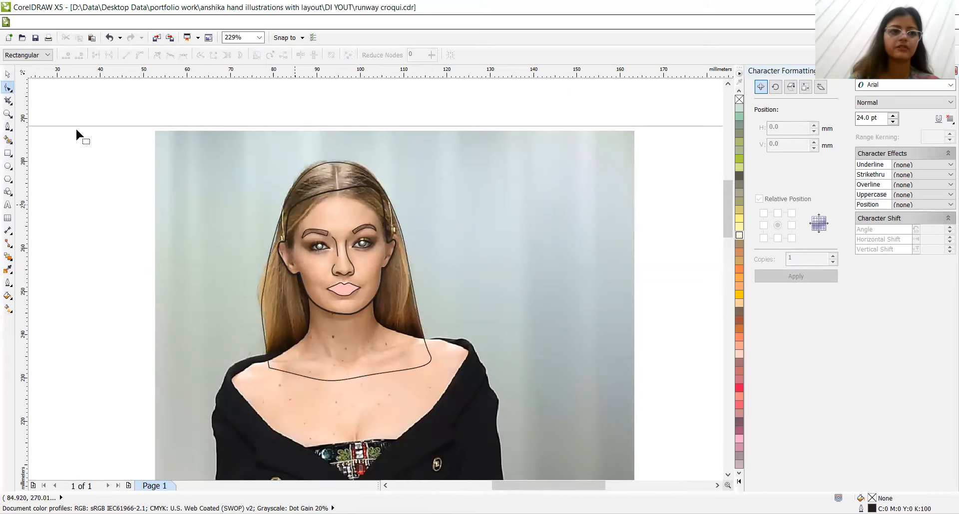
Step: Ungroup the facial features and head outline into separate objects
click(8, 73)
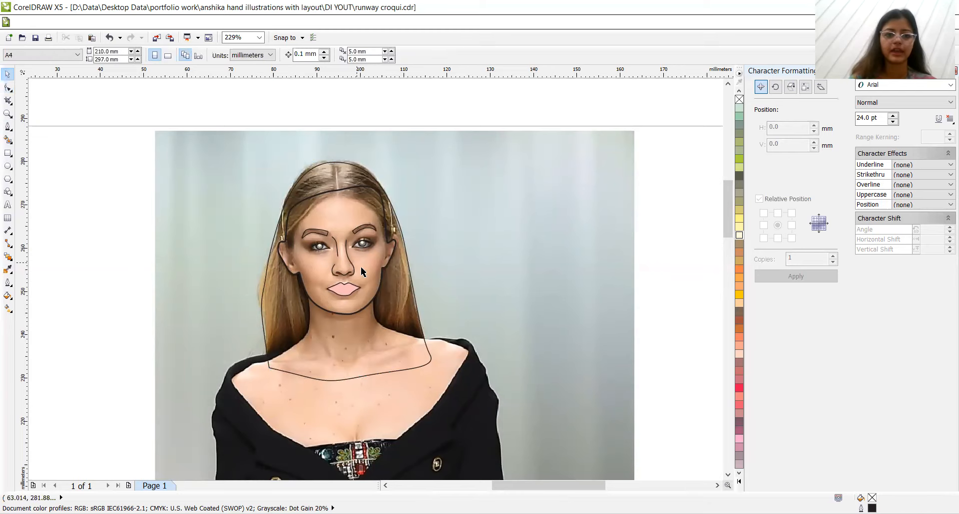
click(336, 257)
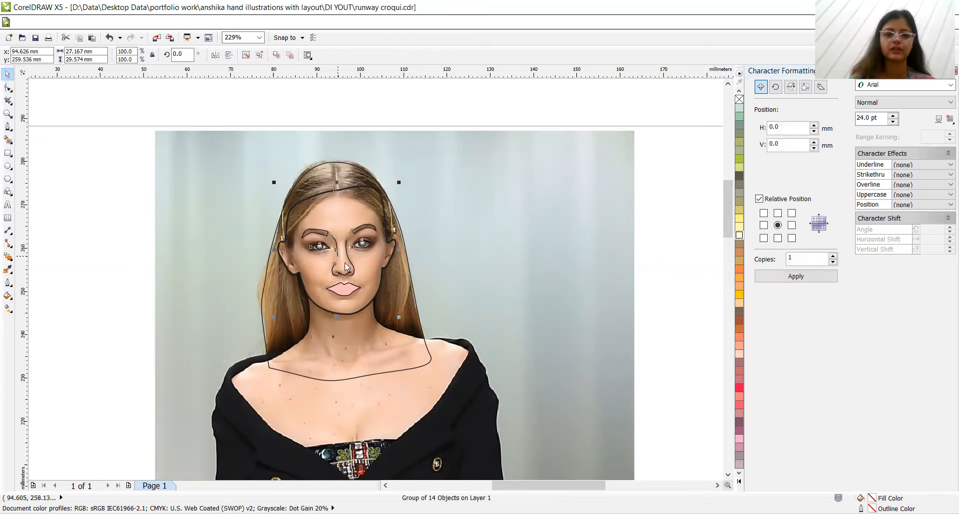
right_click(336, 255)
click(357, 277)
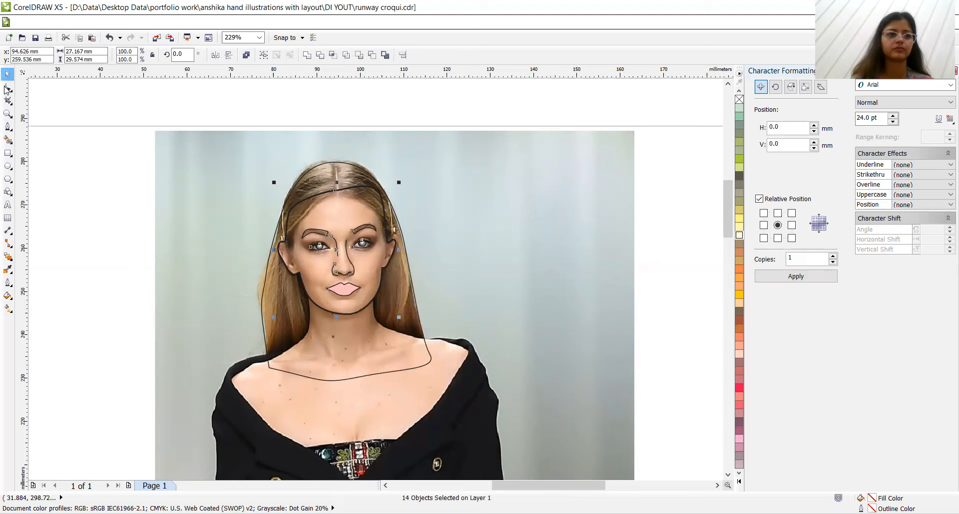
Step: Delete the surplus nodes across the forehead of the face outline so its upper curve follows the hairline
click(8, 87)
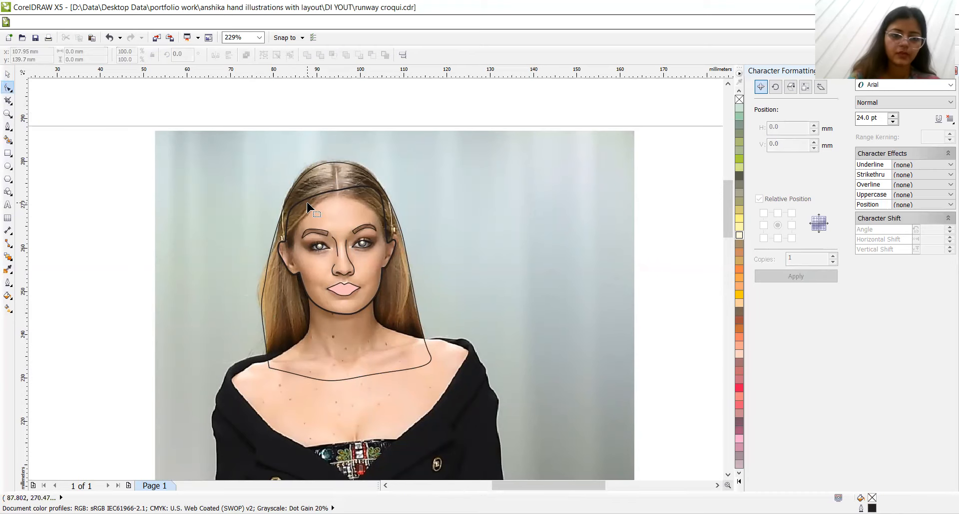
click(307, 203)
drag(290, 209, 370, 205)
key(Delete)
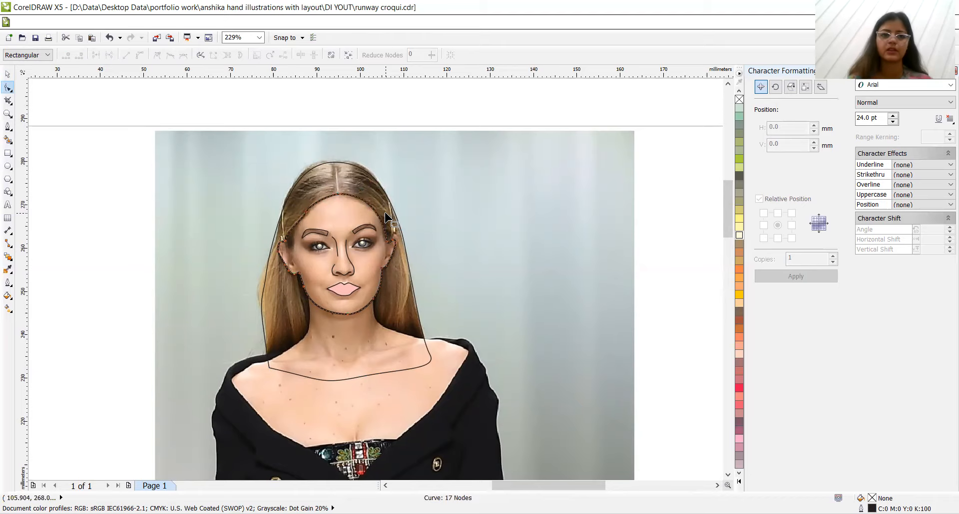
Step: Set the face outline's width to 0.5 pt
key(z)
right_click(385, 213)
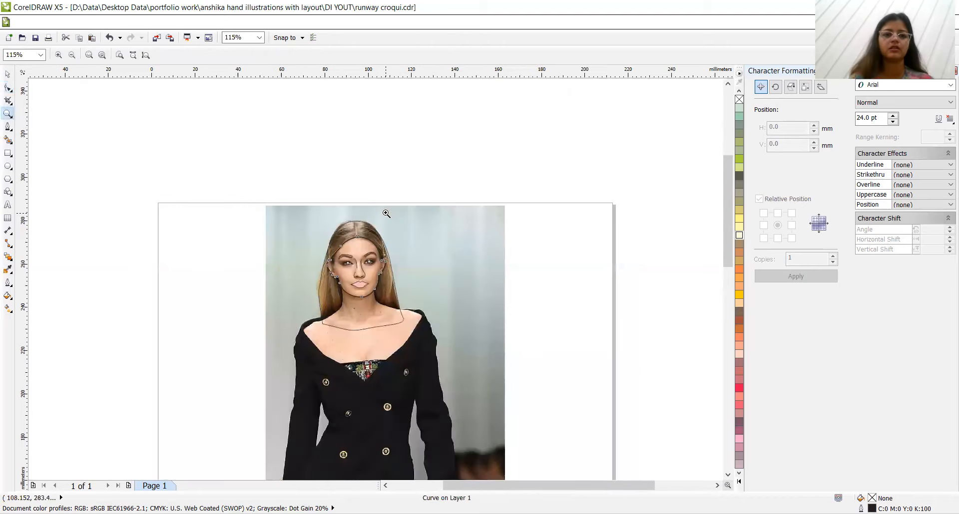
click(8, 74)
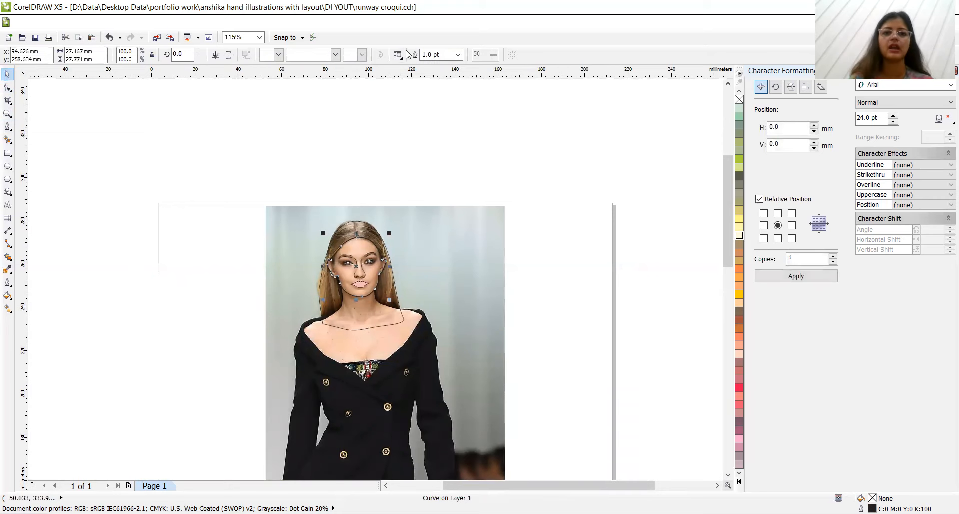
click(457, 55)
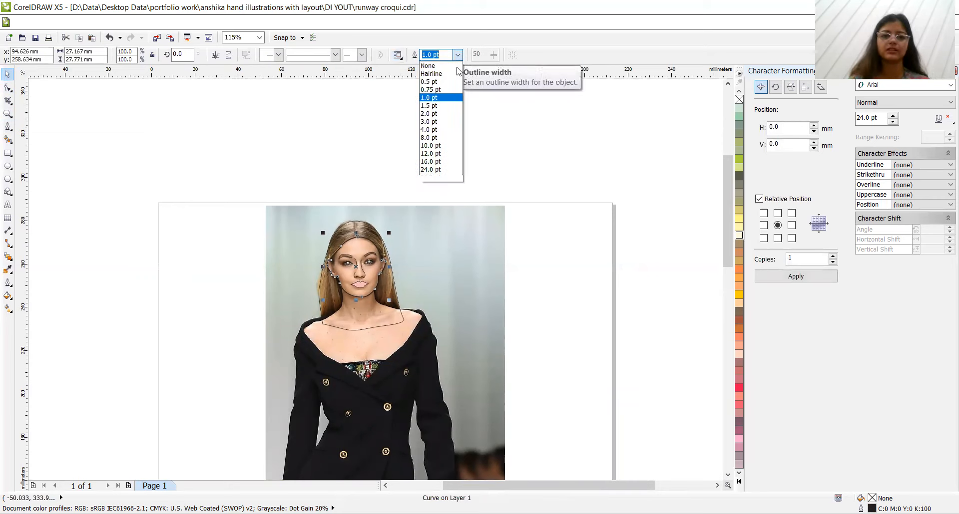
click(431, 90)
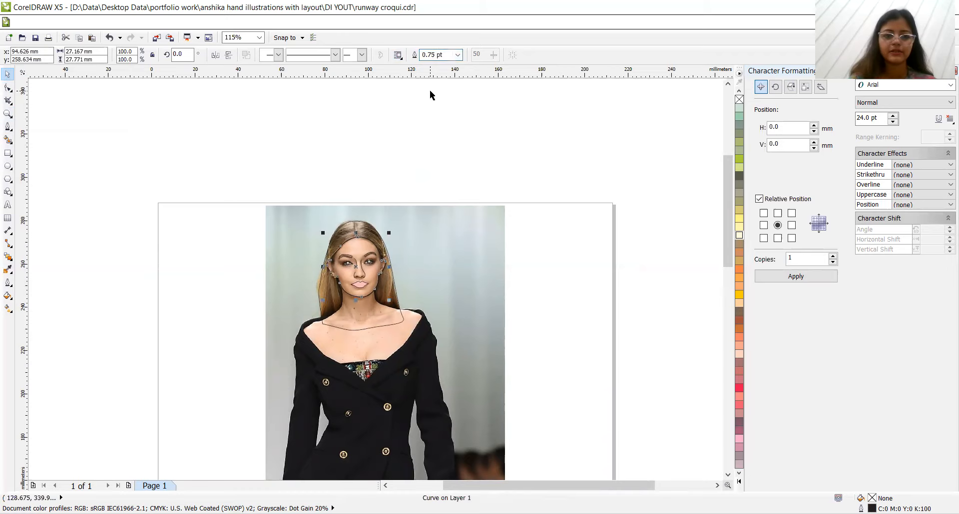
click(458, 55)
click(428, 81)
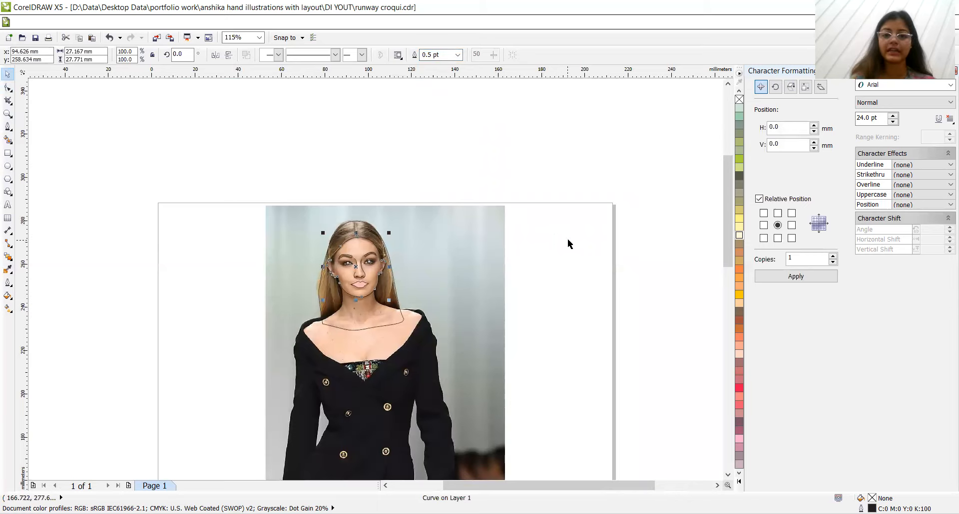
Step: Group the face outline and all facial features into one object
drag(580, 314, 293, 234)
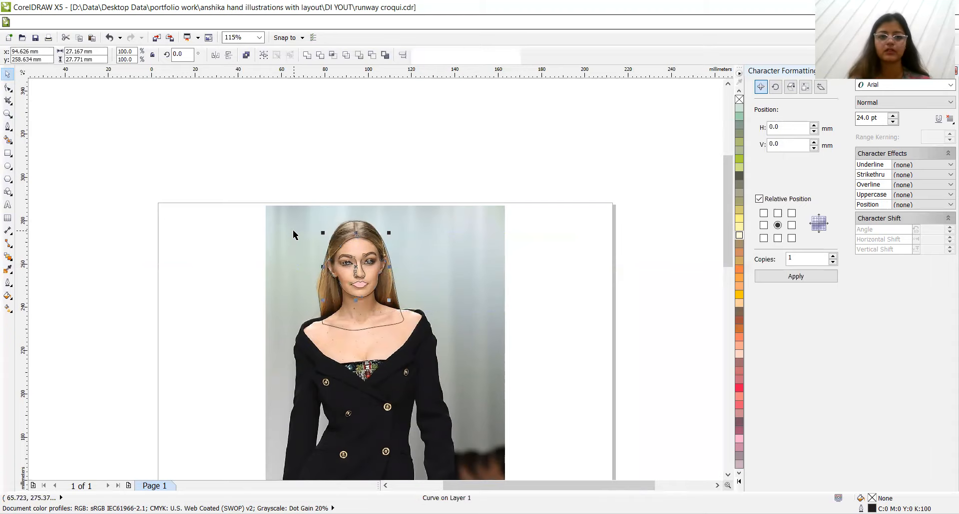
right_click(358, 267)
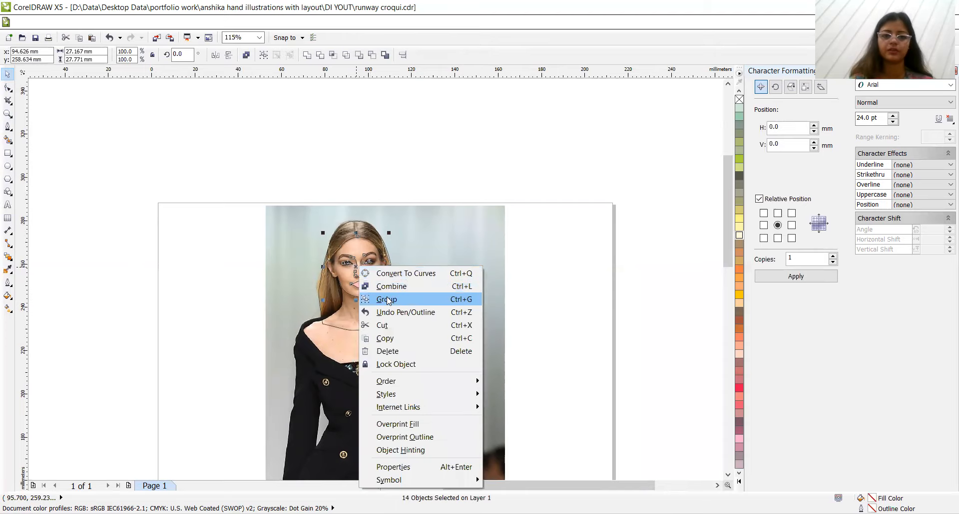
click(387, 299)
Step: Bring the face group to the front of the layer, above the hair outline
drag(284, 149, 432, 354)
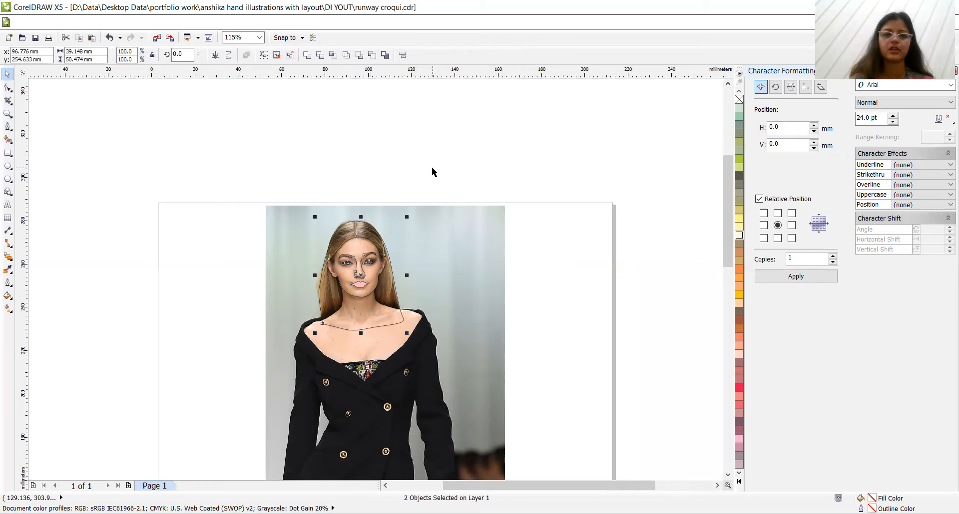
key(Escape)
click(362, 277)
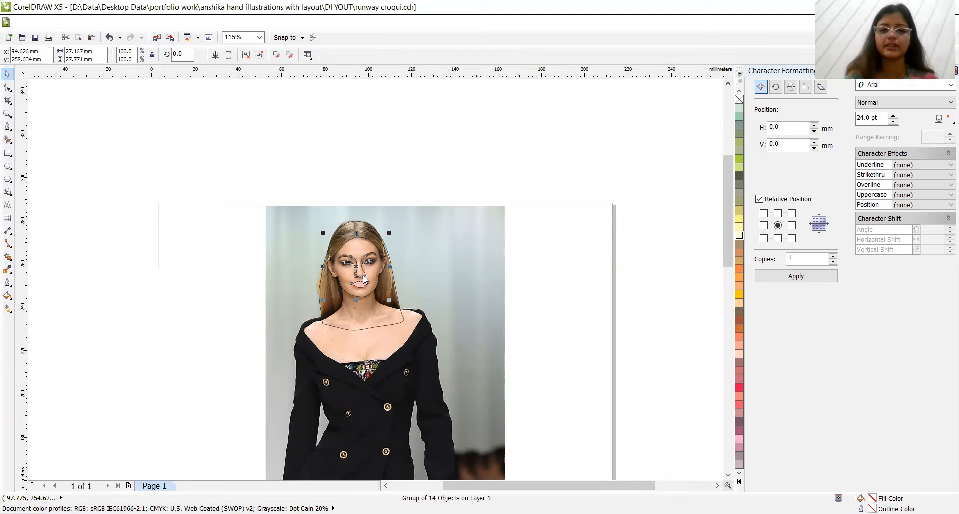
right_click(363, 276)
mouse_move(443, 170)
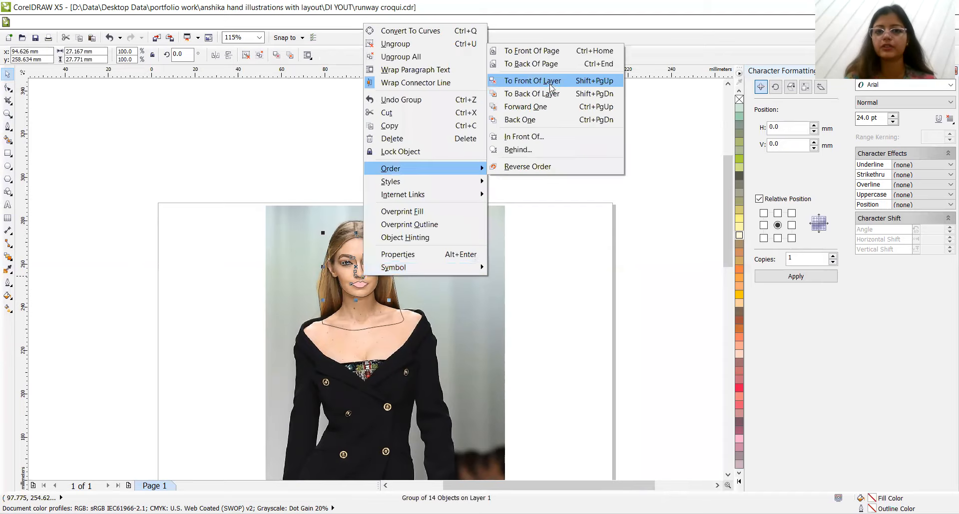
click(552, 81)
Step: Move the hair outline and face group together off the photo onto the blank area to its right
drag(288, 121, 424, 387)
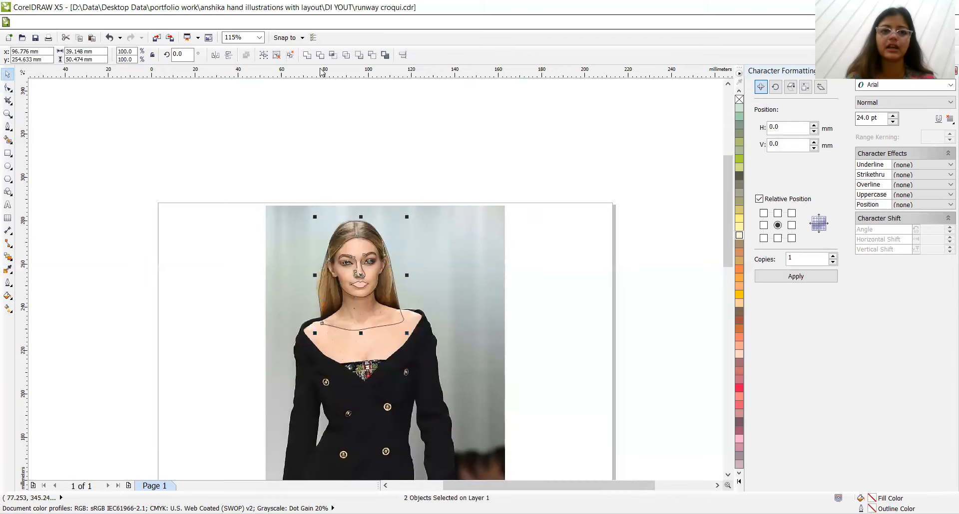
click(320, 54)
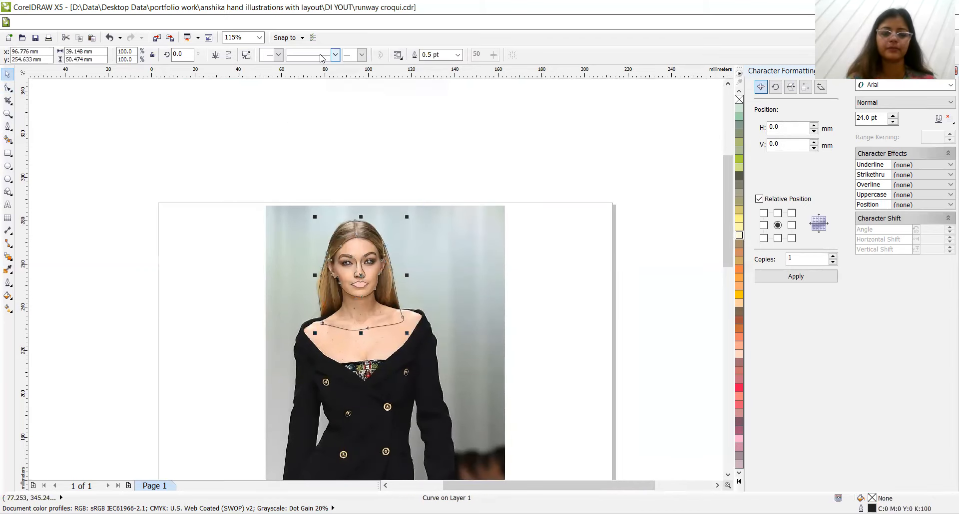
click(444, 134)
drag(299, 149, 417, 383)
drag(365, 274, 549, 236)
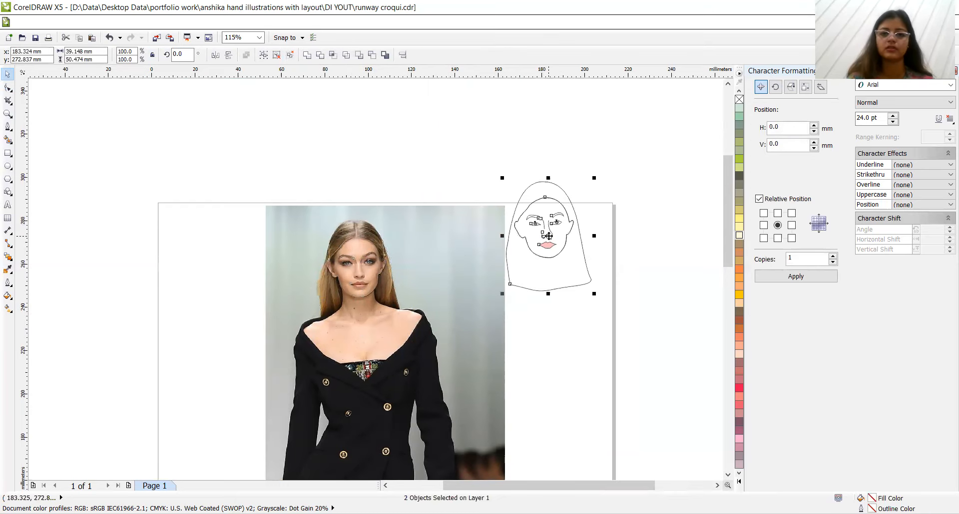
Step: Move the face group away from the hair outline, and undo both moves to put the shapes back on the photo
click(686, 227)
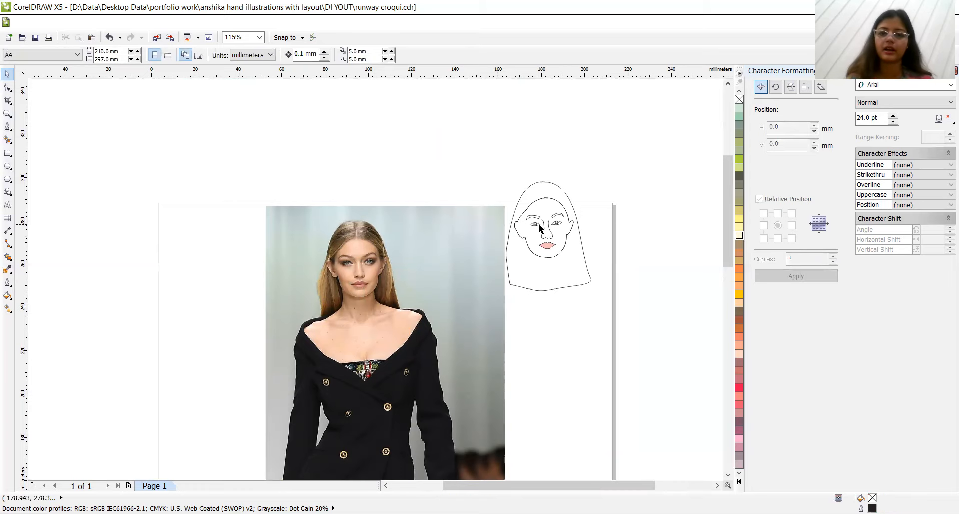
drag(542, 233, 604, 230)
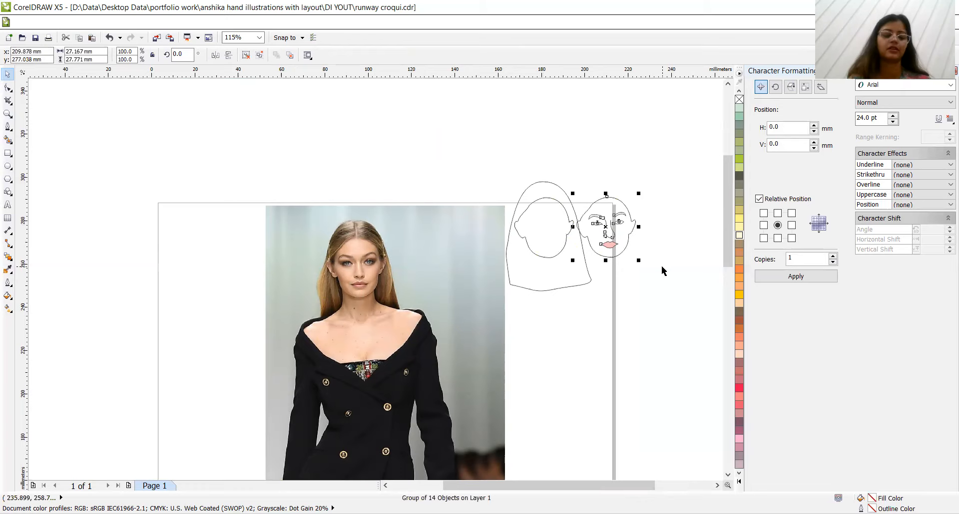
key(ctrl+z)
key(ctrl+z)
click(550, 212)
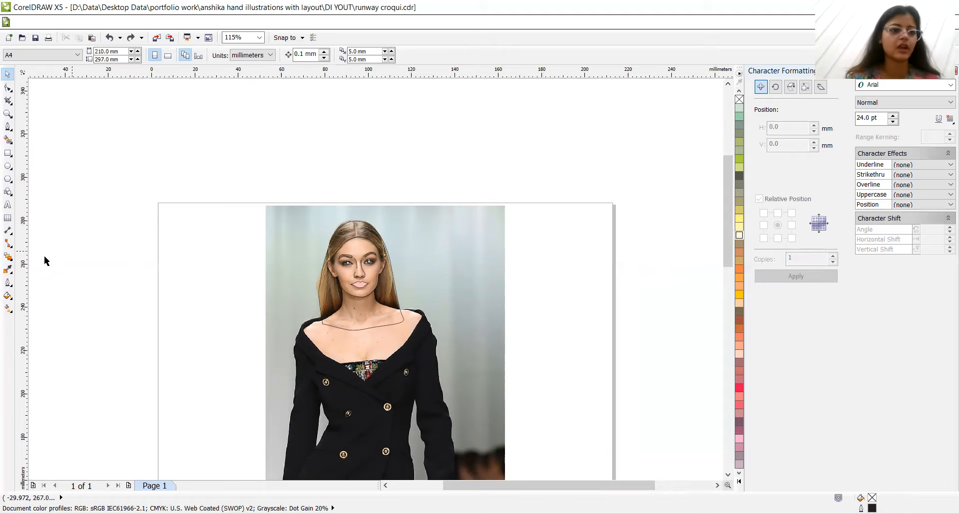
Step: Fill the hair outline with a brown sampled from the model's hair in the photo, and undo the fill
click(8, 270)
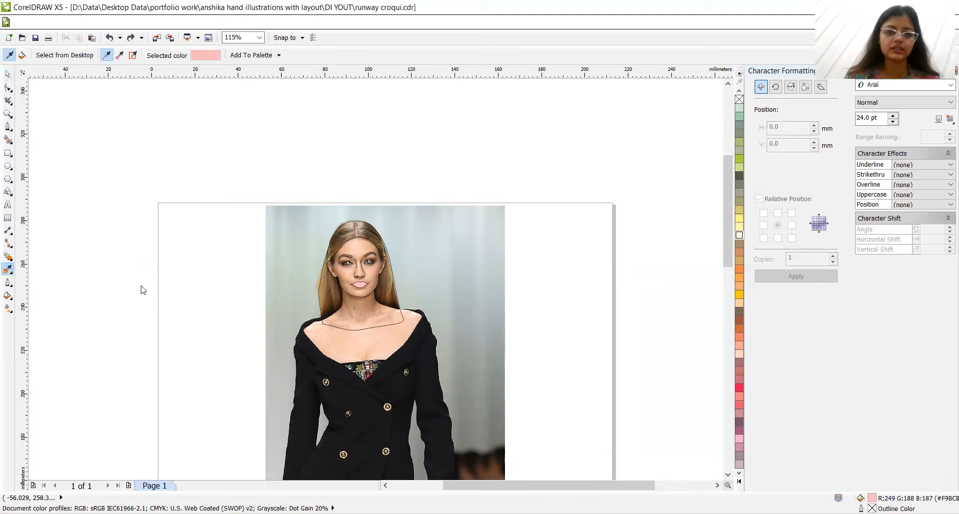
click(327, 279)
click(321, 282)
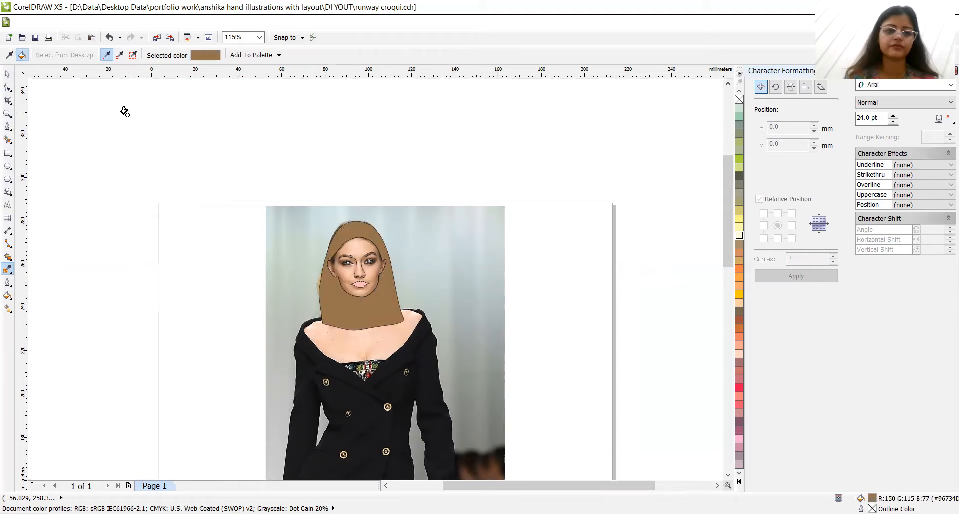
click(7, 74)
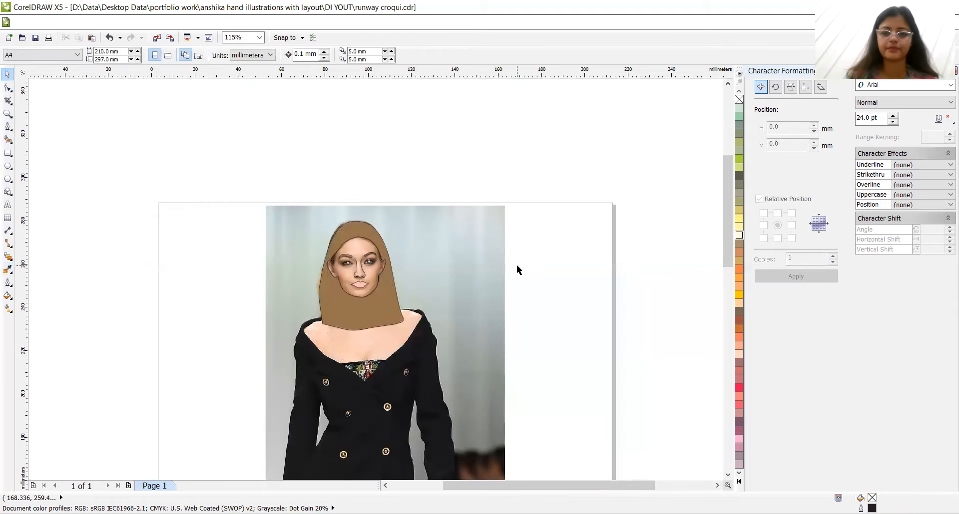
click(727, 473)
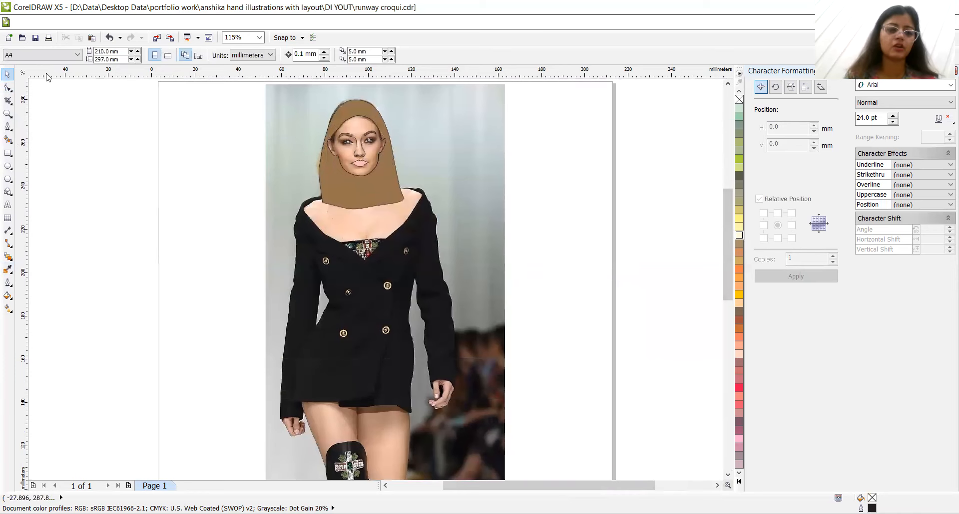
key(ctrl+z)
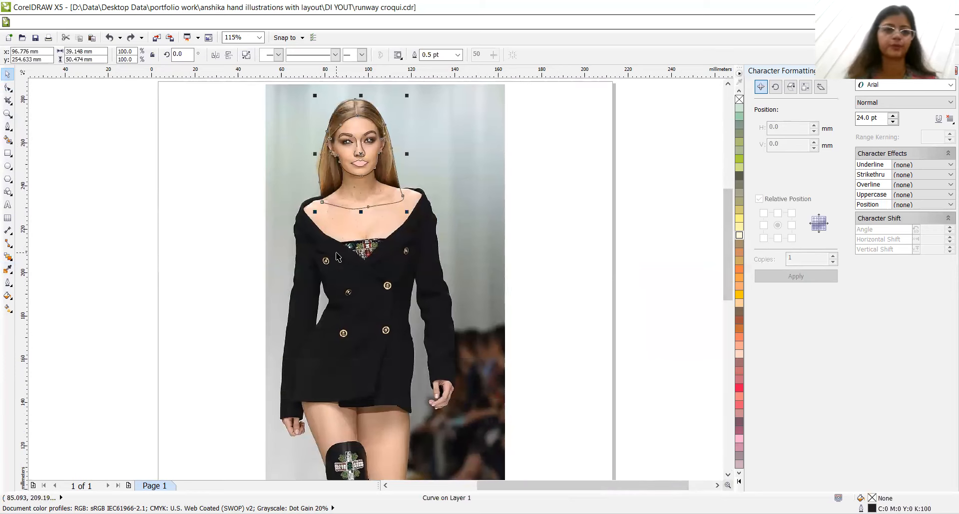
Step: Draw a tall narrow ellipse about 19 mm wide and 239 mm high from the model's neck to her feet, and convert it to curves
click(7, 166)
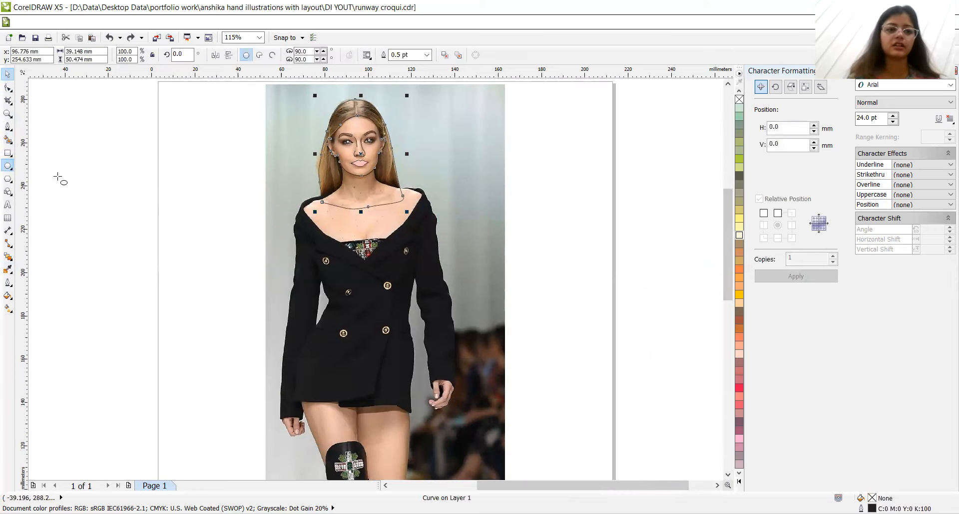
drag(346, 186, 387, 455)
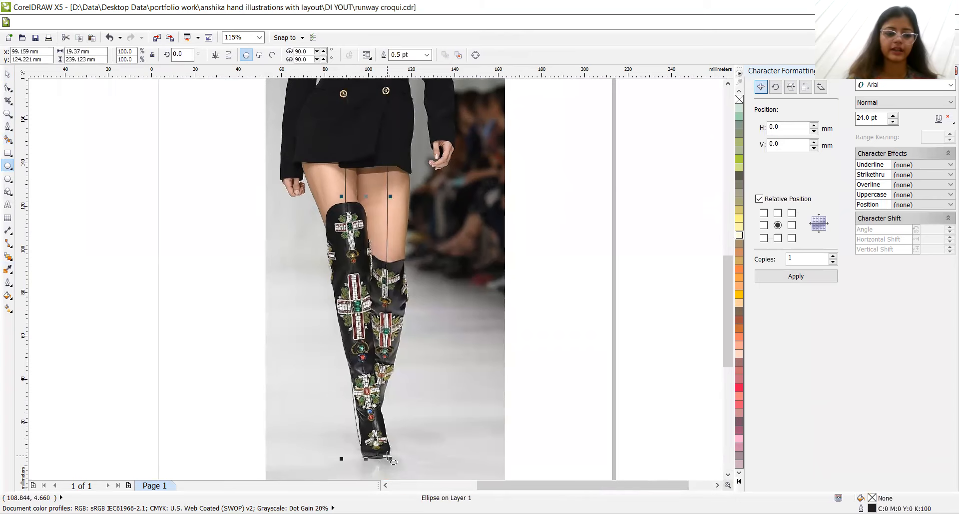
right_click(367, 201)
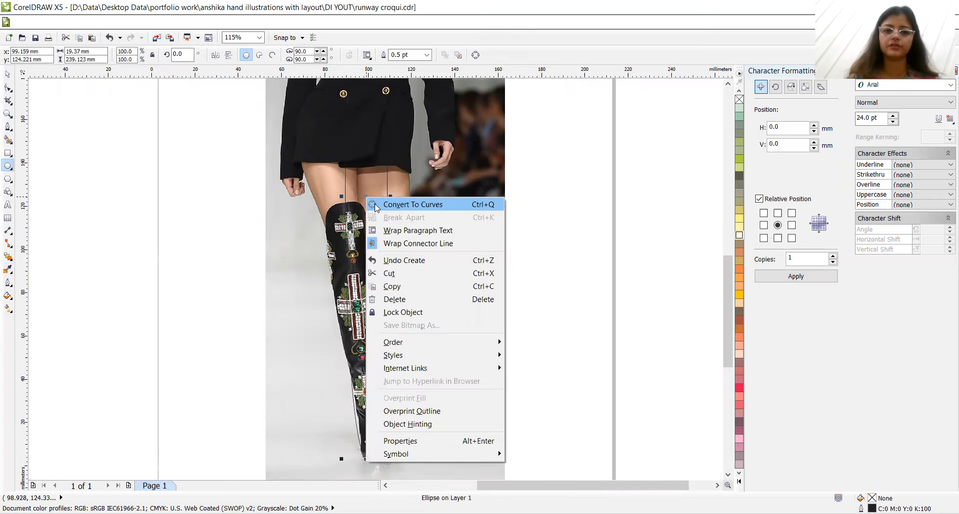
click(412, 205)
Step: Pull the top of the body curve out to the jaw and fit it along the left side of the neck in the photo
click(728, 84)
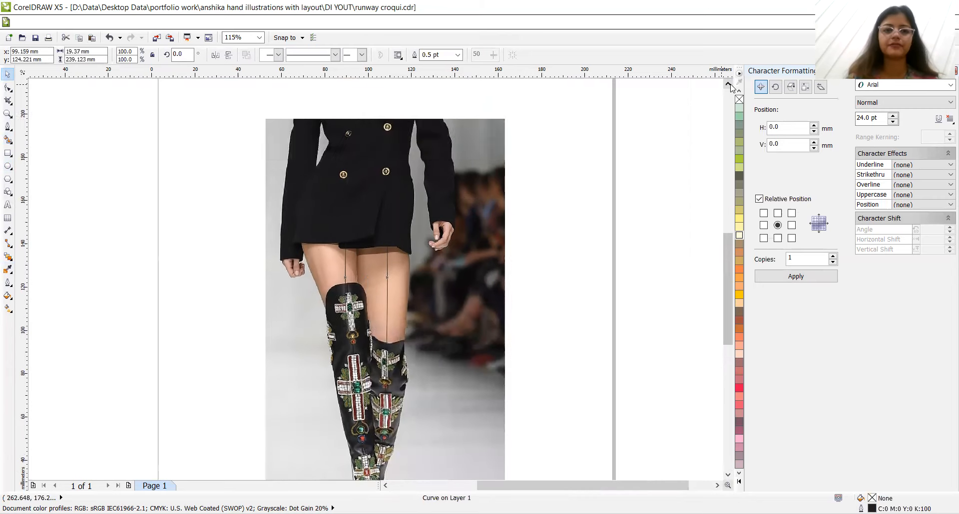
key(z)
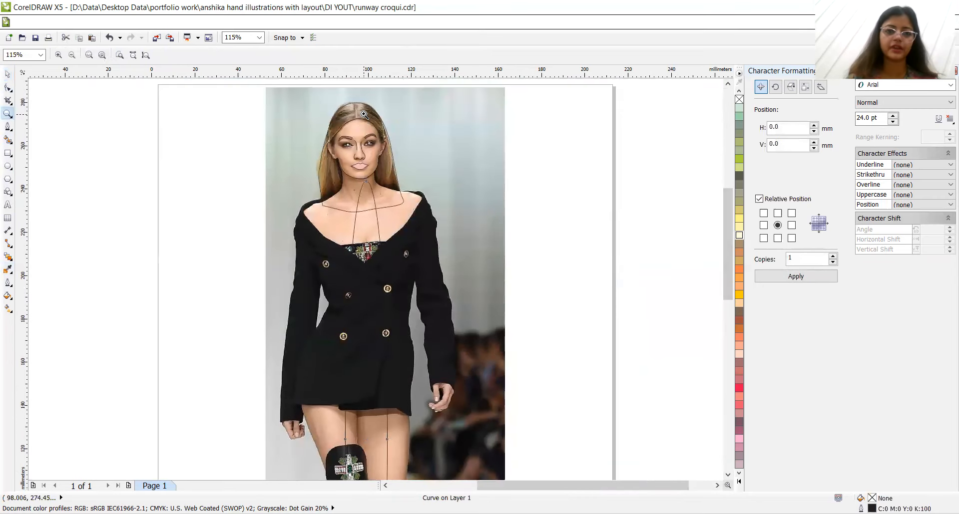
click(378, 168)
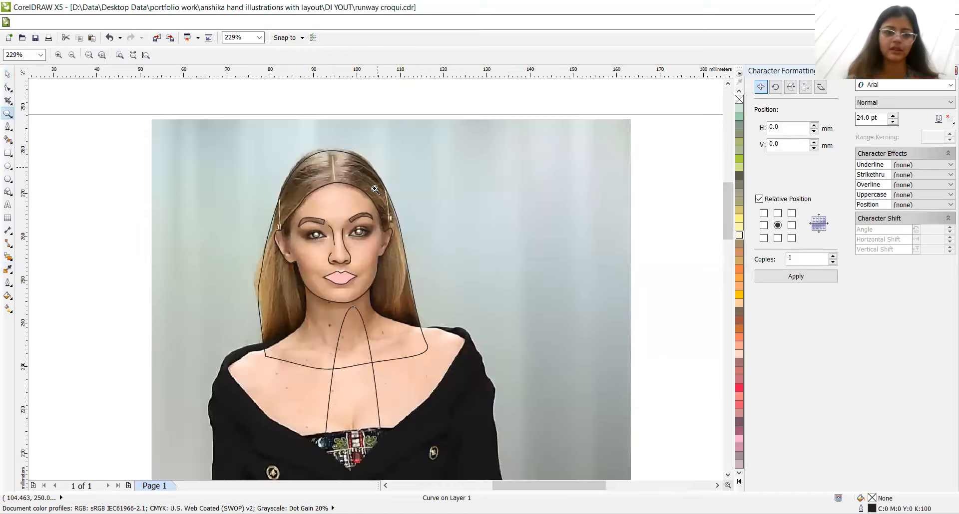
click(336, 345)
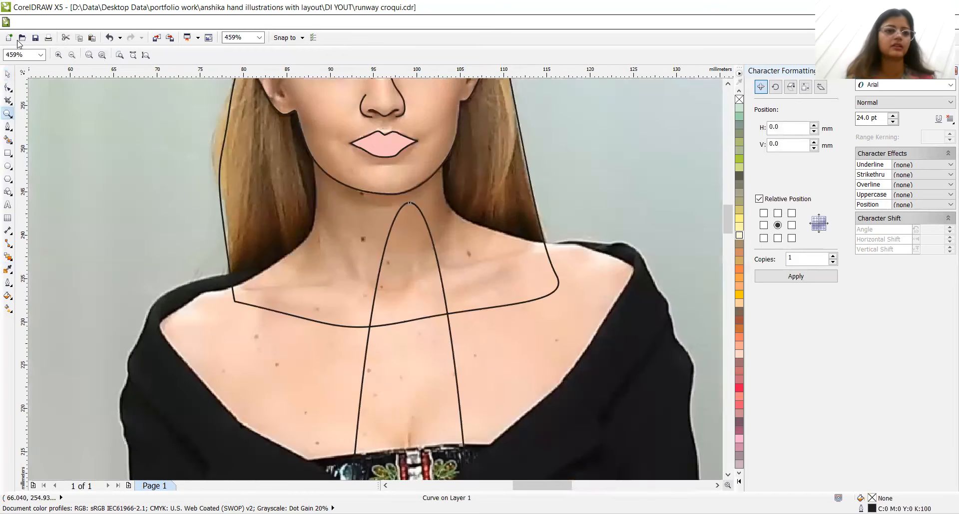
click(8, 87)
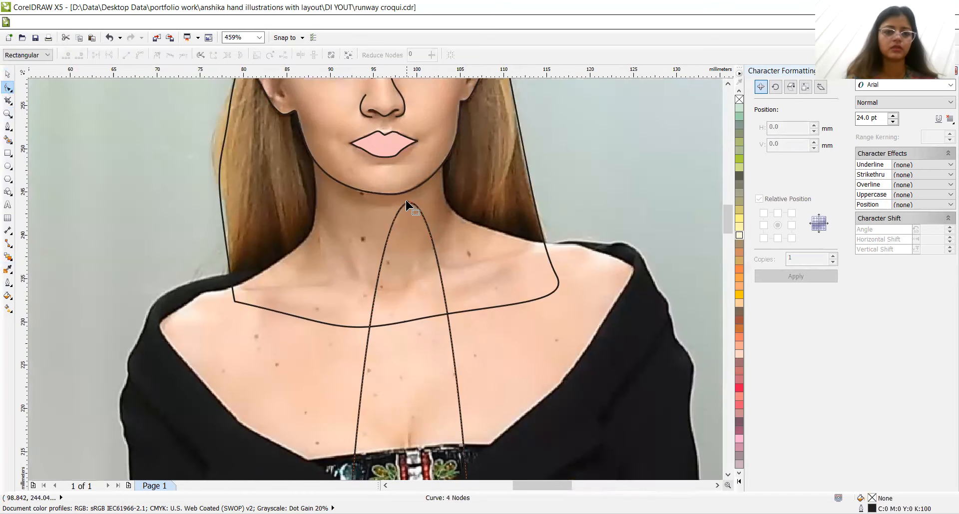
drag(377, 168, 313, 158)
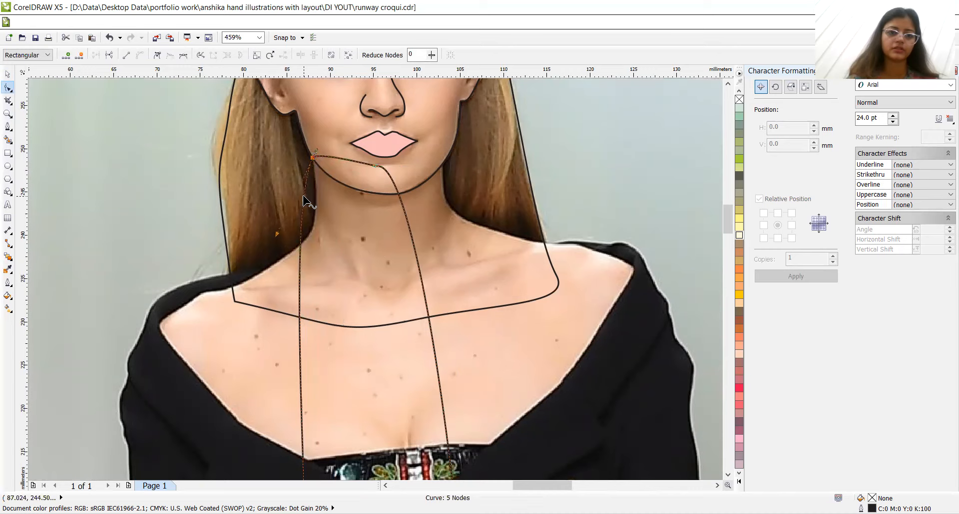
mouse_move(304, 196)
mouse_down()
mouse_move(316, 220)
mouse_move(316, 192)
mouse_up()
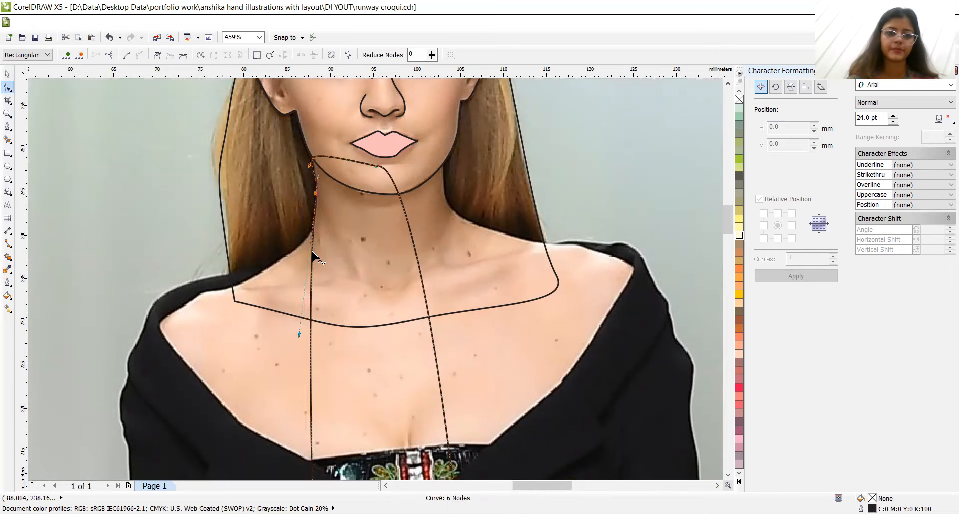
Step: Add nodes to the body curve from the base of the neck and fit them to the left shoulder slope
drag(315, 253, 250, 279)
drag(286, 236, 306, 244)
click(264, 266)
key(Down)
key(Down)
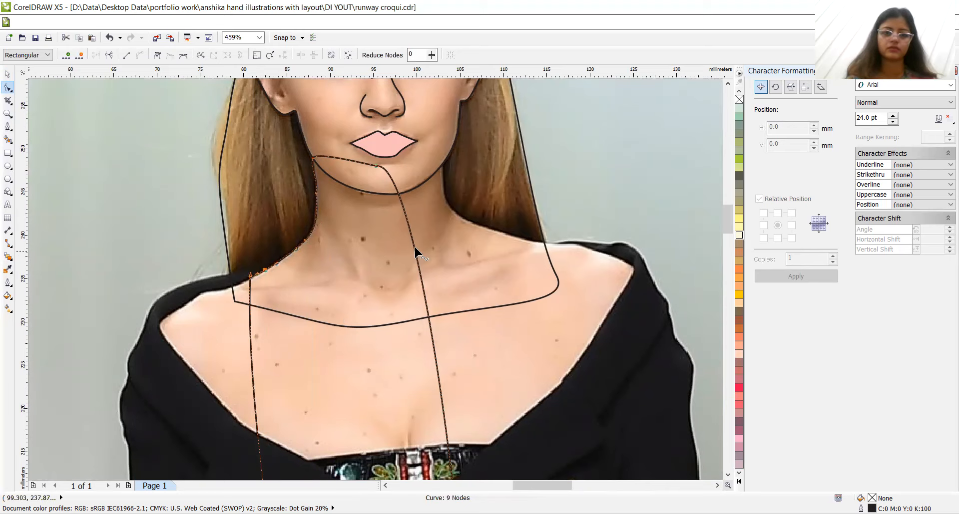
Step: Add nodes to fit the body curve along the right side of the neck and out over the right shoulder slope
double_click(400, 199)
drag(400, 199, 448, 197)
drag(445, 191, 447, 193)
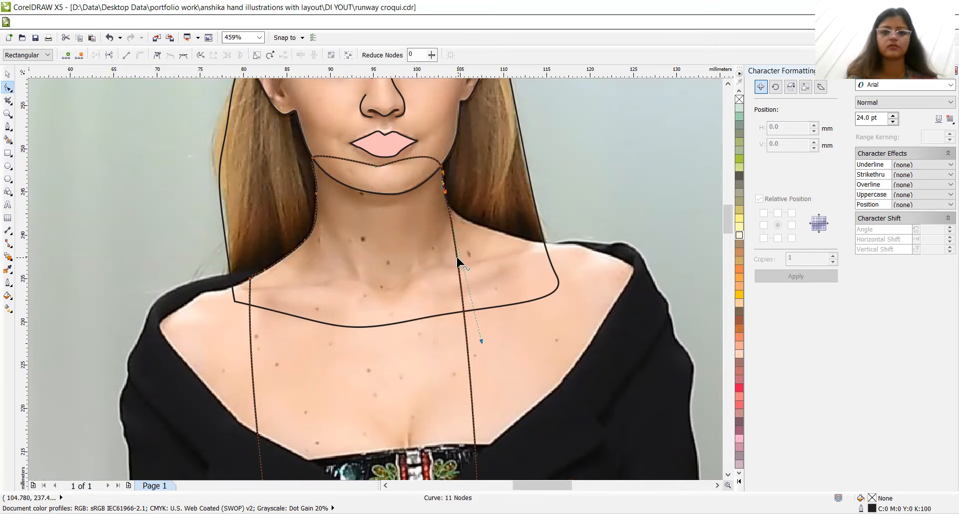
double_click(456, 255)
drag(456, 256, 615, 250)
click(511, 220)
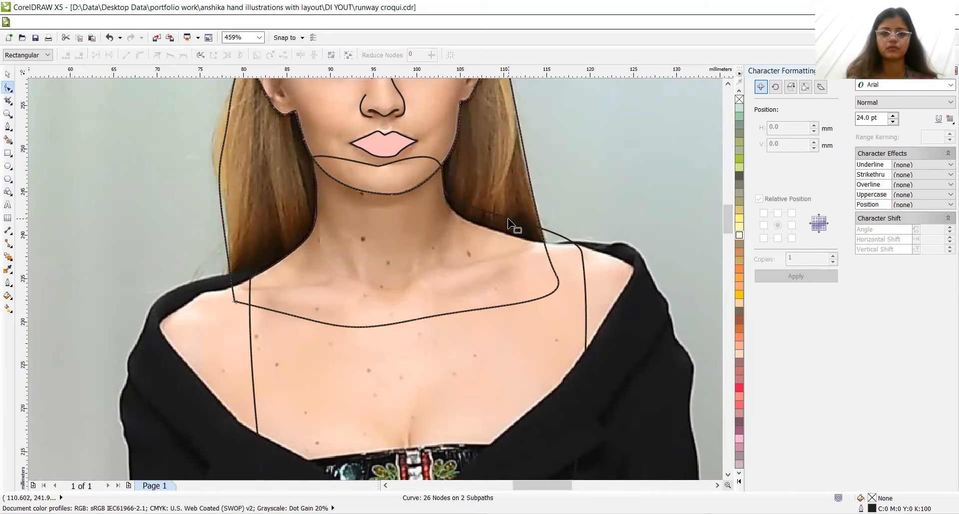
click(507, 220)
mouse_move(507, 220)
mouse_down()
mouse_move(508, 235)
mouse_move(503, 228)
mouse_up()
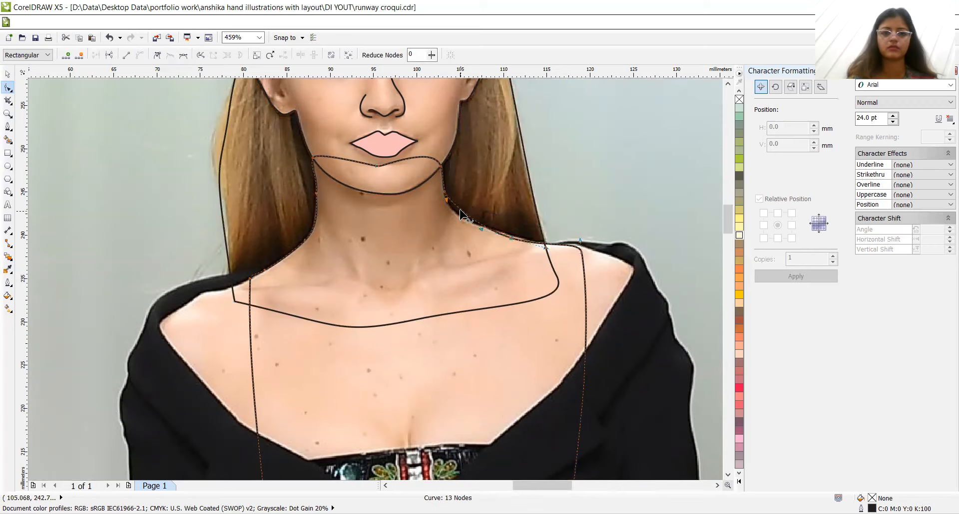
Step: Refine the nodes where the right side of the neck meets the shoulder so the curve follows the photo
drag(462, 215, 463, 216)
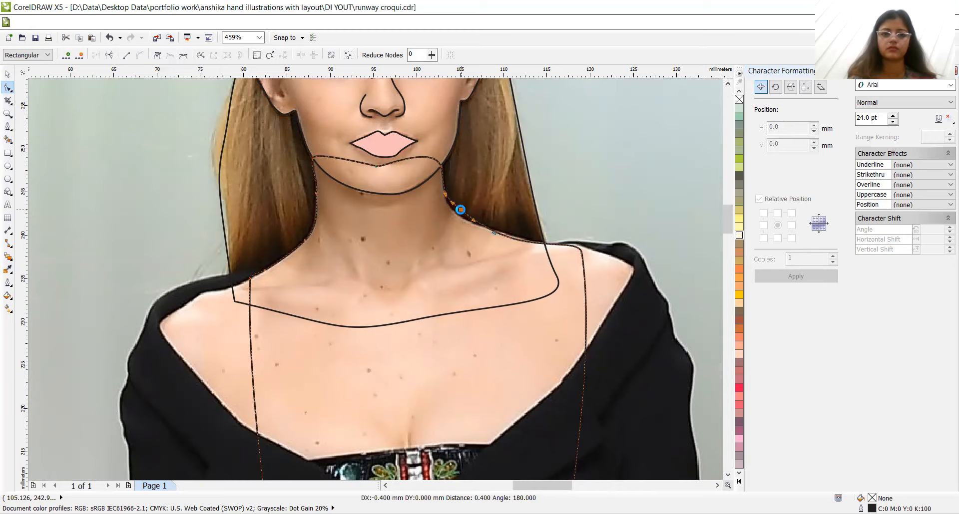
double_click(459, 209)
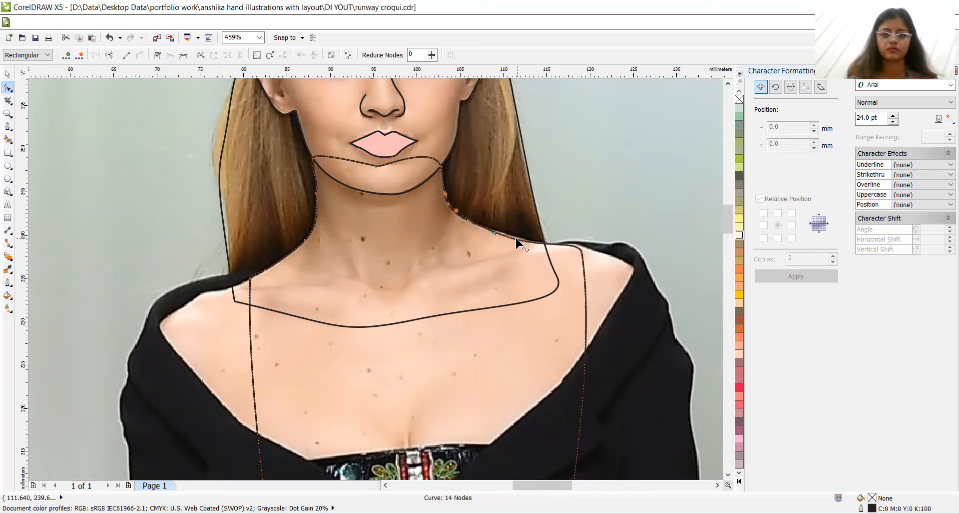
key(Up)
key(Up)
key(Up)
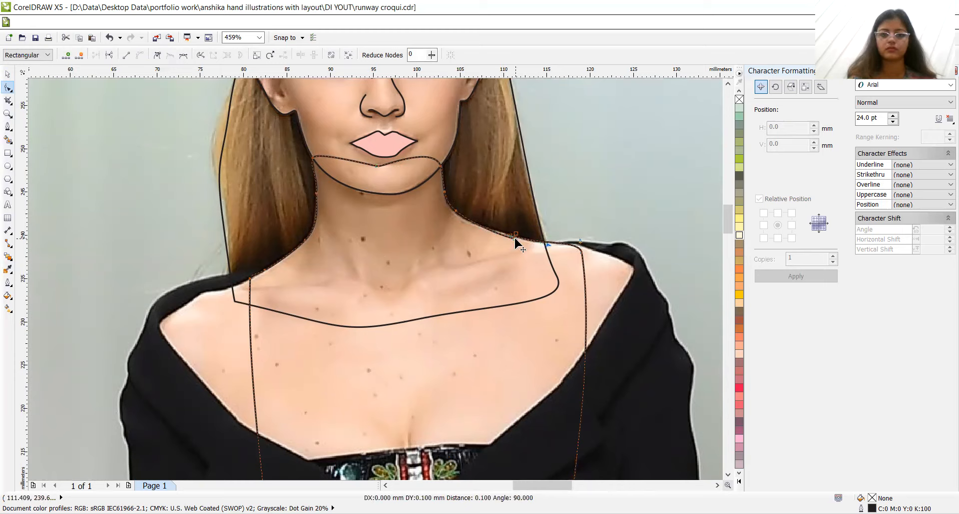
key(Delete)
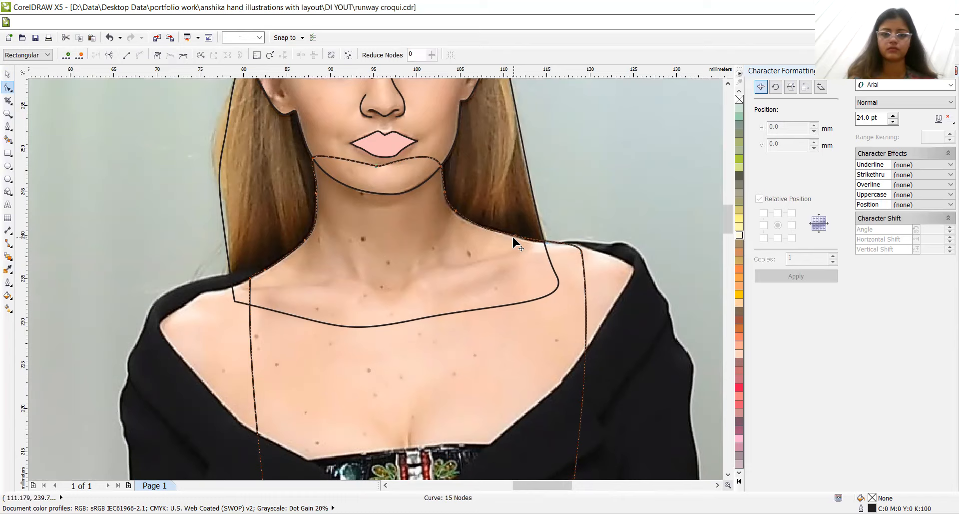
Step: Extend the body curve to the outer edge of the right shoulder and adjust its nodes along the top of the shoulder
double_click(583, 271)
drag(583, 271, 646, 272)
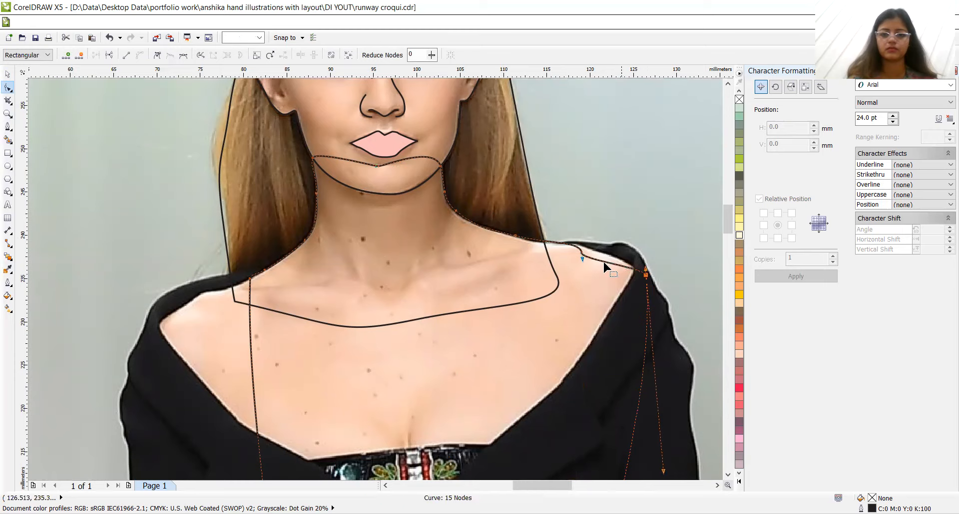
double_click(581, 254)
double_click(581, 253)
key(Up)
key(Up)
key(Up)
key(Up)
key(Up)
key(Up)
key(Up)
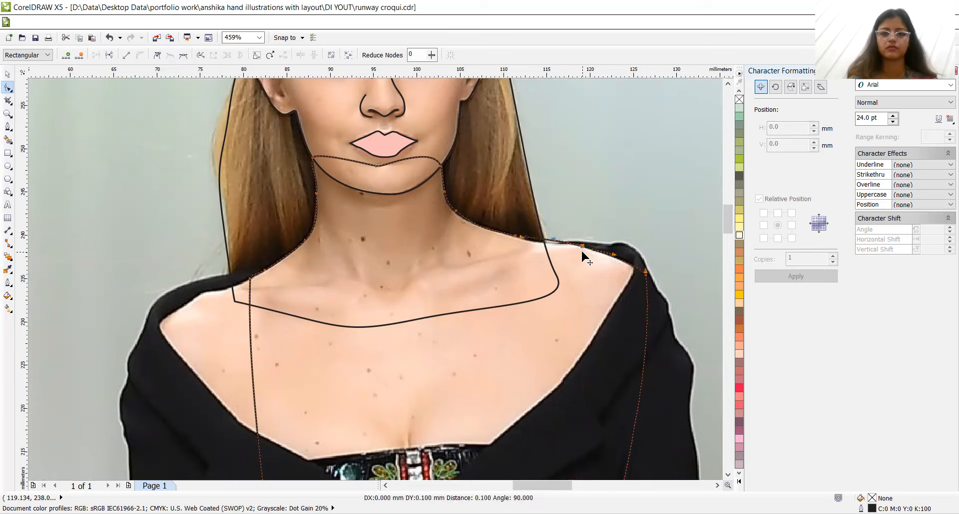
double_click(548, 238)
key(Down)
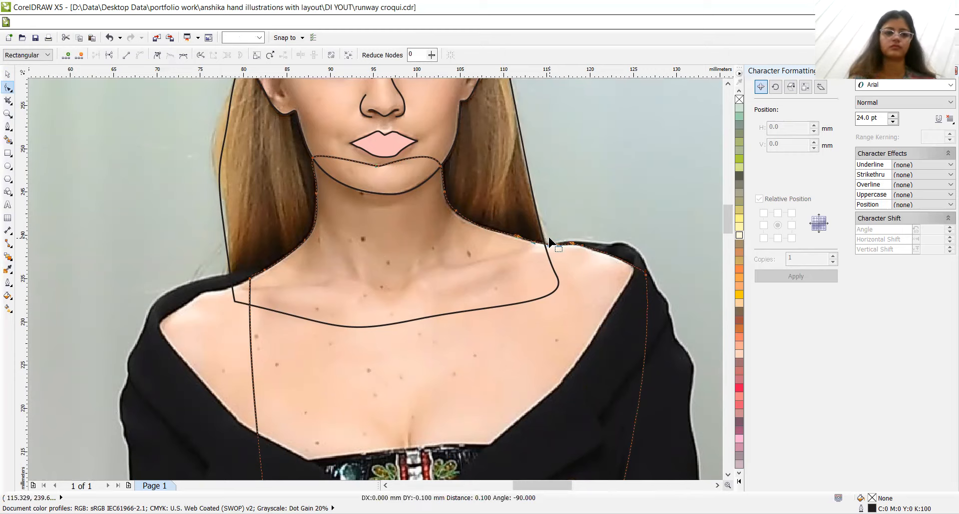
Step: Pull the body curve out to the left upper arm and fit its nodes along the top of the left shoulder
double_click(251, 391)
drag(253, 390, 130, 393)
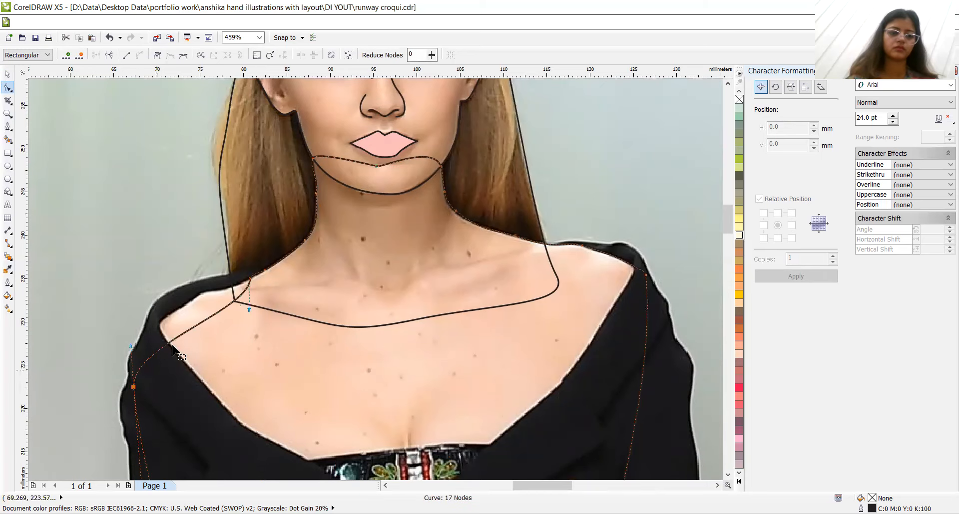
click(183, 332)
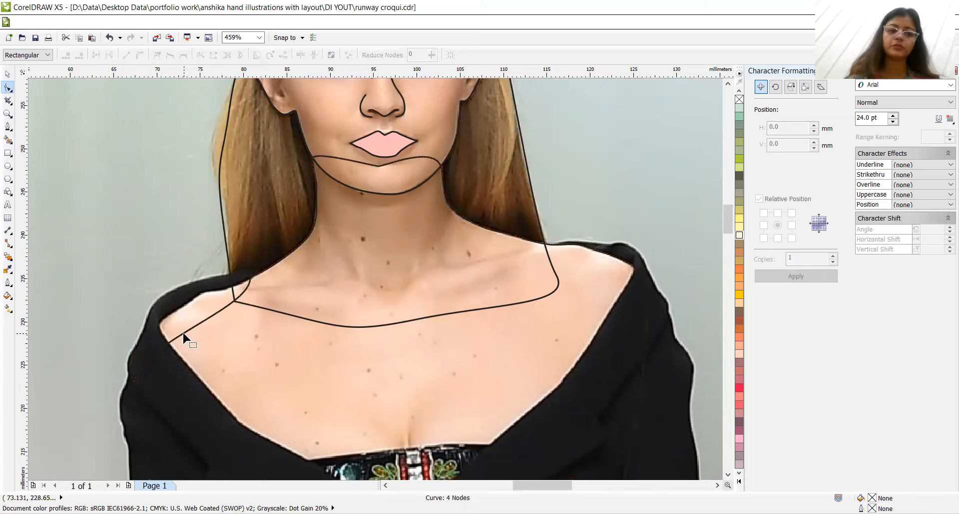
double_click(181, 332)
drag(181, 331, 160, 323)
double_click(160, 323)
double_click(250, 276)
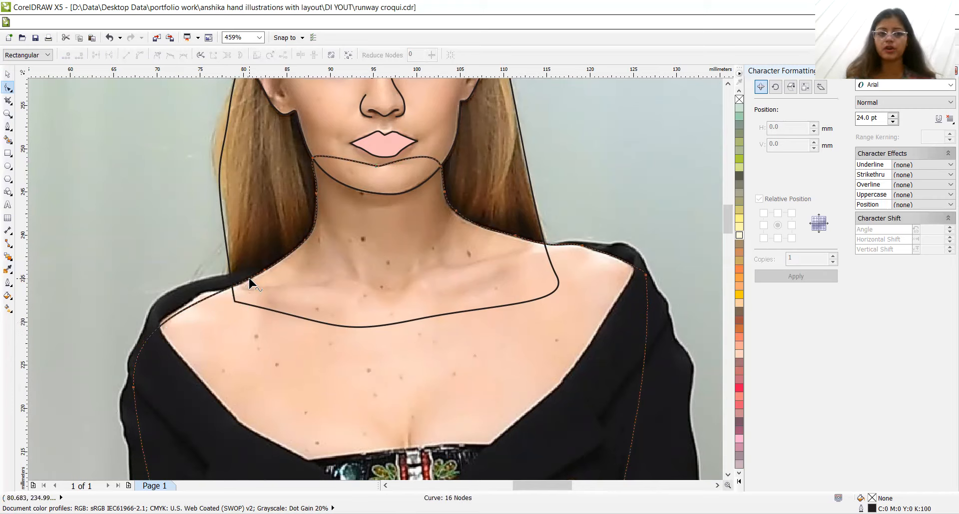
double_click(196, 301)
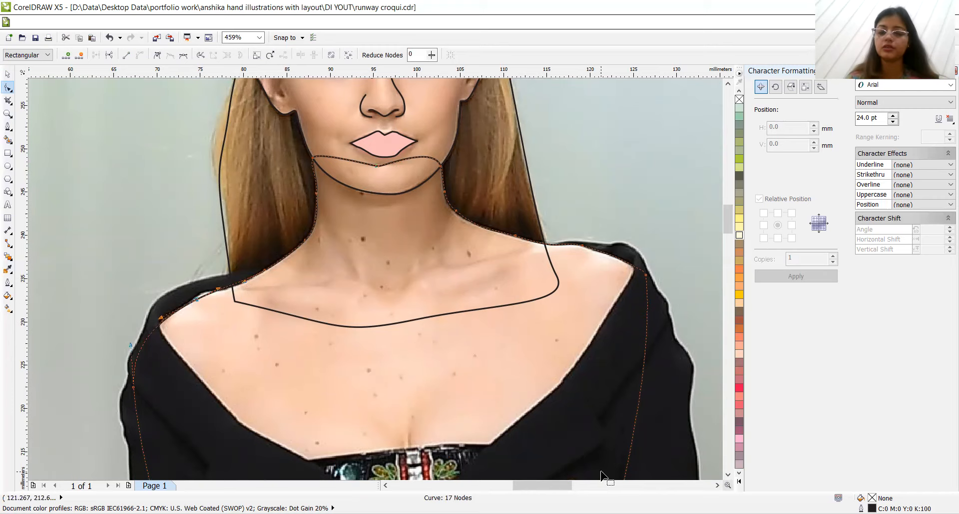
Step: Add a node on the left side of the body curve and place it at the left armpit beside the jacket's waist gap
click(728, 475)
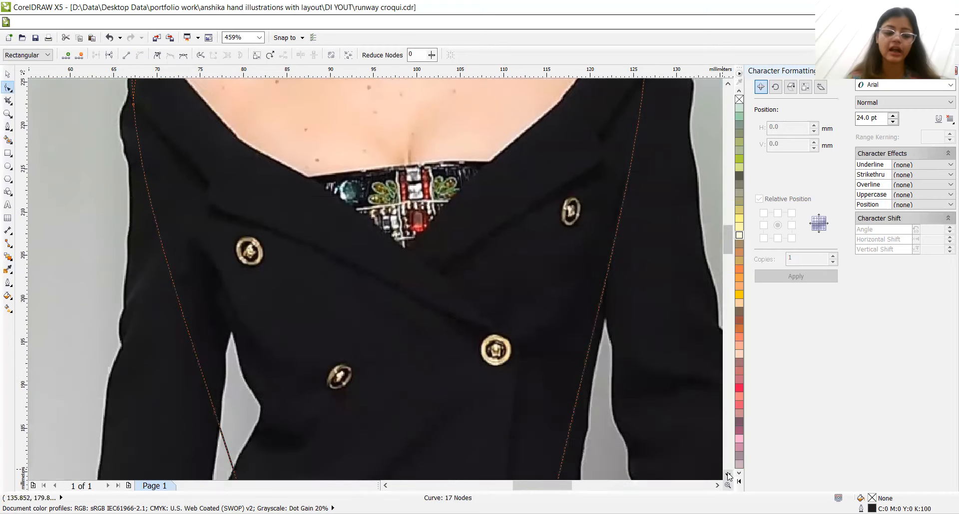
key(z)
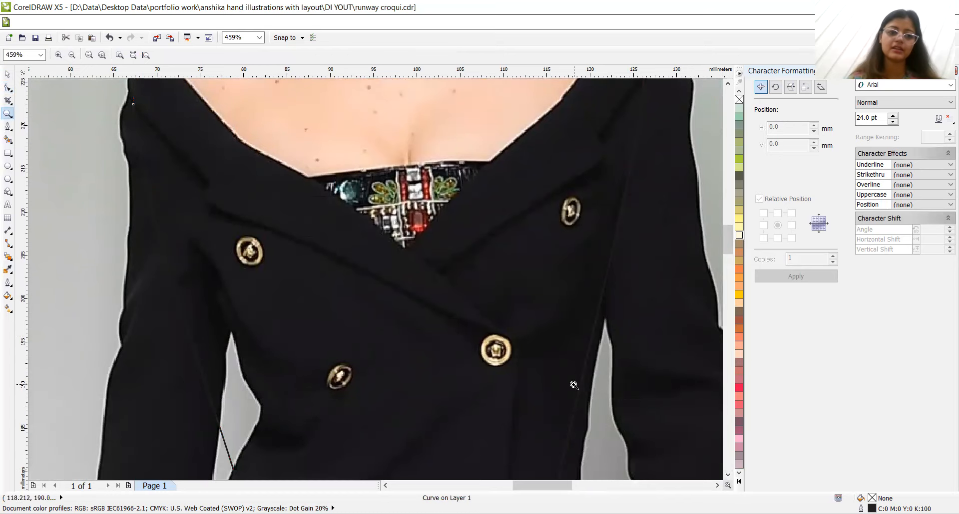
right_click(307, 272)
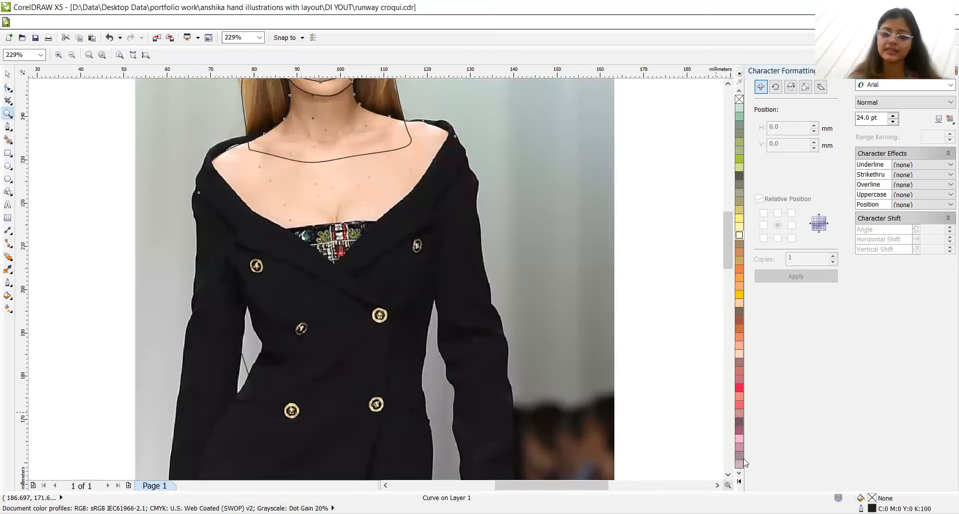
click(728, 475)
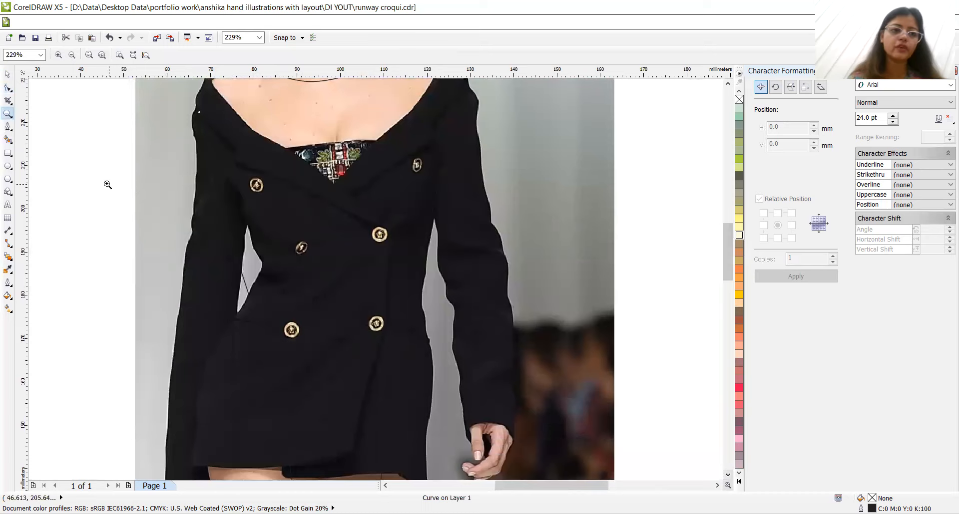
click(11, 93)
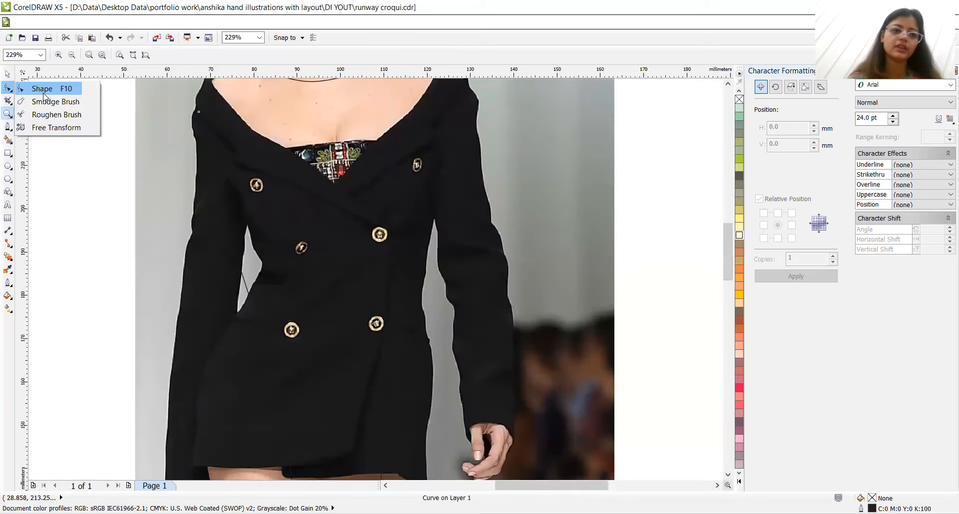
click(44, 93)
click(233, 248)
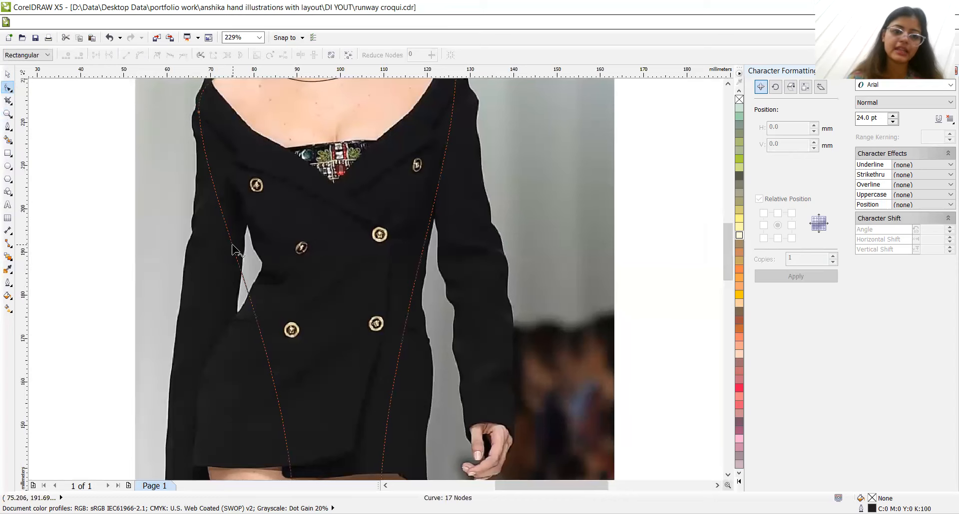
double_click(232, 246)
drag(232, 245, 243, 207)
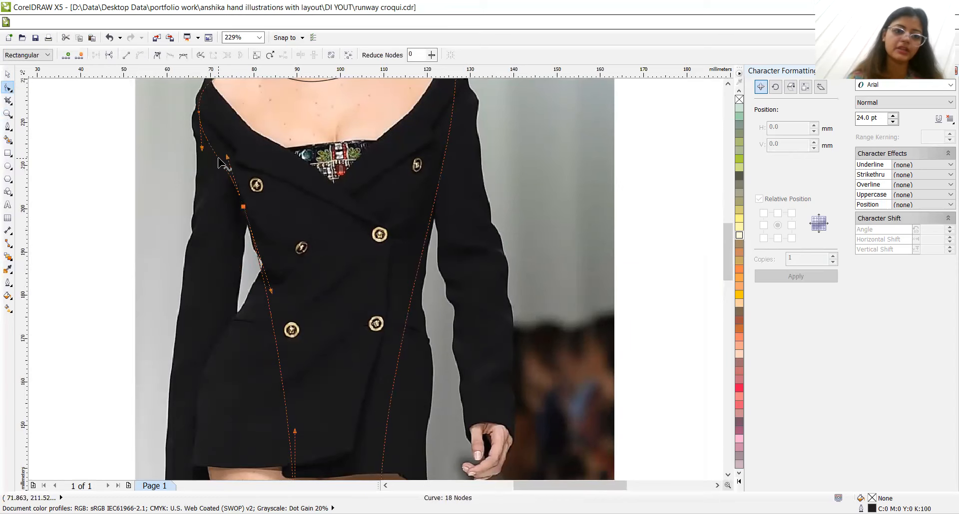
Step: Pull the body curve from the left shoulder down to the left hand's fingertips and add a node along the outer sleeve edge near the elbow
double_click(218, 159)
mouse_move(219, 159)
mouse_down()
mouse_move(205, 311)
mouse_move(172, 482)
mouse_move(175, 457)
mouse_move(192, 470)
mouse_up()
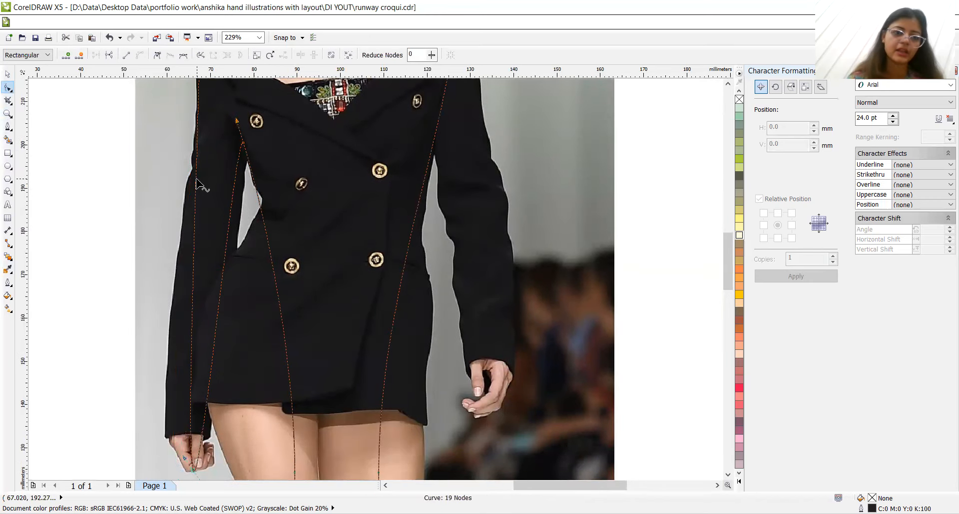
double_click(194, 202)
drag(195, 202, 187, 202)
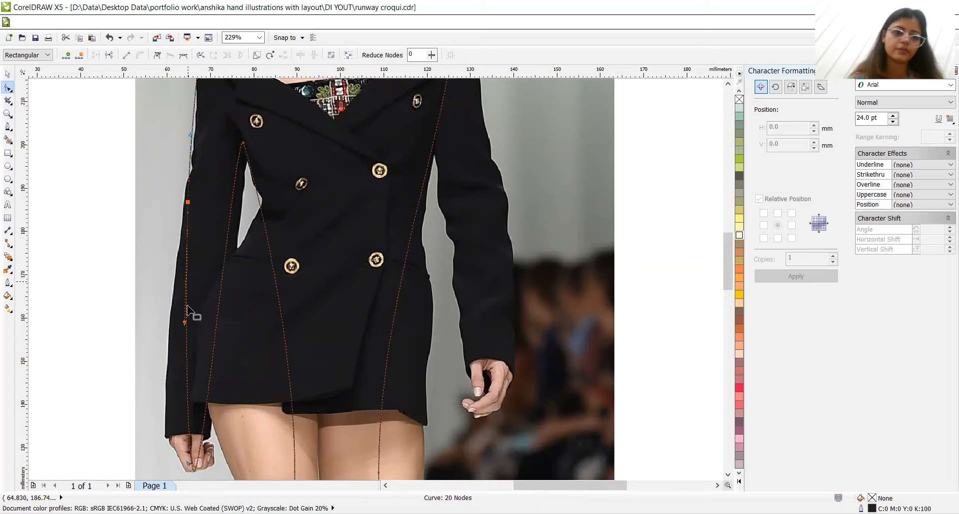
Step: Add a node on the outer side of the left arm curve and place it at the wrist beside the cuff
click(187, 404)
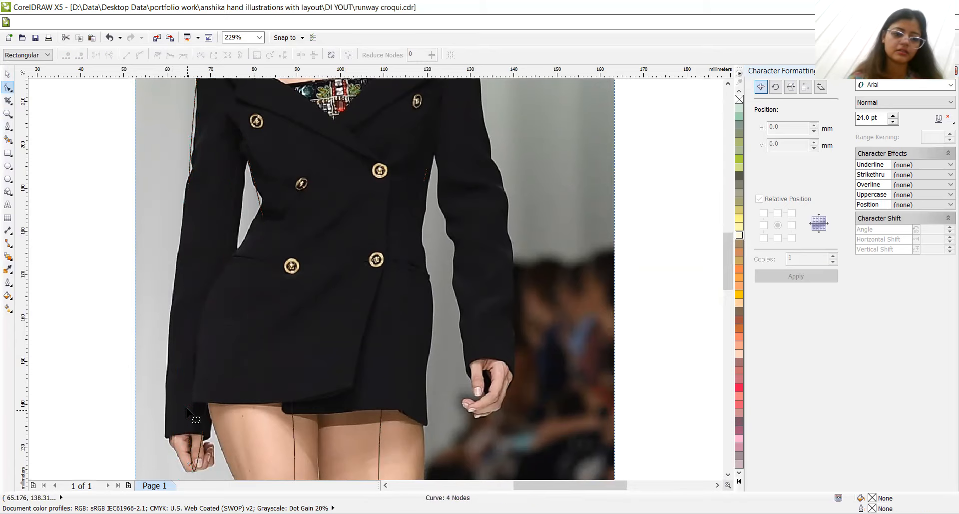
click(188, 404)
drag(188, 404, 170, 441)
double_click(182, 433)
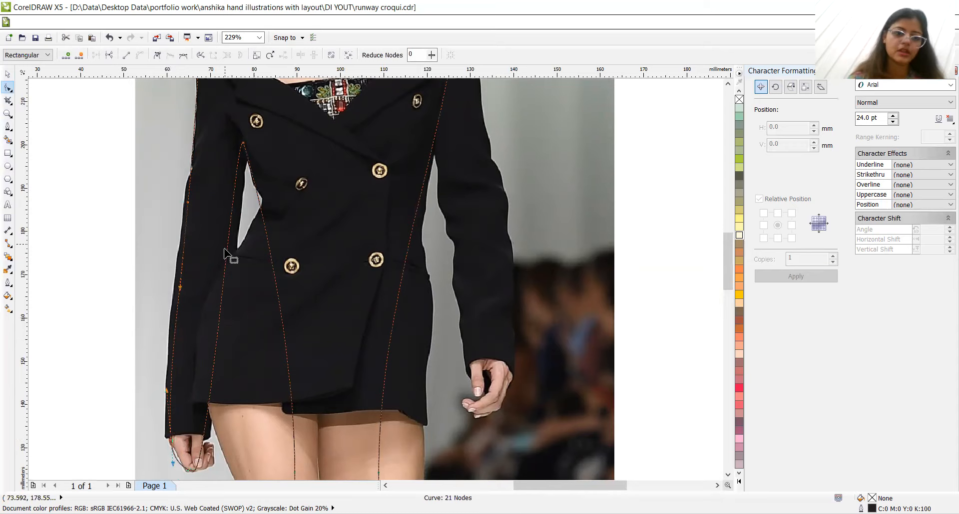
Step: Add nodes along the inner edge of the left arm beside the waist gap and pull the curve inward at the forearm
double_click(231, 209)
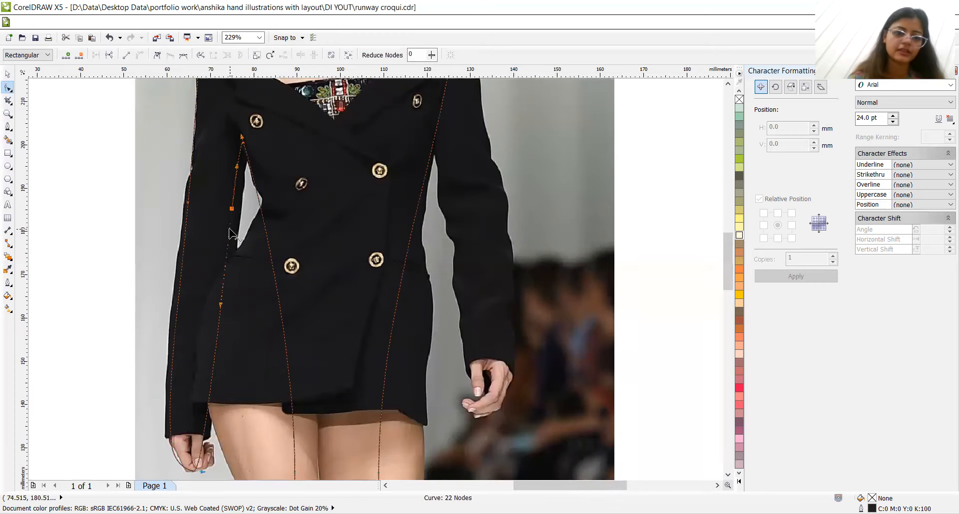
drag(229, 229, 229, 230)
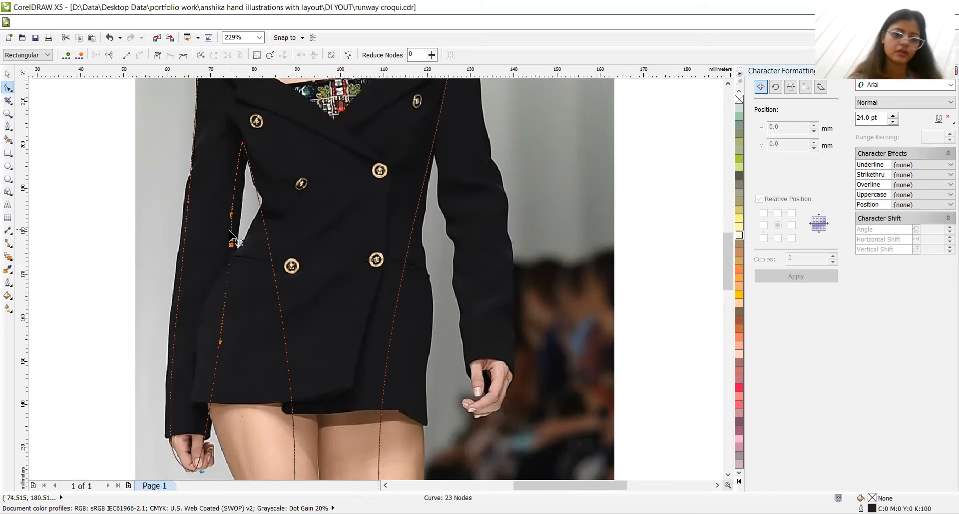
click(225, 305)
click(223, 306)
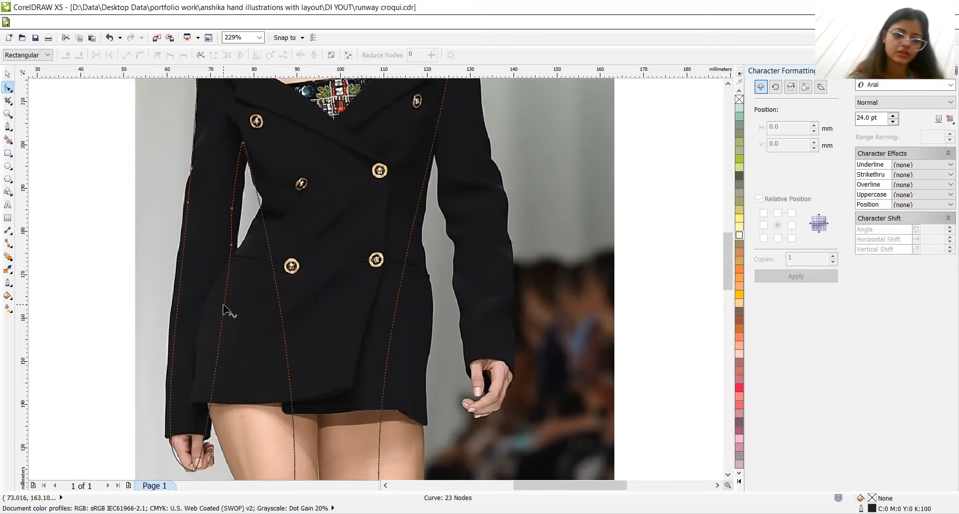
drag(222, 306, 199, 315)
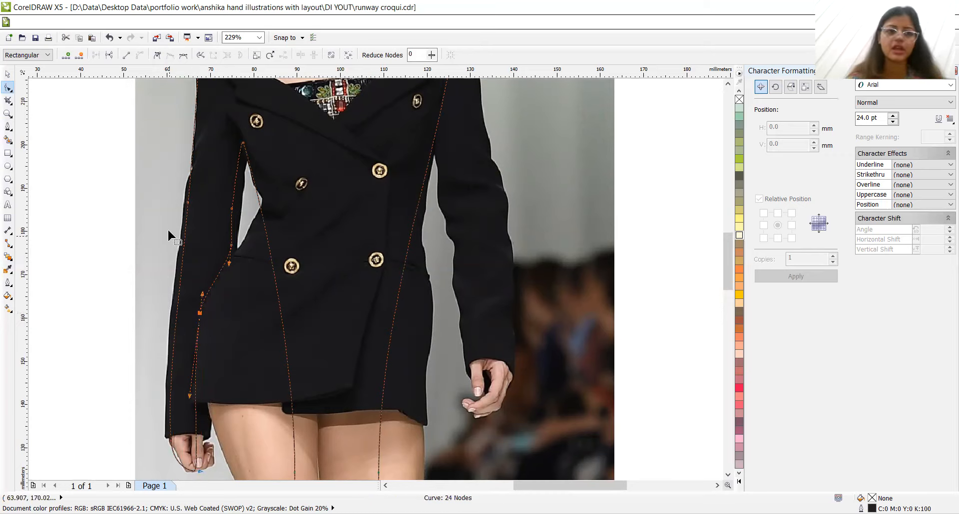
Step: Move the outer elbow node of the left arm inward and add a node inside the sleeve just above the wrist
drag(188, 202, 190, 225)
key(z)
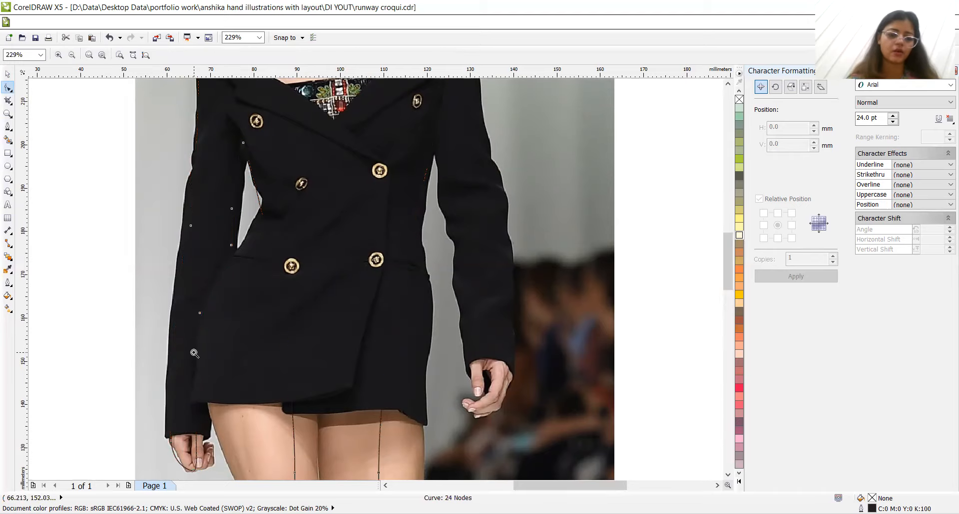
click(203, 434)
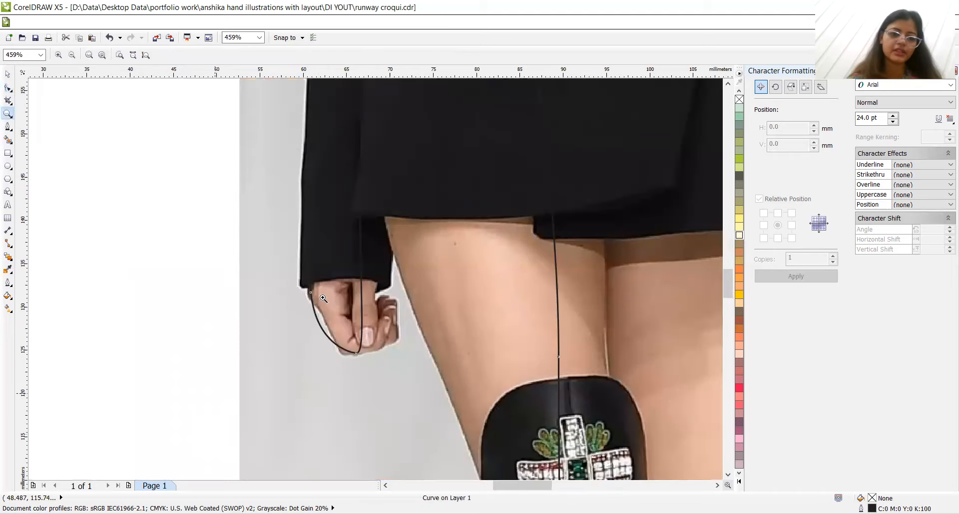
click(382, 274)
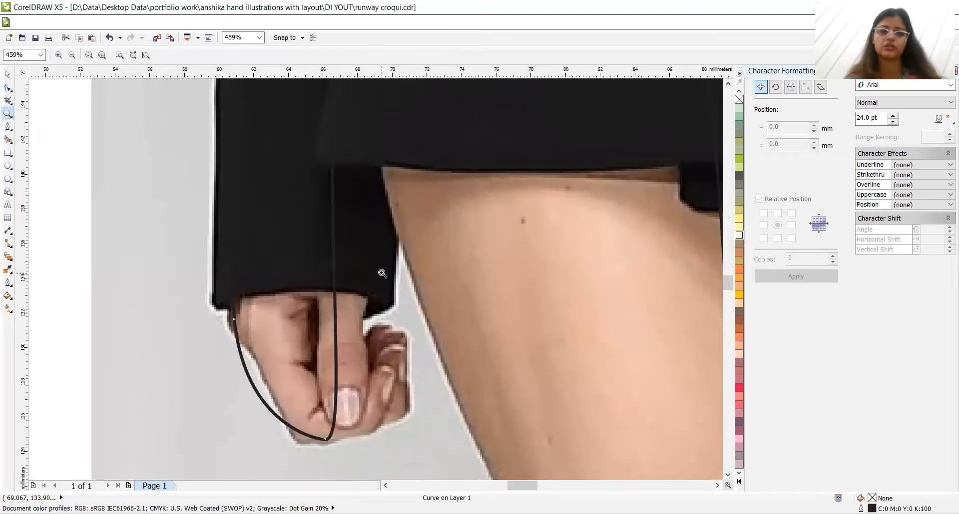
click(9, 91)
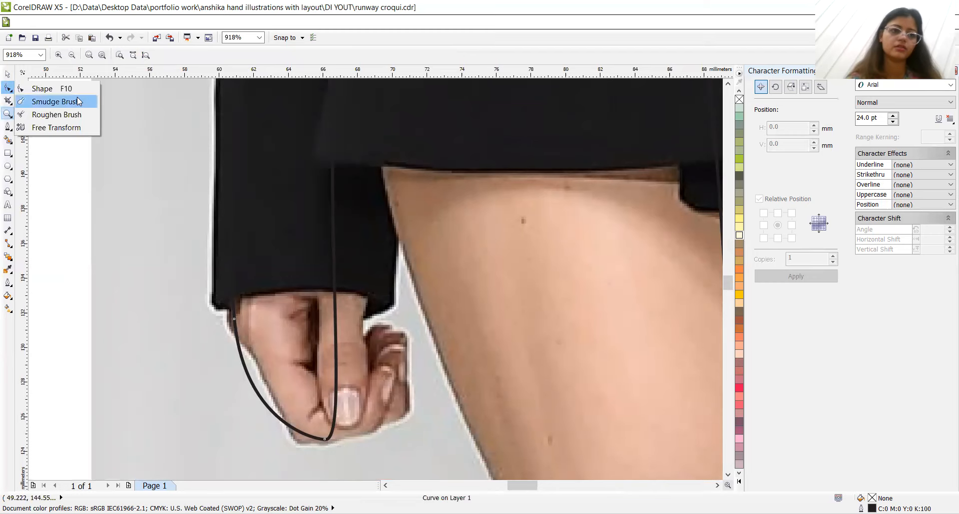
click(66, 92)
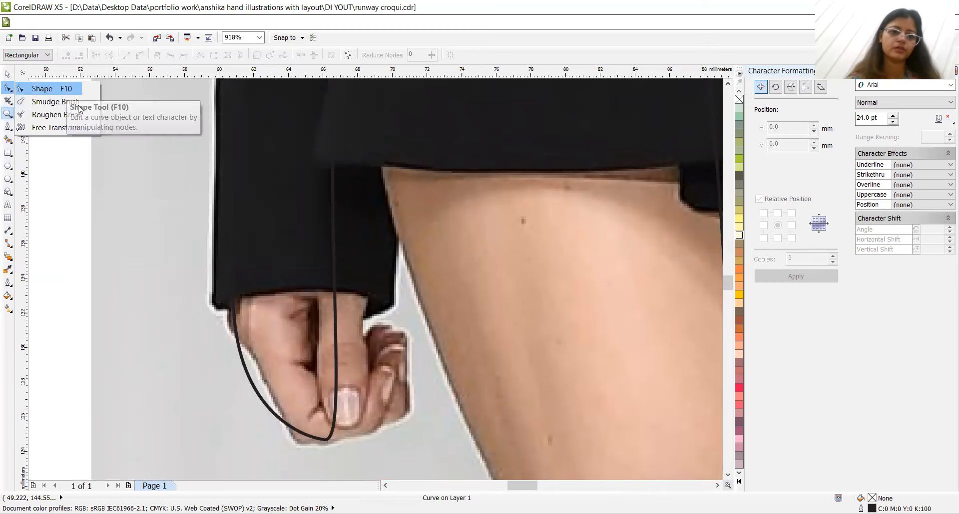
double_click(231, 221)
drag(232, 215, 256, 192)
click(727, 83)
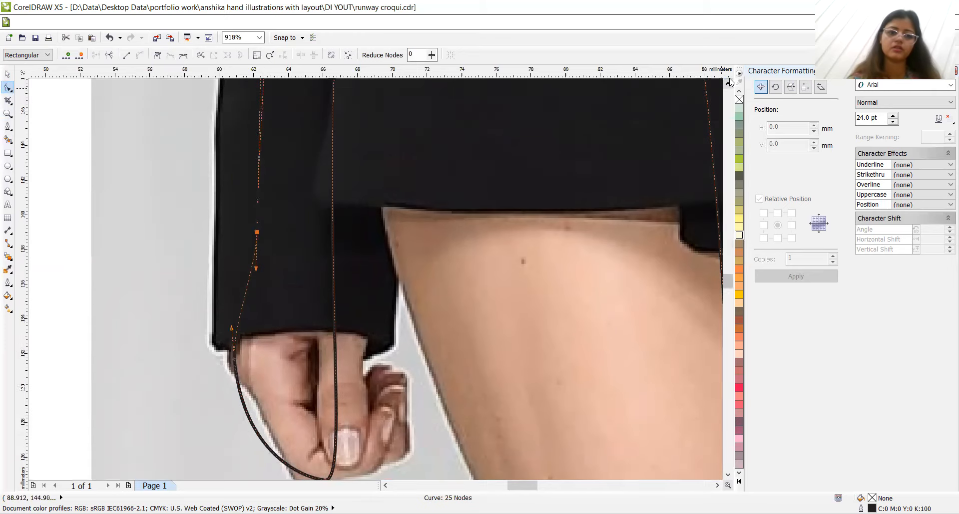
Step: Add a node midway along the outer left forearm and nudge it outward, then nudge the node above the wrist slightly upward to smooth the forearm
key(z)
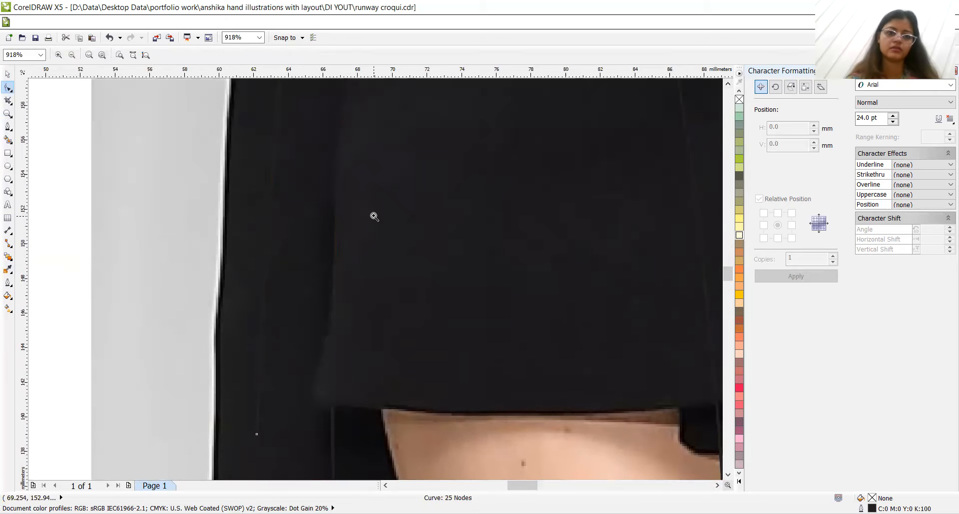
right_click(374, 216)
right_click(374, 216)
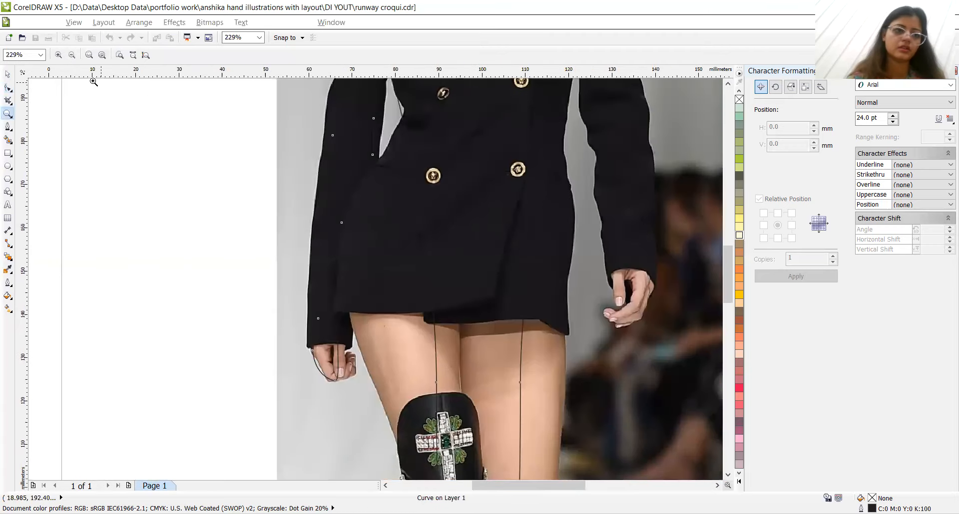
click(7, 88)
click(344, 216)
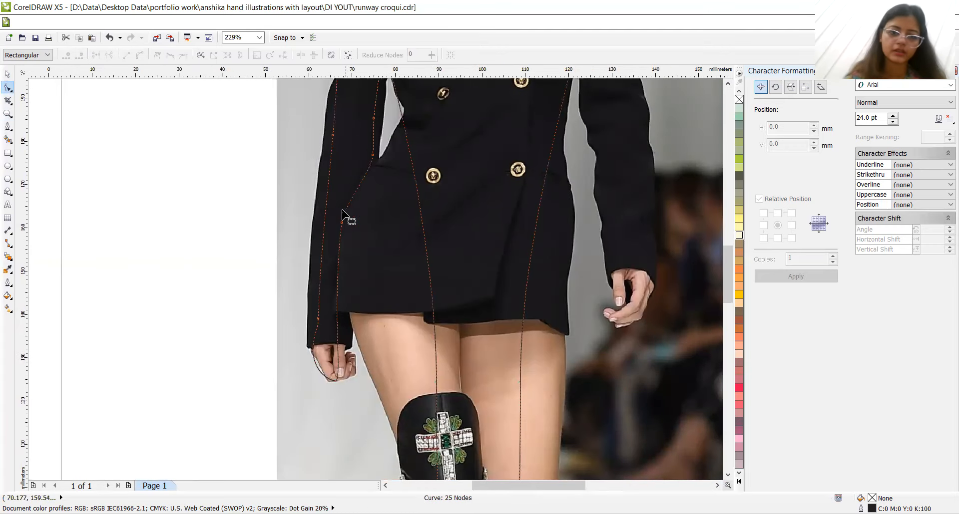
click(325, 206)
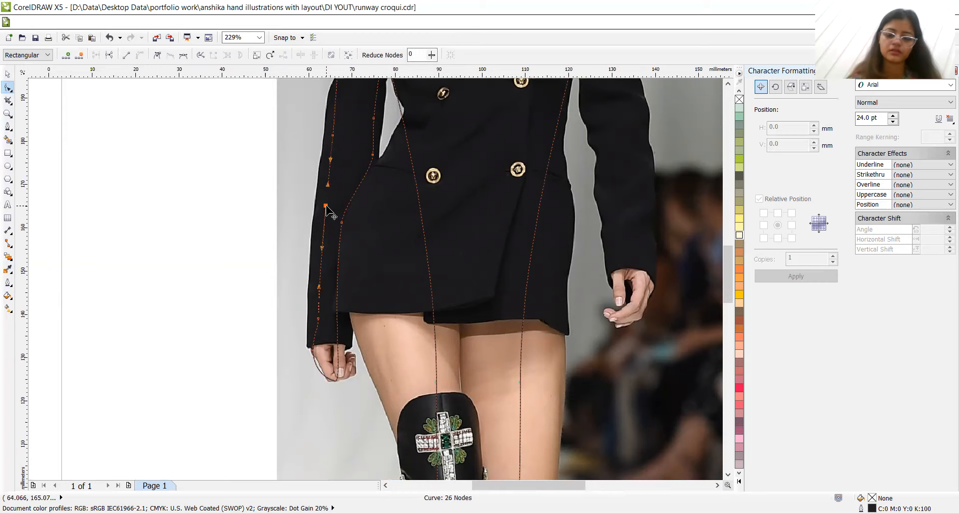
key(Left)
key(Left)
key(Left)
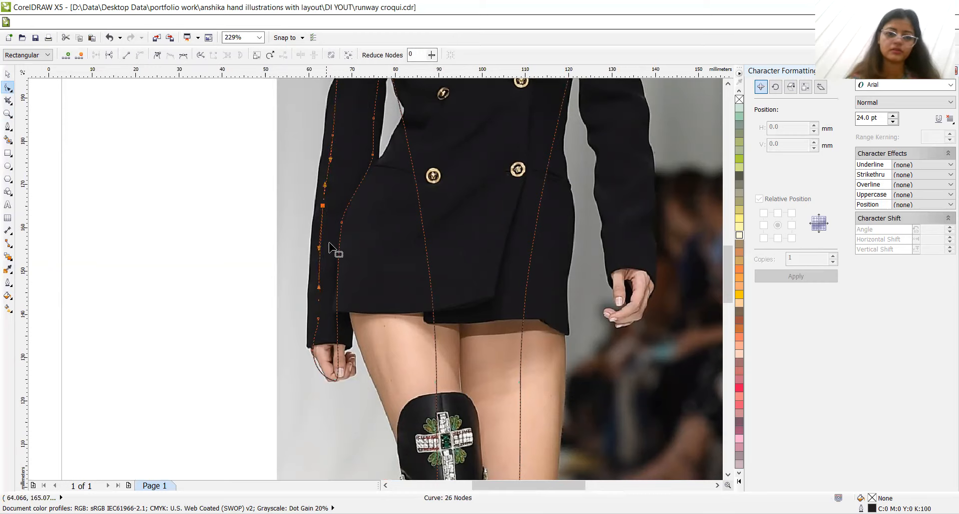
key(Up)
key(Up)
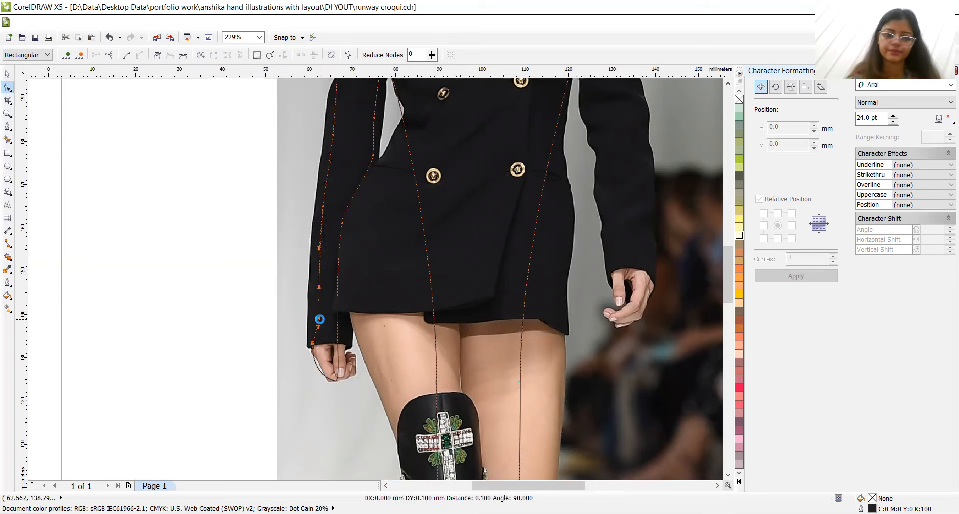
key(Right)
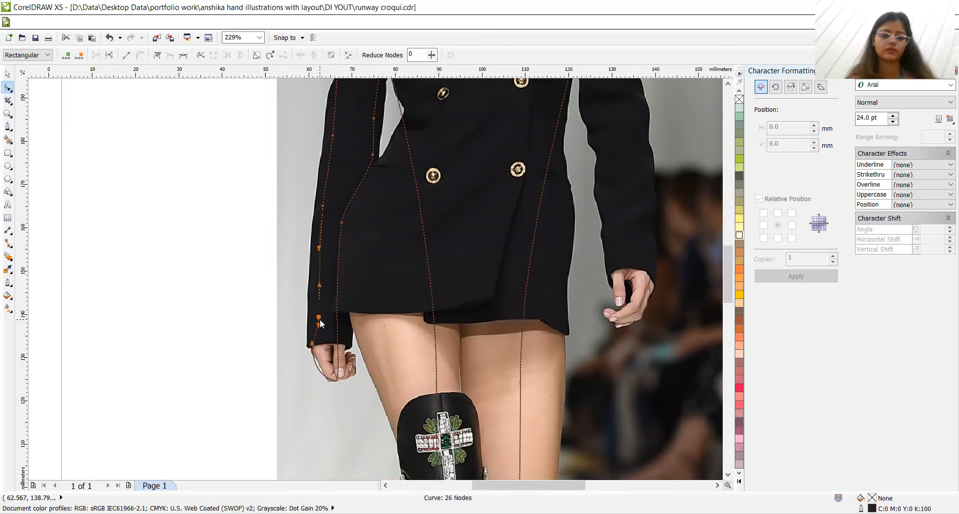
Step: Add nodes around the left hand and fit the curve along its outer edge and the underside of the curled fingers
key(z)
click(360, 375)
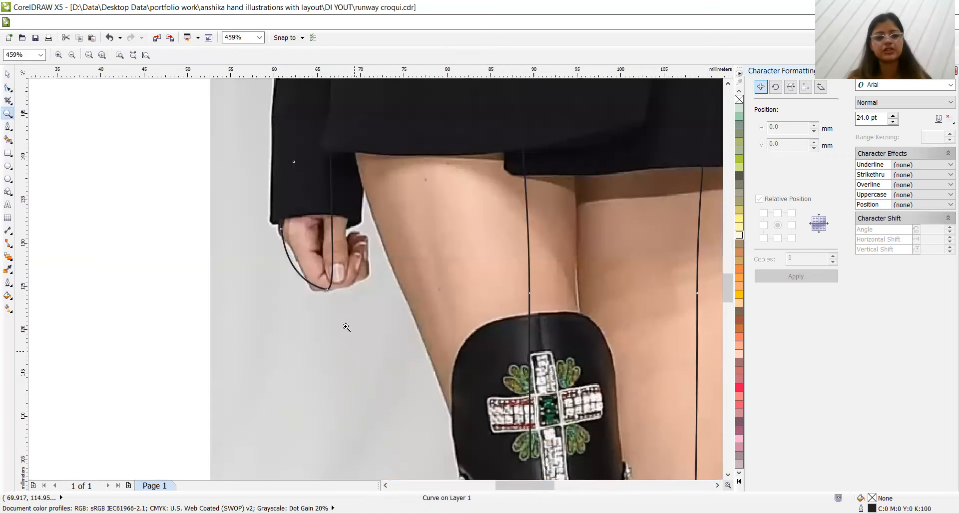
click(358, 270)
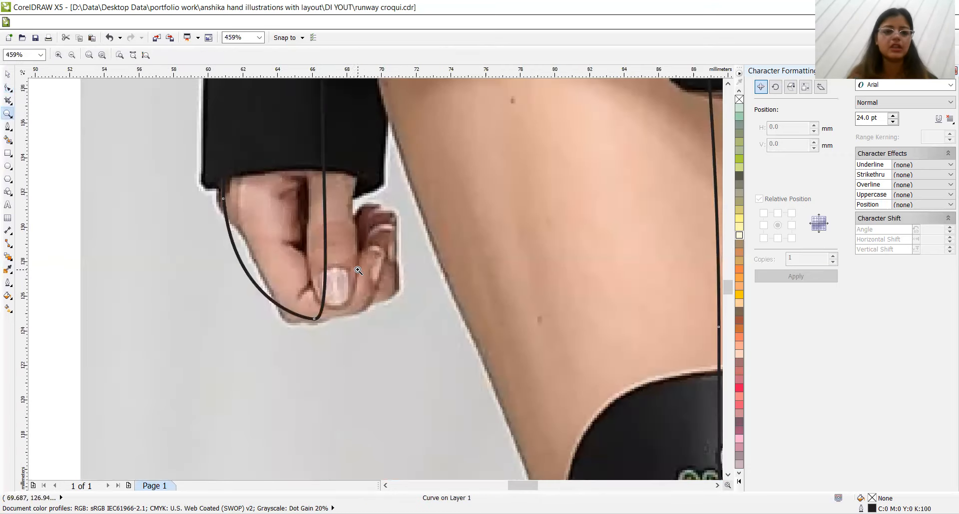
click(8, 89)
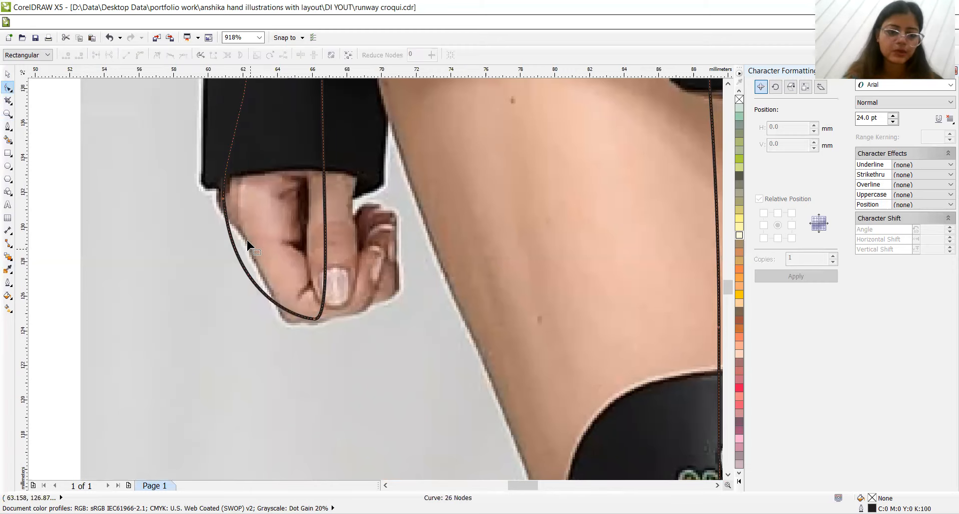
double_click(236, 253)
drag(236, 253, 249, 249)
double_click(285, 303)
drag(285, 303, 374, 301)
double_click(340, 289)
double_click(381, 309)
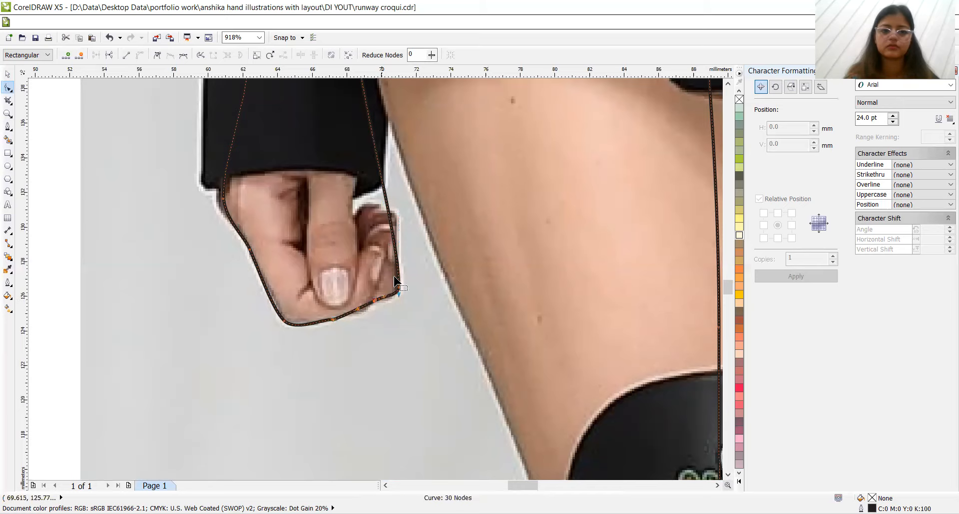
Step: Add nodes on the inner side of the left hand and fit the curve to the upper corner of the curled fingers
double_click(389, 216)
drag(389, 216, 394, 218)
key(ctrl+z)
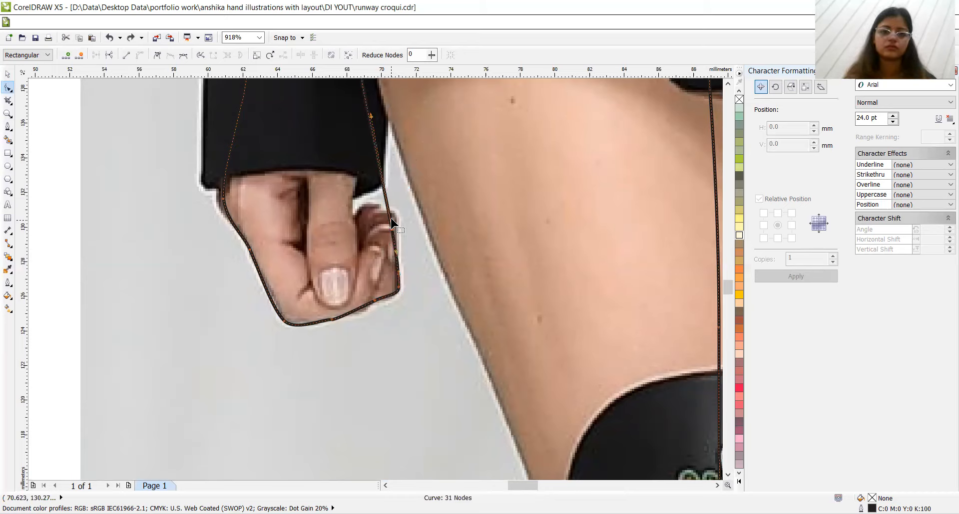
click(391, 218)
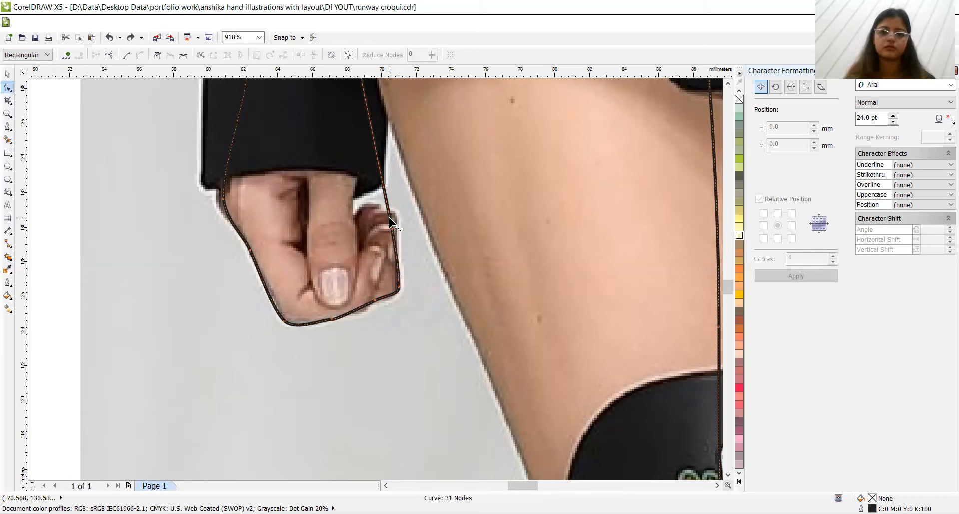
drag(391, 220, 390, 218)
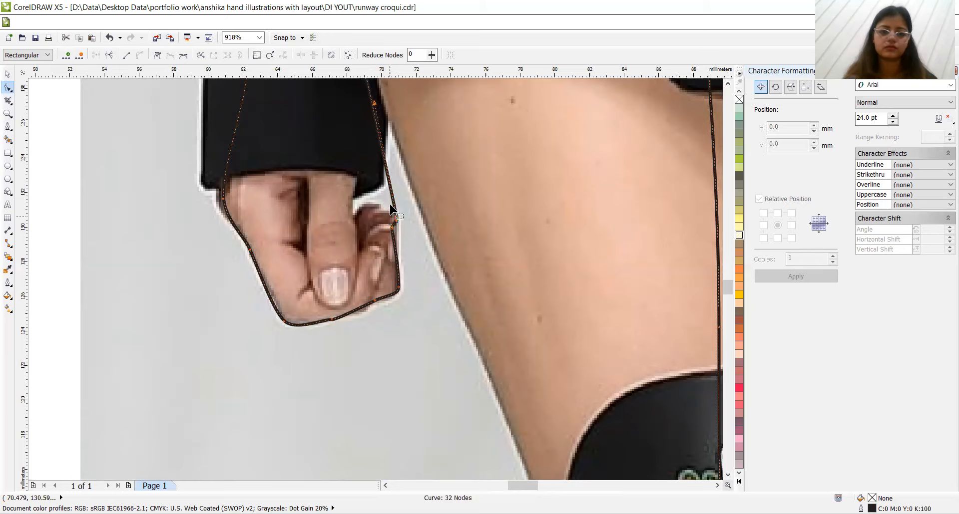
click(393, 202)
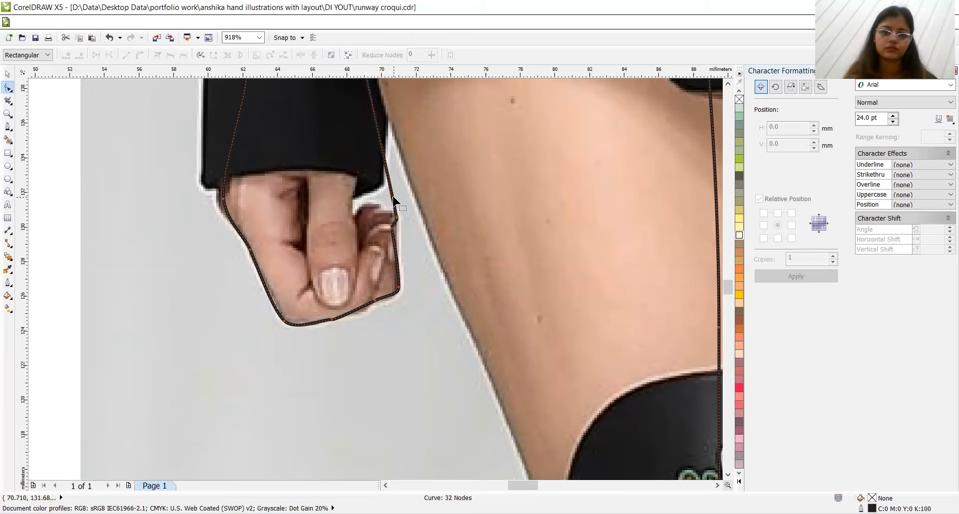
Step: Shape the curve over the top of the left hand's curled fingers and back in toward the wrist below the cuff
double_click(393, 198)
drag(393, 198, 379, 207)
double_click(378, 206)
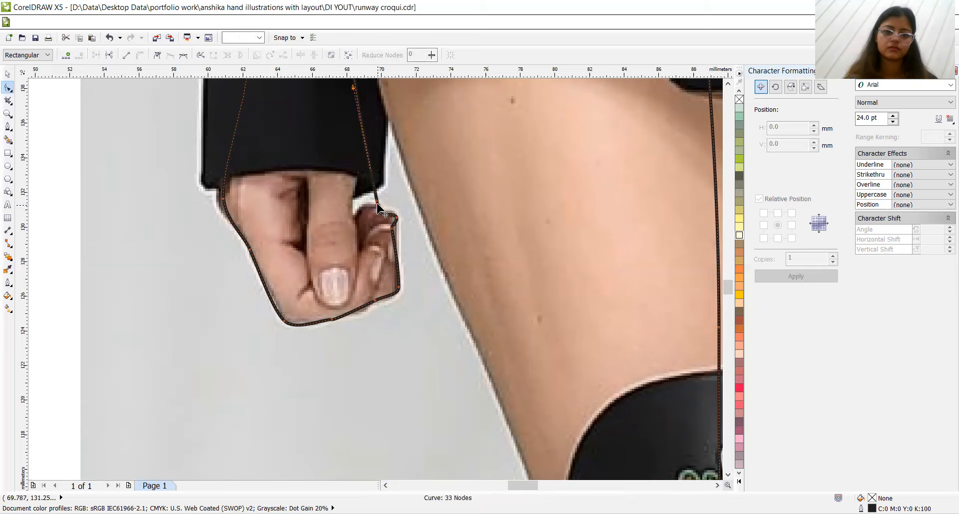
click(375, 198)
mouse_move(375, 195)
mouse_down()
mouse_move(354, 220)
mouse_move(364, 208)
mouse_move(351, 192)
mouse_move(353, 202)
mouse_move(382, 180)
mouse_move(352, 178)
mouse_move(382, 185)
mouse_up()
double_click(365, 211)
key(ctrl+z)
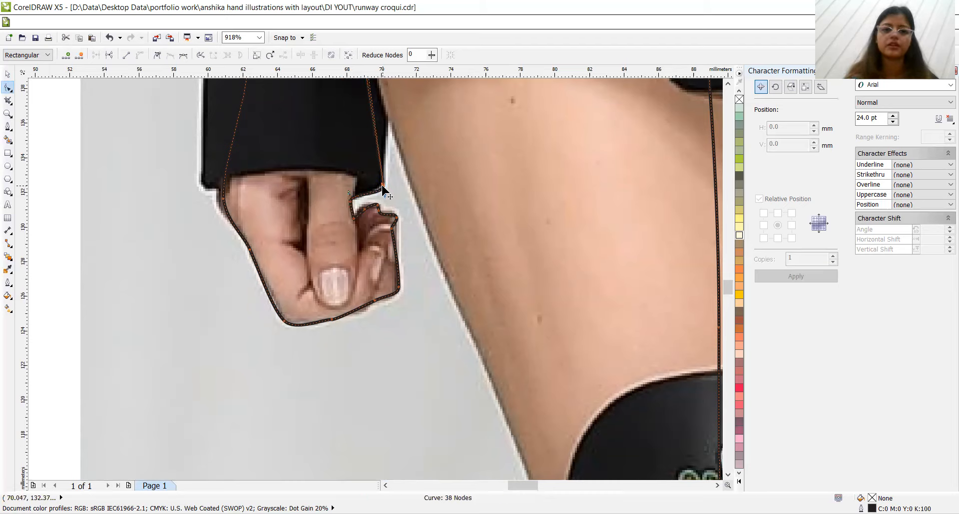
Step: Move the cuff-corner node in to the inner left wrist and add a node above it, pulled inward to slim the forearm
drag(382, 185, 363, 151)
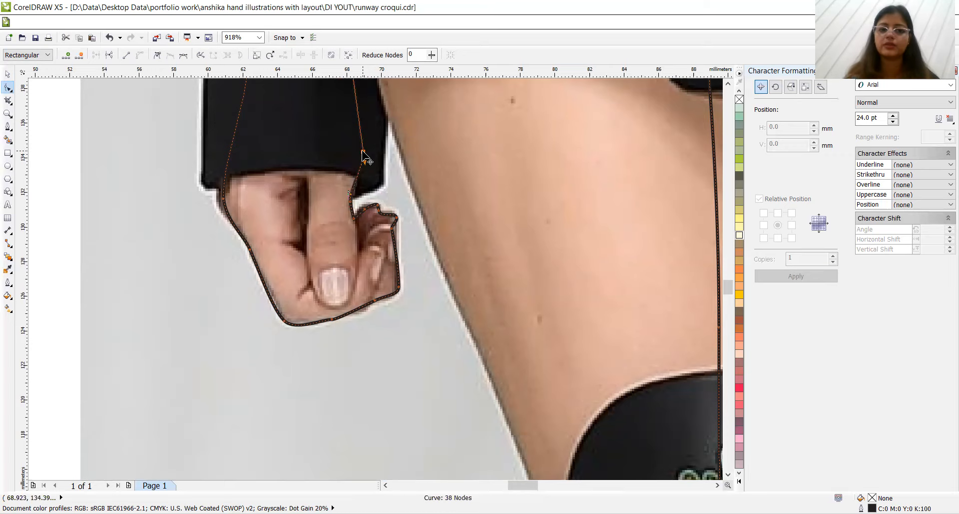
click(727, 84)
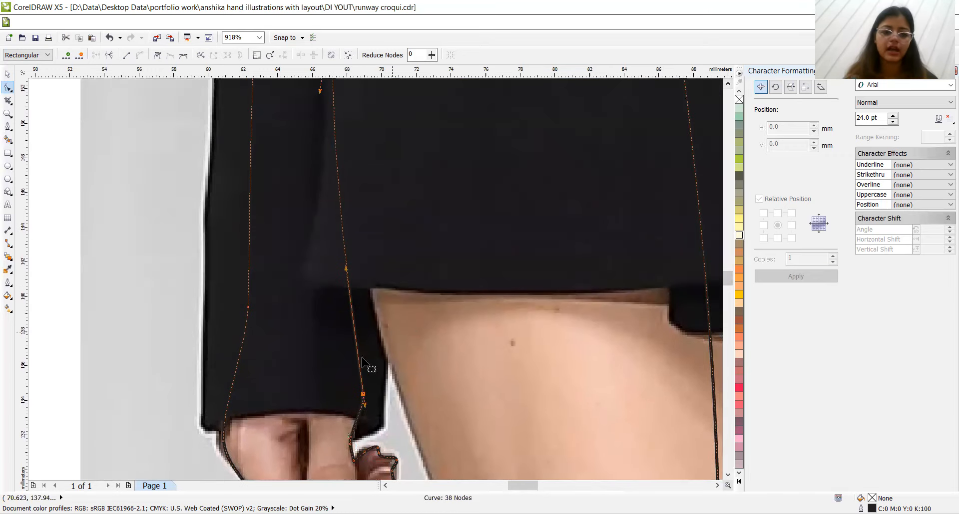
double_click(357, 332)
drag(356, 331, 330, 314)
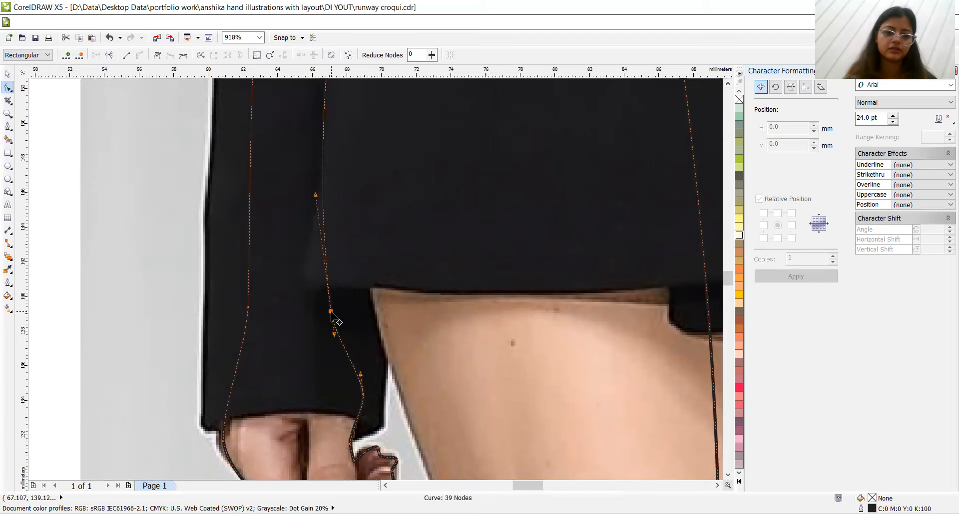
Step: Add a node to the figure outline over the jacket and move it about 20 mm to the jacket's side at hip level
key(z)
right_click(375, 343)
right_click(373, 345)
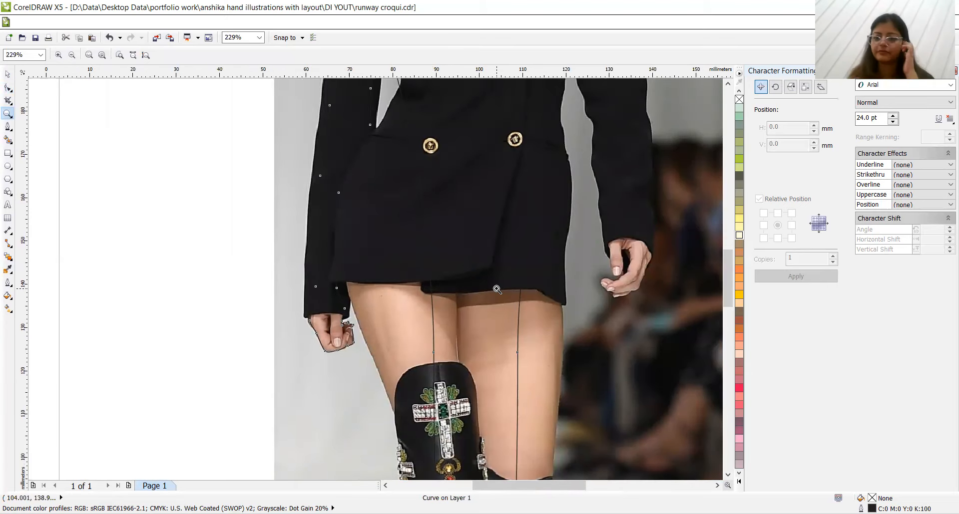
click(8, 87)
double_click(421, 202)
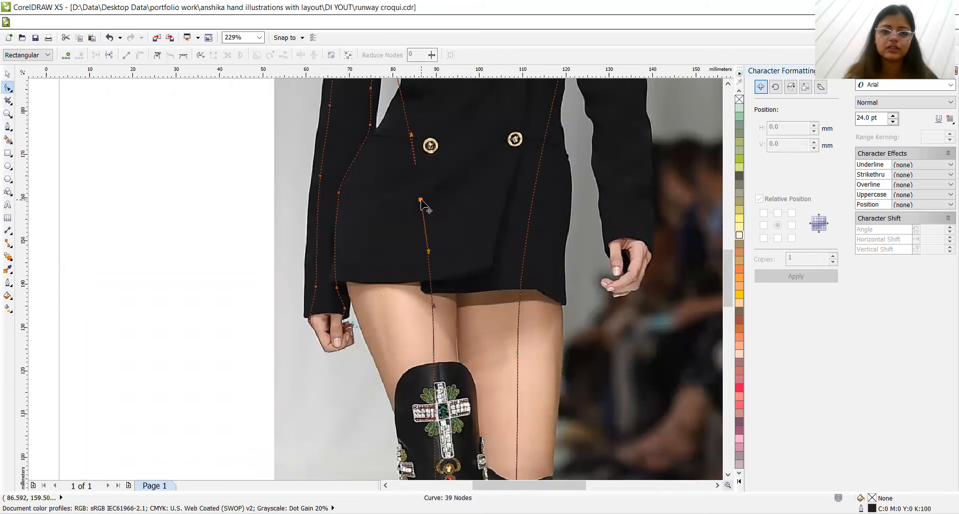
click(727, 84)
click(728, 84)
click(728, 84)
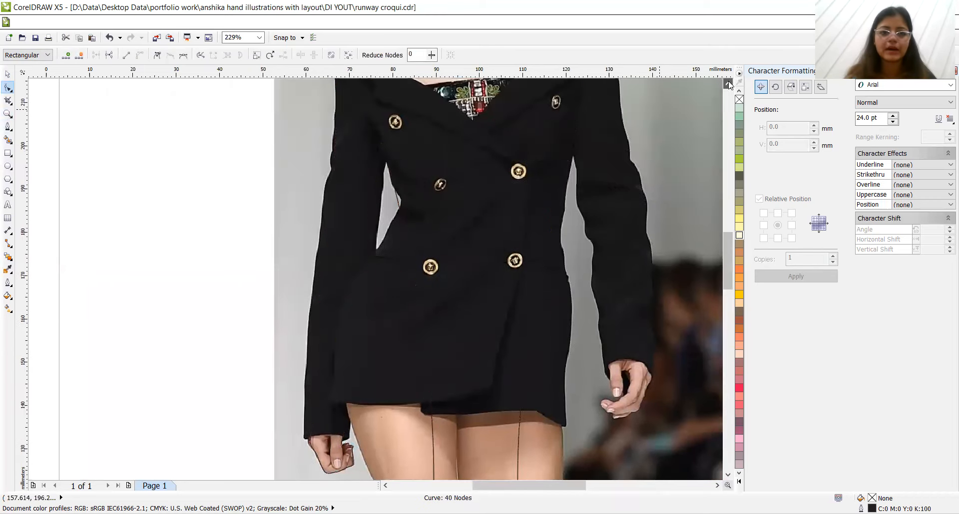
drag(420, 323, 337, 337)
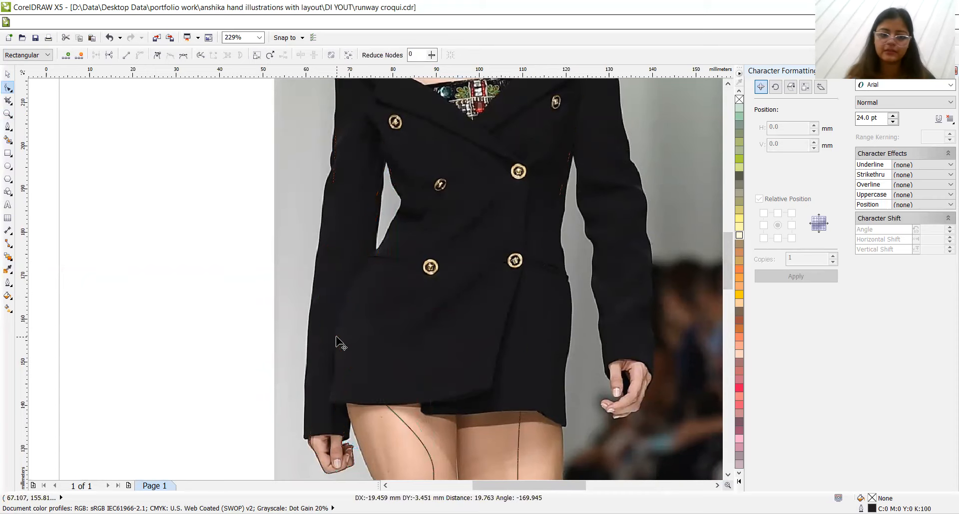
Step: Add a waist node, remove the surplus node, and reshape the curve to follow the jacket's waist beside the sleeve
double_click(366, 234)
drag(366, 234, 404, 233)
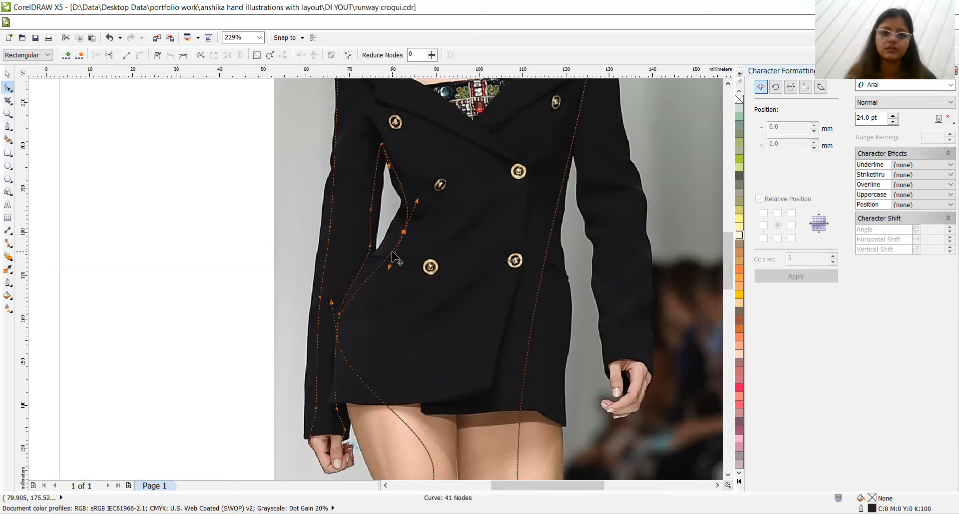
drag(393, 253, 396, 254)
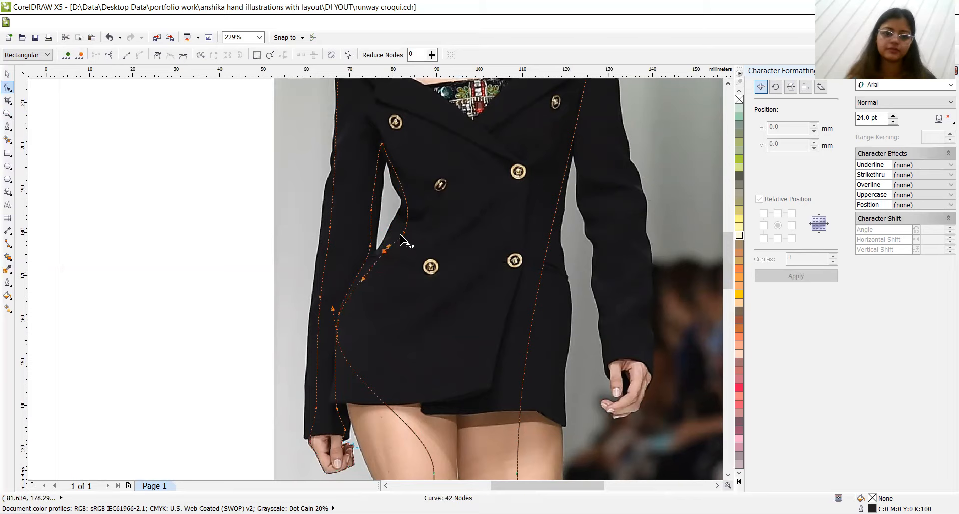
key(Delete)
drag(384, 252, 378, 245)
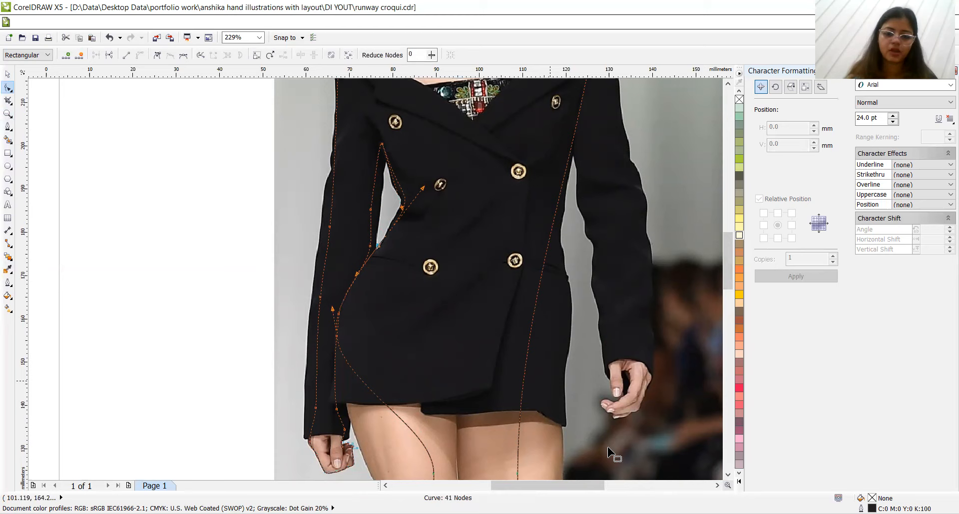
Step: Move the leg node to the front boot's outer edge and add a node below the jacket hem to follow the outer thigh
scroll(729, 477, down, 5)
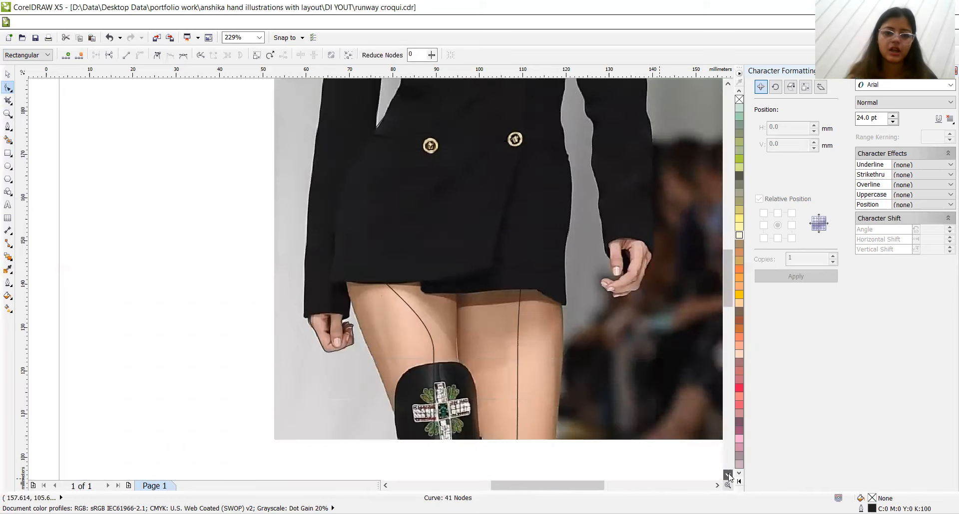
drag(435, 274, 405, 372)
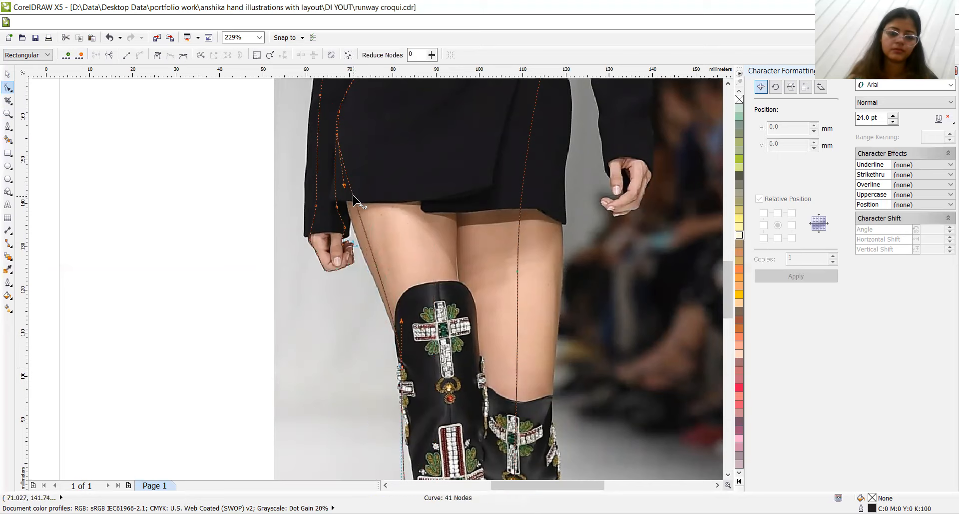
drag(355, 198, 351, 219)
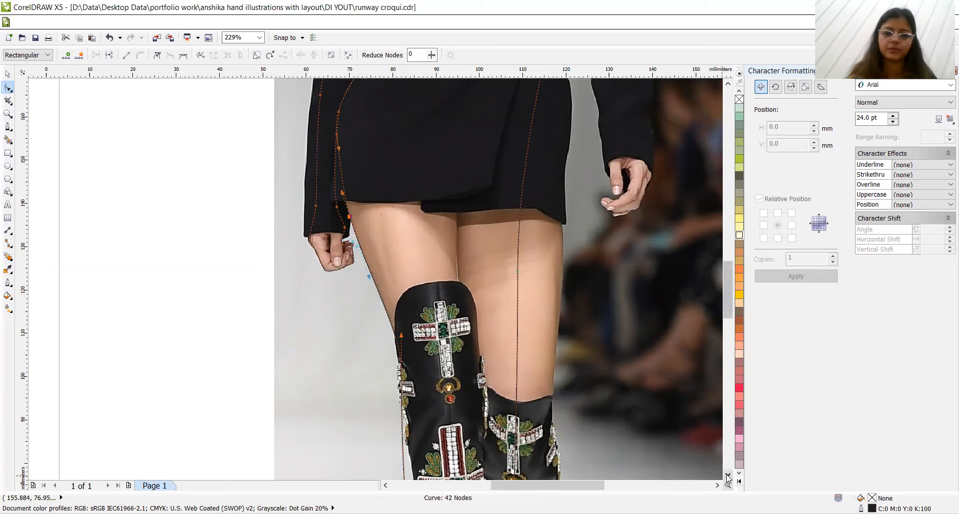
Step: Add nodes at the calf and ankle of the front boot and pull them onto its outer edge
scroll(474, 243, down, 5)
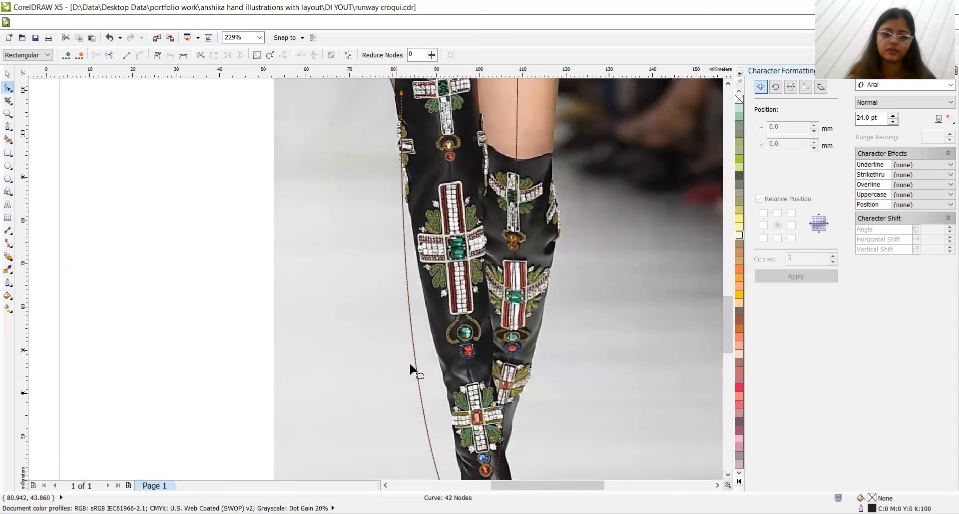
double_click(413, 353)
drag(413, 353, 443, 348)
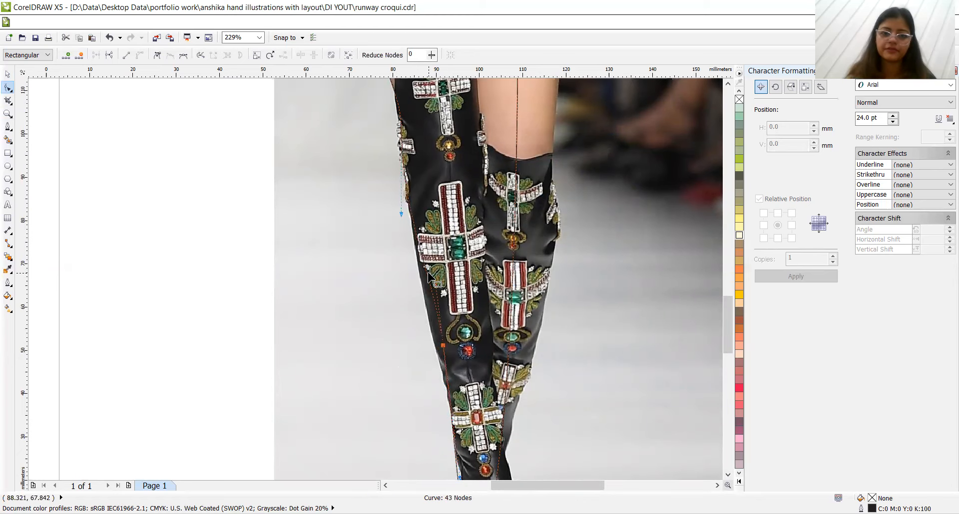
click(728, 475)
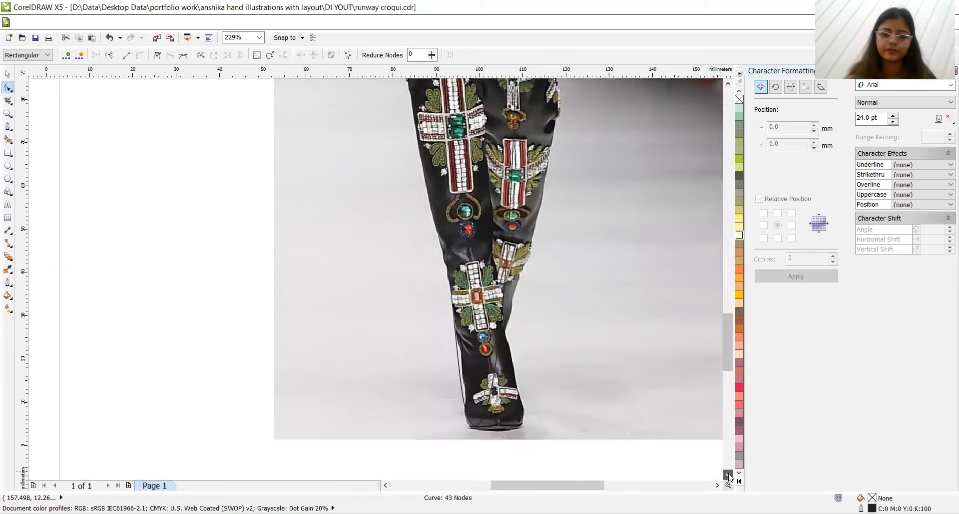
double_click(449, 230)
drag(449, 230, 463, 259)
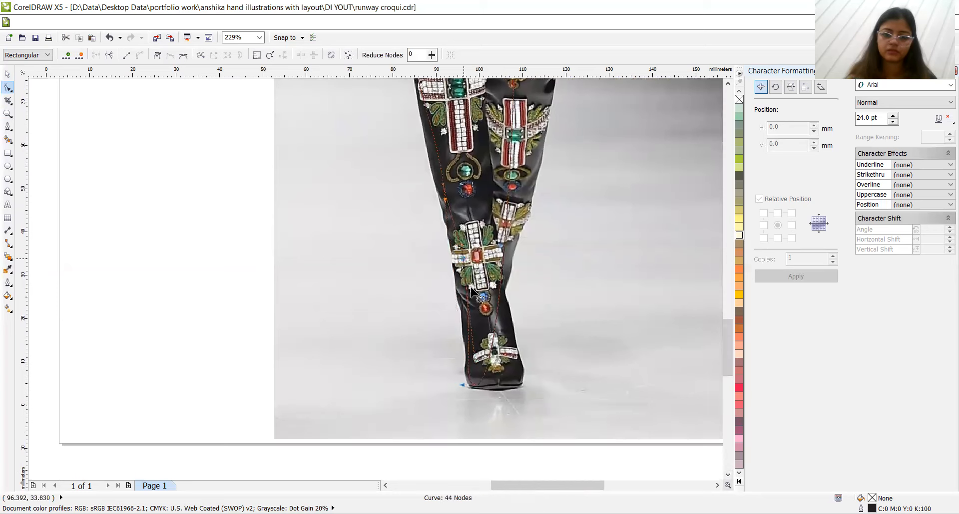
Step: Shape the front boot's foot by adding a node at the toe and another at the inner ankle
double_click(488, 361)
drag(488, 360, 519, 379)
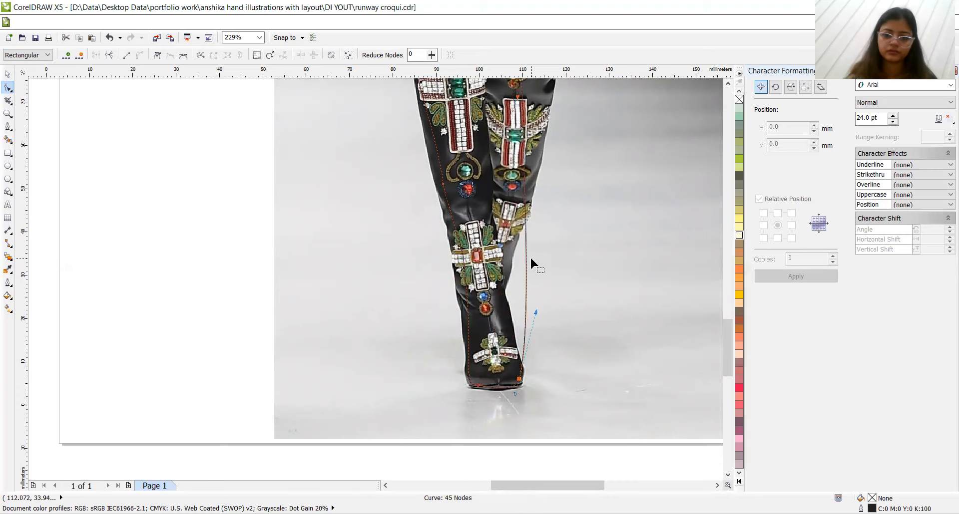
drag(526, 272, 503, 289)
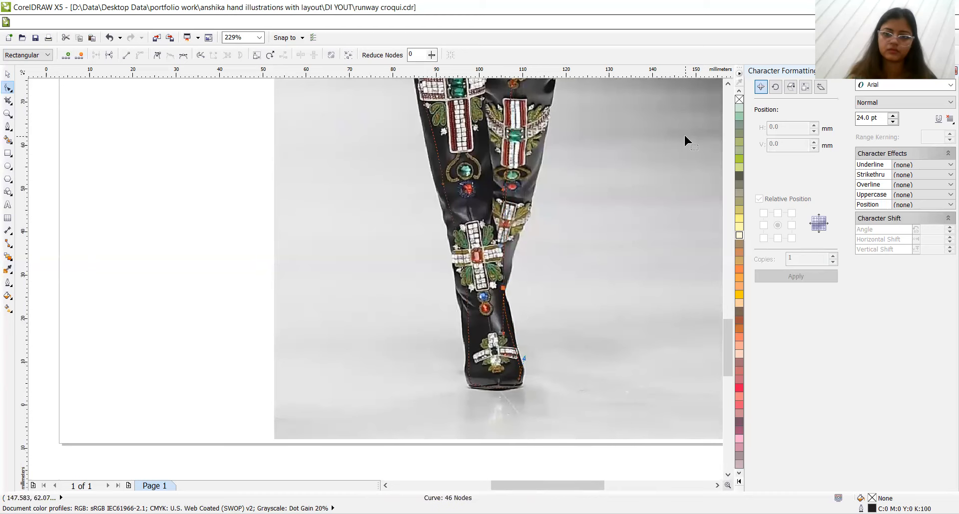
Step: Delete the outline nodes at the toe, ankle, calf and knee of the boots
click(727, 84)
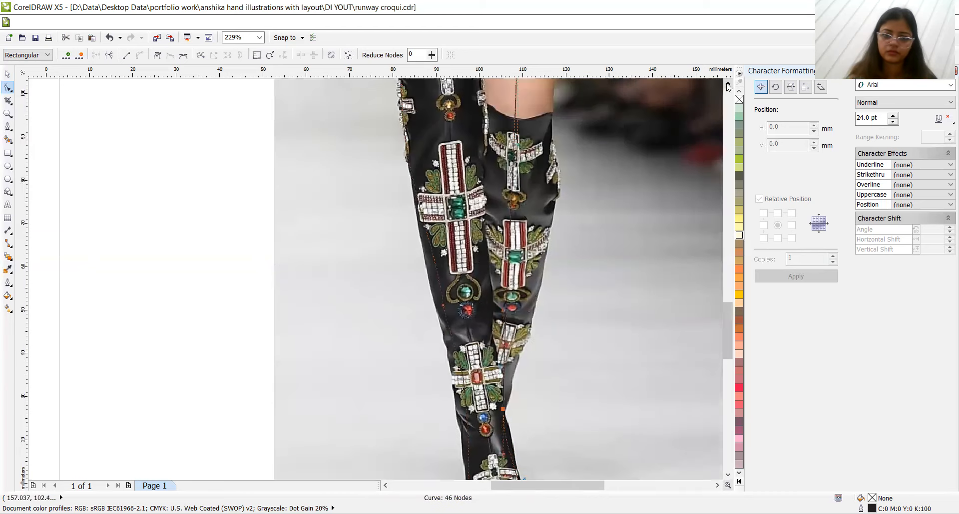
key(z)
right_click(609, 178)
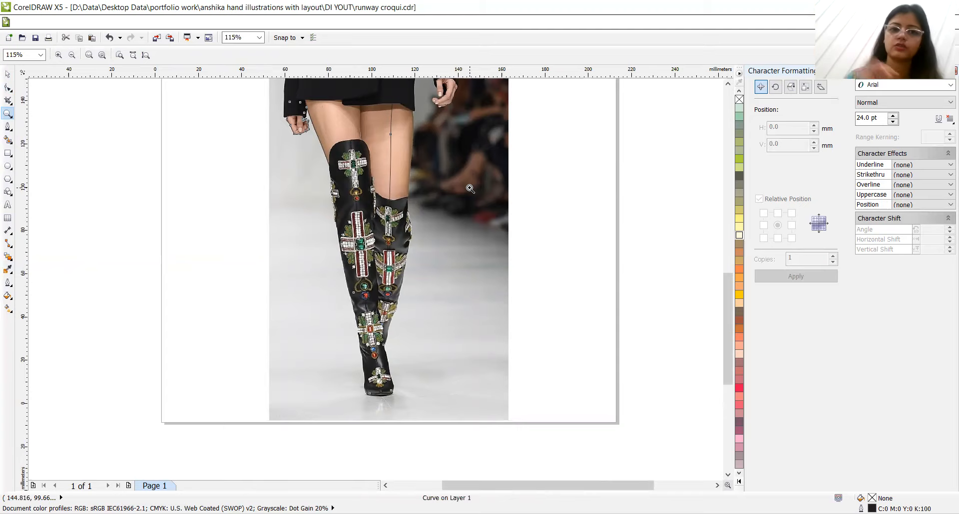
right_click(394, 167)
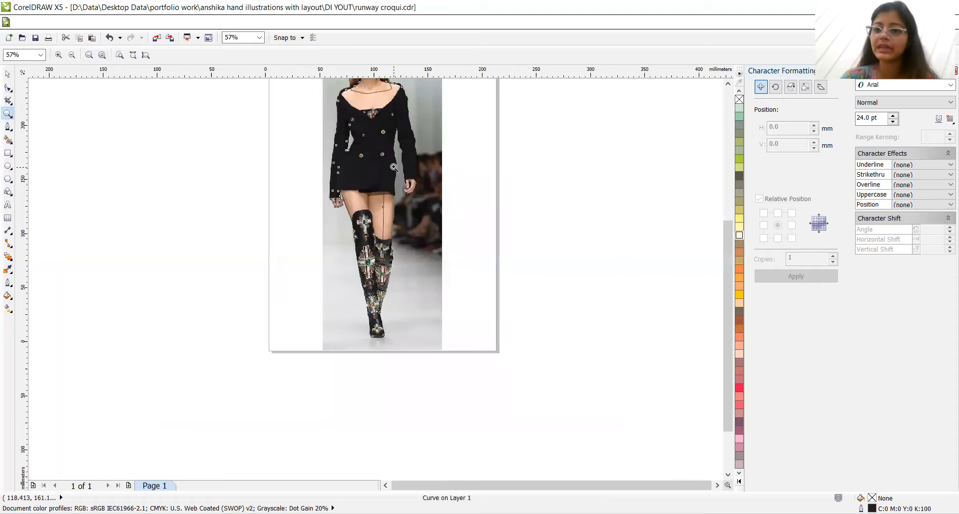
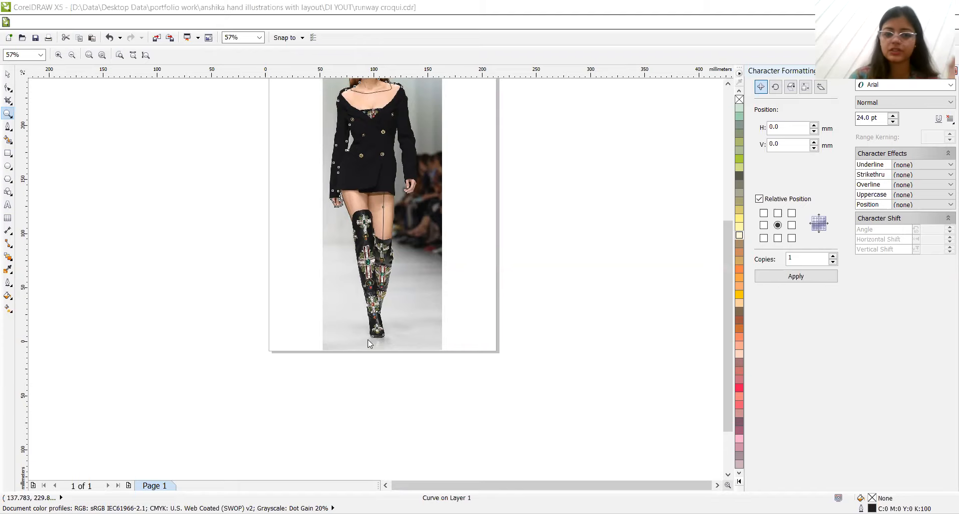
click(7, 89)
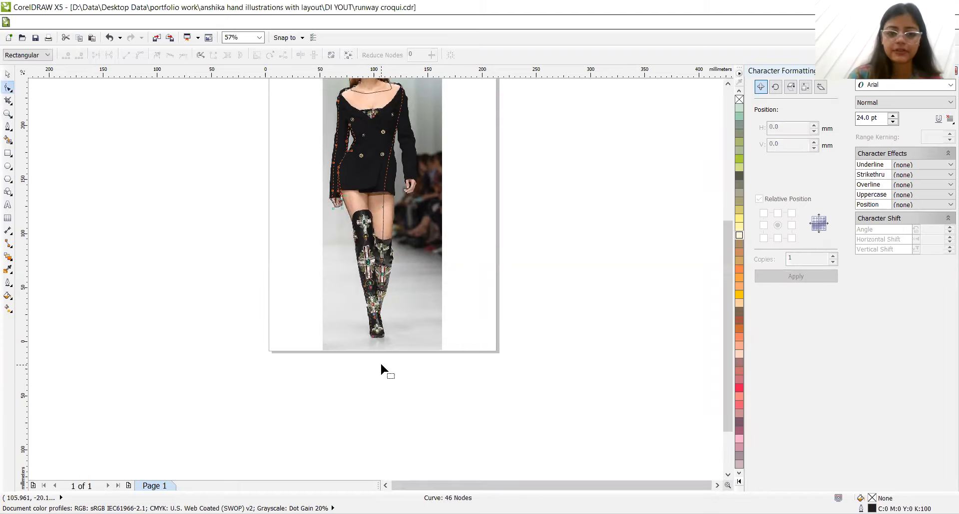
double_click(383, 335)
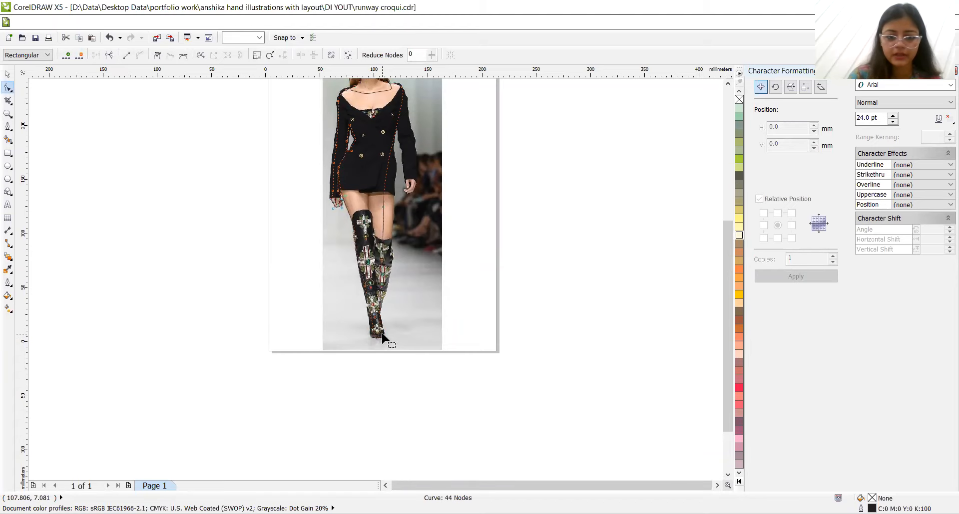
double_click(364, 287)
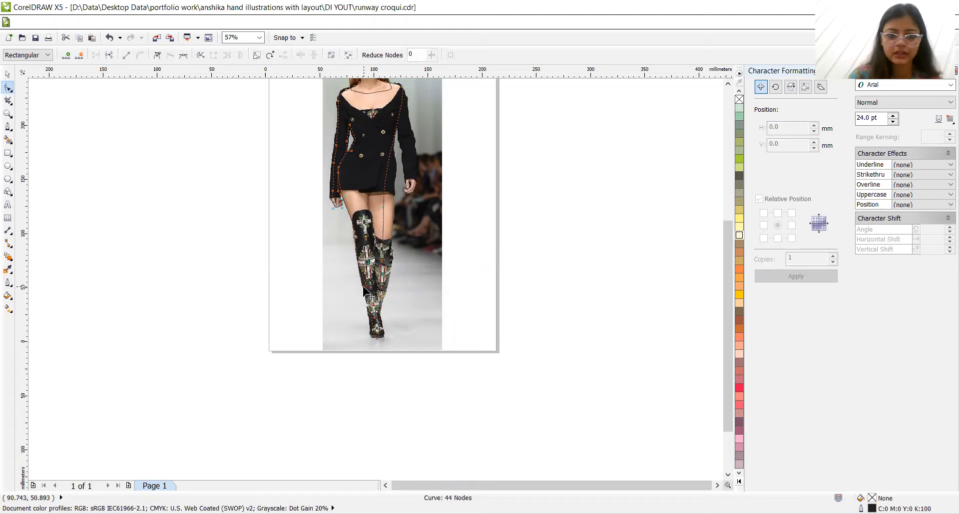
double_click(355, 232)
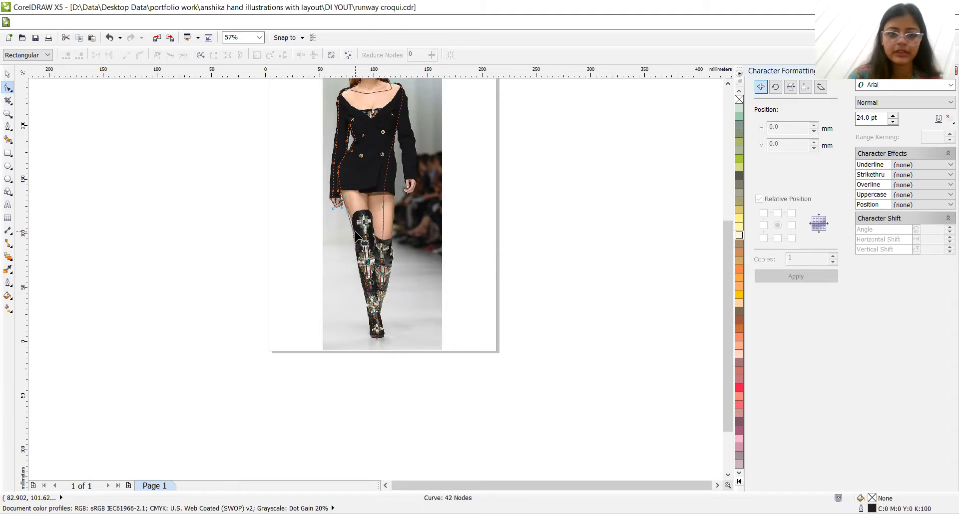
double_click(383, 263)
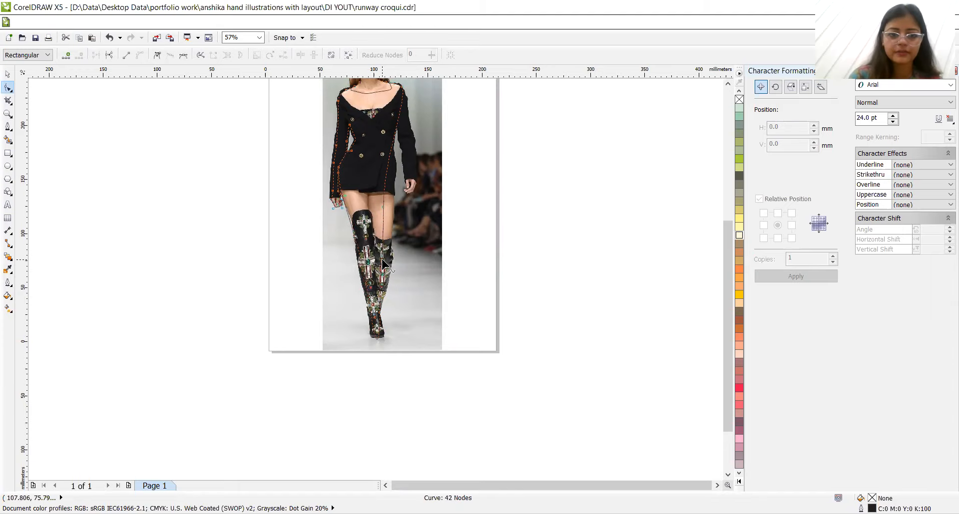
Step: Delete the leftover node near the foot, then add a new node on the ankle curve and raise it between the thighs at the jacket hem
double_click(378, 340)
drag(377, 339, 370, 184)
key(z)
click(385, 273)
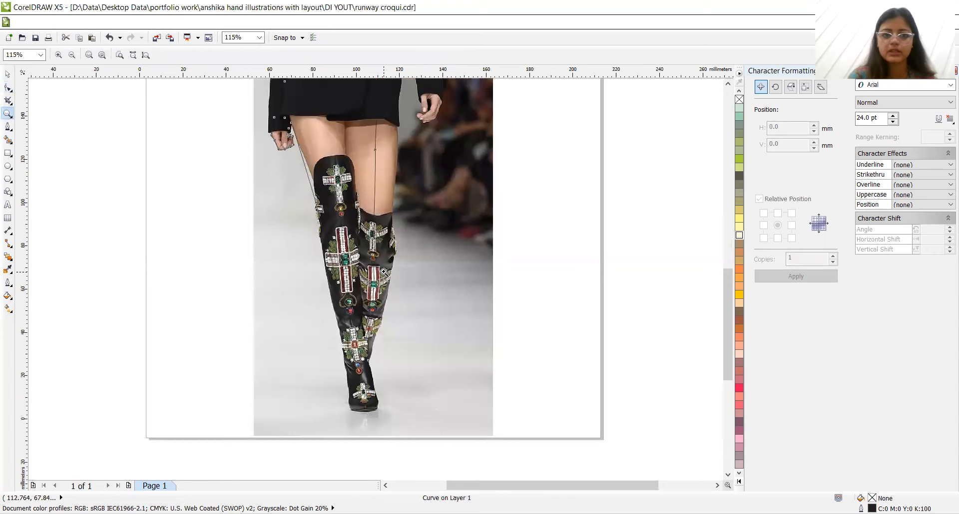
click(6, 89)
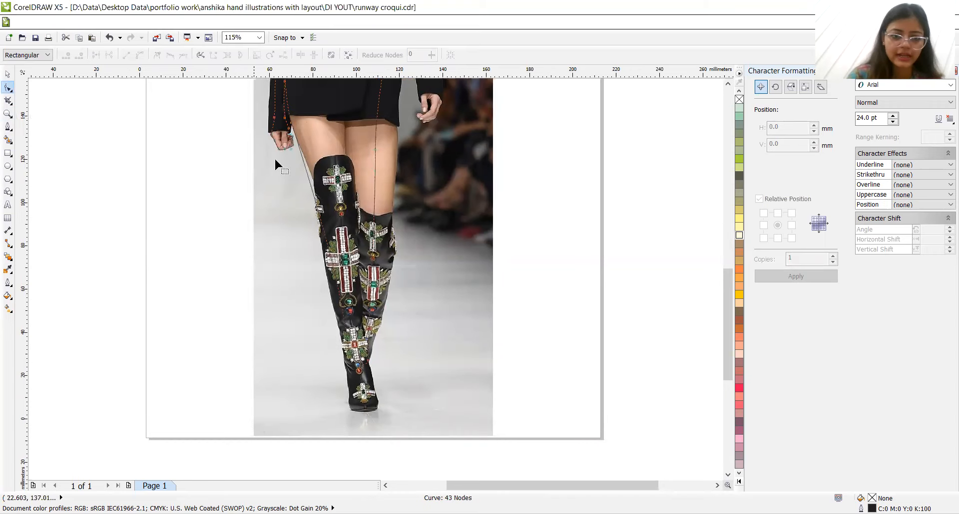
double_click(365, 363)
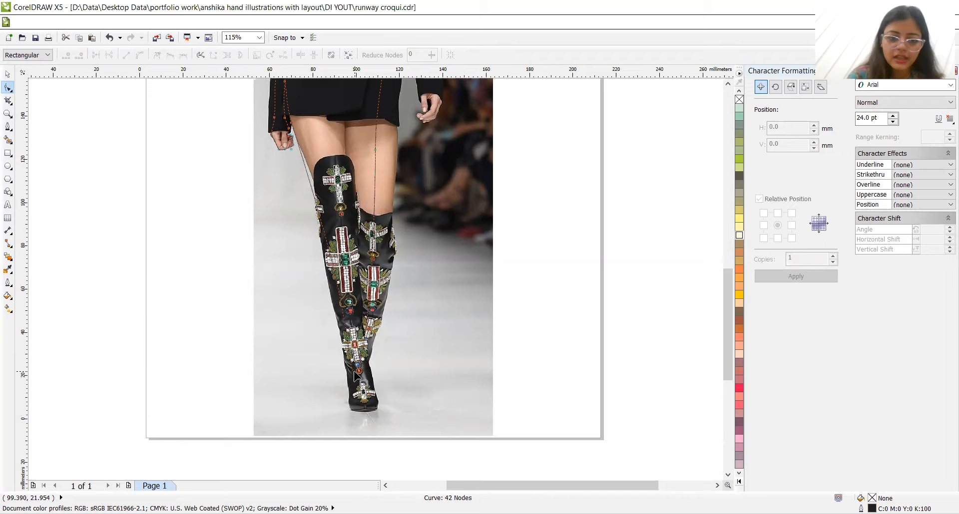
double_click(356, 377)
drag(356, 374, 357, 88)
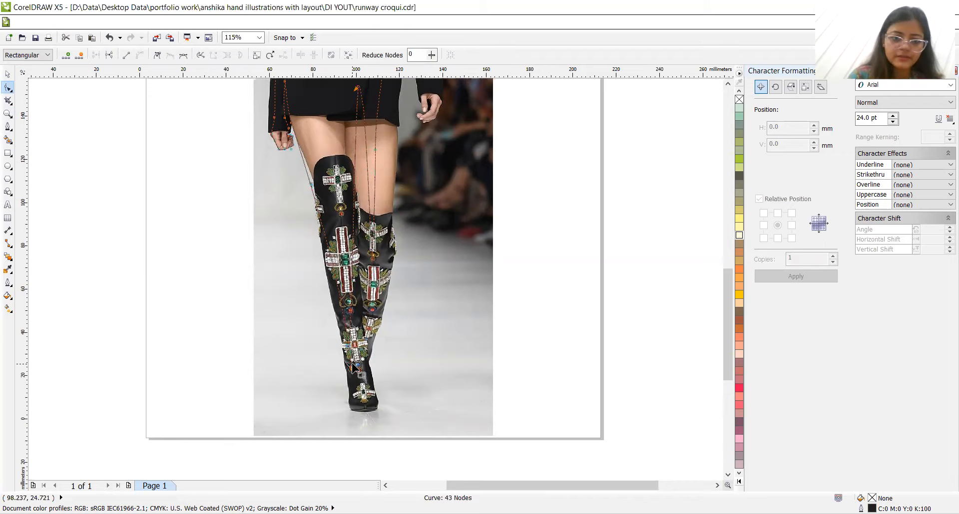
Step: Set the figure curve's outline width to 4.0 pt
key(z)
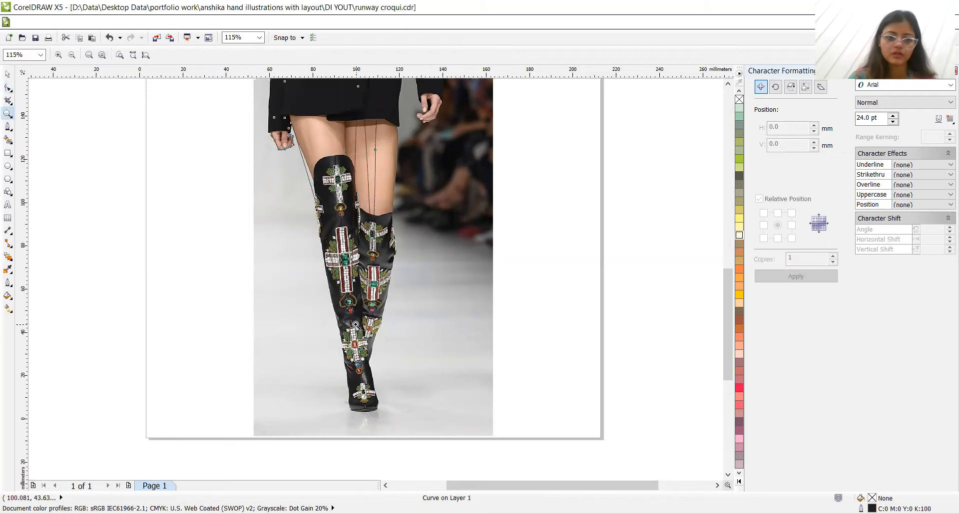
click(361, 318)
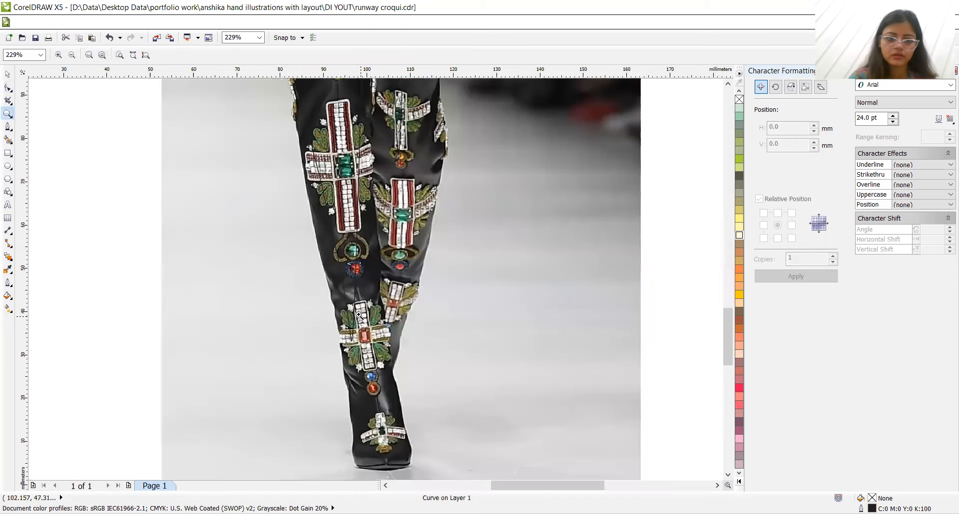
click(7, 89)
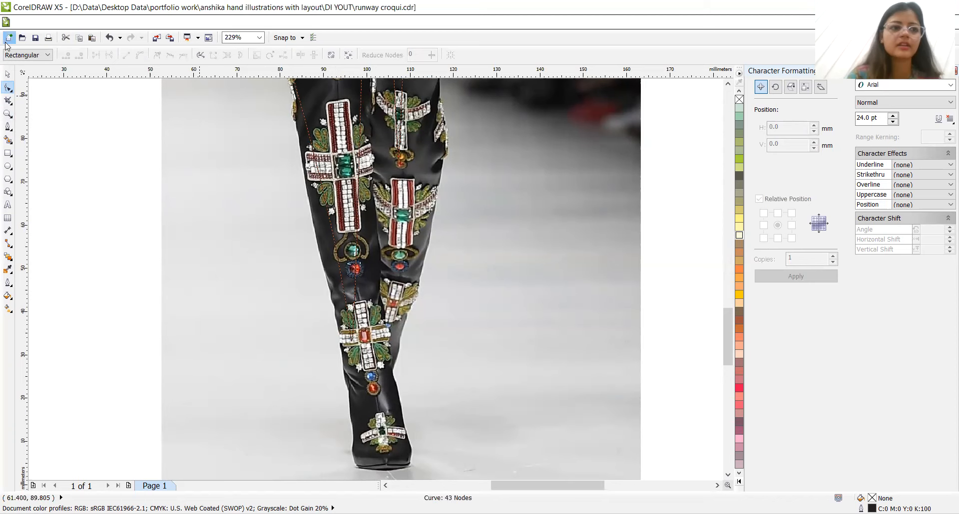
click(9, 75)
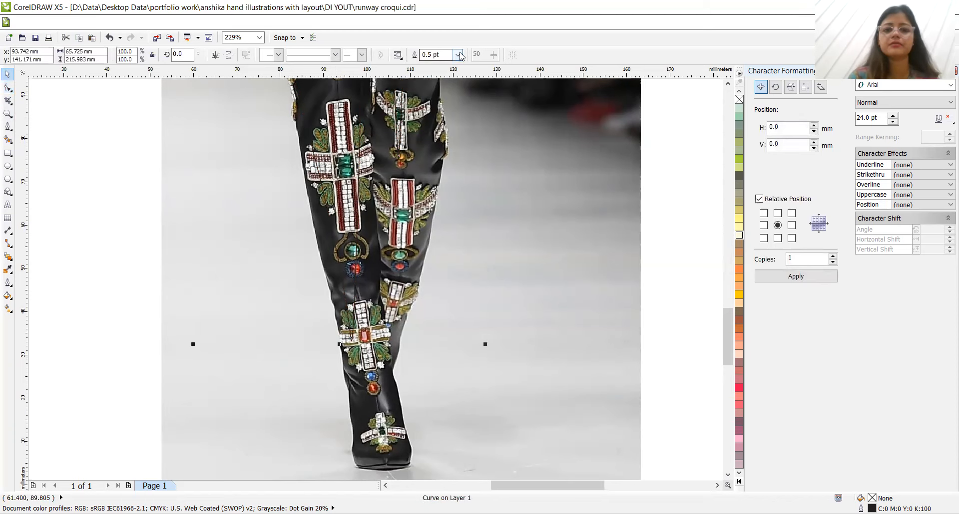
click(458, 54)
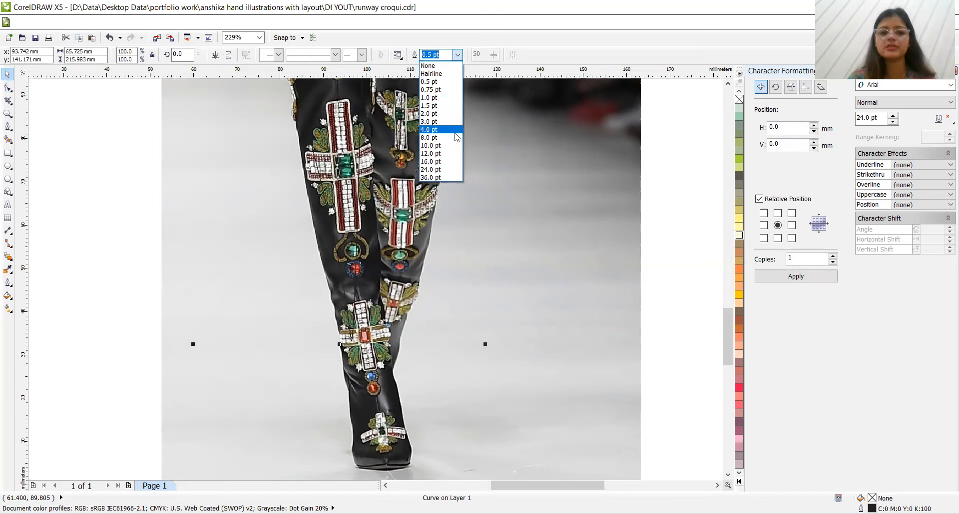
click(455, 129)
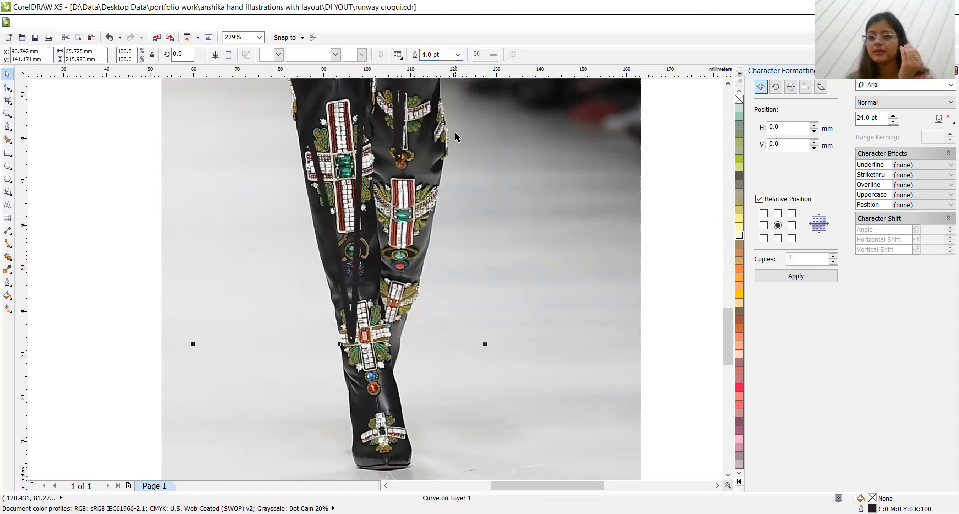
Step: Delete the leftover outline nodes on the boots and the stray node inside the jacket hem
click(9, 88)
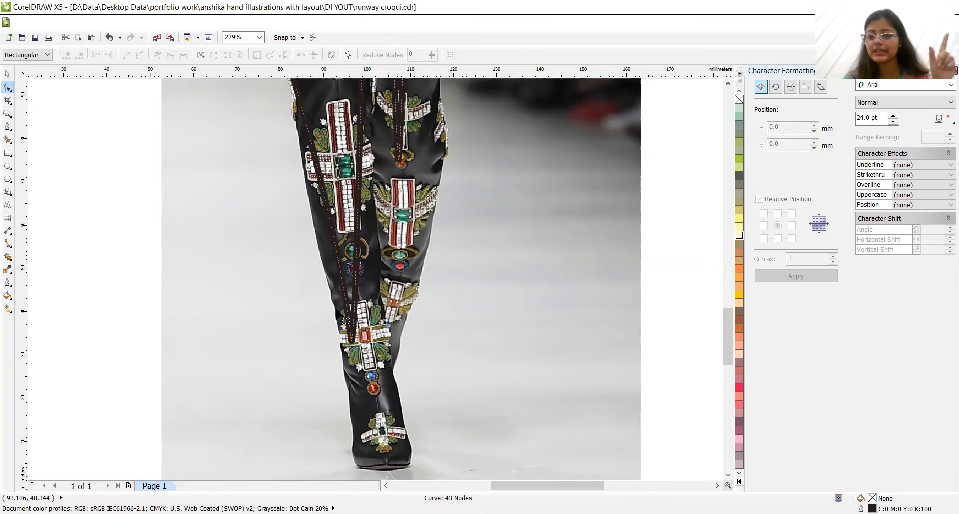
double_click(352, 343)
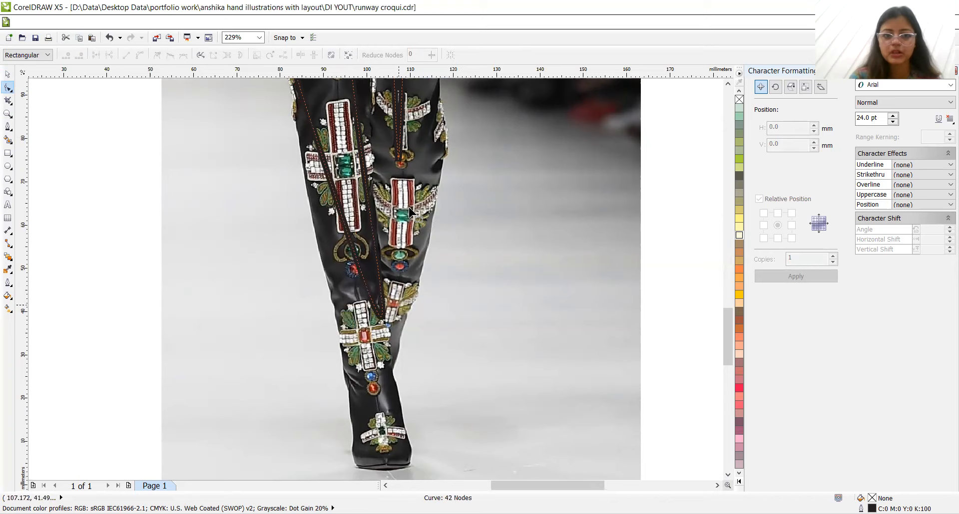
double_click(399, 159)
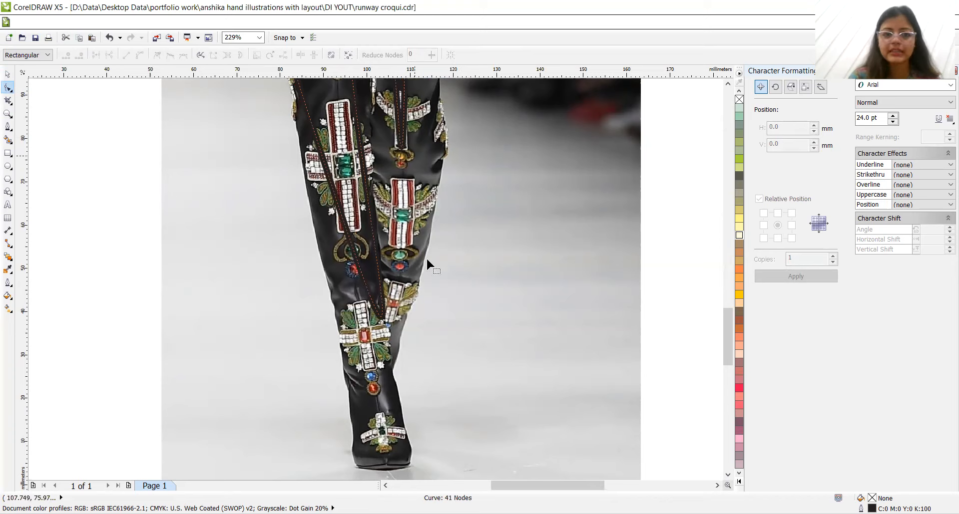
drag(385, 324, 306, 121)
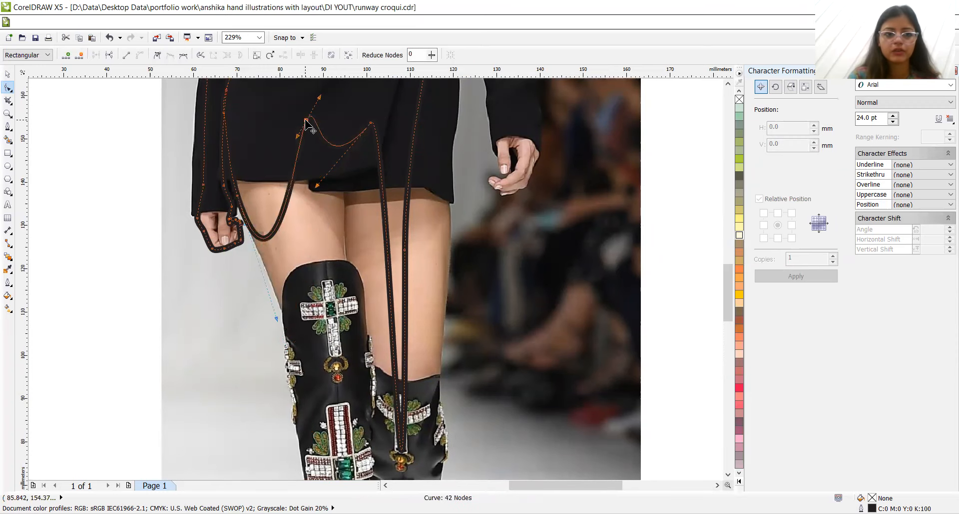
double_click(306, 121)
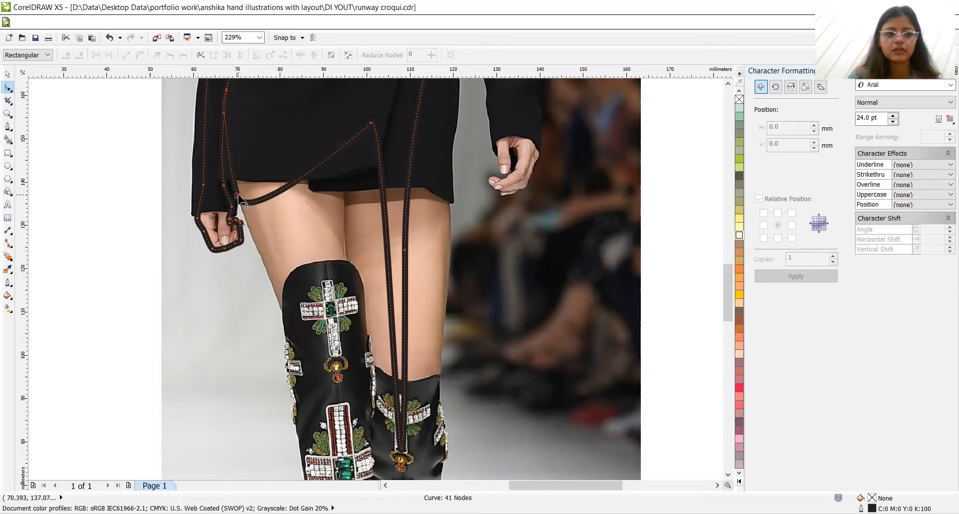
Step: Shape the lower torso by moving nodes to the crotch and the outer hip at the jacket hem, deleting the extra node between them
drag(238, 198, 349, 190)
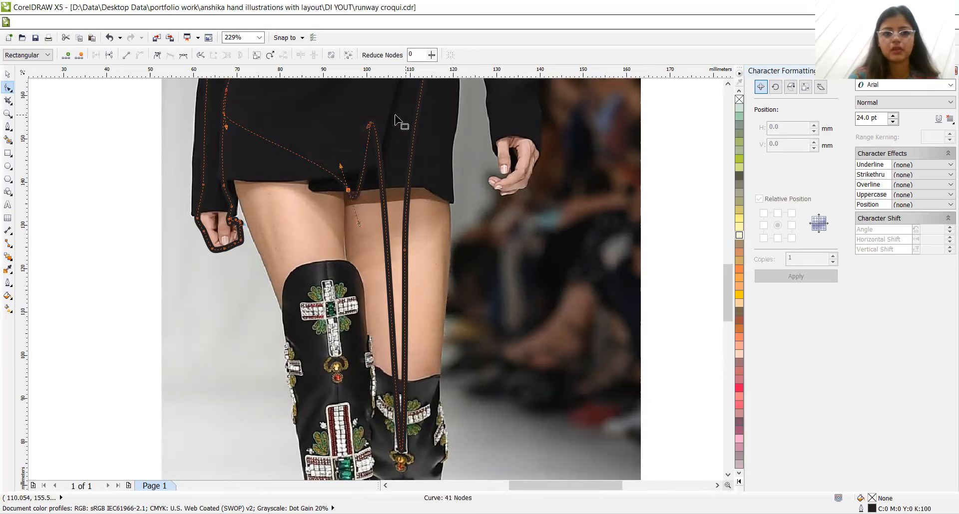
double_click(370, 125)
drag(404, 251, 452, 181)
key(z)
key(F3)
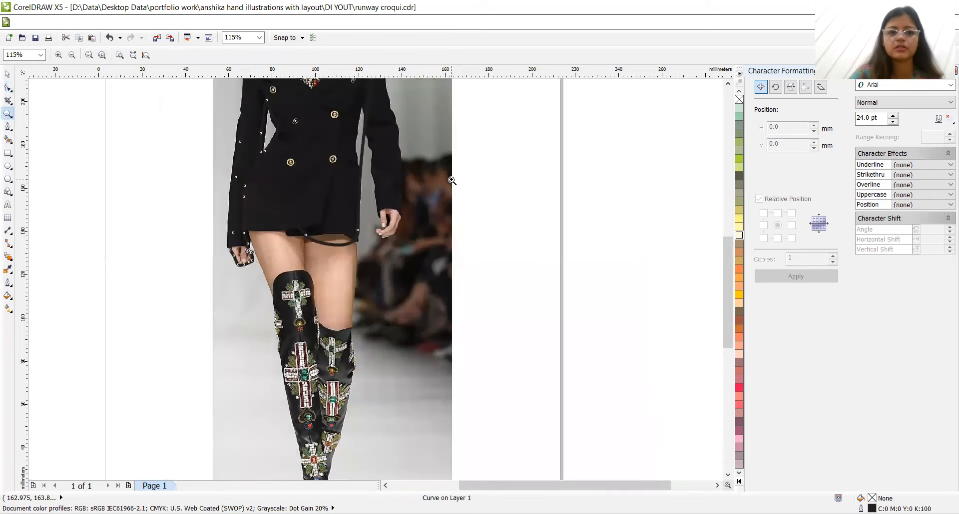
Step: Rework the line between crotch and outer hip so it rises diagonally across the jacket hem, adjusting the crotch and hip nodes
click(10, 90)
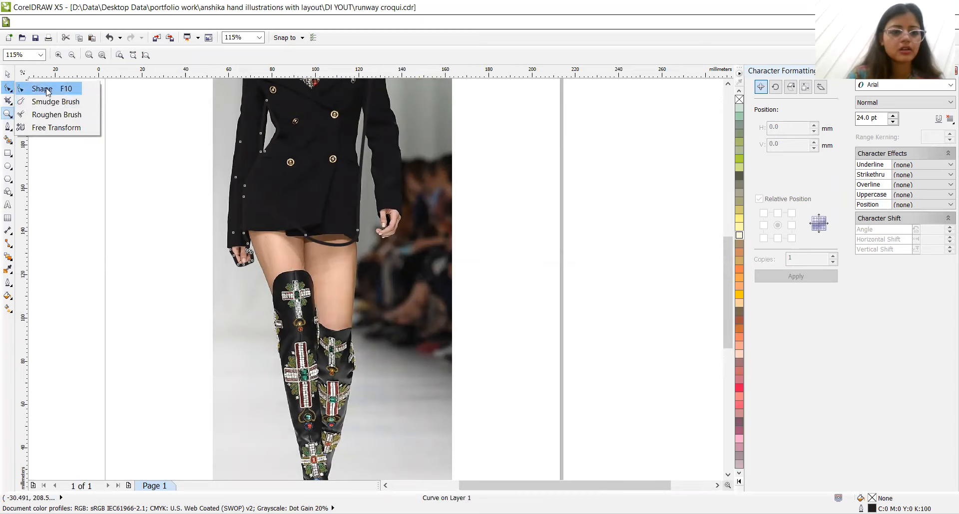
click(70, 92)
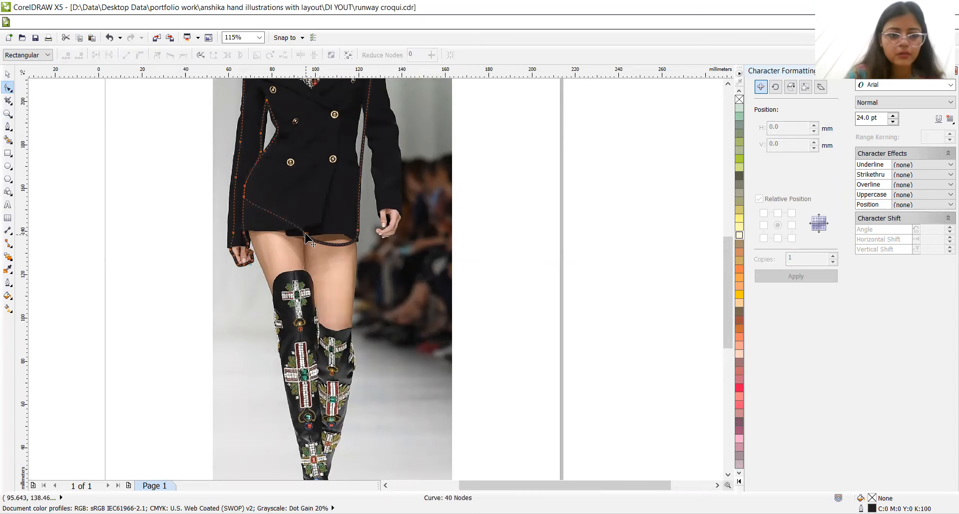
click(245, 199)
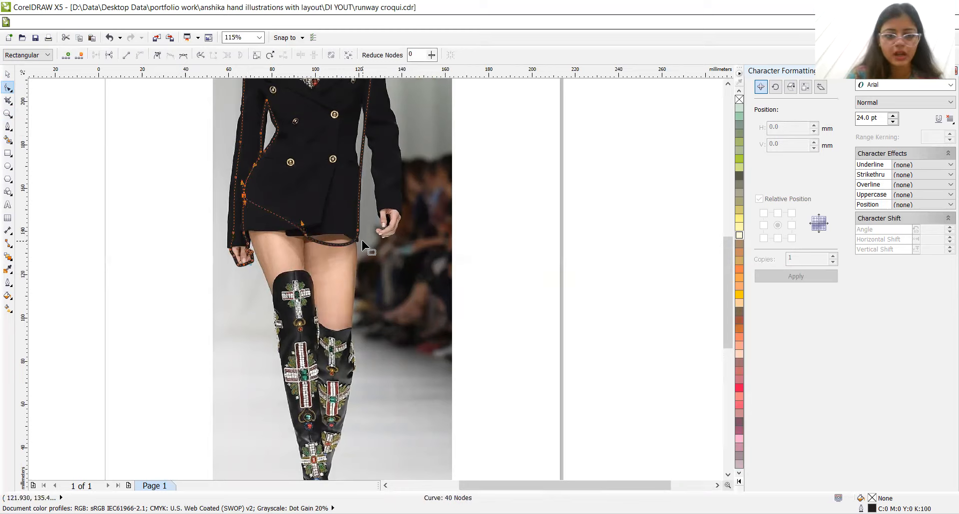
click(340, 243)
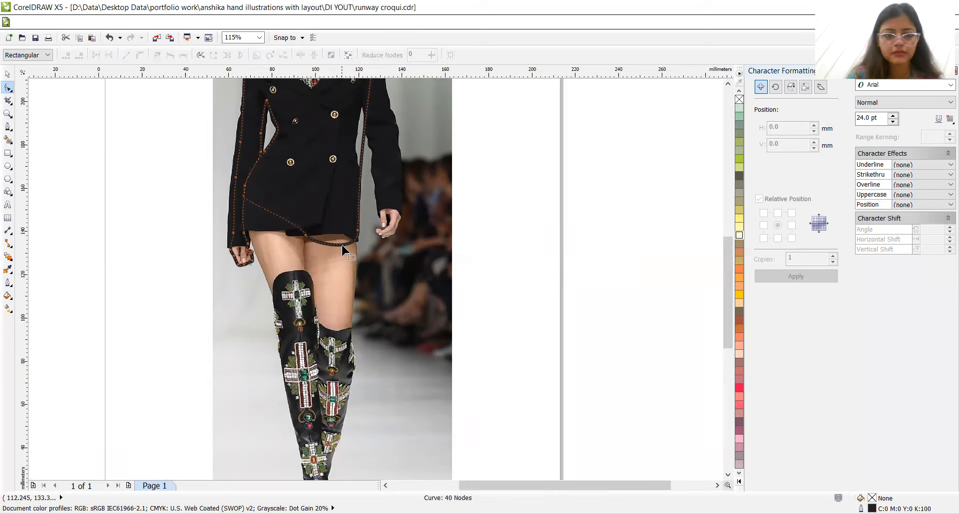
drag(357, 231, 317, 230)
click(329, 213)
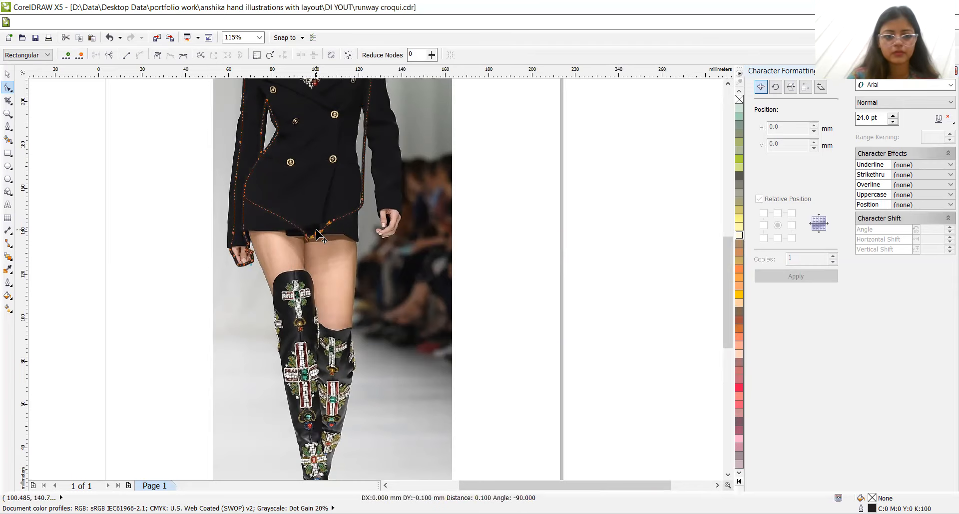
key(Down)
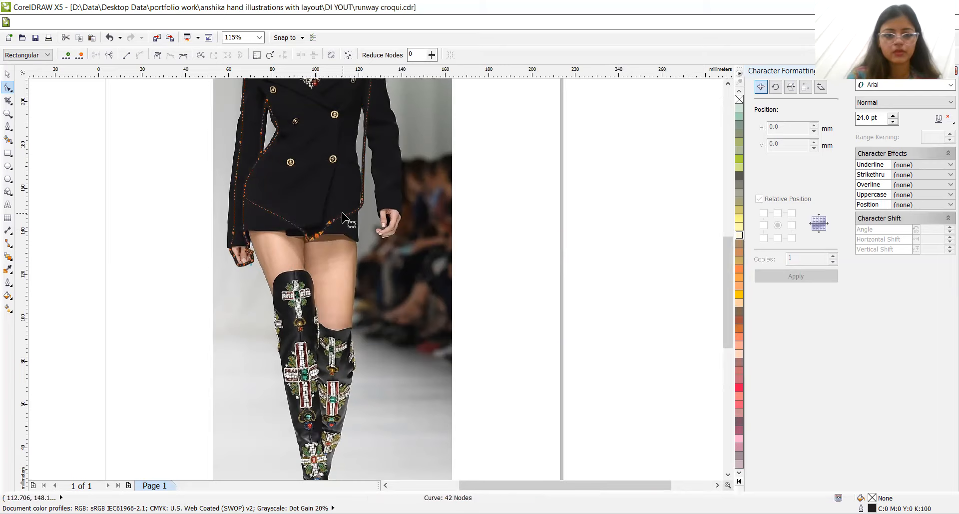
drag(364, 199, 364, 198)
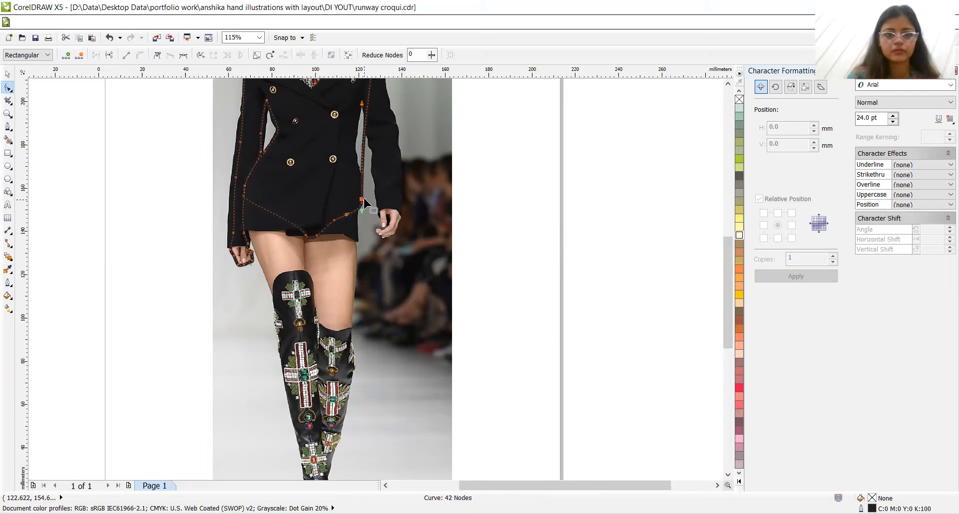
Step: Add two nodes on the torso's open side and position them at the underarm and the waist
double_click(366, 114)
drag(366, 114, 359, 101)
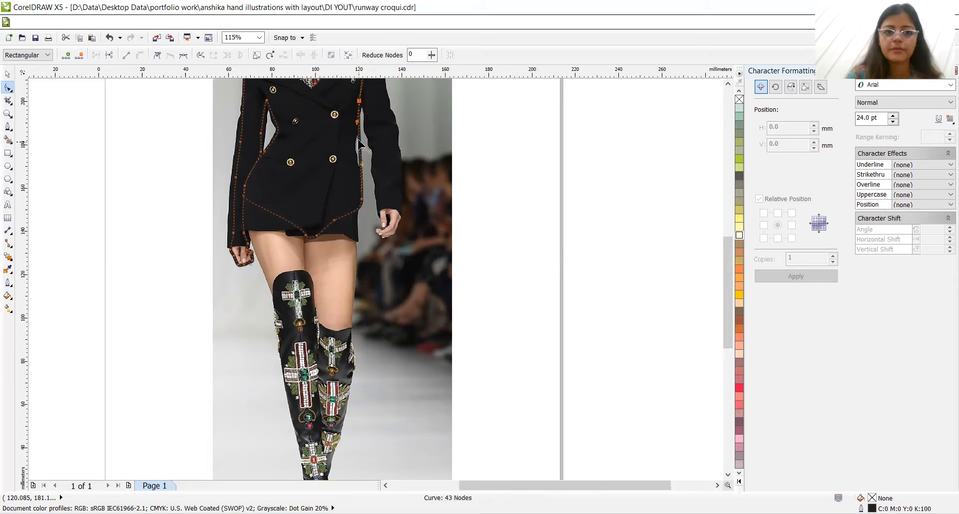
double_click(358, 139)
drag(359, 139, 354, 149)
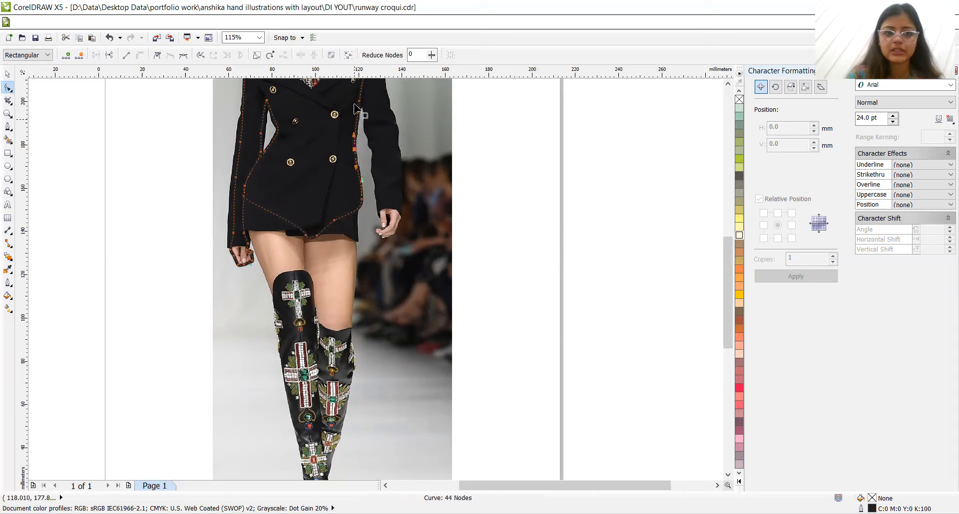
Step: Trace the outer sleeve down to the hand with nodes at the elbow and forearm
click(728, 84)
click(368, 147)
drag(368, 147, 389, 315)
drag(381, 196, 393, 201)
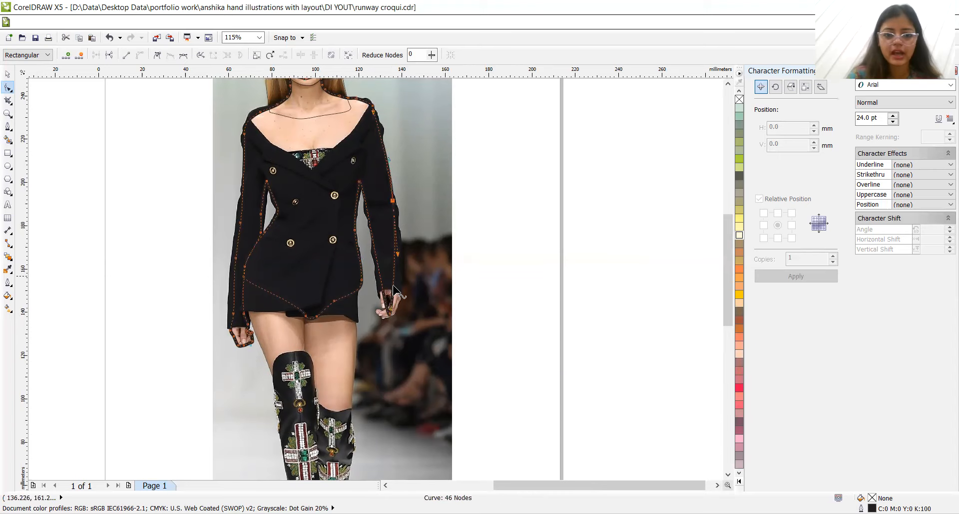
double_click(394, 263)
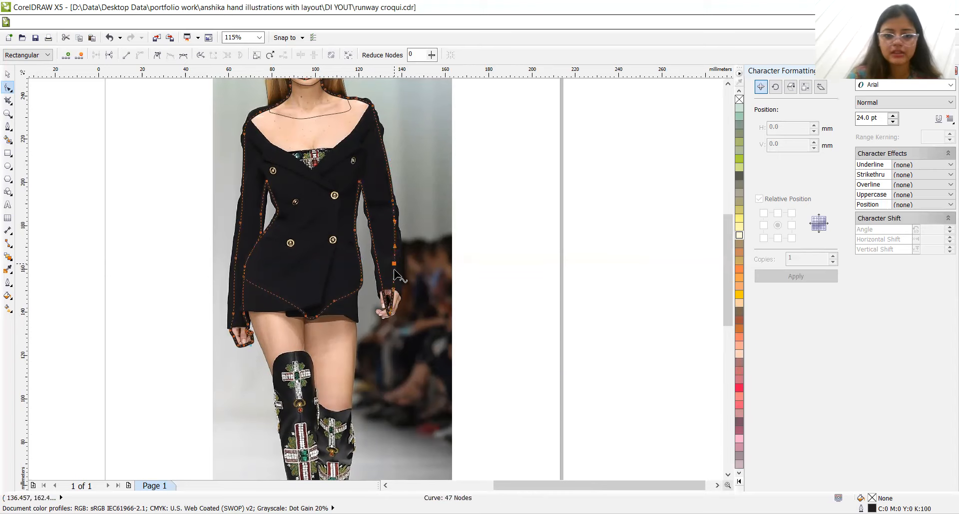
Step: Outline the hand below the sleeve by adding nodes at the wrist and fingers and moving them onto the hand's contour
double_click(394, 288)
drag(393, 287, 389, 312)
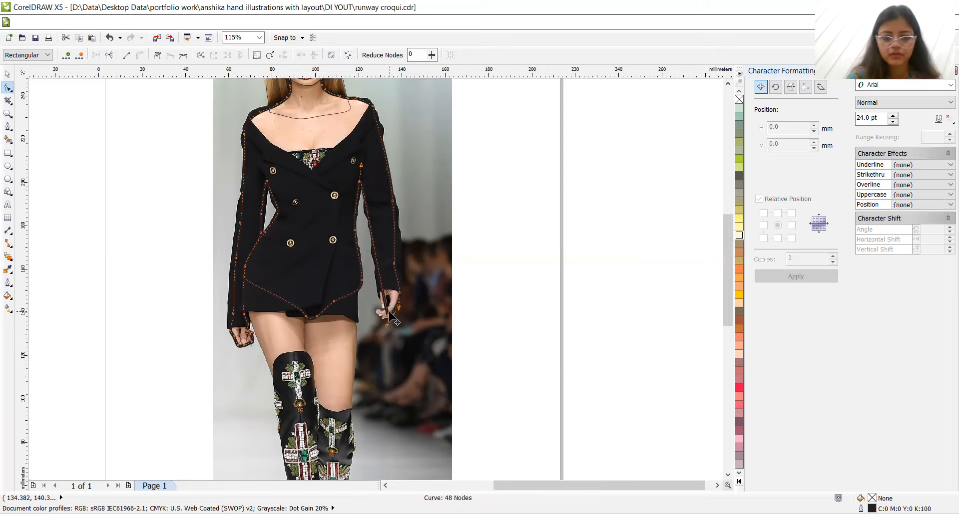
double_click(386, 308)
mouse_move(385, 307)
mouse_down()
mouse_move(377, 311)
mouse_move(386, 301)
mouse_up()
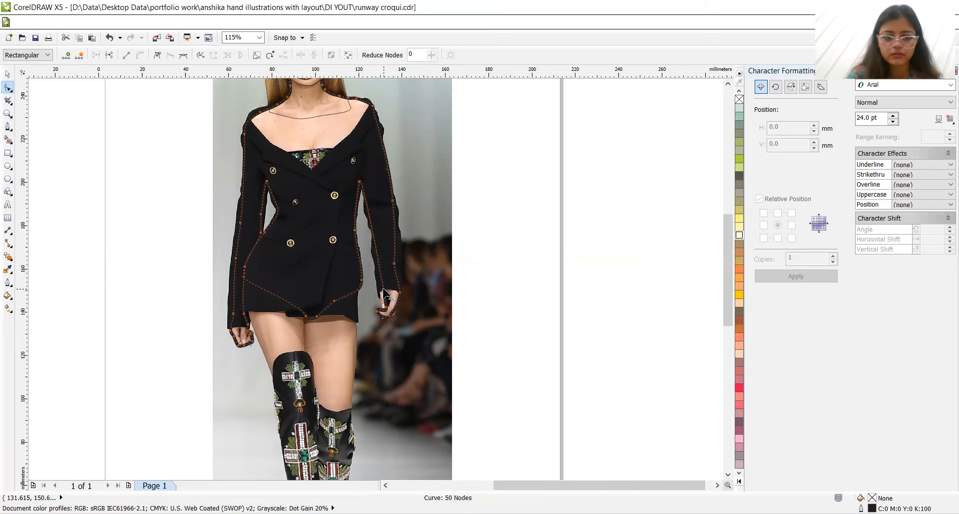
double_click(386, 296)
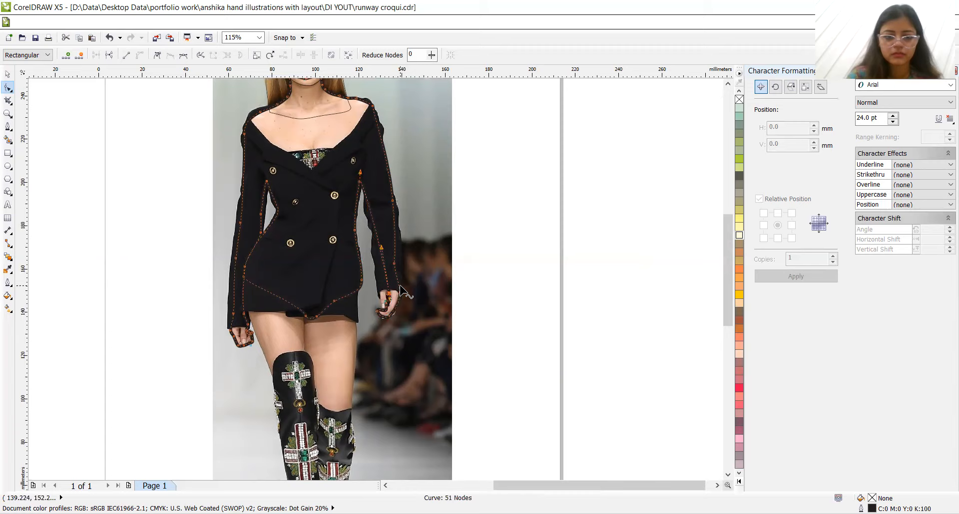
double_click(387, 282)
drag(387, 282, 382, 306)
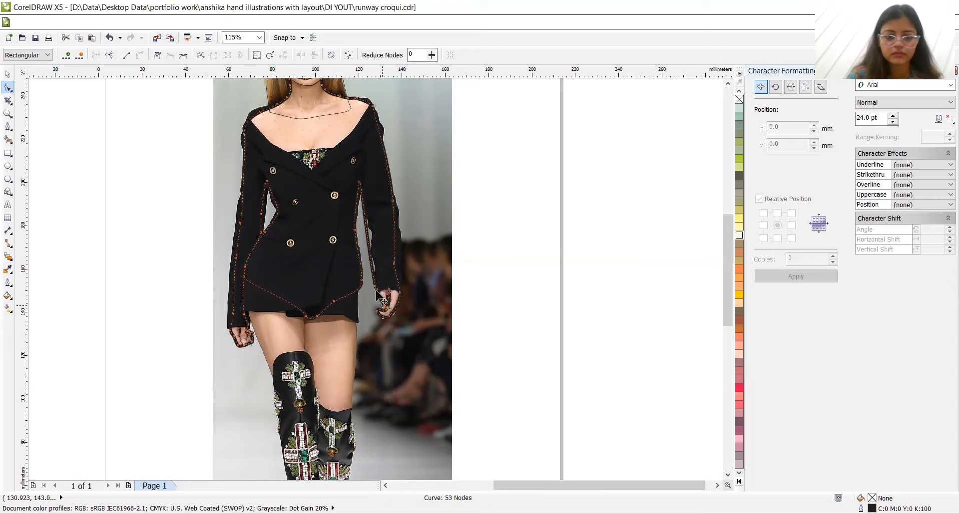
Step: Fit the inner sleeve line to the arm by adding and positioning nodes at the inner elbow and forearm
double_click(367, 231)
drag(367, 231, 370, 227)
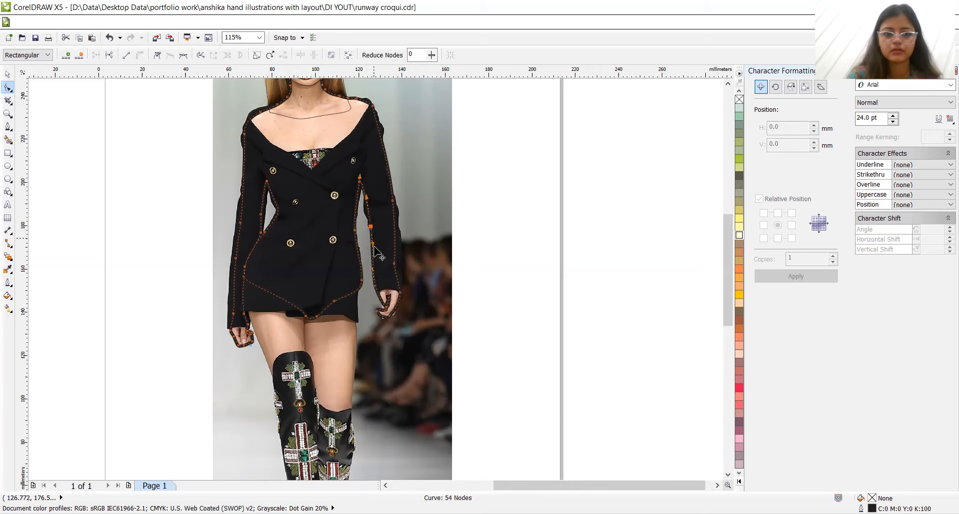
double_click(374, 273)
drag(374, 273, 375, 262)
double_click(376, 263)
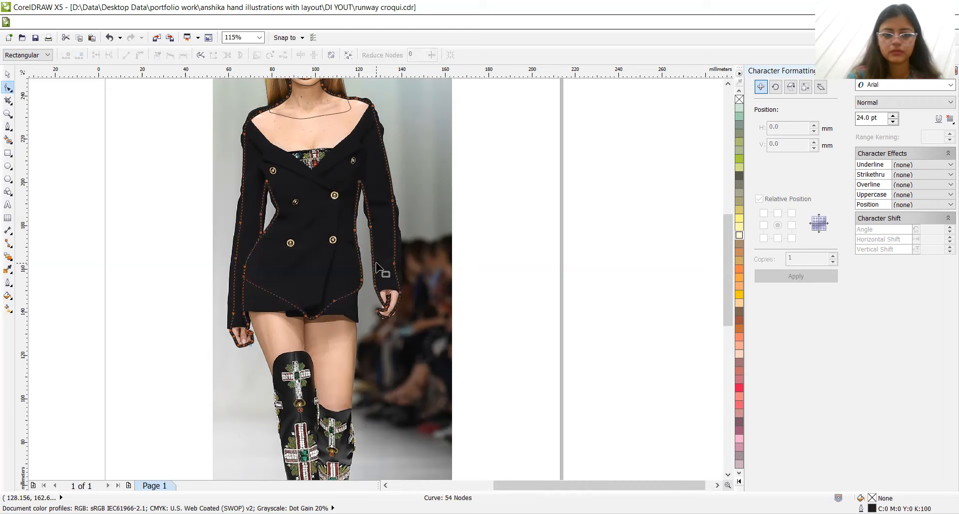
click(375, 274)
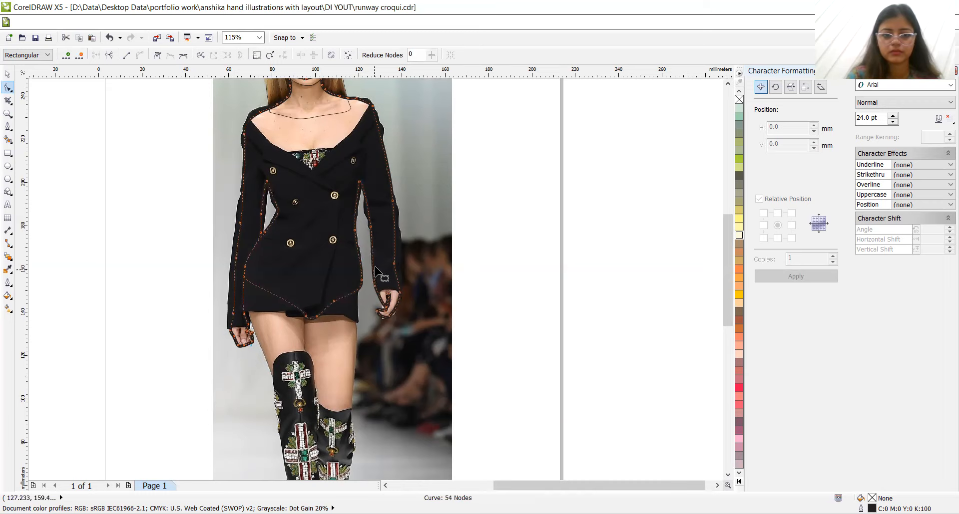
double_click(375, 273)
drag(374, 273, 382, 271)
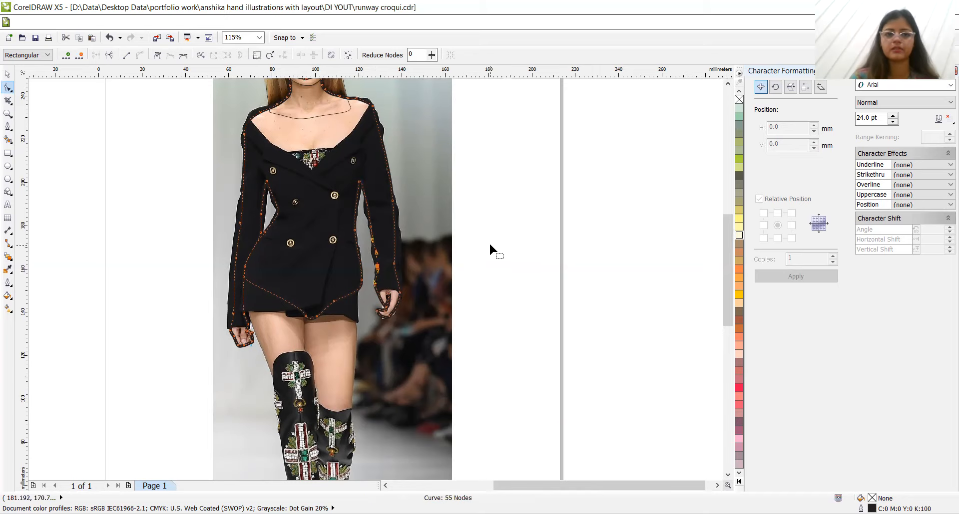
Step: Set the figure curve's outline width to 1.0 pt
click(7, 76)
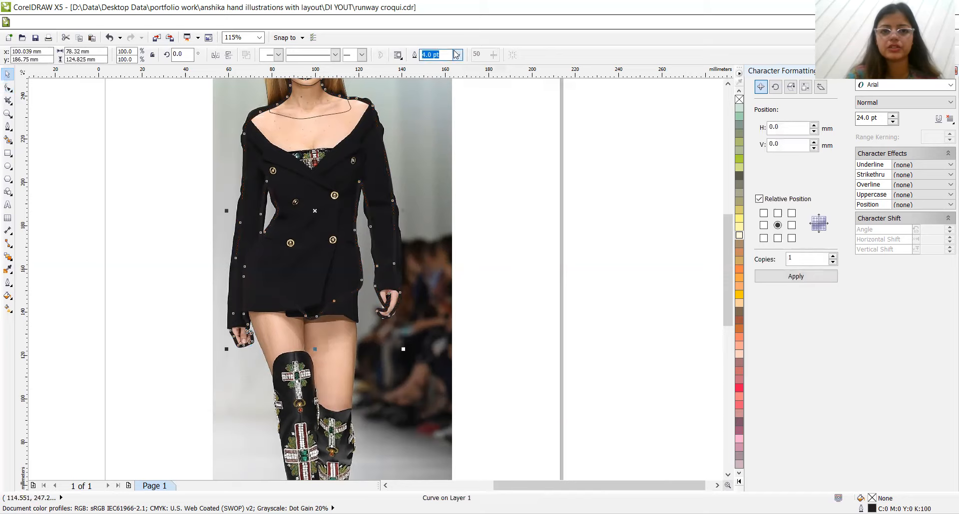
click(457, 55)
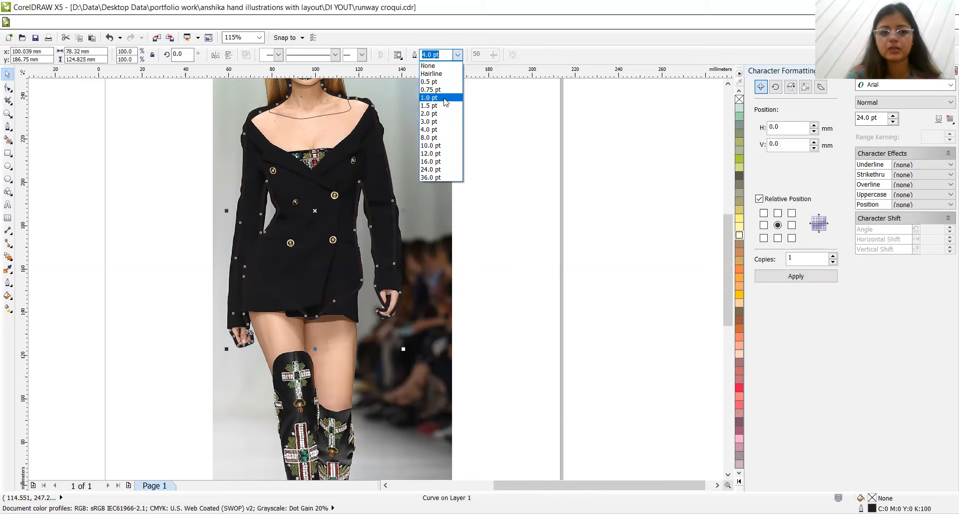
click(445, 98)
Step: Move the body outline off the photo onto the blank area to inspect its shape, and undo the move
drag(126, 388, 490, 128)
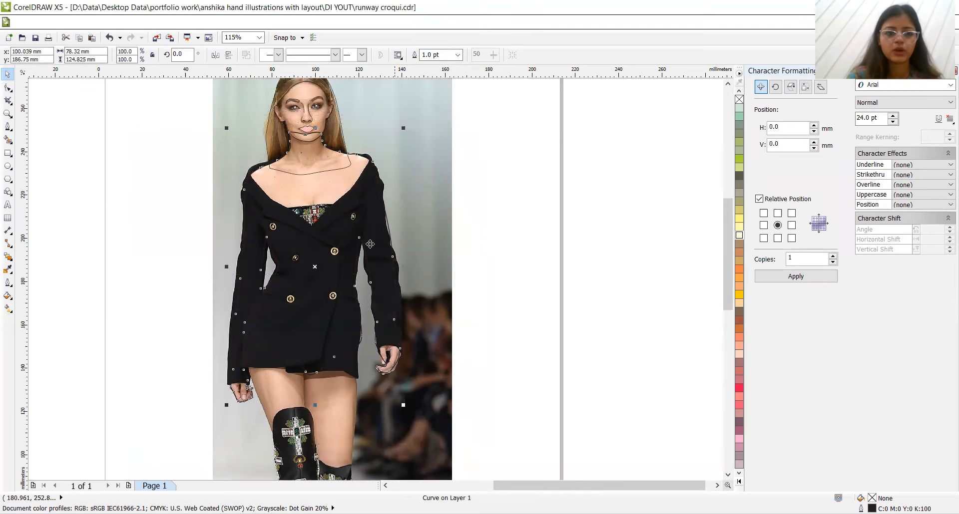
drag(318, 267, 613, 210)
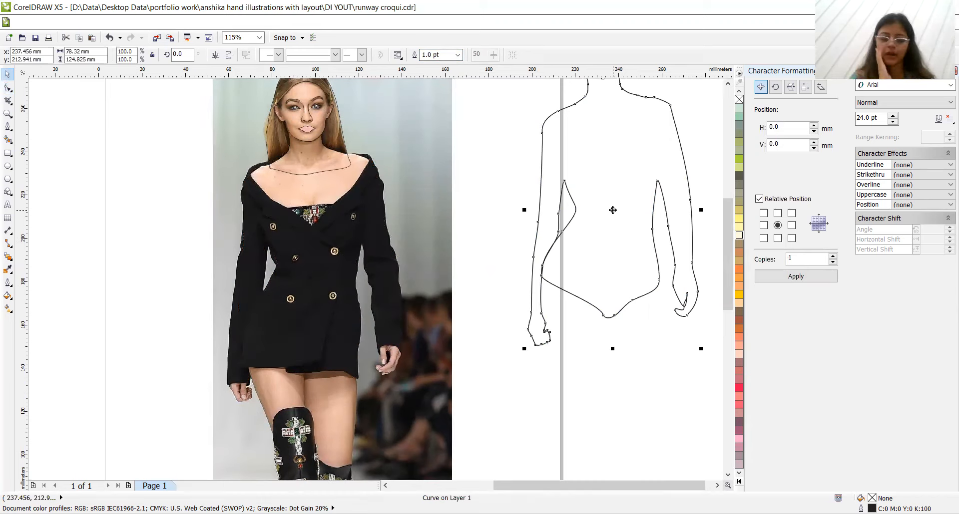
key(ctrl+z)
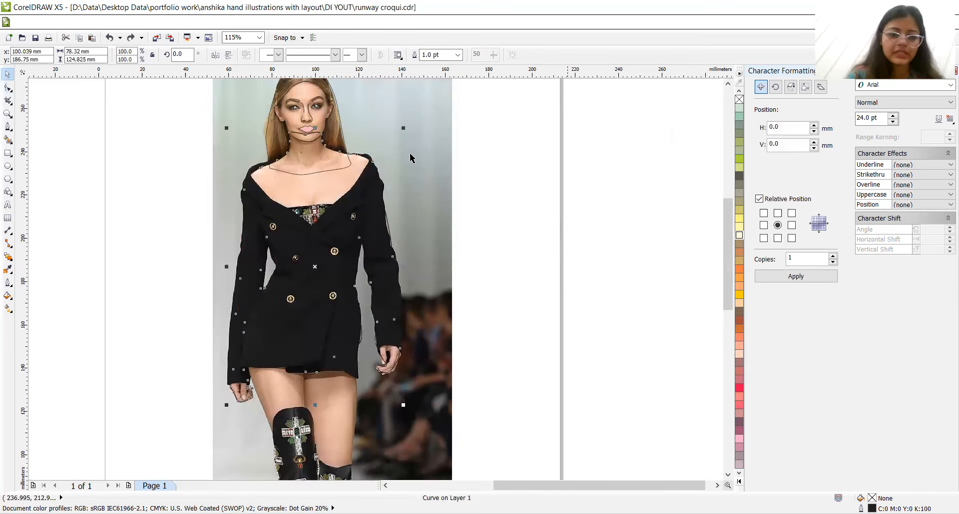
Step: Refine the inner elbow and underarm nodes, add a node on the torso side above the waist, and delete the waist node
click(8, 89)
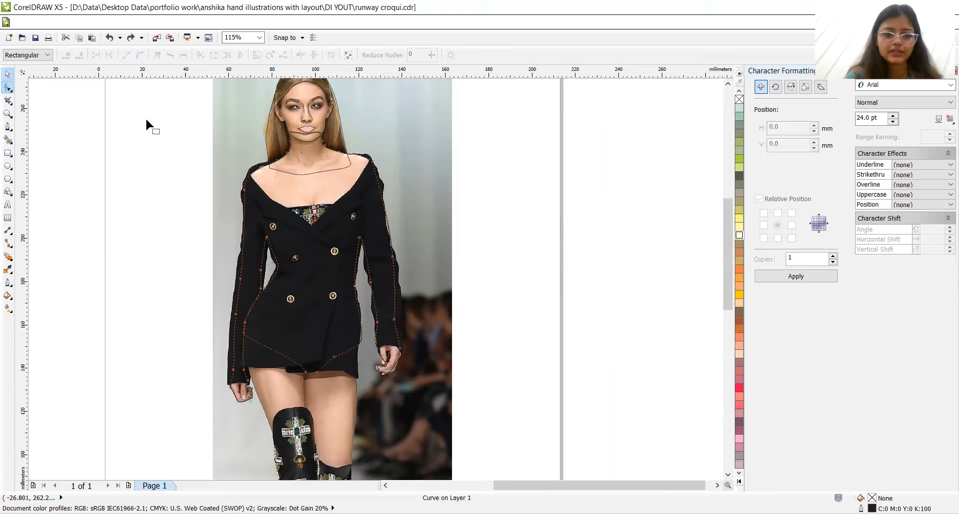
drag(371, 285, 375, 274)
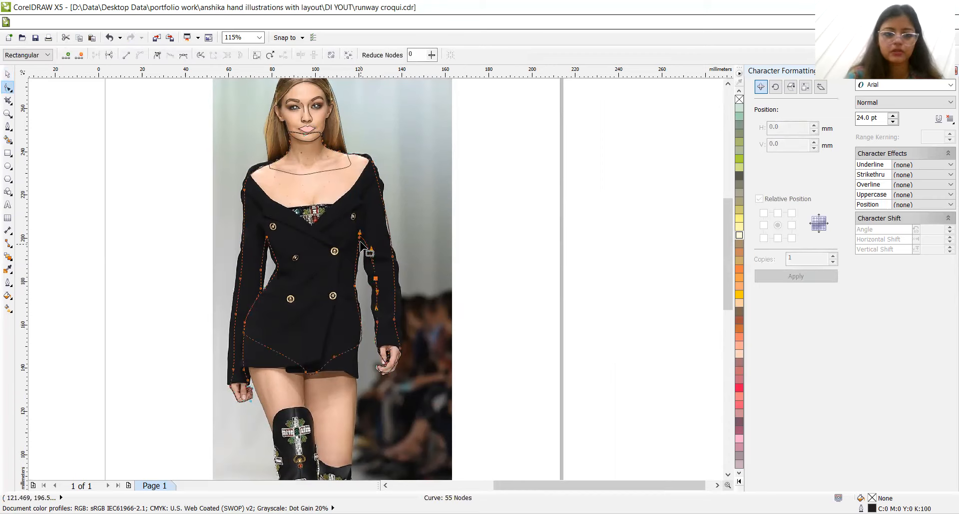
mouse_move(360, 238)
mouse_down()
mouse_move(368, 210)
mouse_move(361, 235)
mouse_up()
double_click(358, 259)
drag(358, 259, 355, 259)
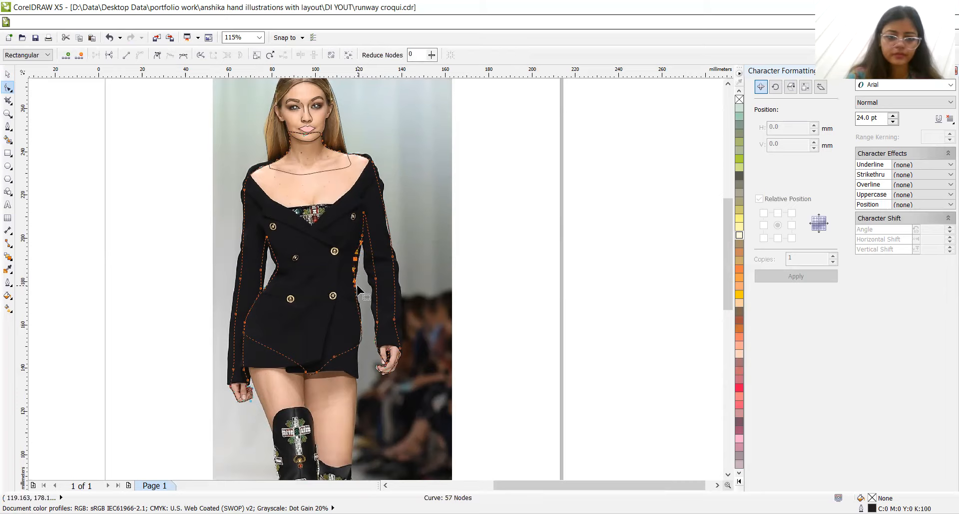
double_click(354, 287)
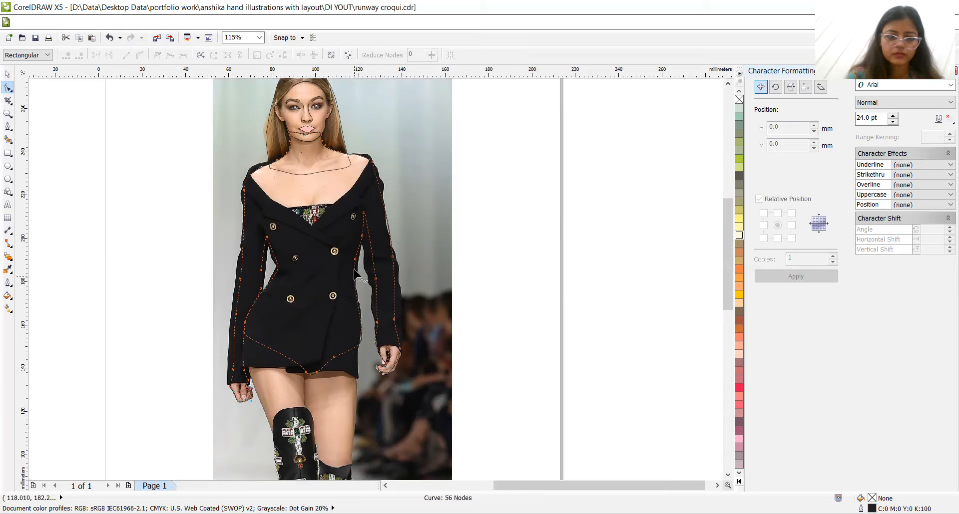
Step: Refine the inner line of the arm beside the dark background by repositioning the elbow node and adding nodes at the forearm and upper arm
mouse_move(355, 260)
mouse_down()
mouse_move(348, 304)
mouse_move(352, 272)
mouse_move(373, 278)
mouse_move(367, 247)
mouse_move(369, 265)
mouse_up()
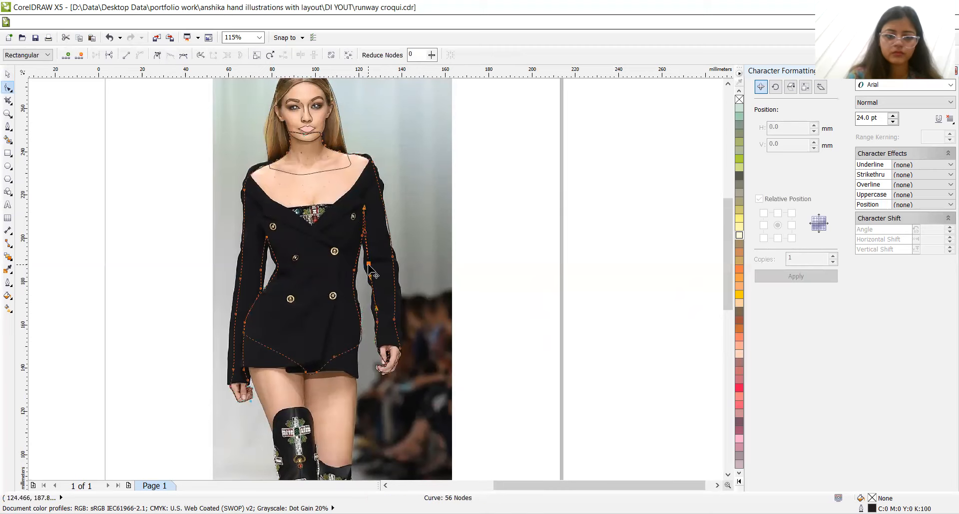
double_click(372, 291)
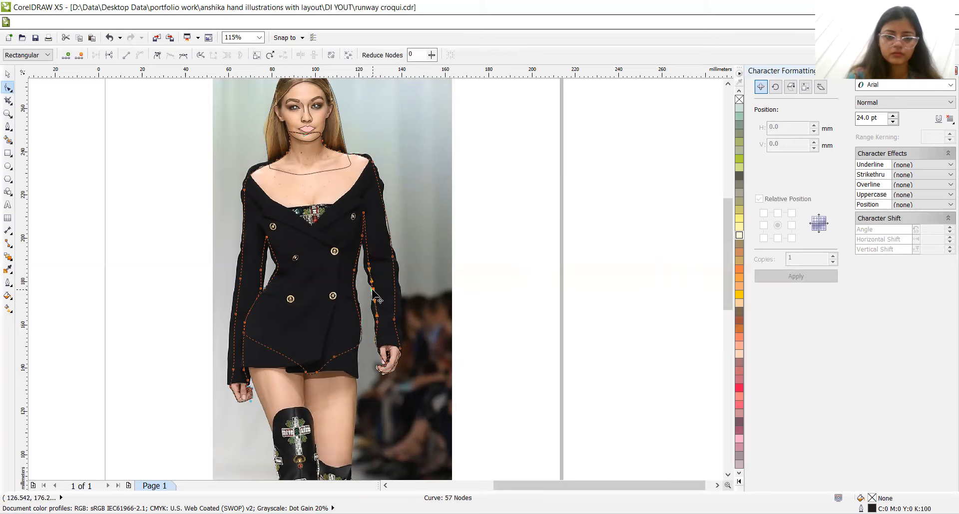
drag(376, 292, 376, 293)
key(Down)
key(Down)
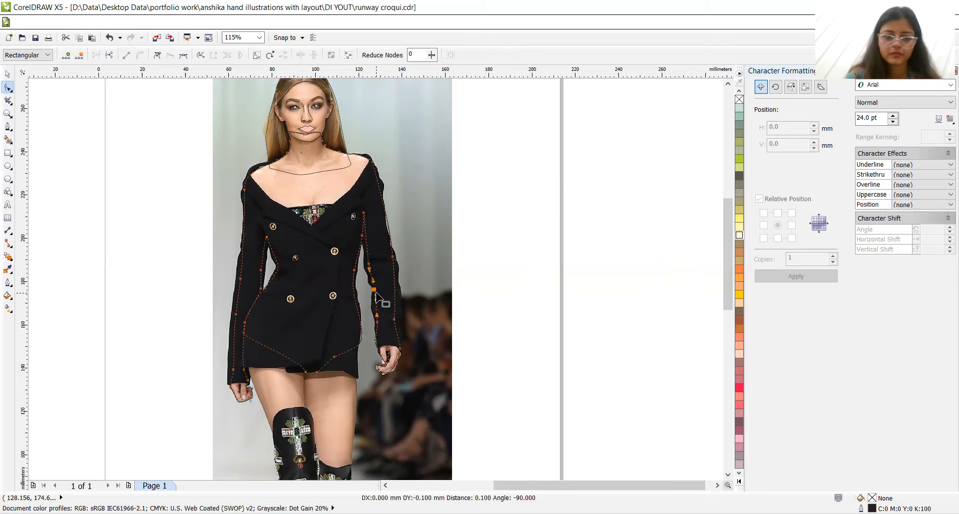
key(Right)
key(Right)
key(Right)
key(Right)
key(Right)
key(Right)
key(Right)
key(Right)
key(Right)
key(Right)
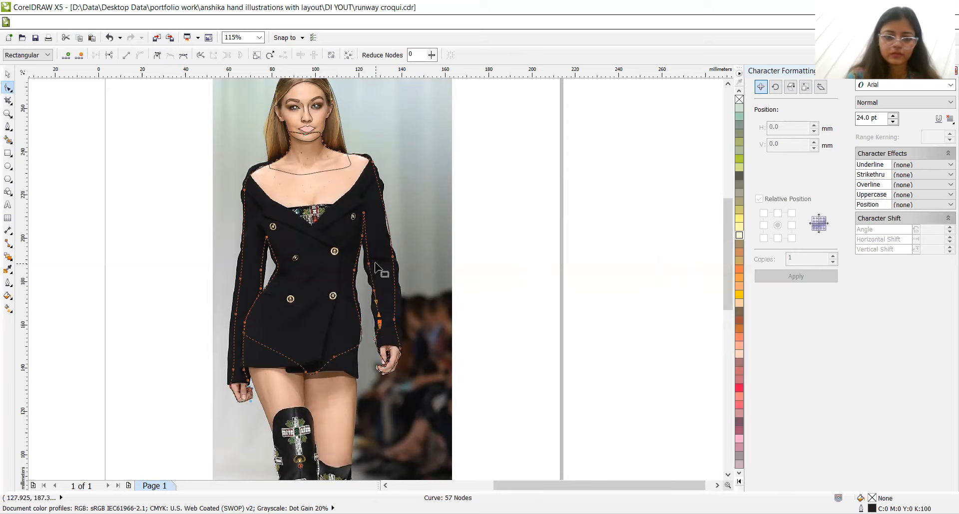
double_click(365, 229)
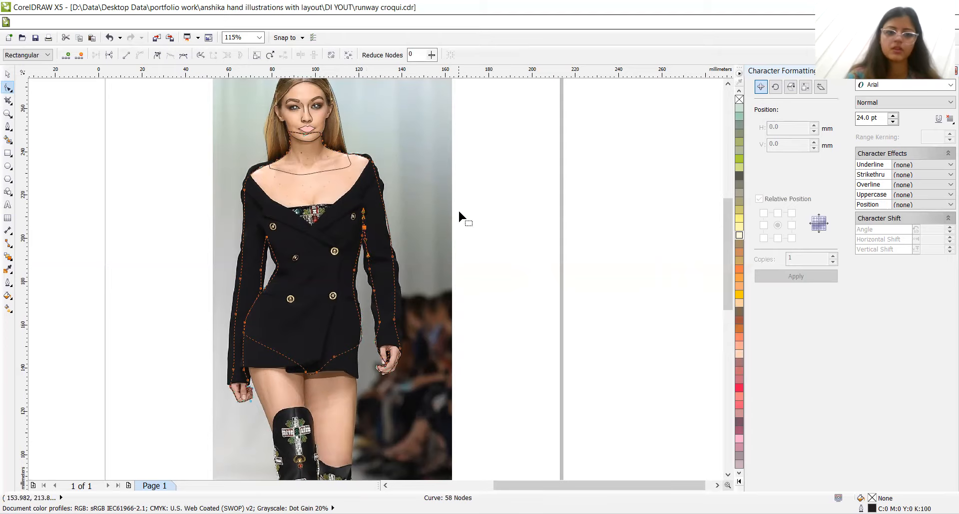
Step: Select the two objects that make up the face, hair and neck, and group them
click(728, 475)
click(727, 475)
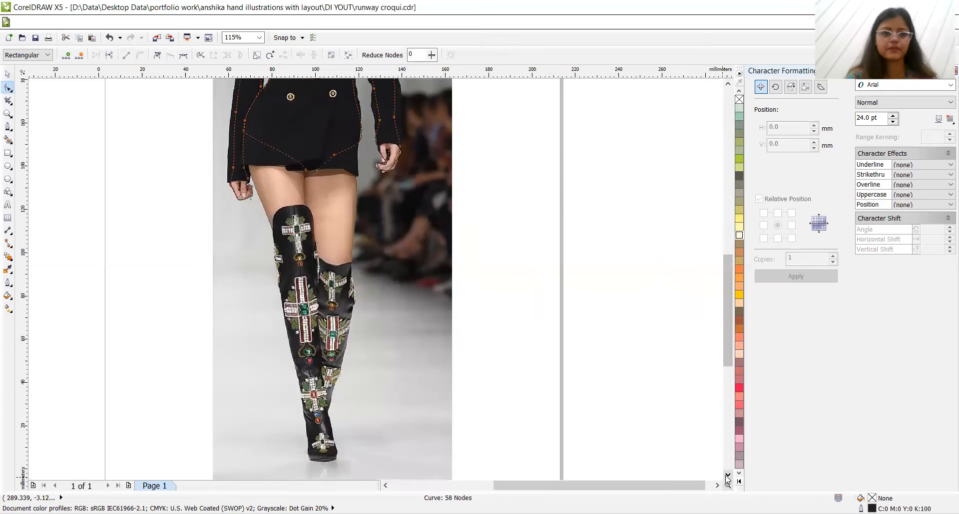
key(z)
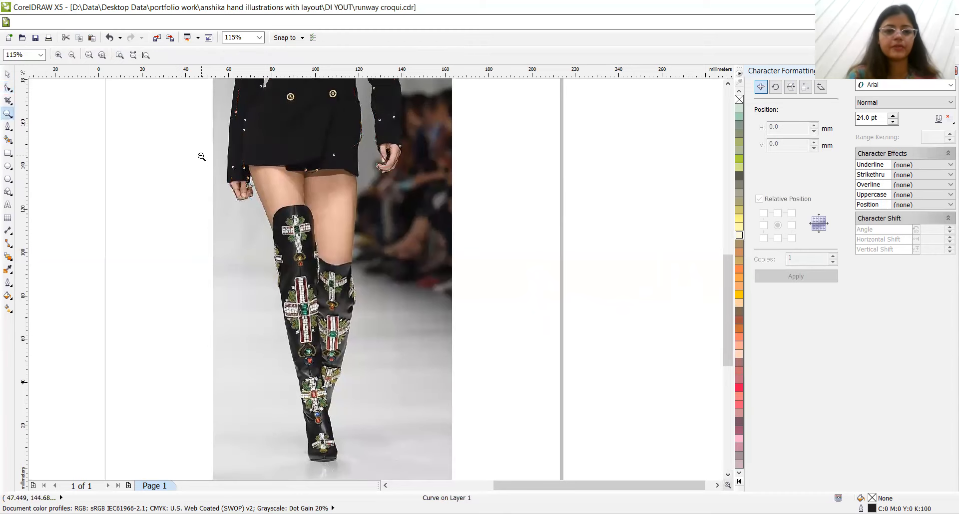
right_click(201, 157)
click(8, 73)
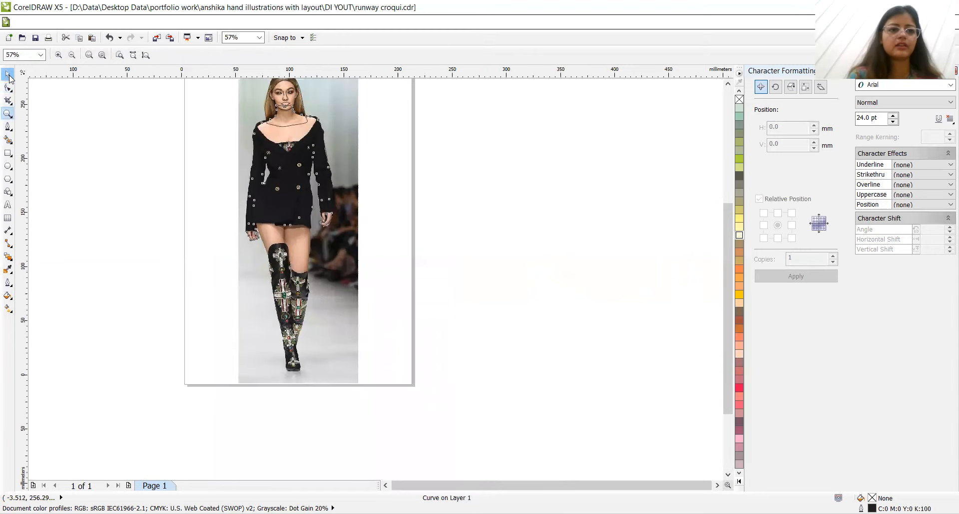
drag(123, 264, 365, 121)
click(256, 117)
drag(245, 100, 333, 216)
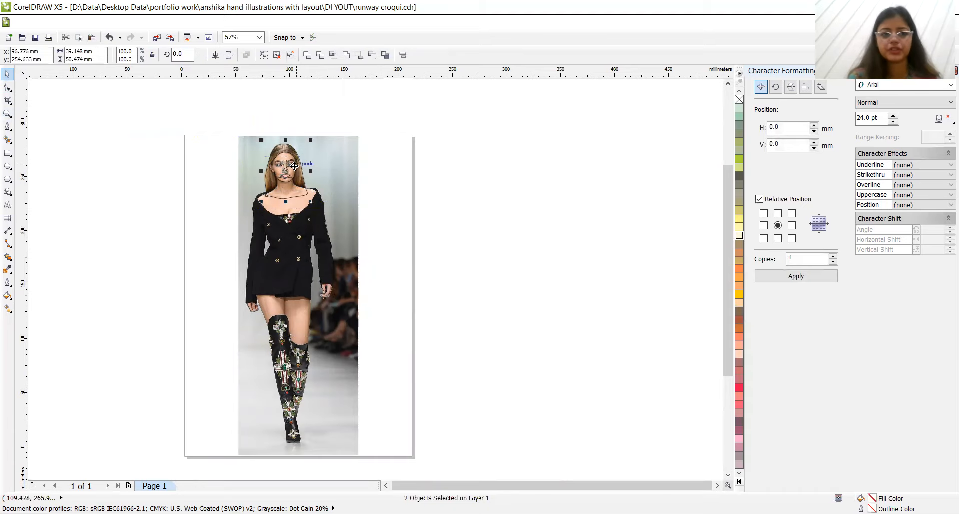
right_click(288, 171)
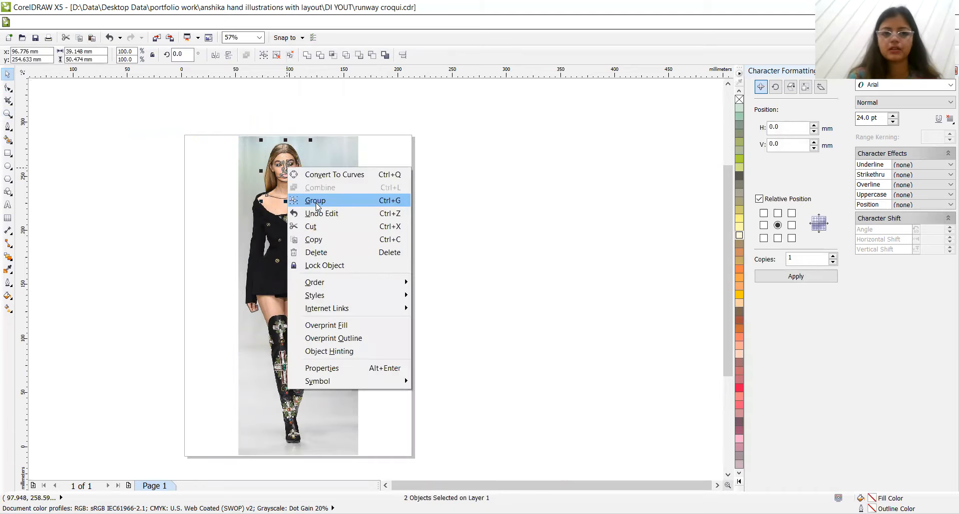
click(315, 205)
Step: Try trimming the head group's neck overlap with the body outline, move the photo aside to inspect it, and undo both changes
drag(194, 107, 384, 343)
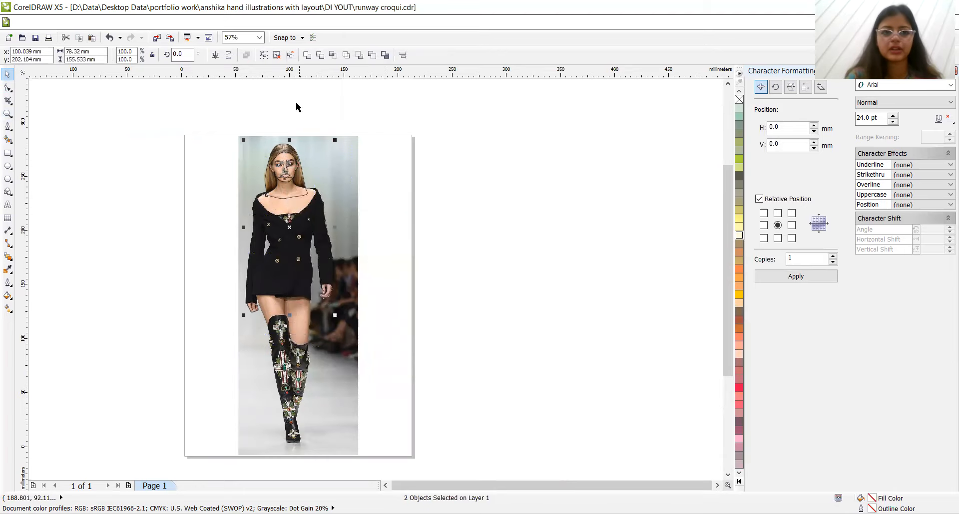
click(283, 171)
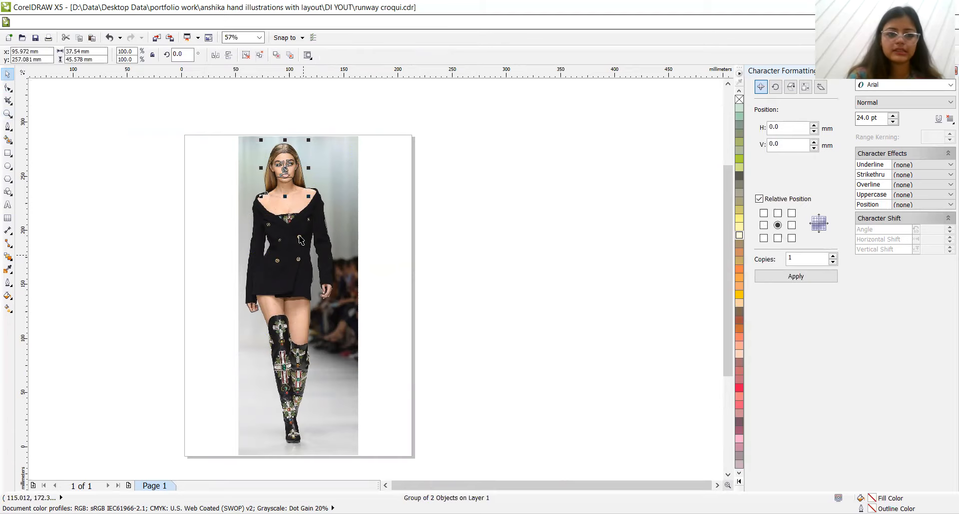
drag(339, 180, 505, 185)
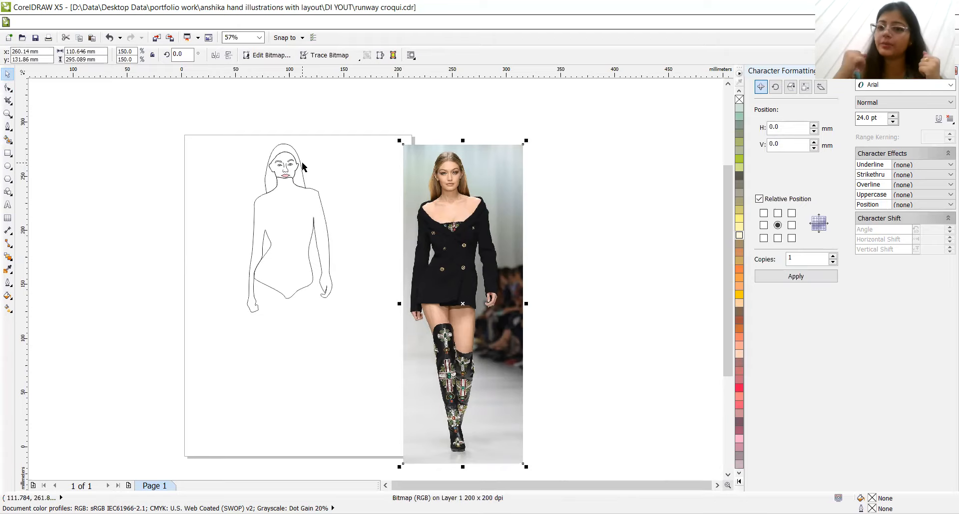
key(ctrl+z)
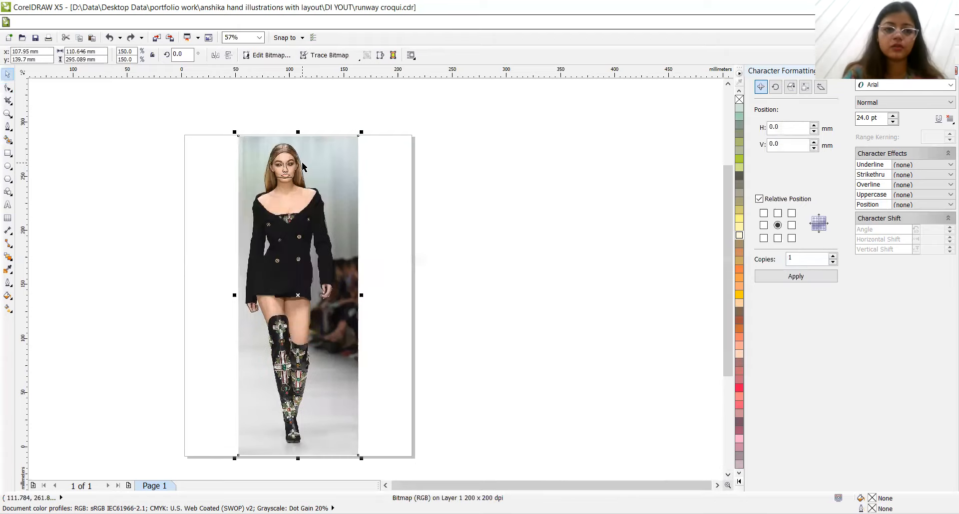
key(ctrl+z)
Step: Reshape the top of the body outline's neck to follow the chin and jaw by moving its centre node and adding curve nodes on both sides
key(z)
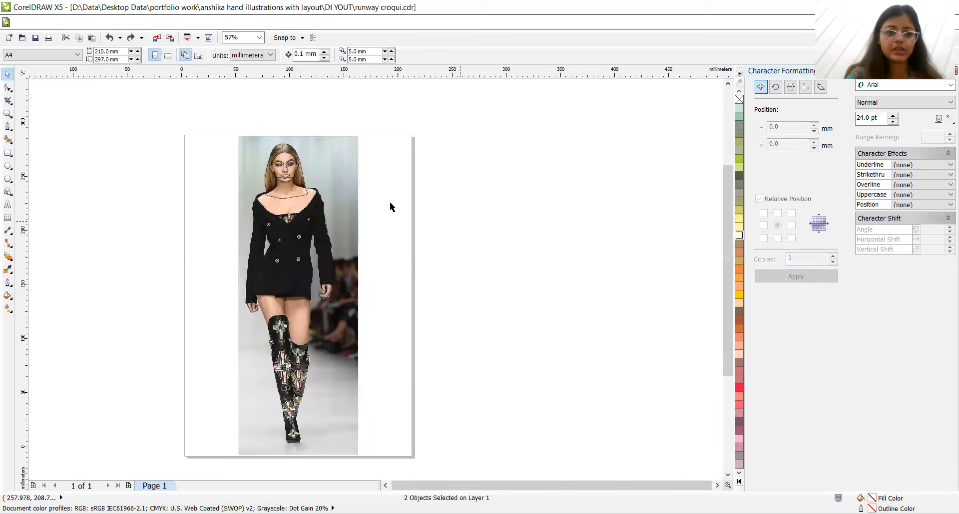
click(295, 180)
click(295, 180)
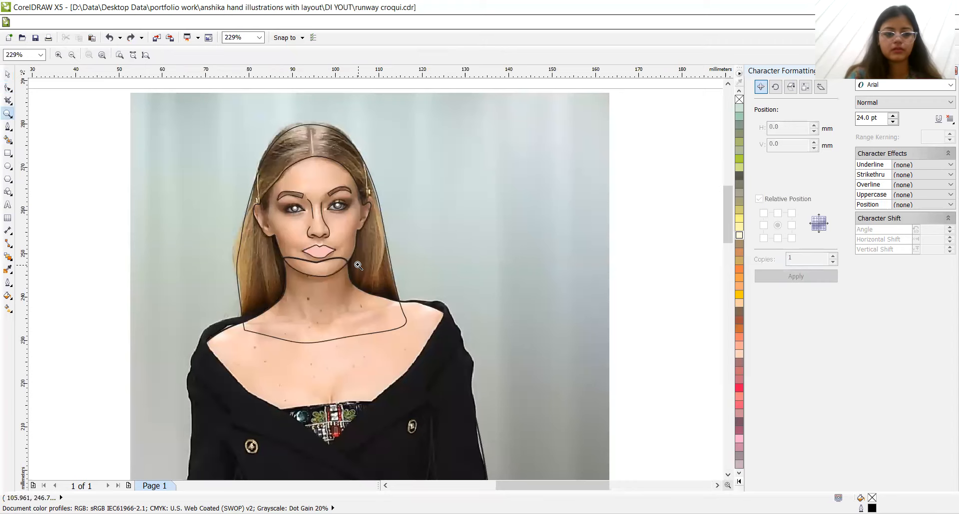
click(358, 265)
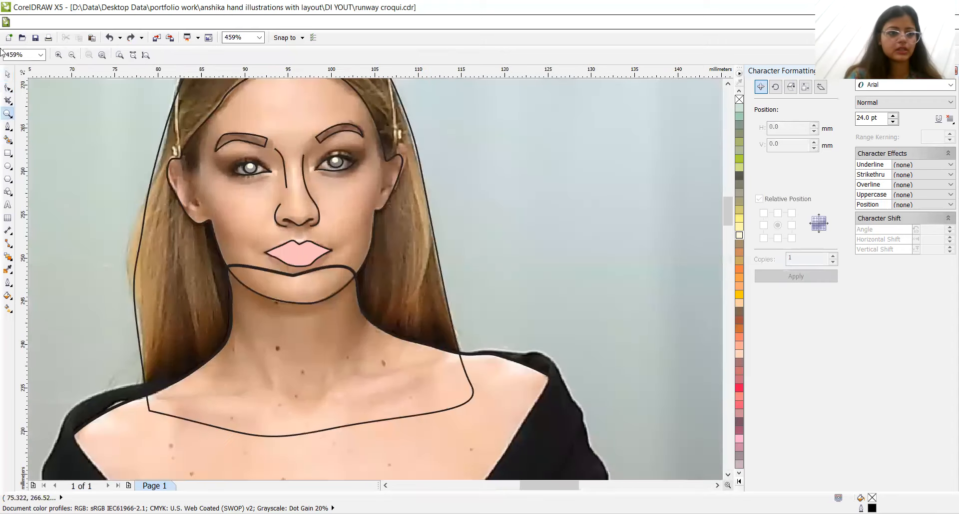
click(8, 87)
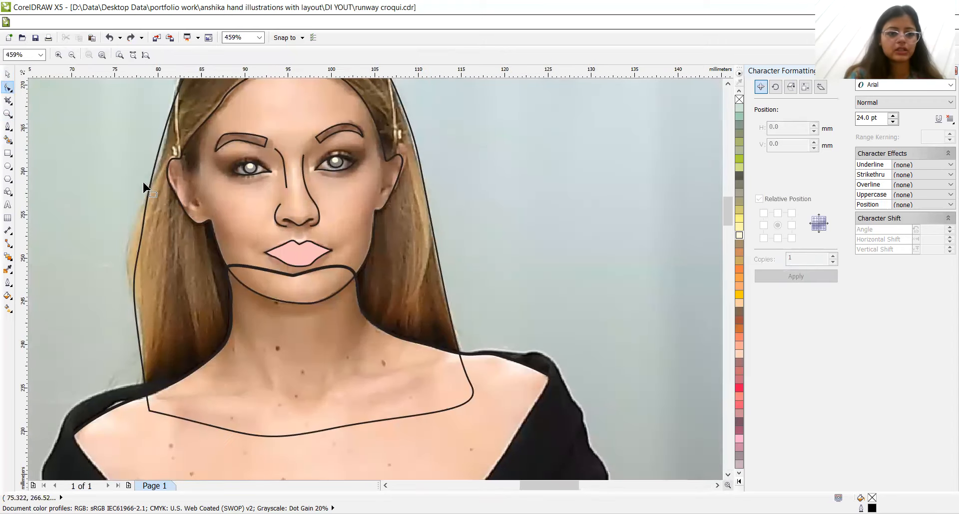
click(294, 275)
drag(294, 276, 300, 304)
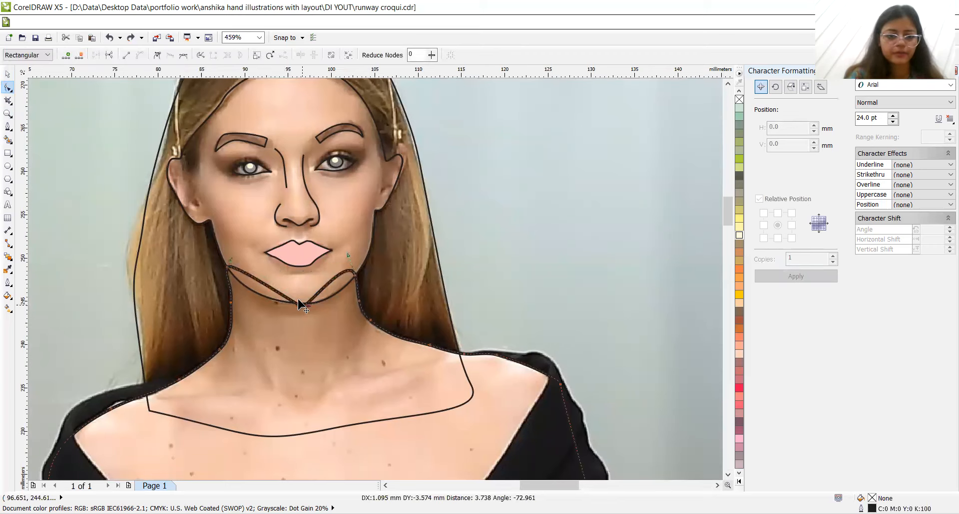
mouse_move(254, 280)
mouse_down()
mouse_move(246, 299)
mouse_move(246, 287)
mouse_up()
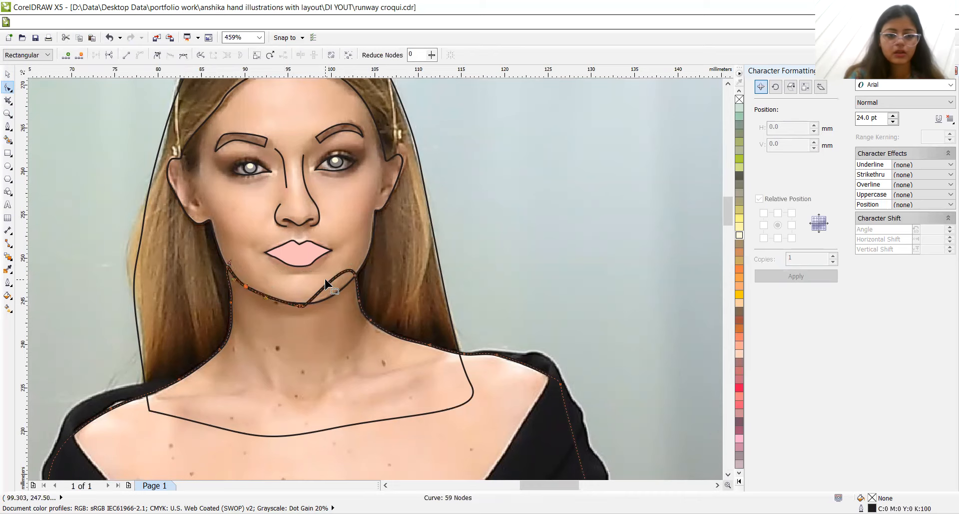
double_click(325, 283)
drag(326, 282, 345, 294)
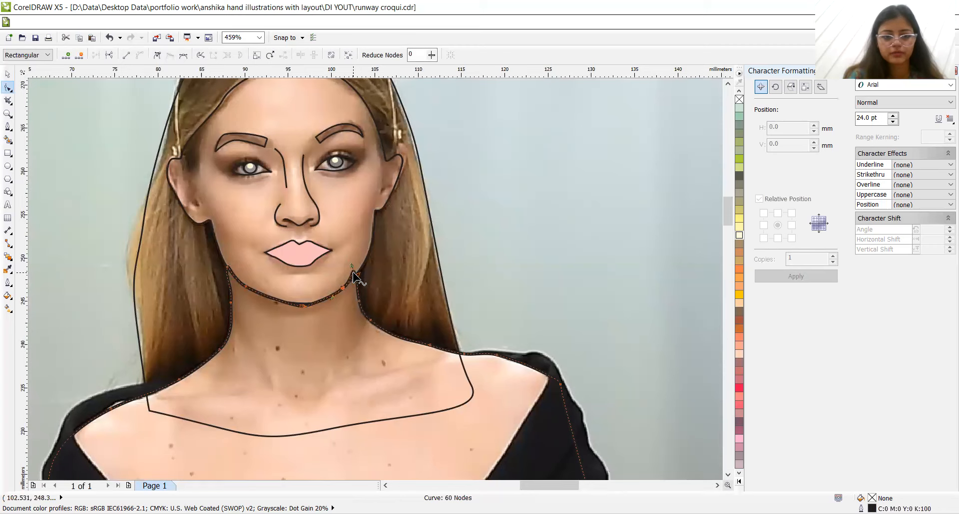
double_click(353, 274)
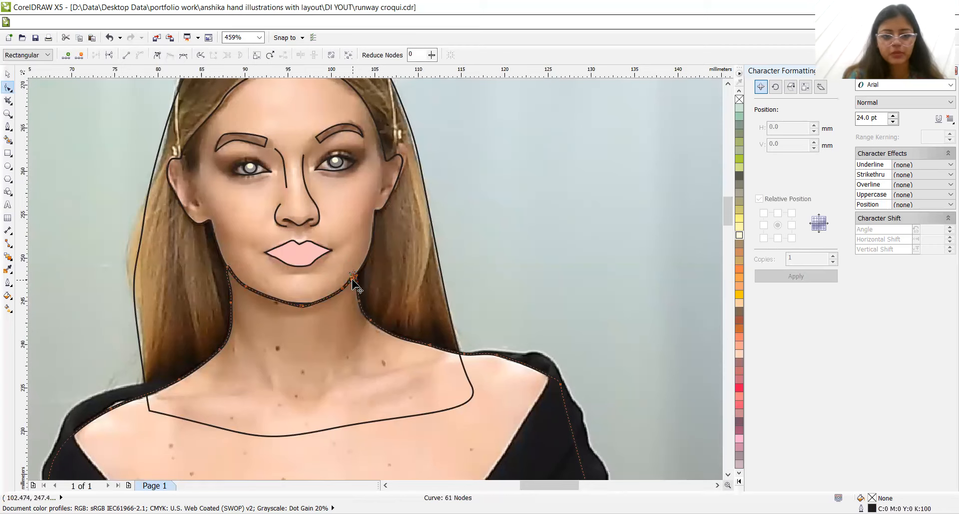
double_click(353, 279)
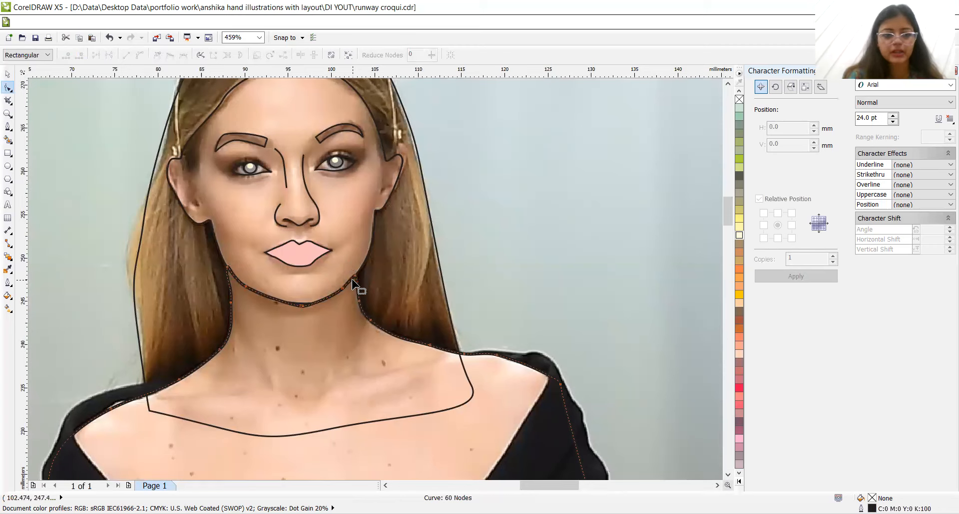
Step: Set the body outline's width to 0.5 pt and fine-tune its centre node at the chin
click(8, 74)
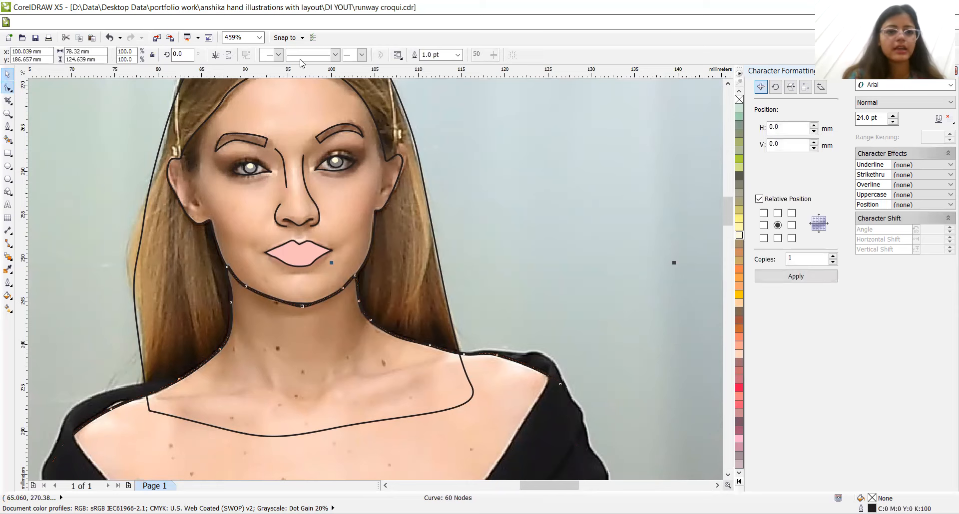
click(456, 58)
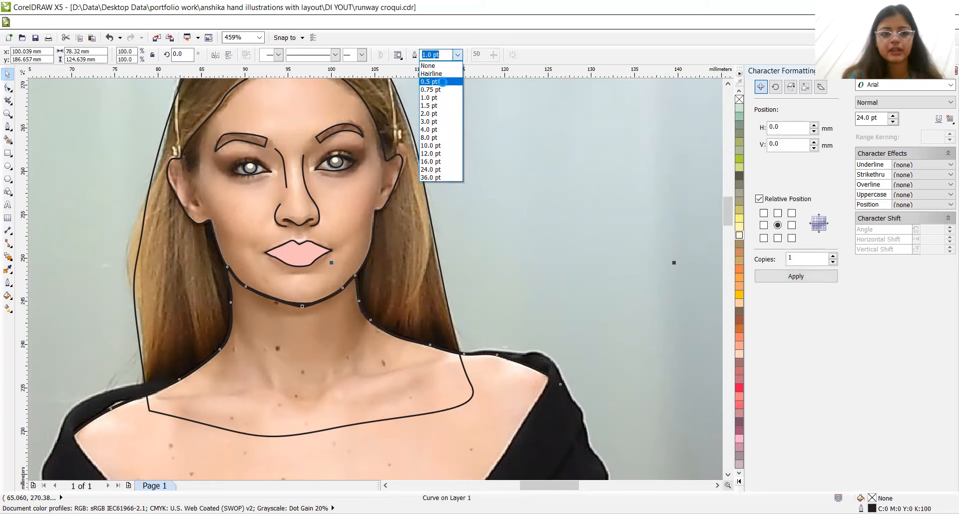
click(441, 82)
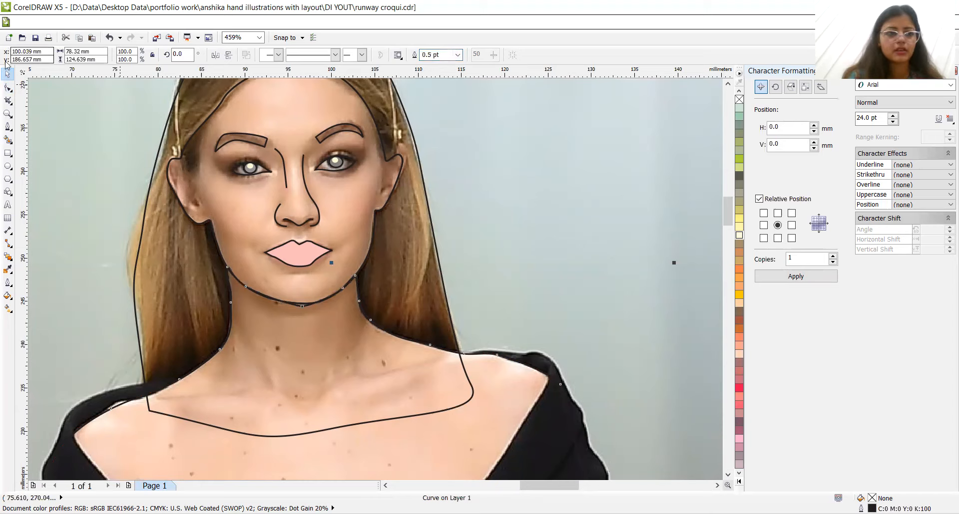
click(8, 87)
click(301, 306)
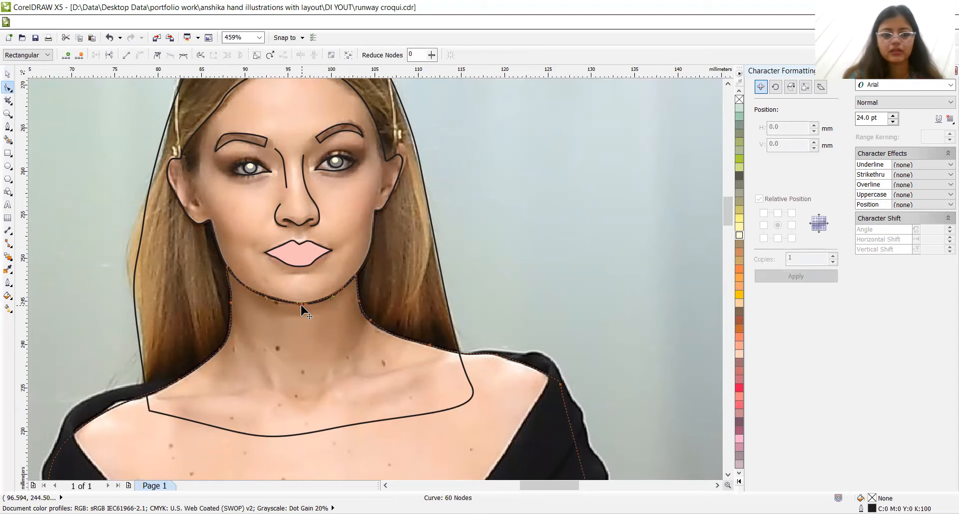
Step: Select the head group and body outline together and trim away the neck area that overlaps the body
key(z)
right_click(302, 306)
right_click(302, 306)
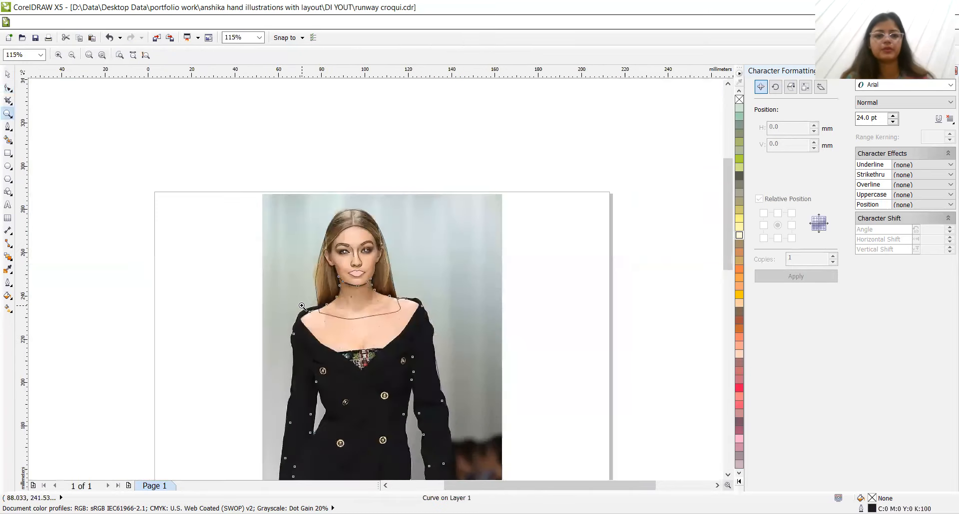
right_click(323, 328)
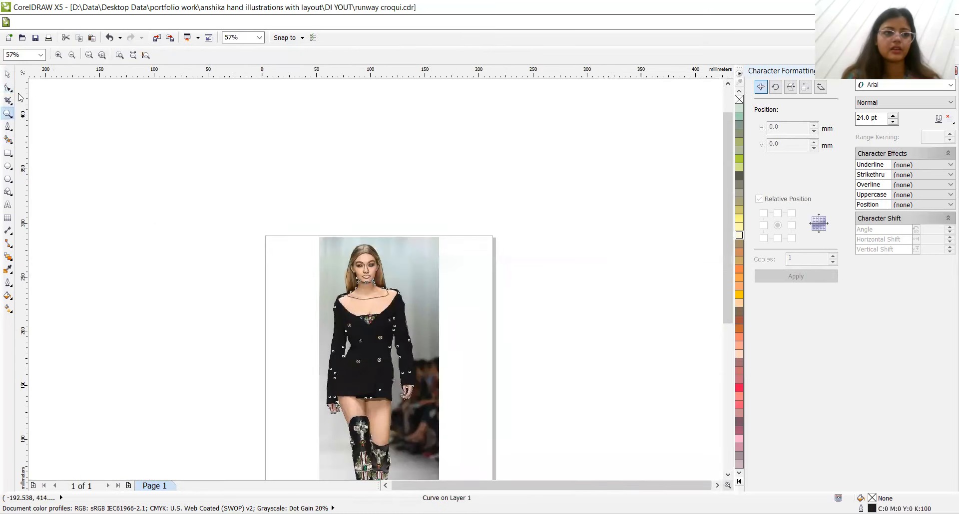
click(7, 75)
drag(283, 150, 472, 439)
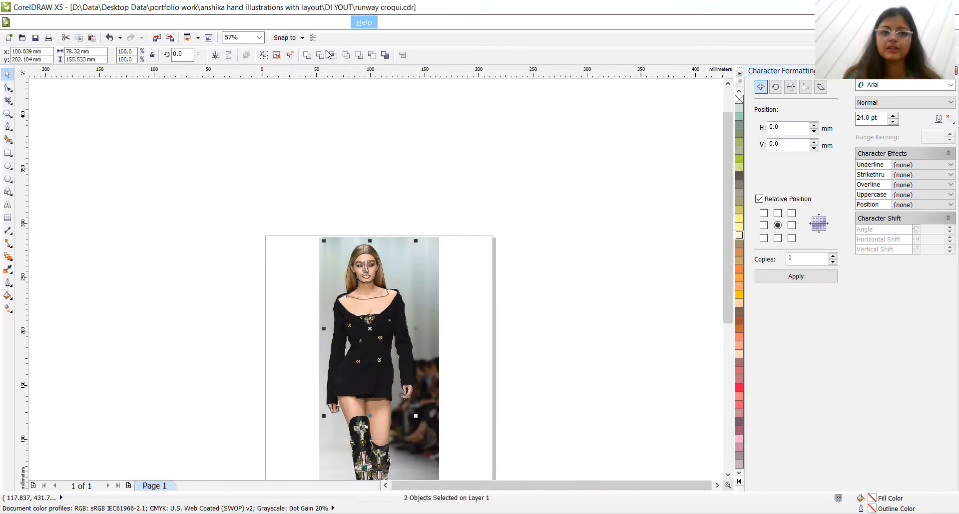
key(ctrl+g)
Step: Move the runway photo aside to inspect the croqui outline, and undo the move
drag(441, 245, 575, 223)
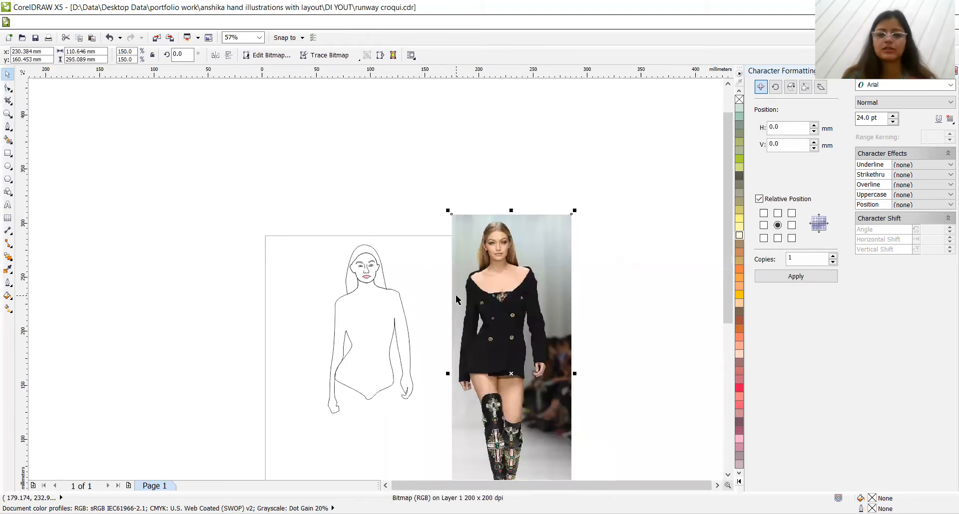
key(ctrl+z)
click(728, 475)
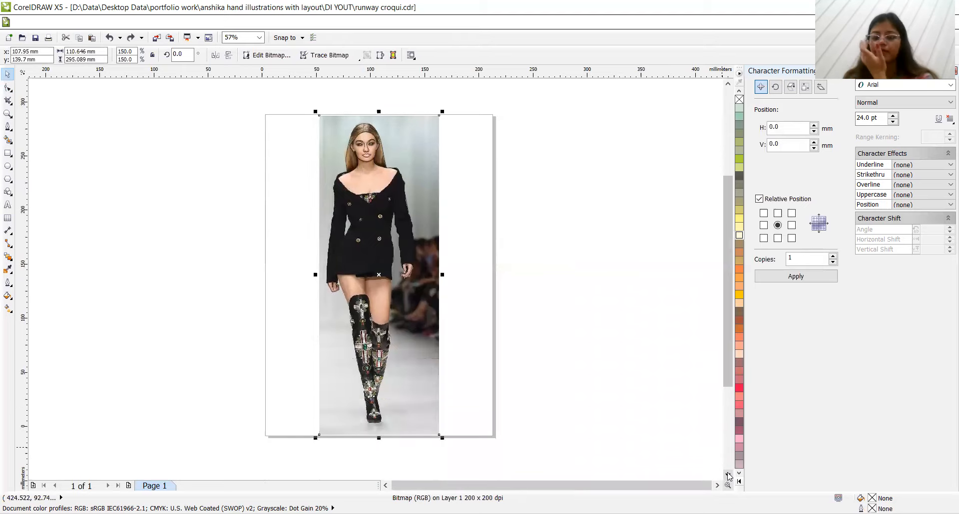
click(5, 165)
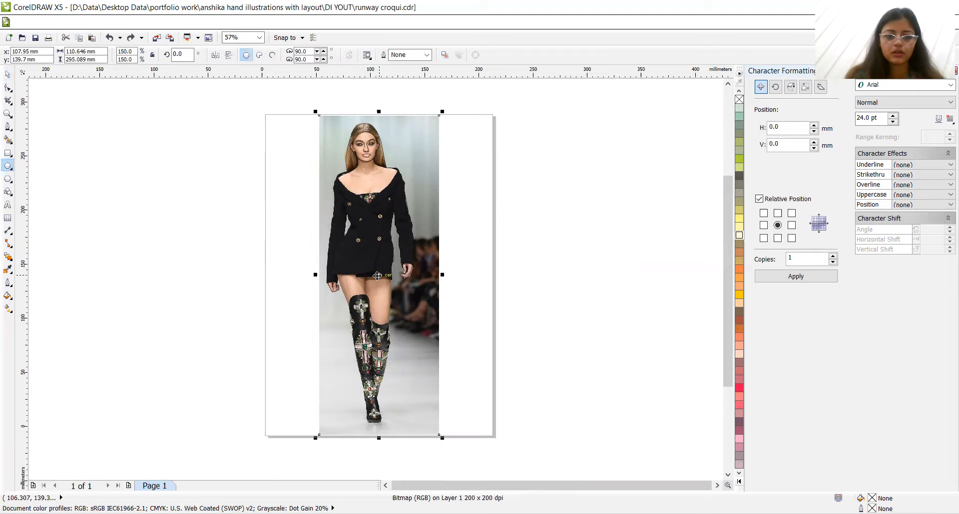
drag(377, 276, 384, 344)
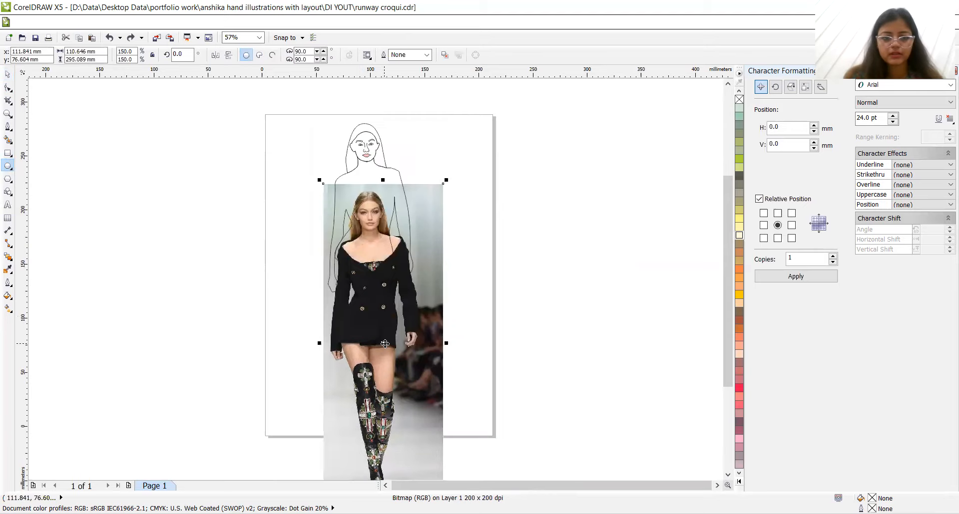
key(ctrl+z)
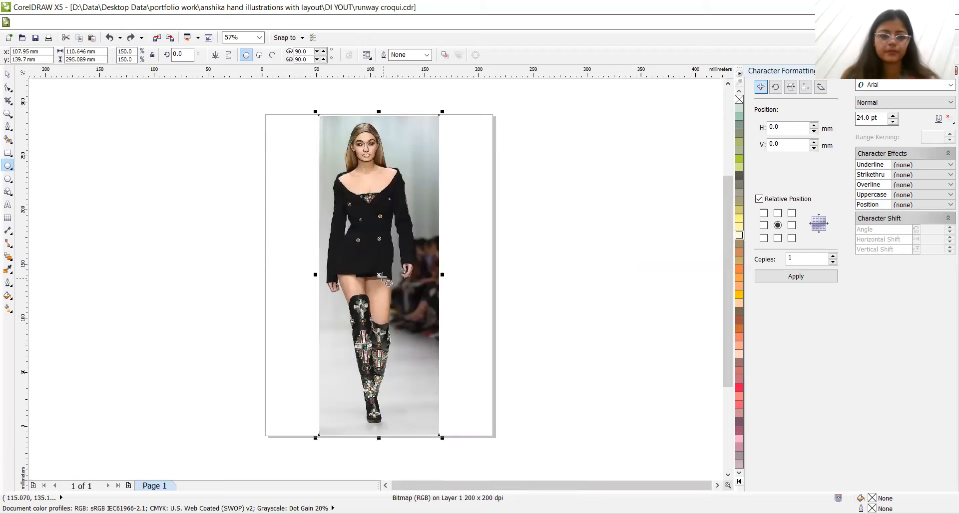
Step: Draw a tall narrow ellipse over the model's rear leg, from the jacket hem to the ankle, and convert it to curves
mouse_move(390, 360)
mouse_down()
mouse_move(394, 415)
mouse_move(389, 409)
mouse_up()
key(ctrl+q)
Step: Reshape the rear leg curve by raising its top node, adding nodes at the outer and inner hip, and fitting its outer side to the knee
key(z)
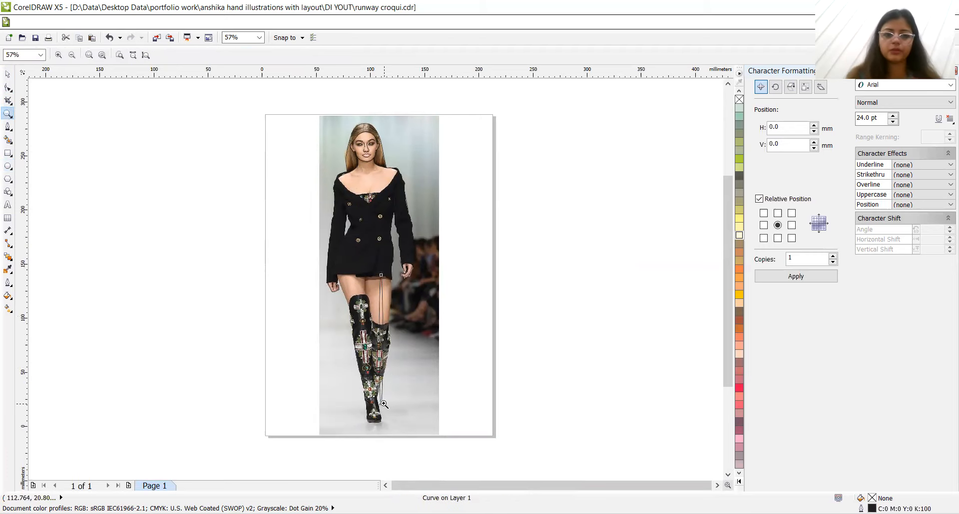
click(397, 401)
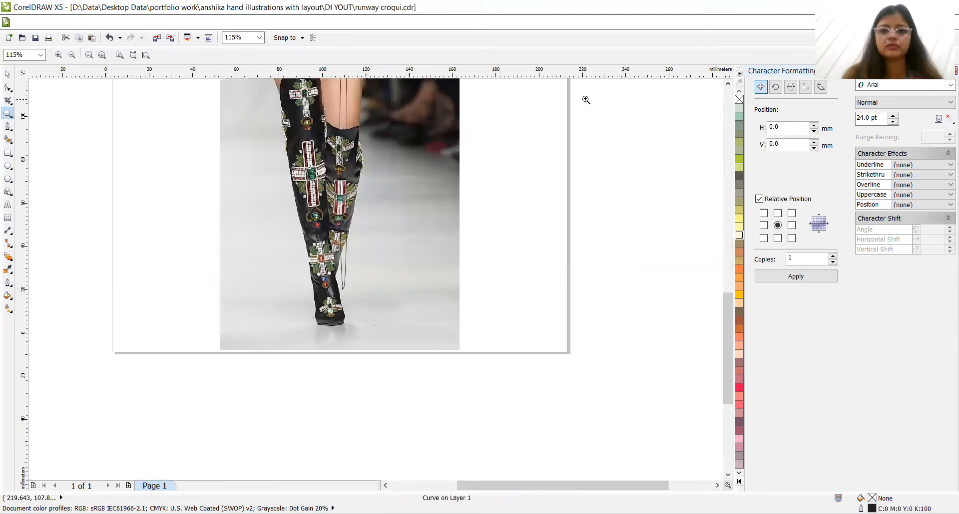
click(728, 84)
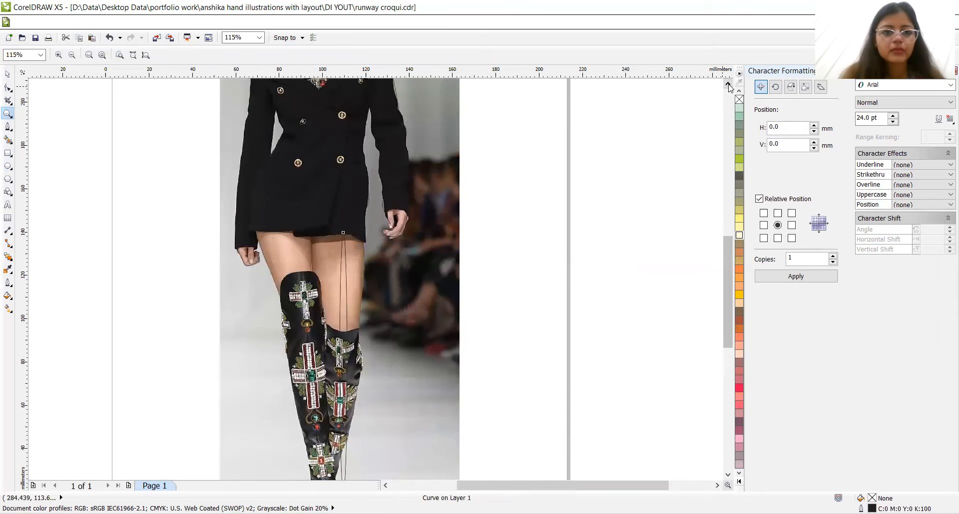
click(9, 89)
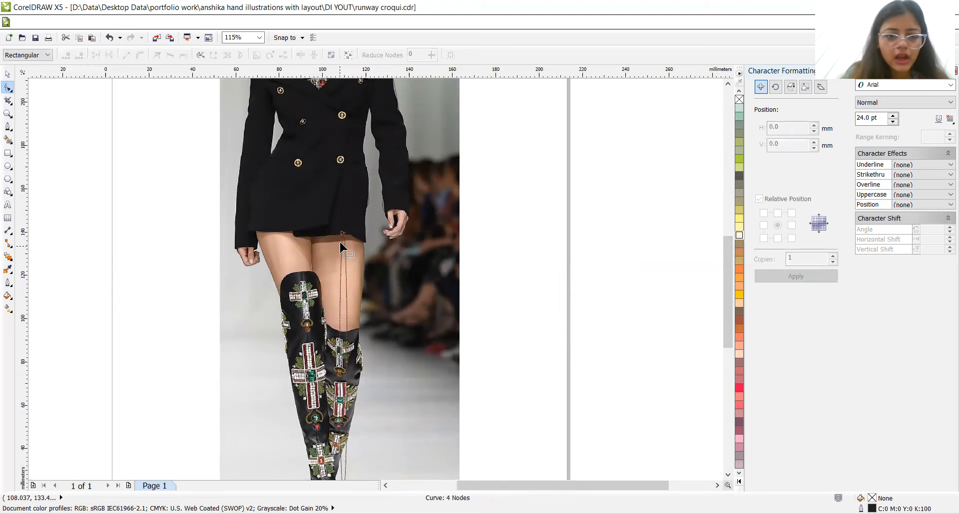
click(343, 221)
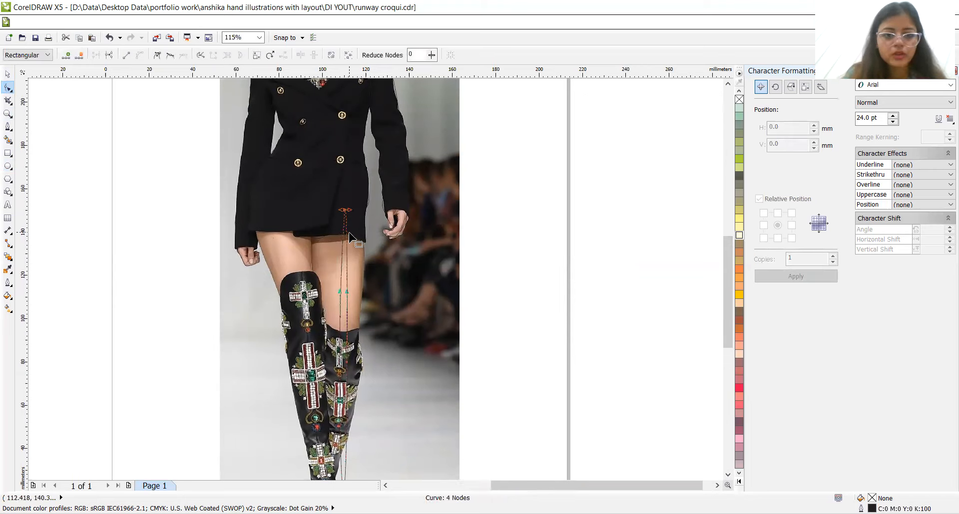
drag(345, 223, 368, 202)
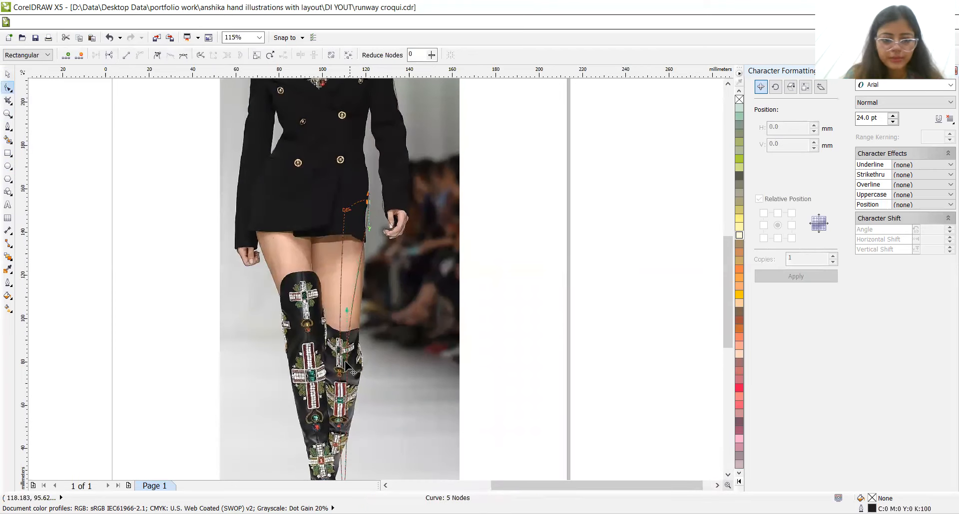
drag(346, 369, 335, 295)
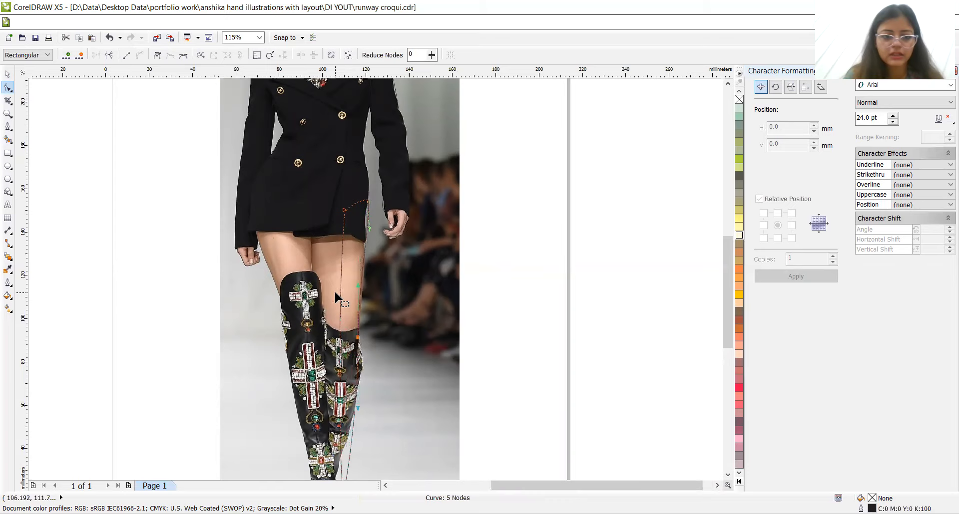
double_click(333, 219)
drag(325, 221, 300, 206)
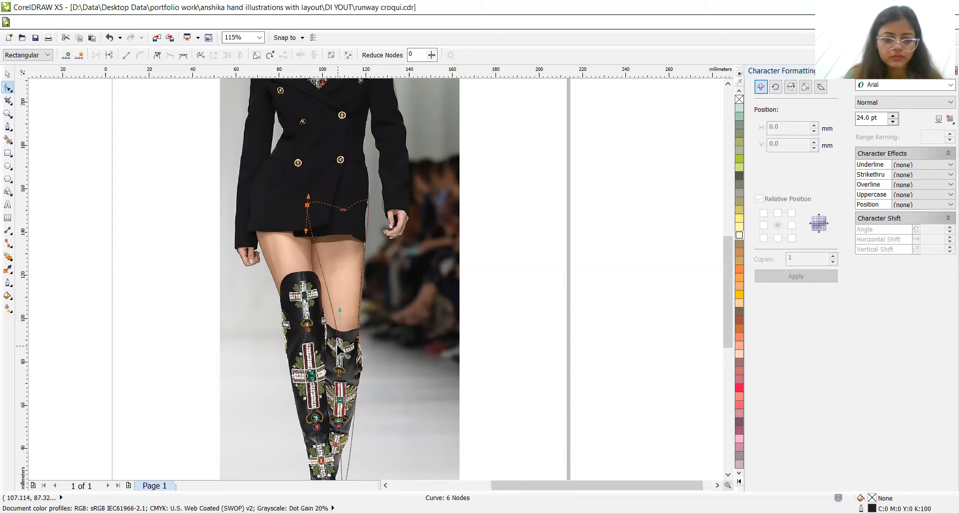
Step: Try repositioning the rear leg curve's inner side node, undo it, and move the bottom node up to the rear boot's ankle
drag(340, 356, 332, 349)
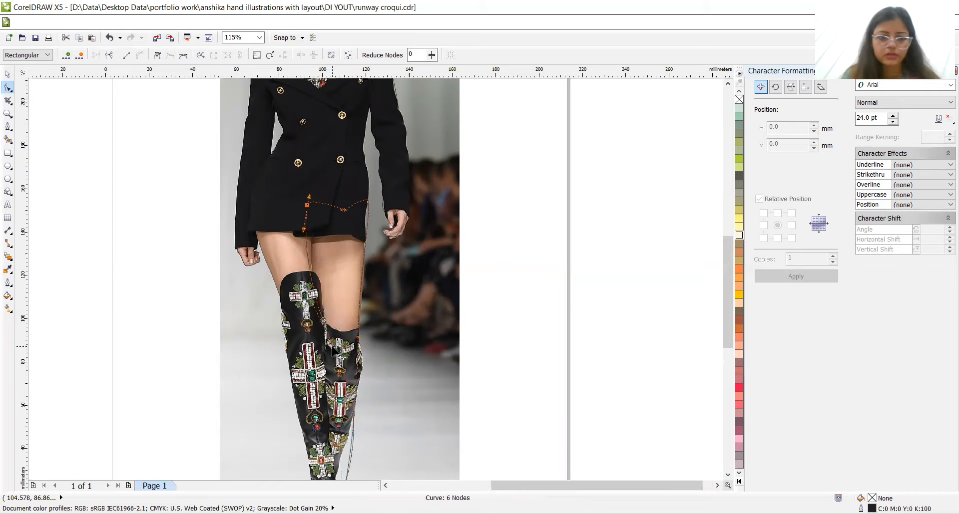
key(ctrl+z)
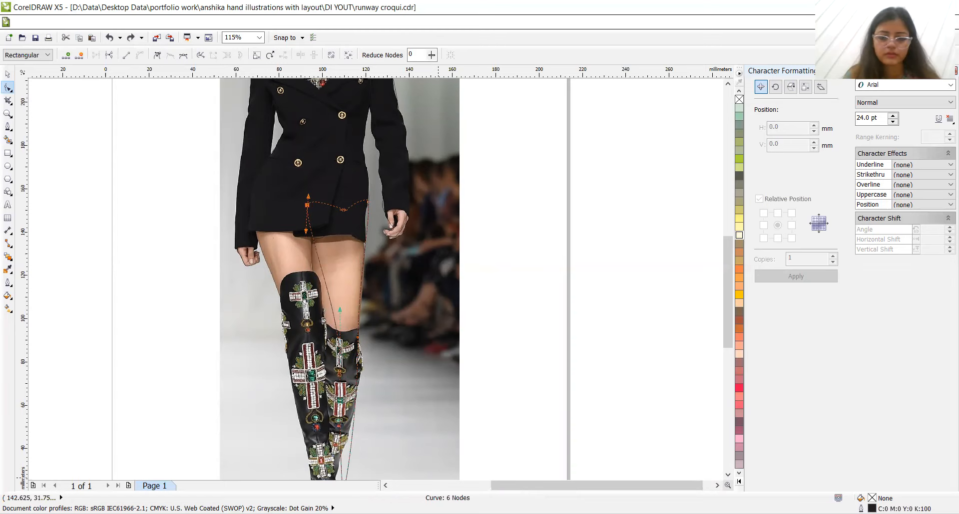
click(729, 475)
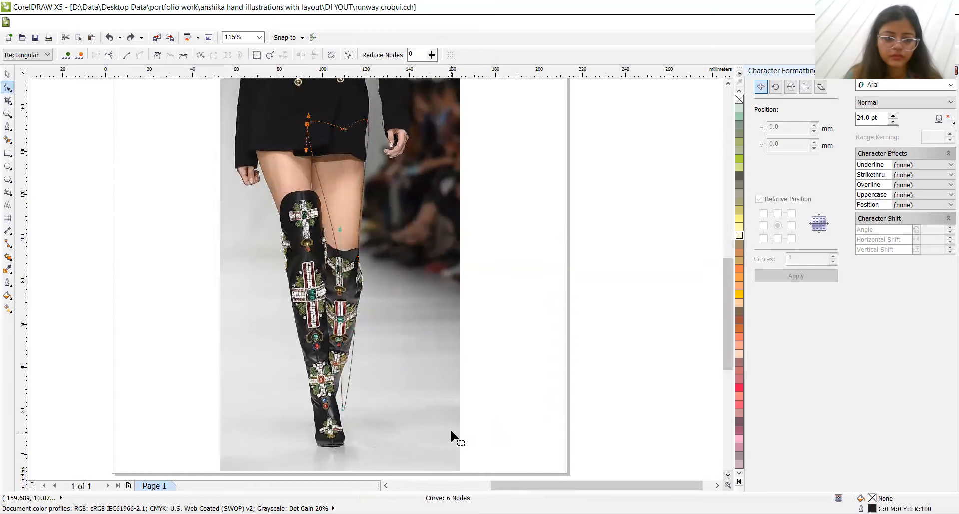
drag(344, 406, 335, 394)
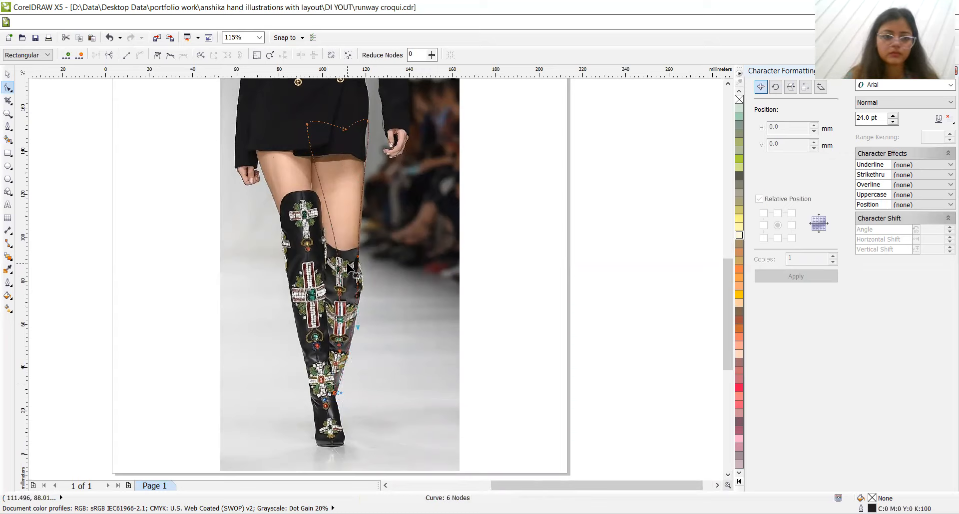
Step: Set the rear leg curve's outline width to 3.0 pt
click(7, 74)
click(458, 54)
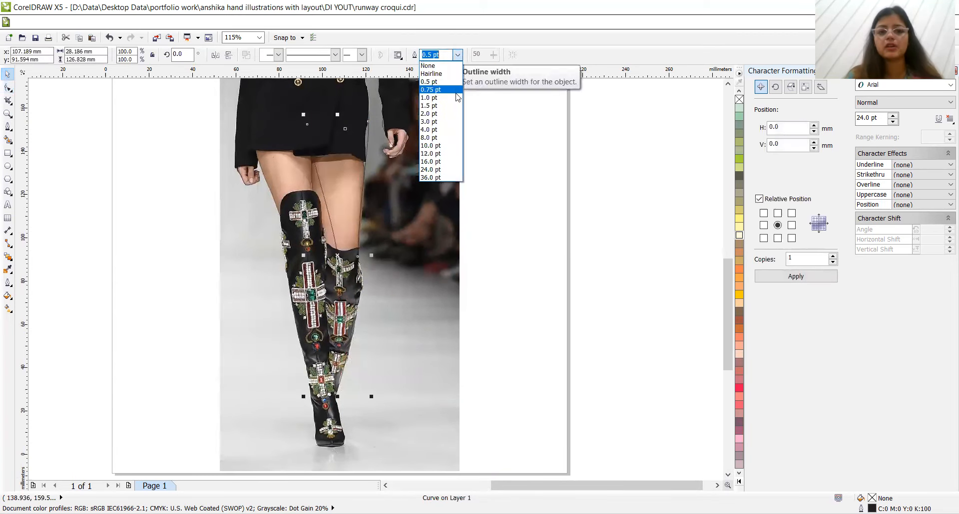
click(456, 129)
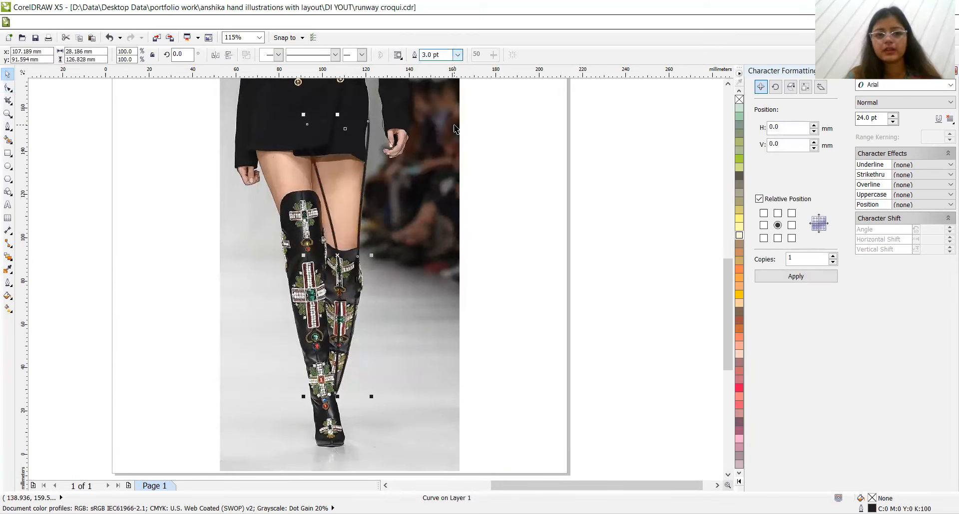
Step: Move the rear leg curve's inner side node inward past the knee so the inner edge runs behind the front leg
click(8, 88)
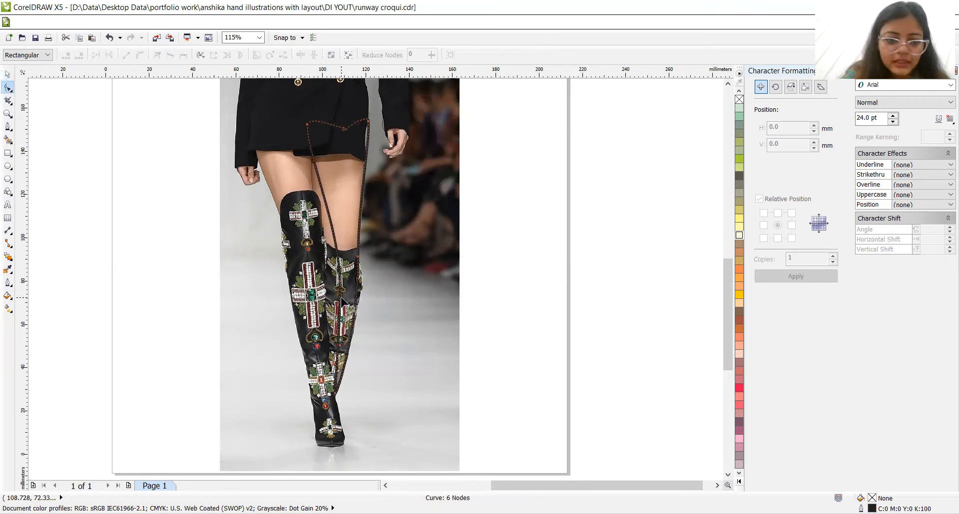
drag(341, 284, 326, 260)
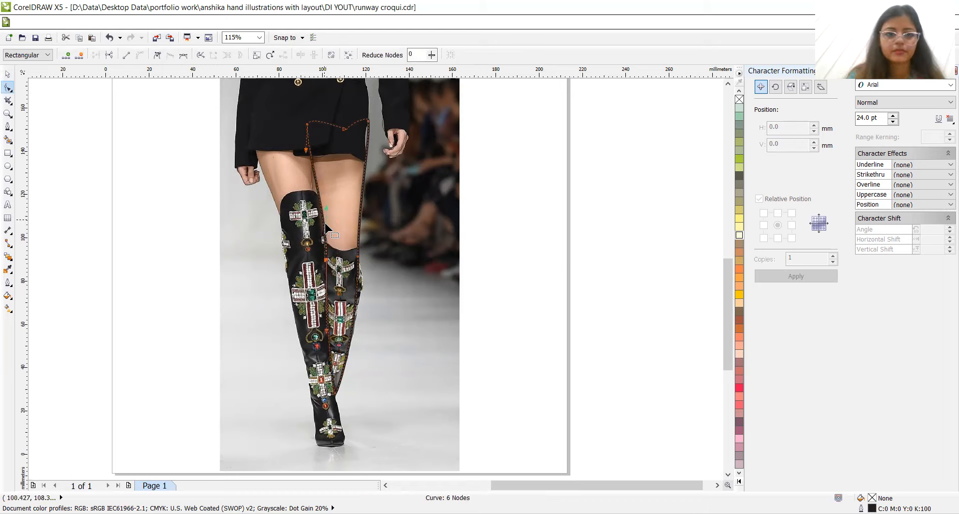
drag(327, 263, 311, 263)
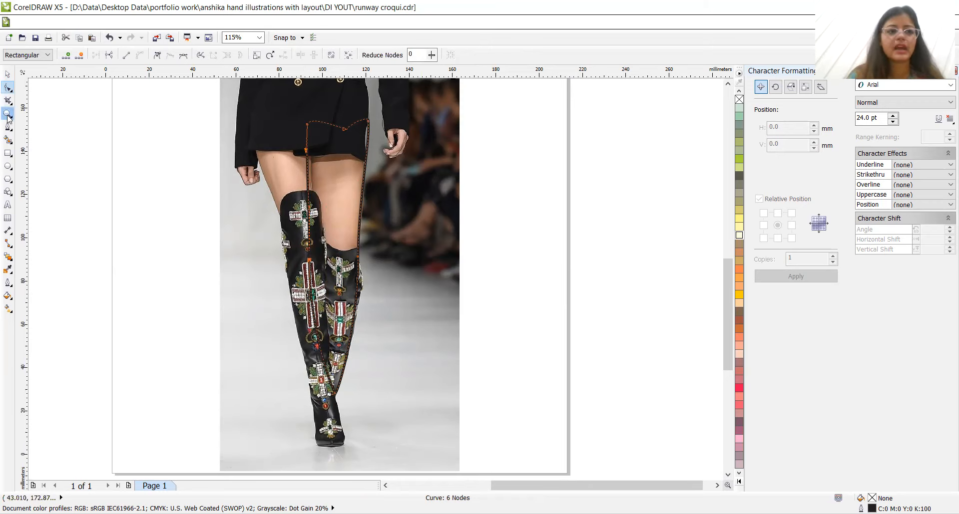
Step: Set the rear leg curve's outline width to 0.5 pt
click(7, 73)
key(z)
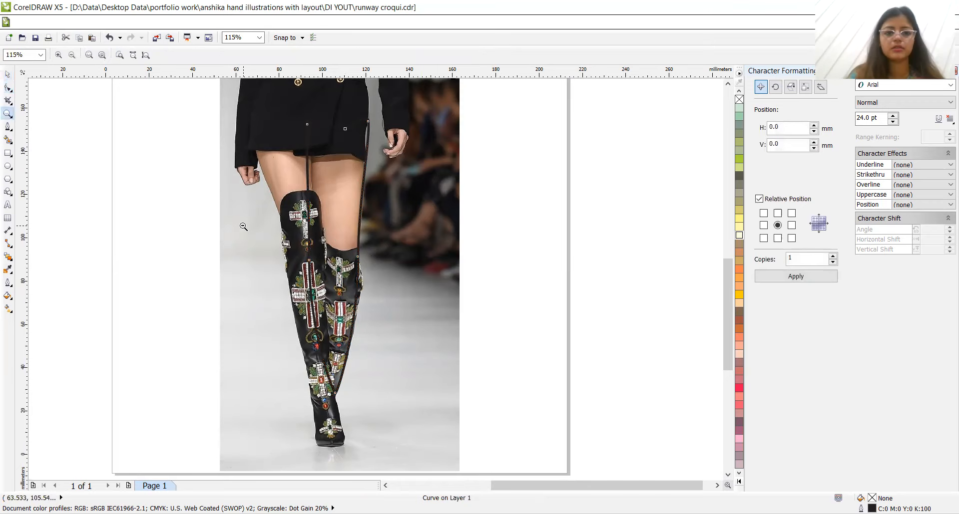
right_click(243, 227)
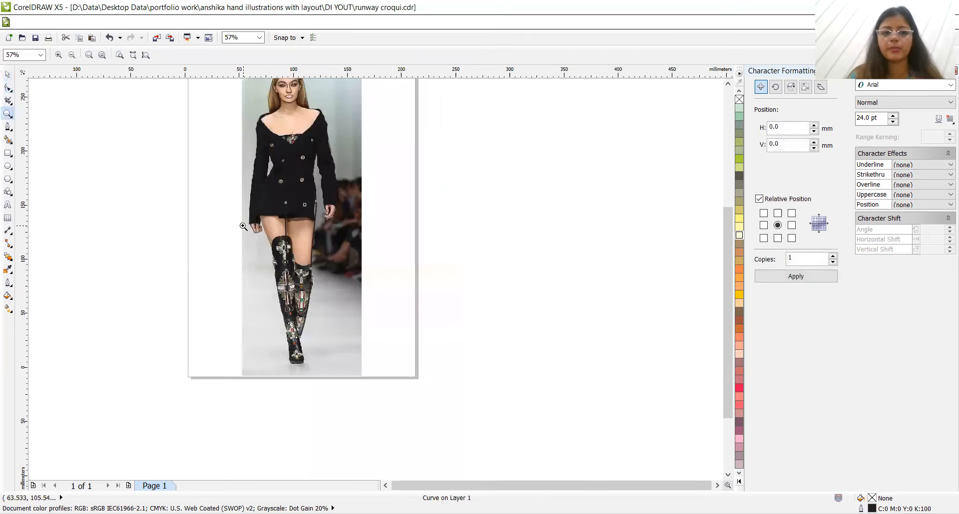
click(6, 75)
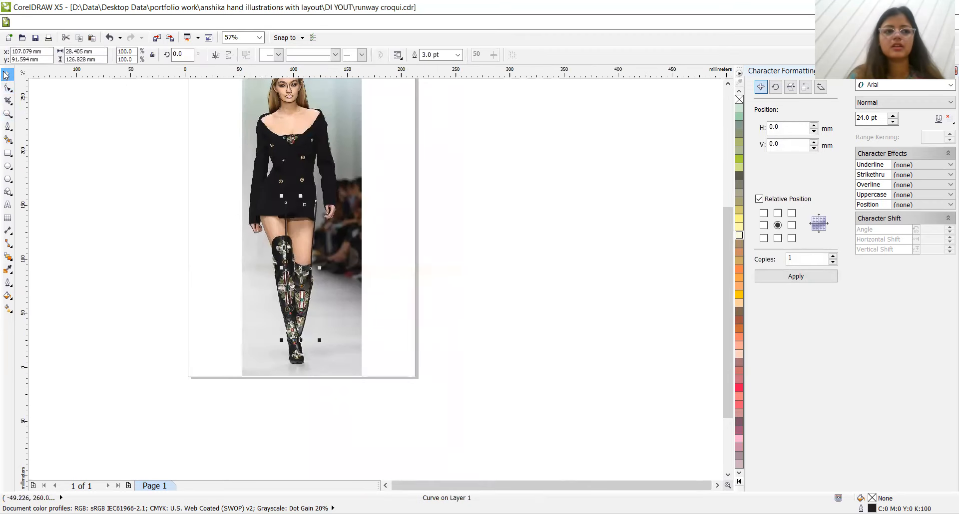
click(457, 54)
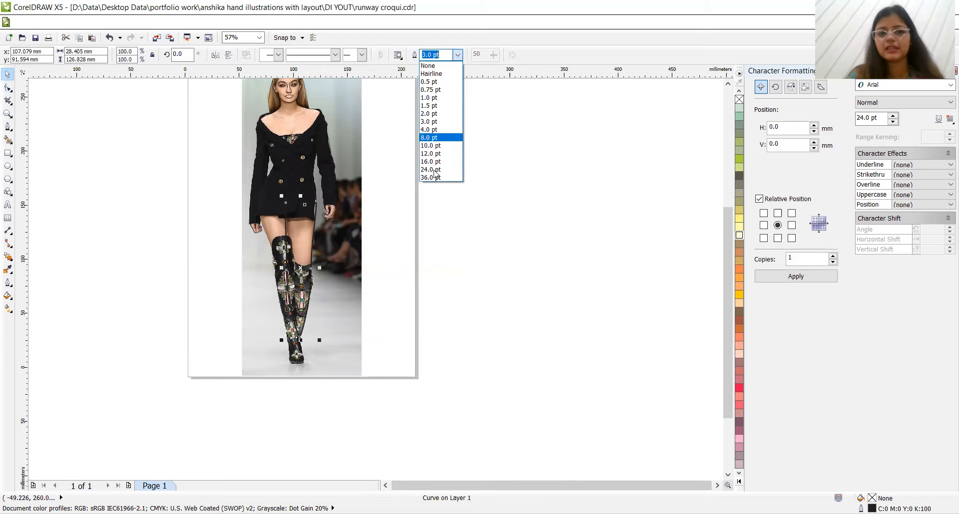
click(428, 81)
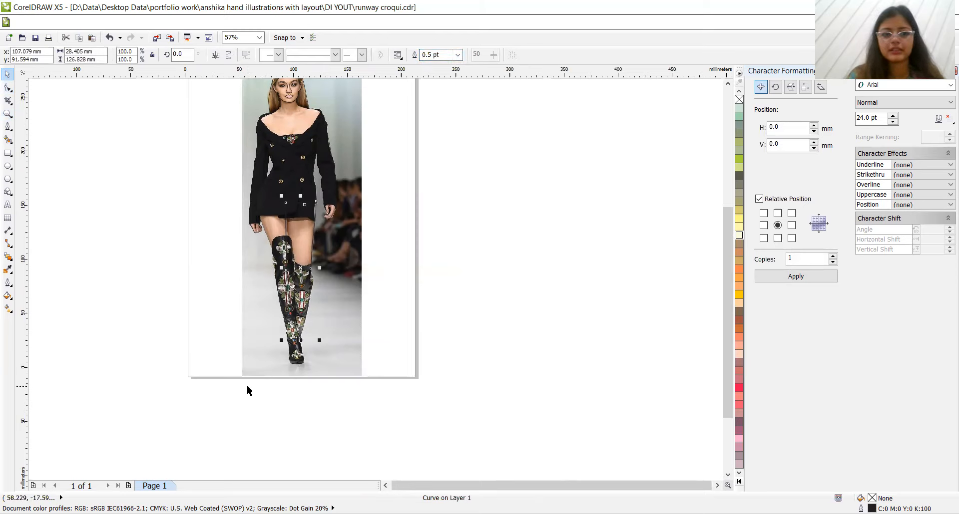
Step: Bring the body outline to the front of the layer so it lies above the rear leg curve
drag(205, 386, 381, 92)
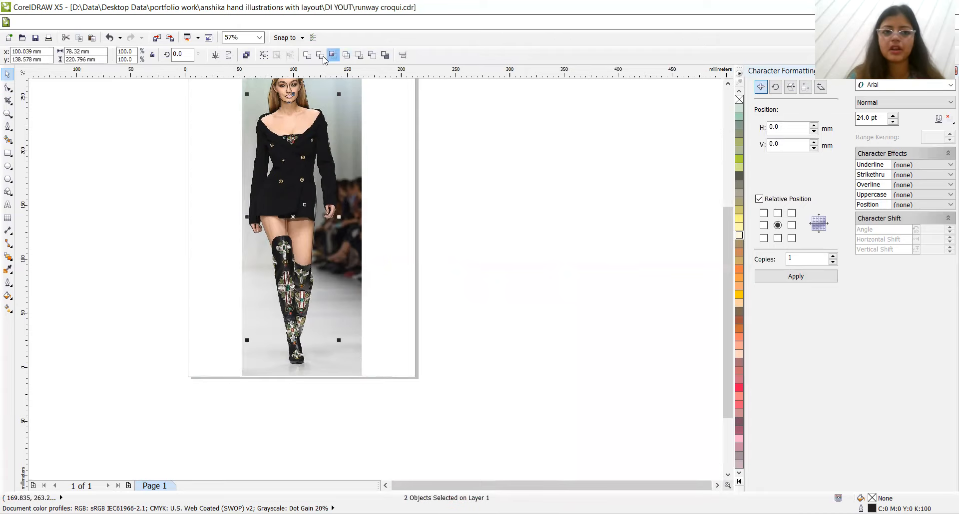
click(418, 264)
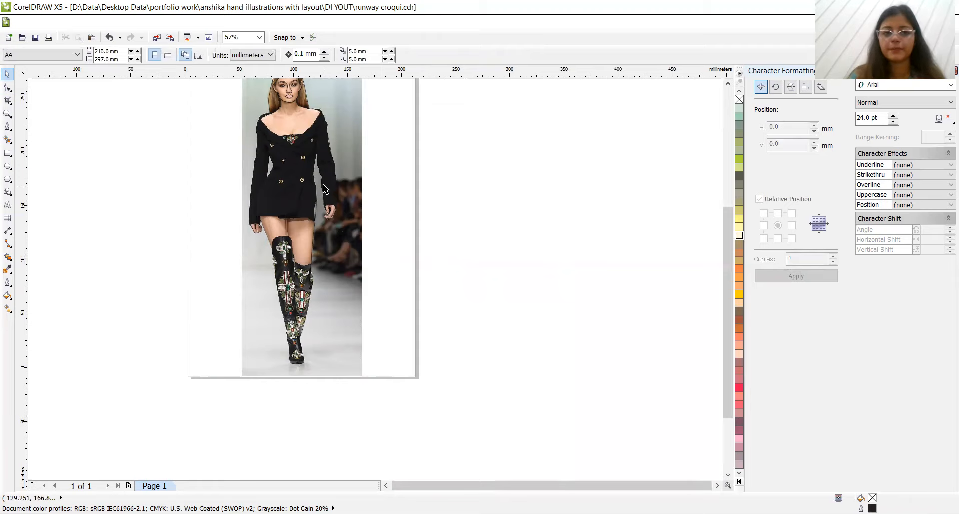
click(317, 150)
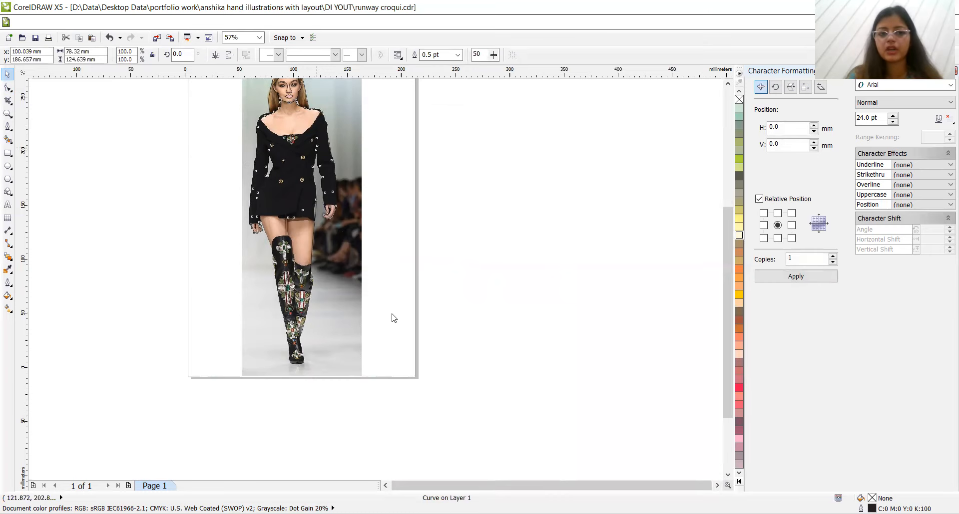
mouse_move(442, 297)
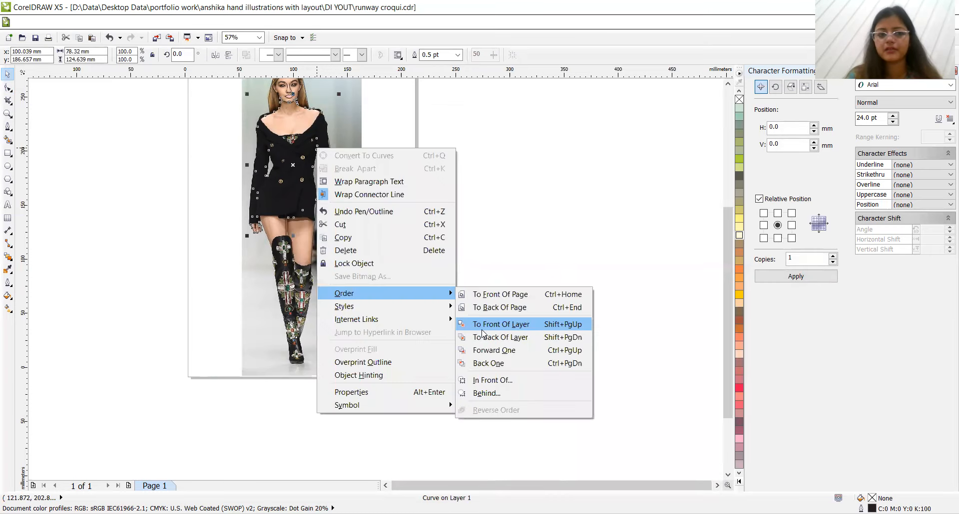
click(482, 326)
Step: Select the body outline and rear leg together, trim away their overlap, and check the croqui with the photo briefly moved aside
drag(214, 394, 394, 141)
drag(395, 131, 395, 129)
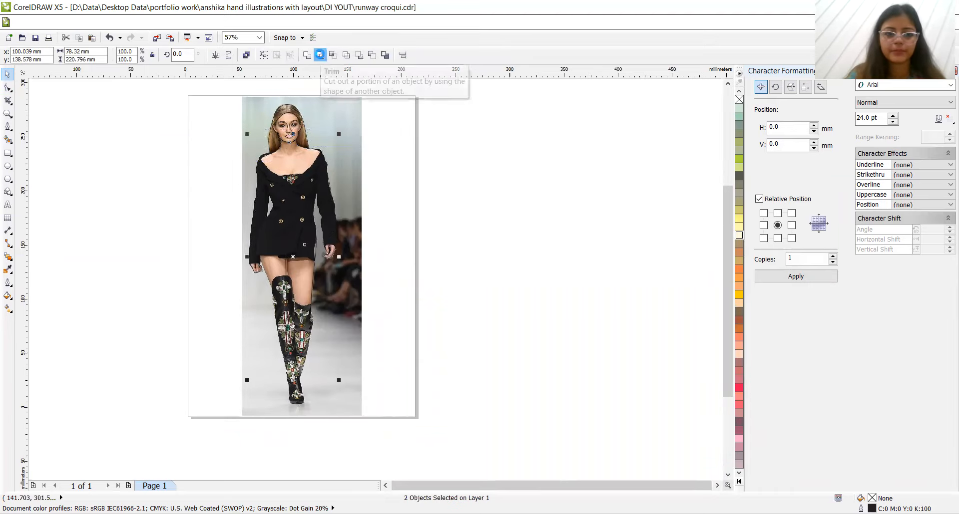
click(320, 55)
drag(348, 151, 530, 197)
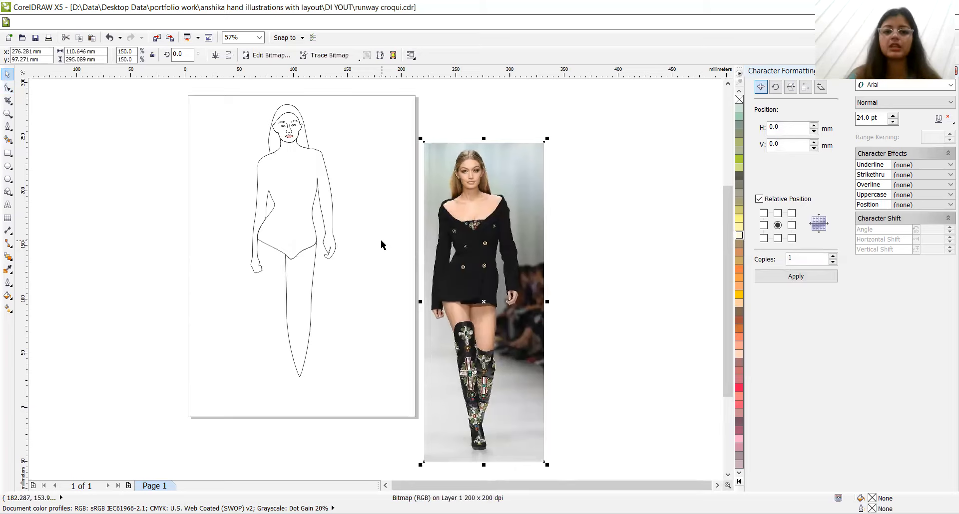
key(p)
Step: Draw an ellipse about 18 mm wide and 140 mm tall beside the front leg and convert it to curves
key(z)
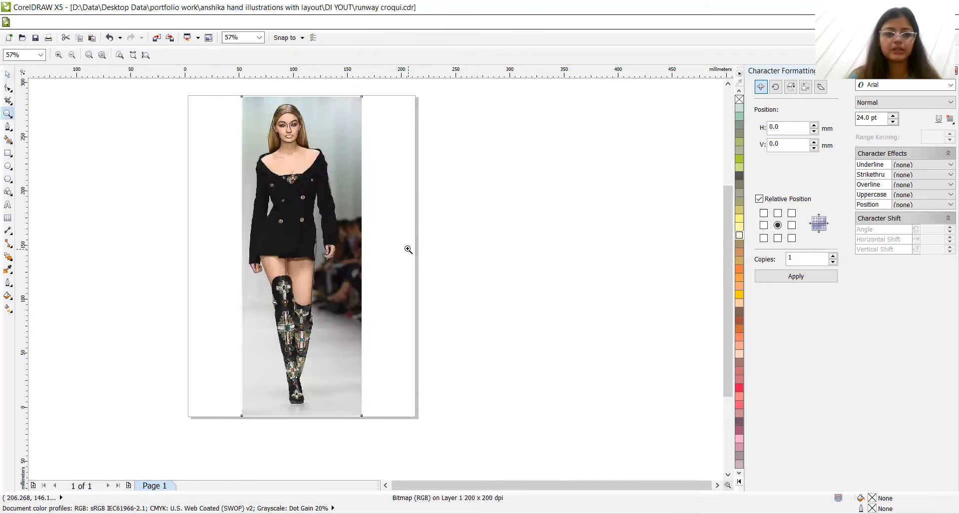
click(291, 364)
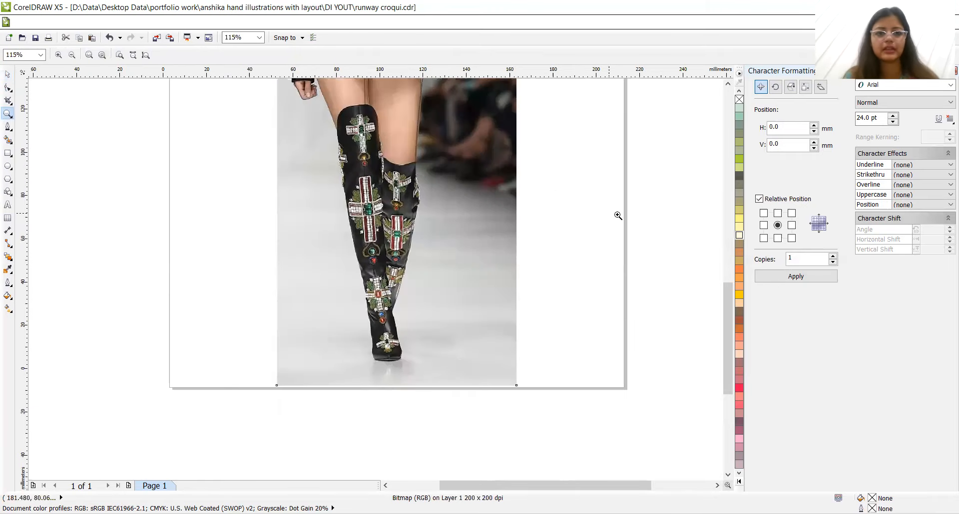
click(727, 88)
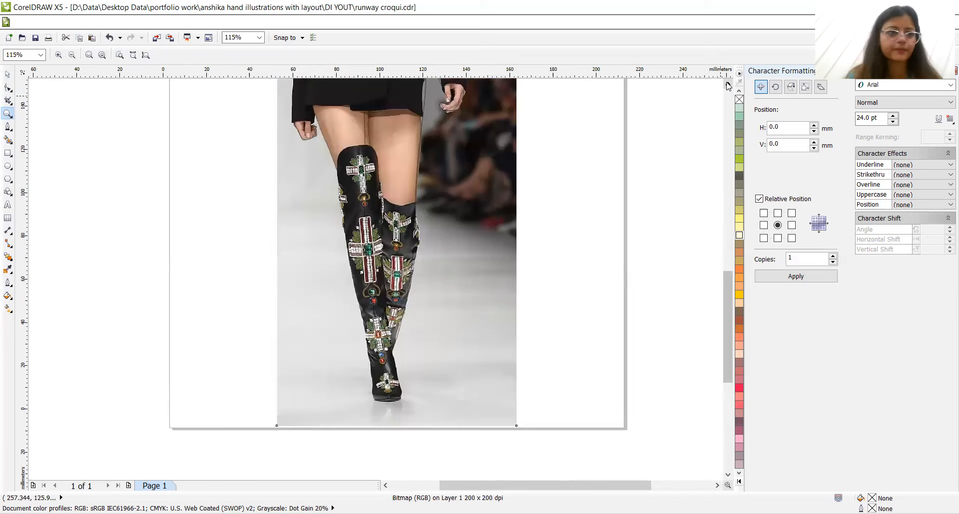
click(7, 165)
mouse_move(325, 93)
mouse_down()
mouse_move(348, 161)
mouse_move(381, 417)
mouse_move(363, 397)
mouse_up()
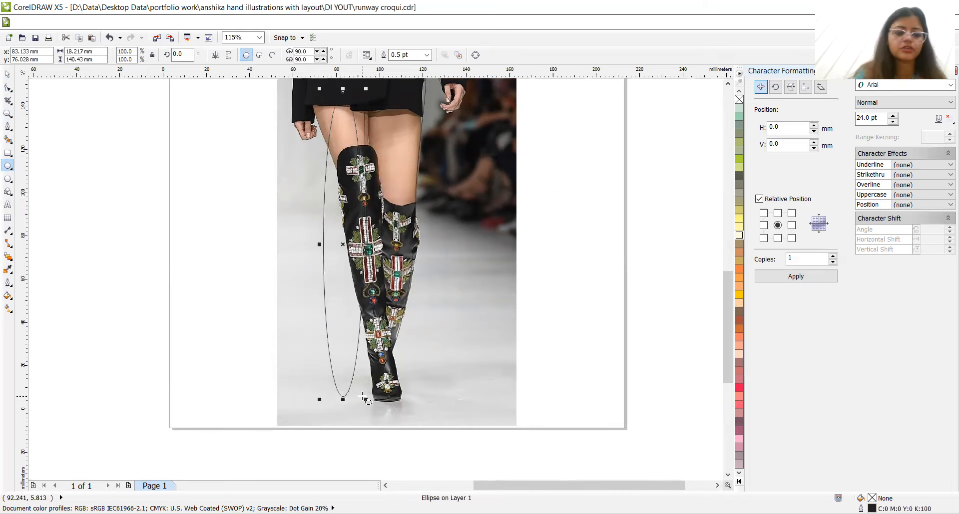
key(ctrl+q)
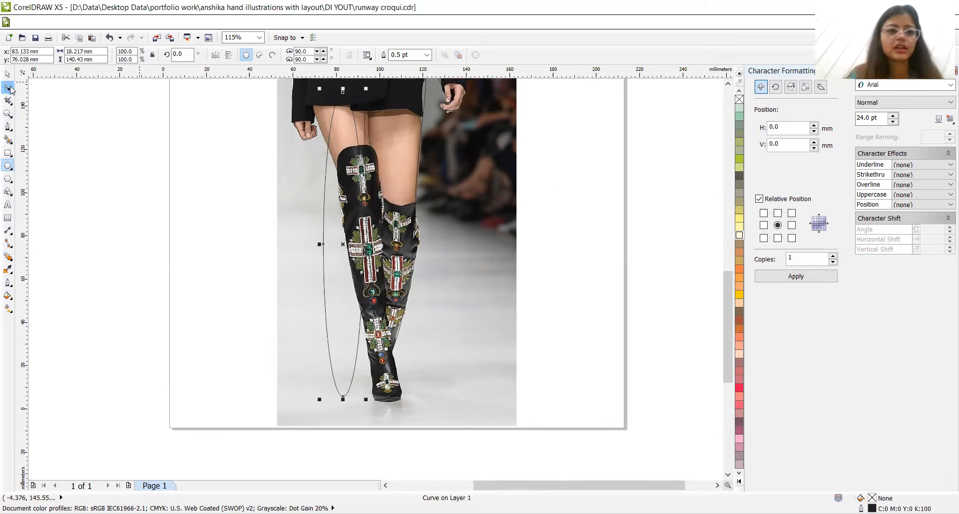
Step: Reshape the converted ellipse by moving its lowest node to the front boot's toe and its outer node to the boot's outer edge
click(8, 87)
drag(343, 397, 391, 401)
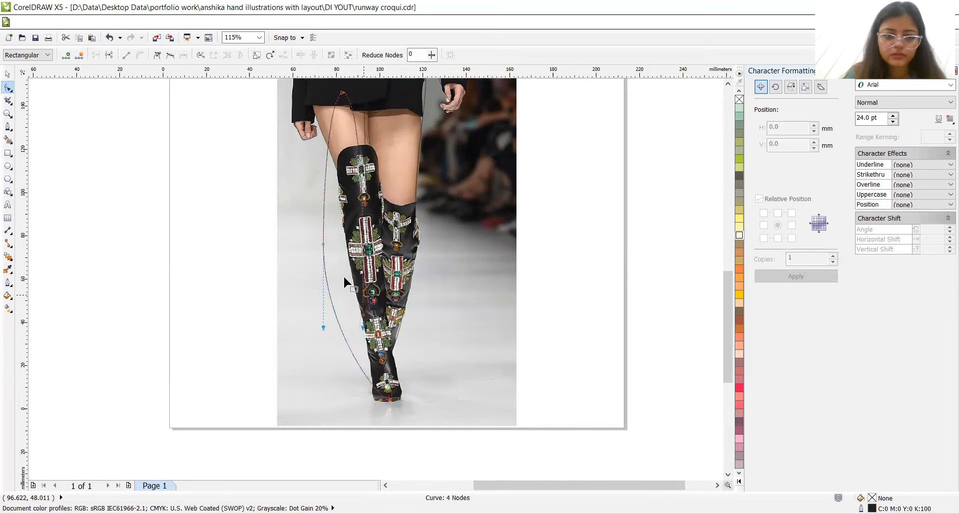
drag(323, 248, 343, 213)
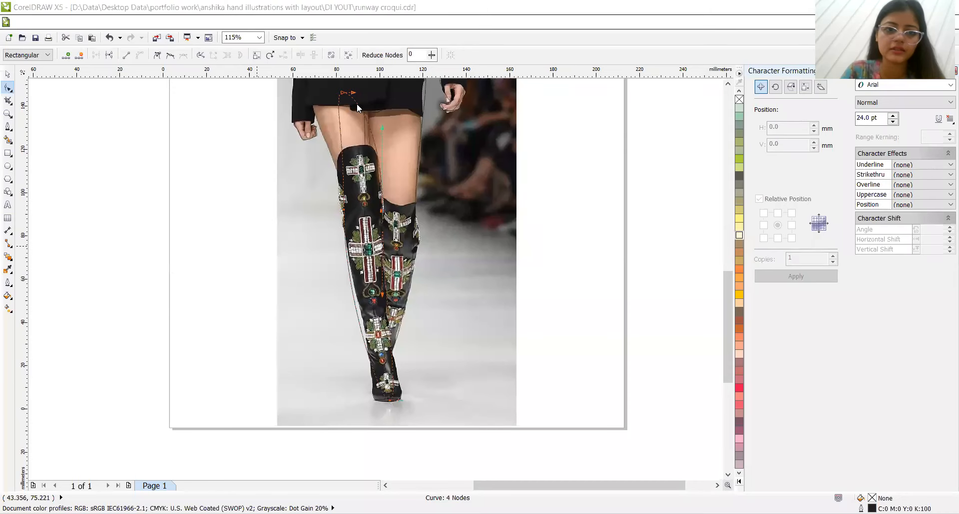
Step: Add nodes at the top of the front leg curve and widen it beneath the jacket hem to follow the upper thigh
double_click(357, 104)
drag(357, 104, 372, 91)
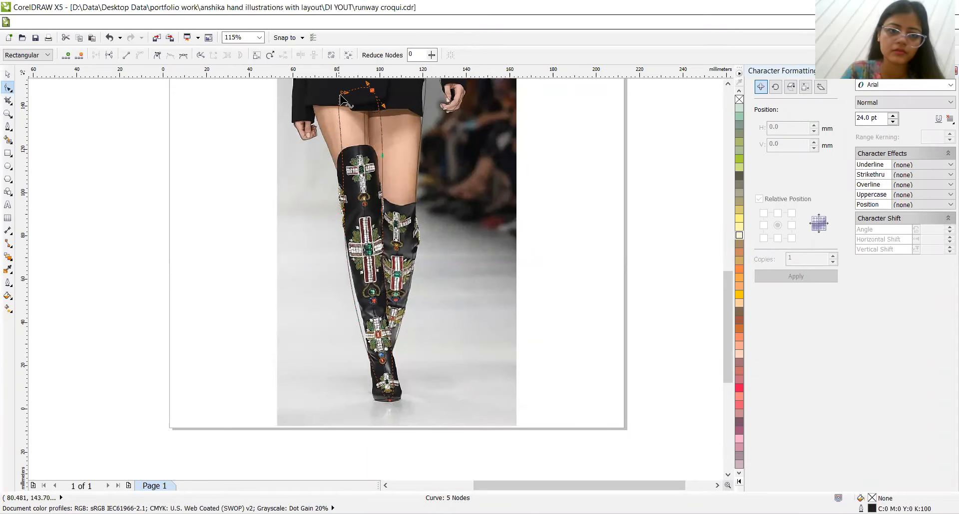
drag(341, 97, 311, 116)
double_click(317, 109)
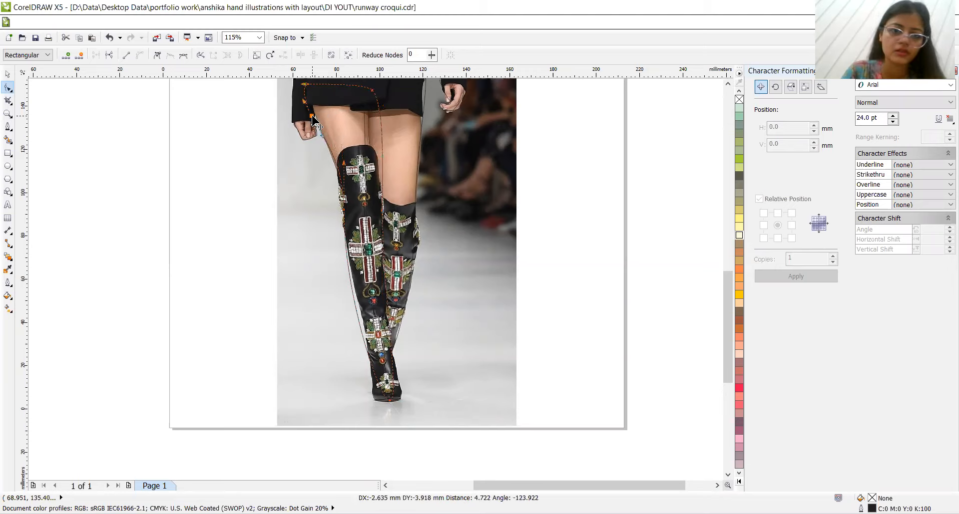
Step: Add nodes along the leg curve's outer side and fit them to the front boot from the knee down to the foot
double_click(339, 173)
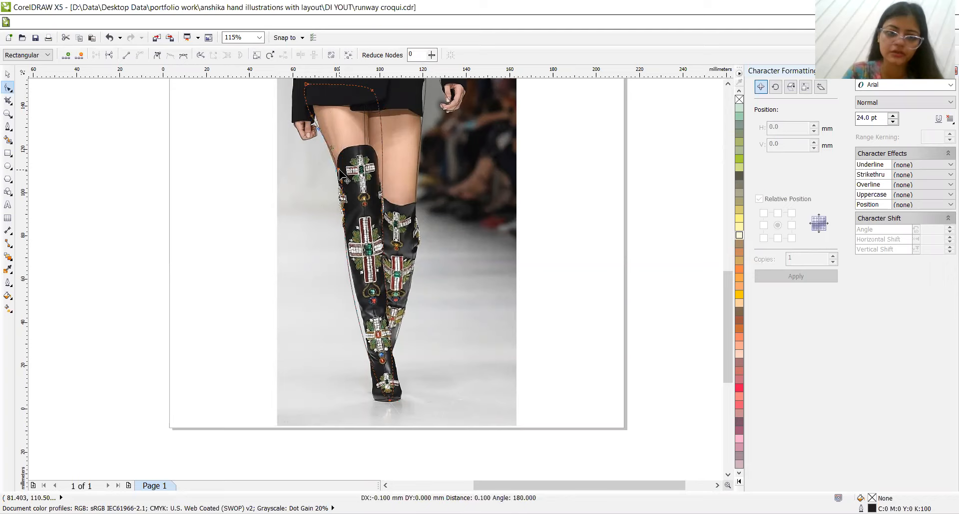
double_click(358, 324)
drag(358, 324, 365, 314)
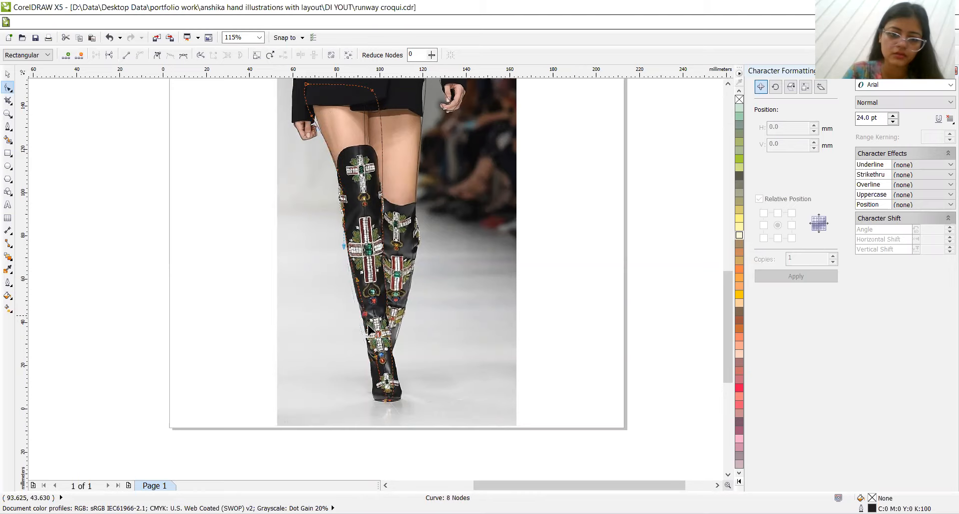
double_click(378, 368)
drag(378, 368, 373, 398)
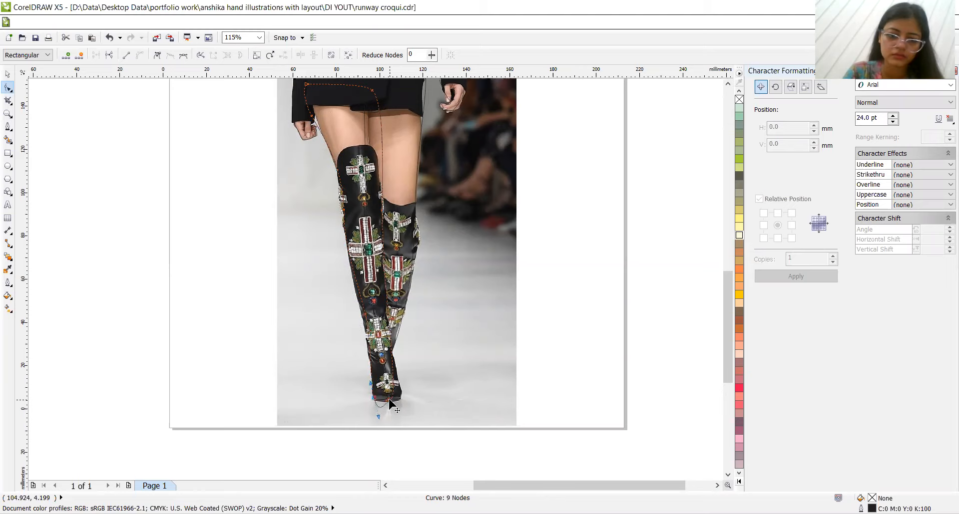
Step: Delete the surplus node at the toe, then shape the curve's foot end and inner ankle edge to match the boot
key(Delete)
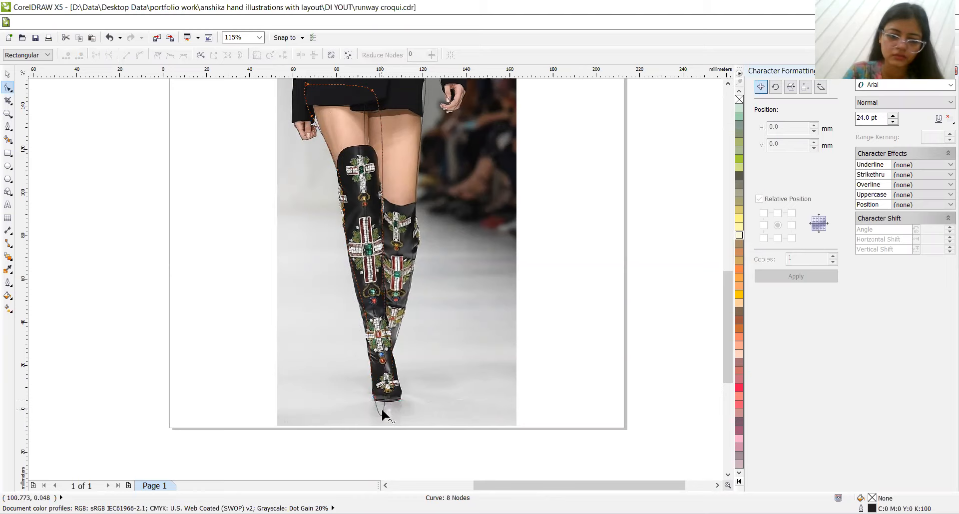
drag(381, 410, 409, 352)
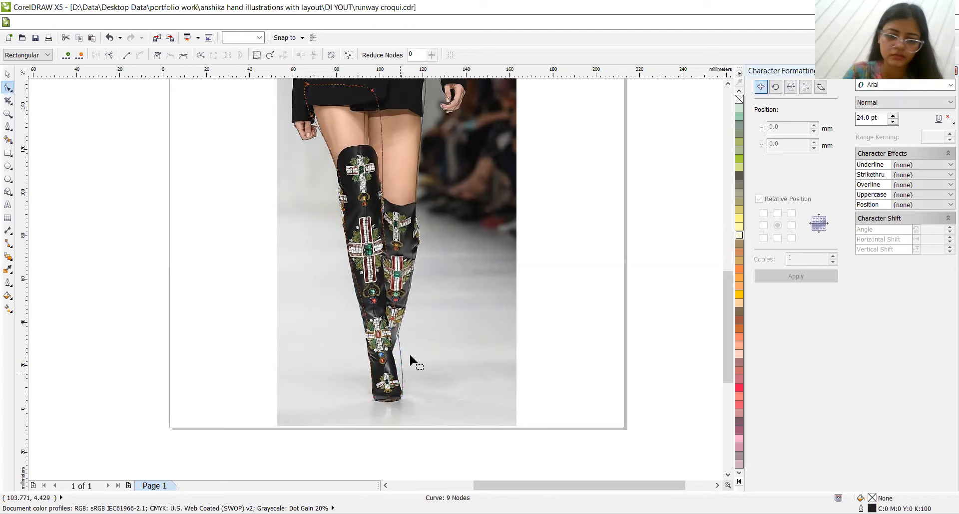
double_click(397, 327)
drag(397, 327, 388, 333)
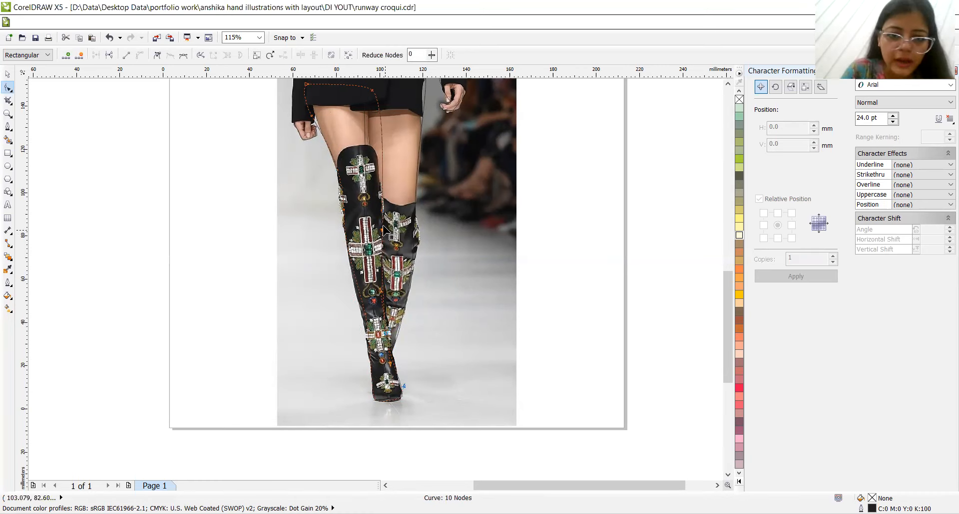
Step: Refine the leg curve's inner thigh edge, removing an extra node and shifting the upper inner corner toward the outer thigh
double_click(379, 124)
drag(379, 125, 367, 130)
key(Delete)
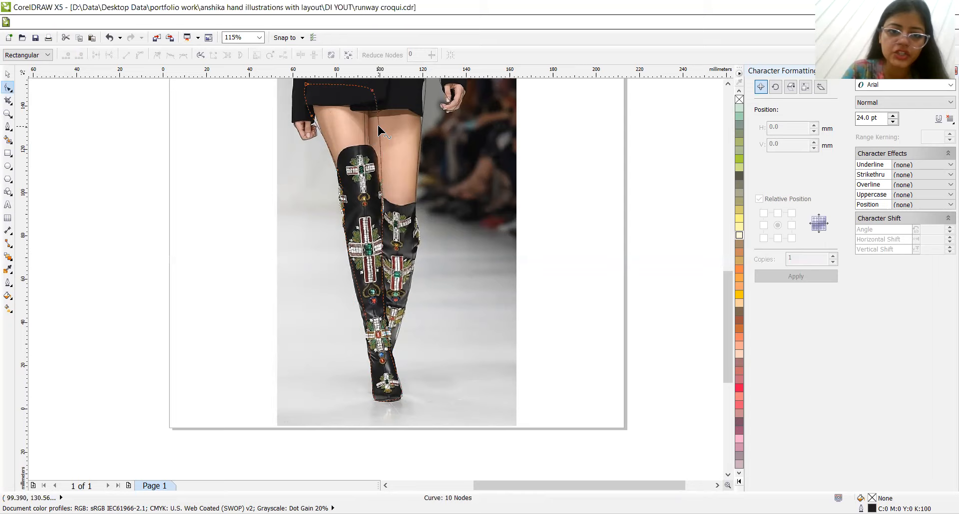
click(373, 98)
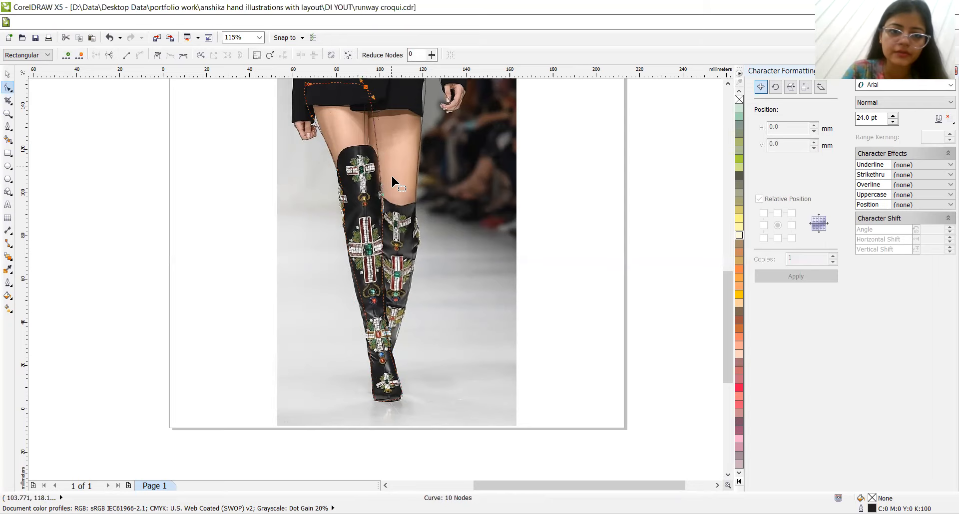
drag(378, 148, 371, 158)
Step: Check the traced front leg with the photo moved aside, and restore the photo to its place over the drawing
key(z)
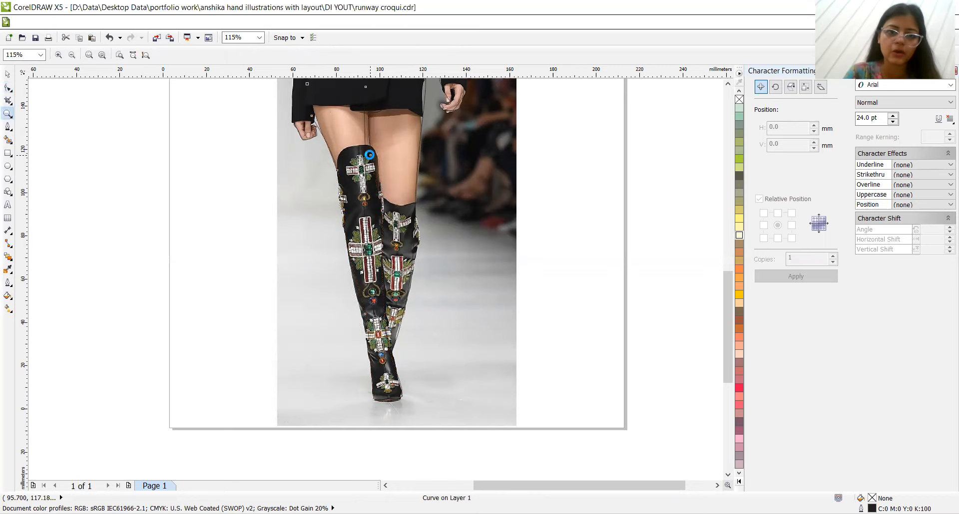
right_click(370, 155)
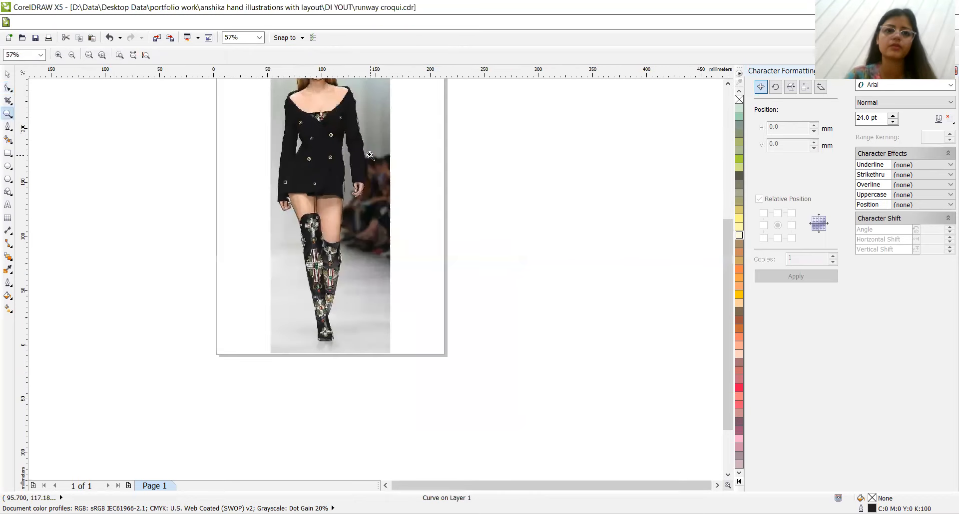
click(7, 75)
drag(386, 134, 575, 151)
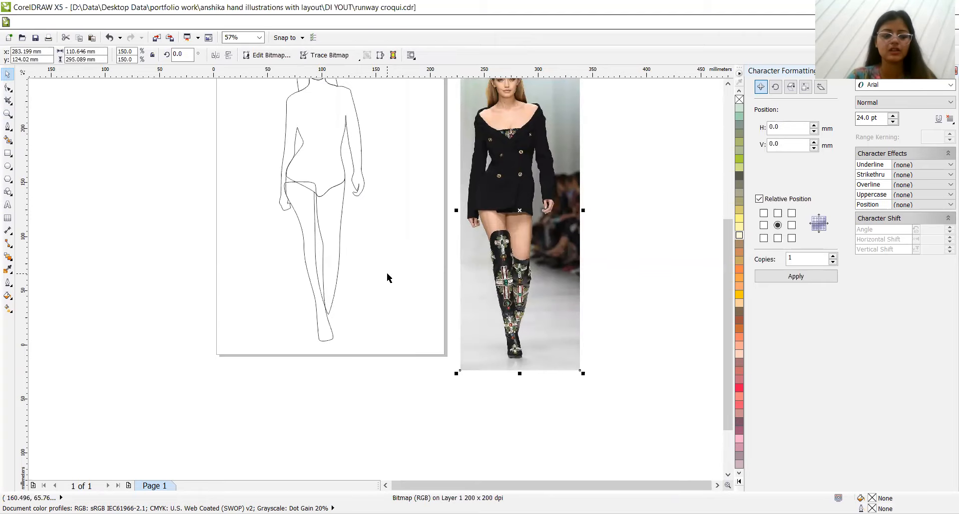
key(ctrl+z)
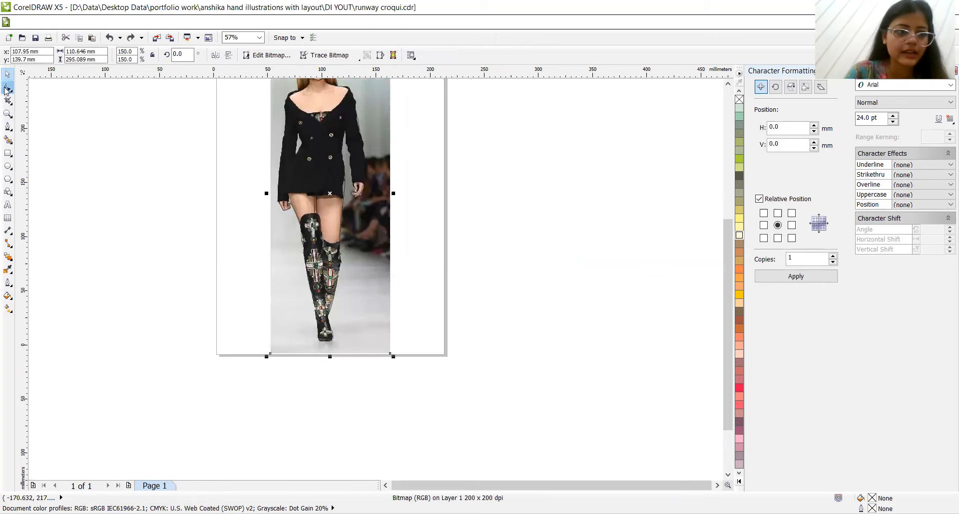
Step: Reselect the front leg curve for node editing and add a node on its inner edge at the calf
click(8, 114)
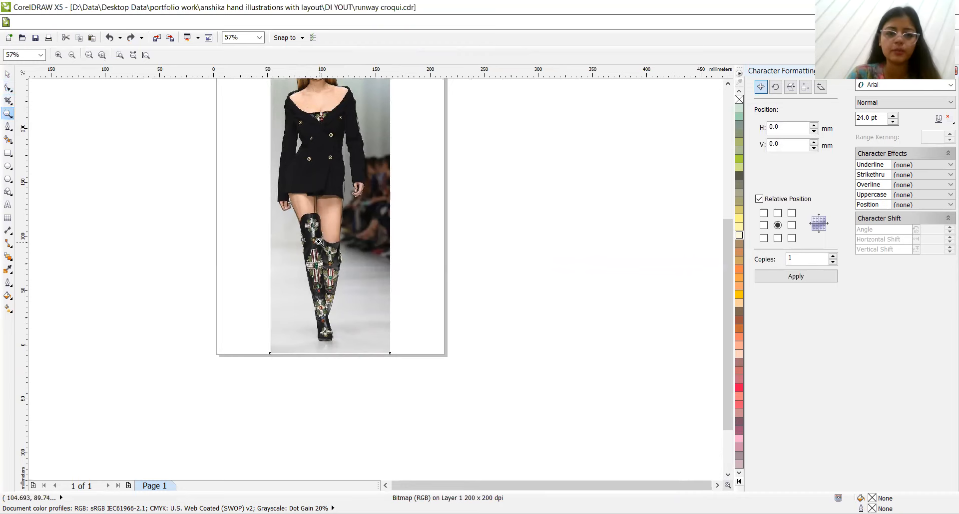
click(318, 242)
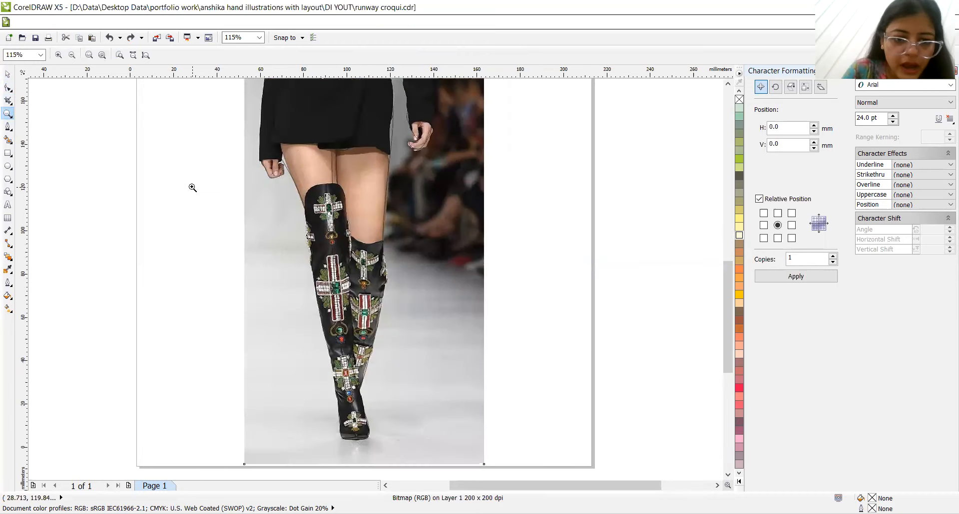
click(10, 91)
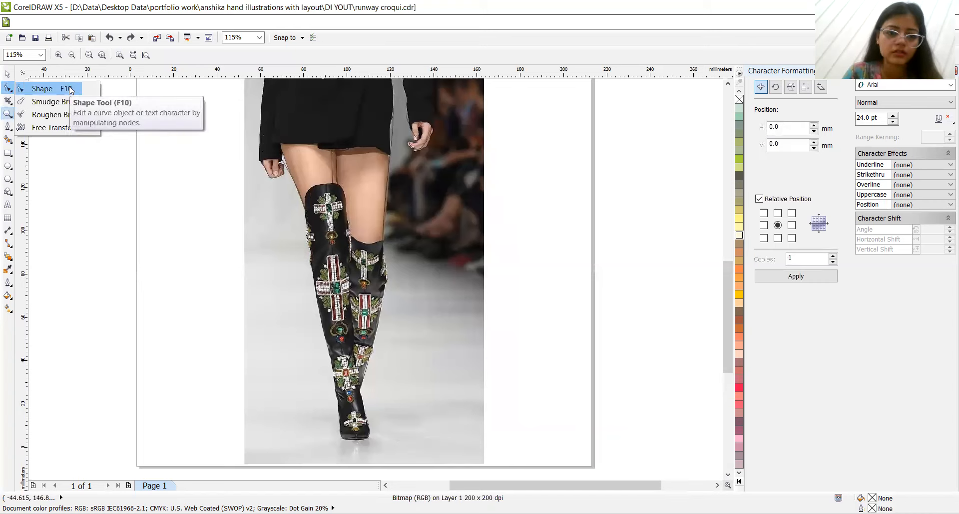
click(45, 89)
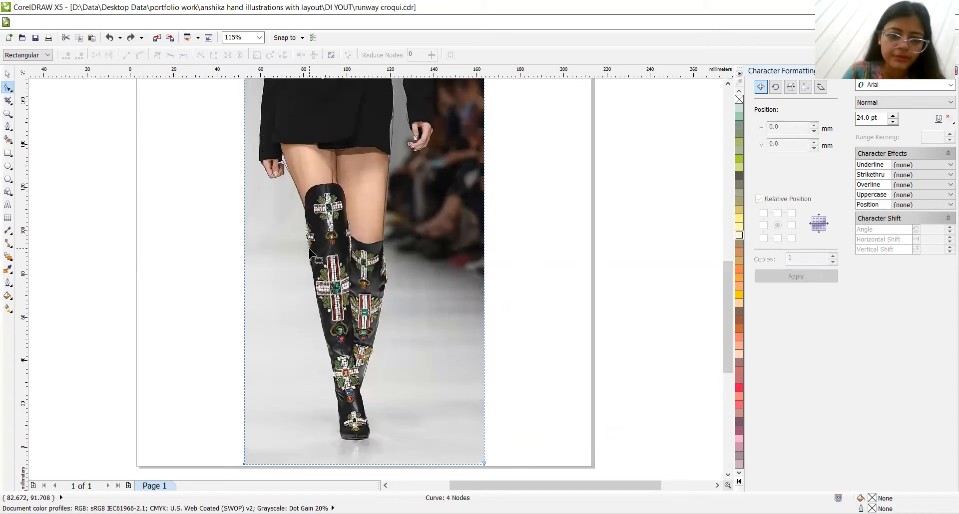
click(306, 210)
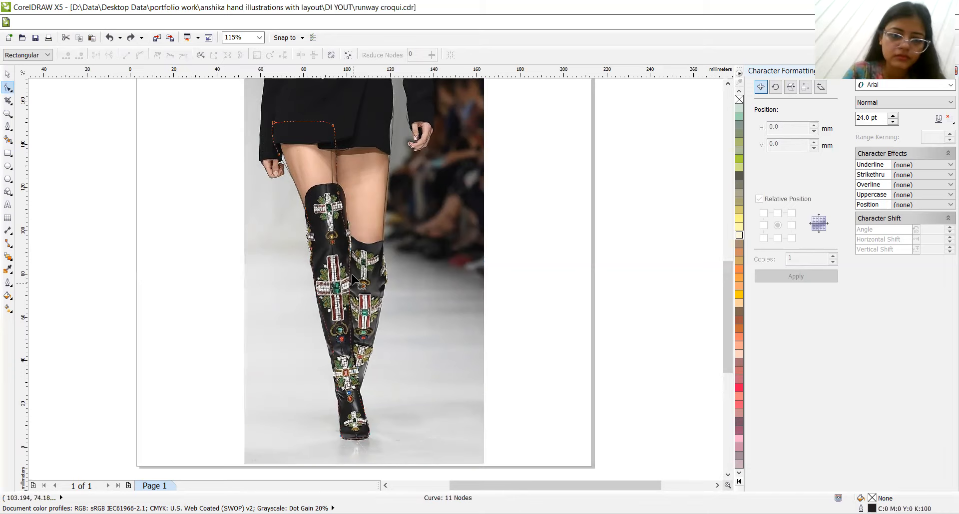
double_click(351, 332)
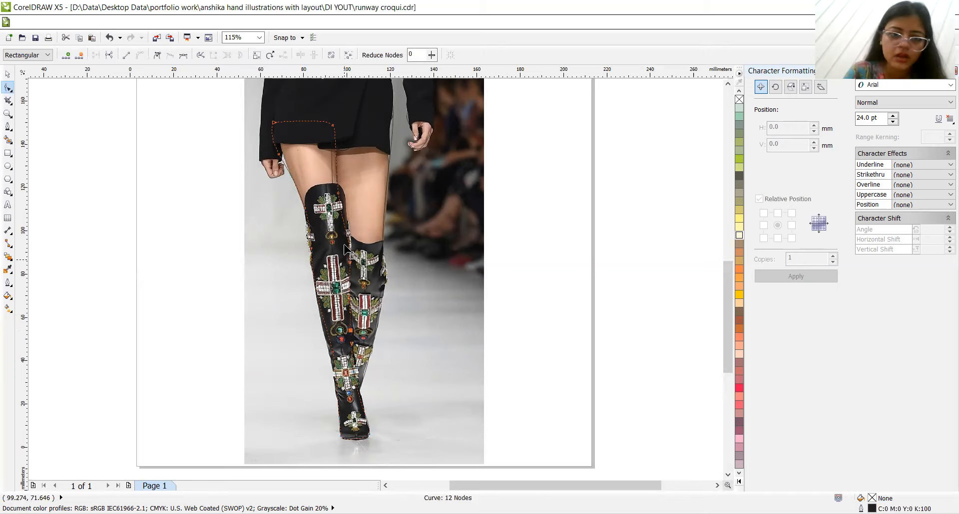
Step: Delete the inner knee node, add a node higher on the inner thigh, and nudge it toward the outer thigh
click(339, 193)
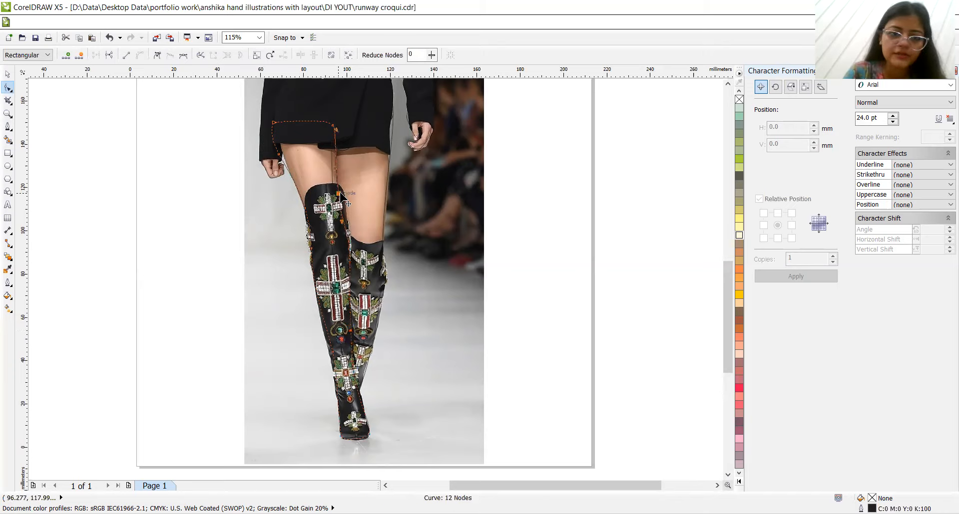
key(Delete)
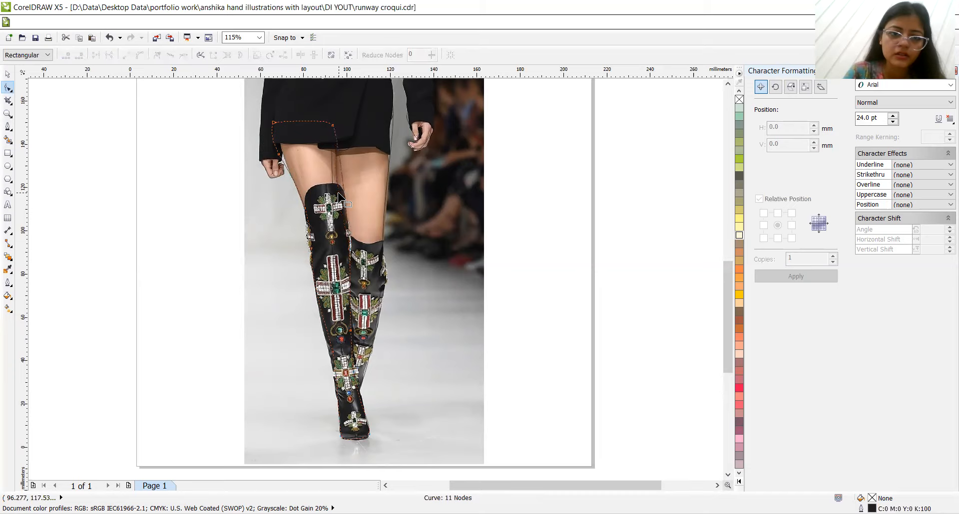
click(340, 166)
double_click(340, 165)
key(Left)
key(Left)
key(Left)
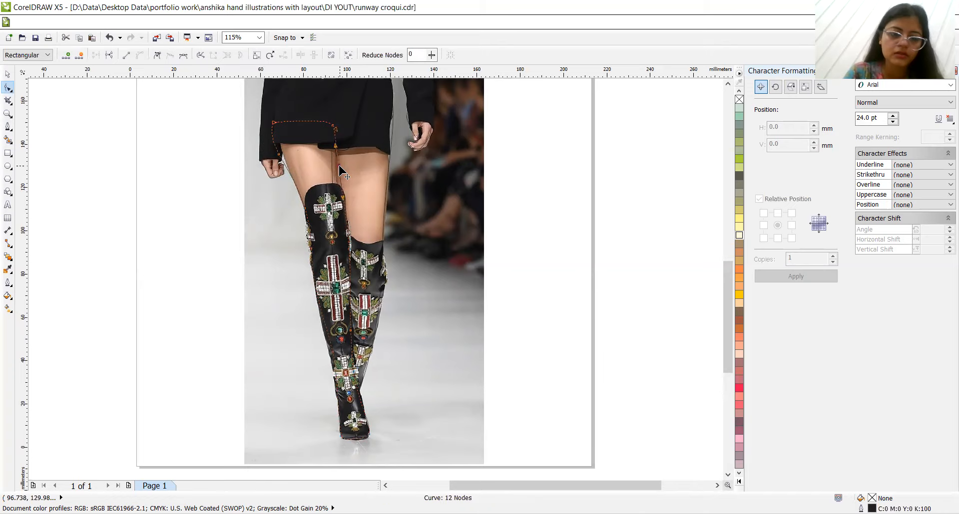
Step: Move the runway photo off to the side of the page, leaving the croqui outlines uncovered
key(z)
right_click(339, 166)
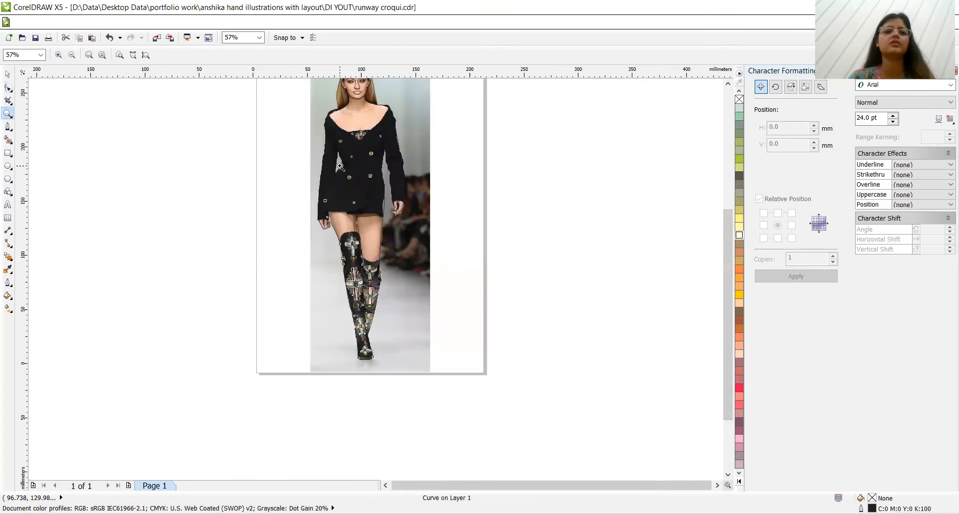
click(8, 74)
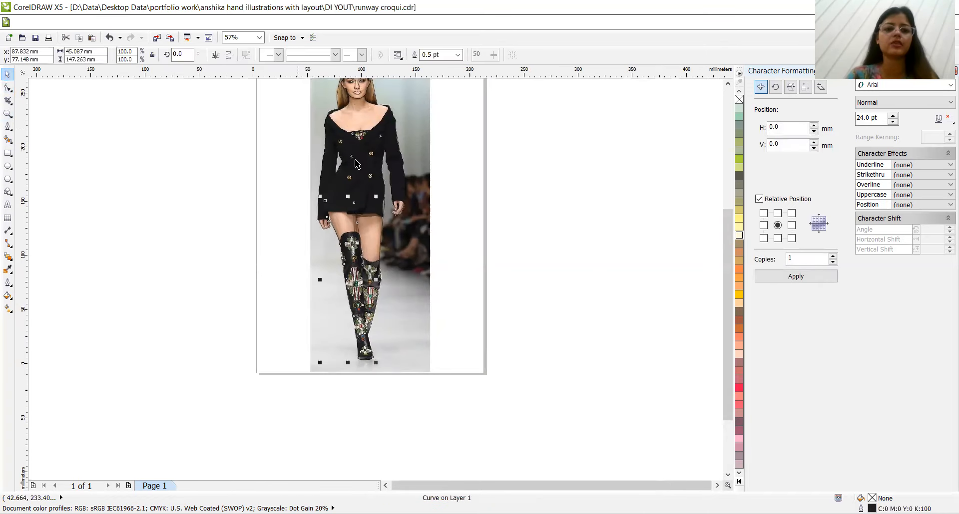
drag(412, 230, 575, 249)
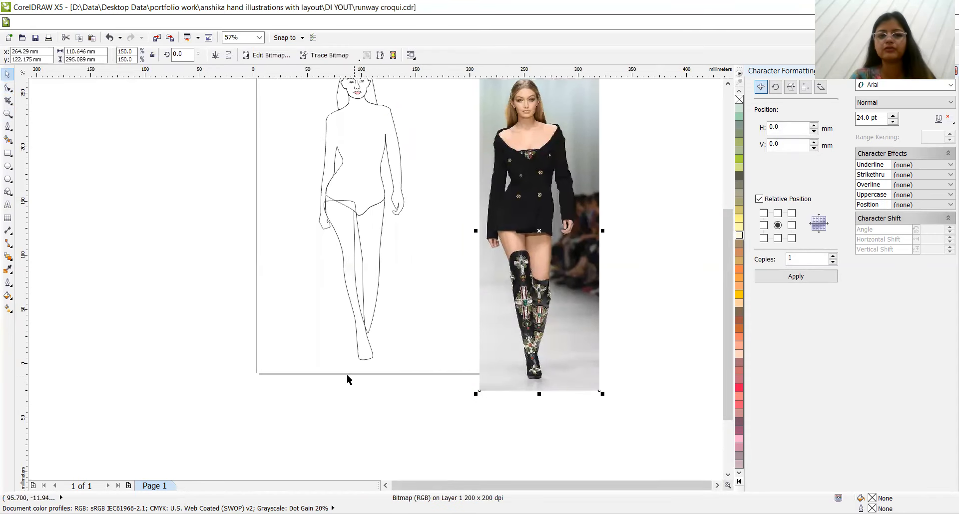
Step: Raise the front leg curve's outer top node to the hip line of the body outline and deselect the curve
click(7, 87)
drag(348, 200, 328, 201)
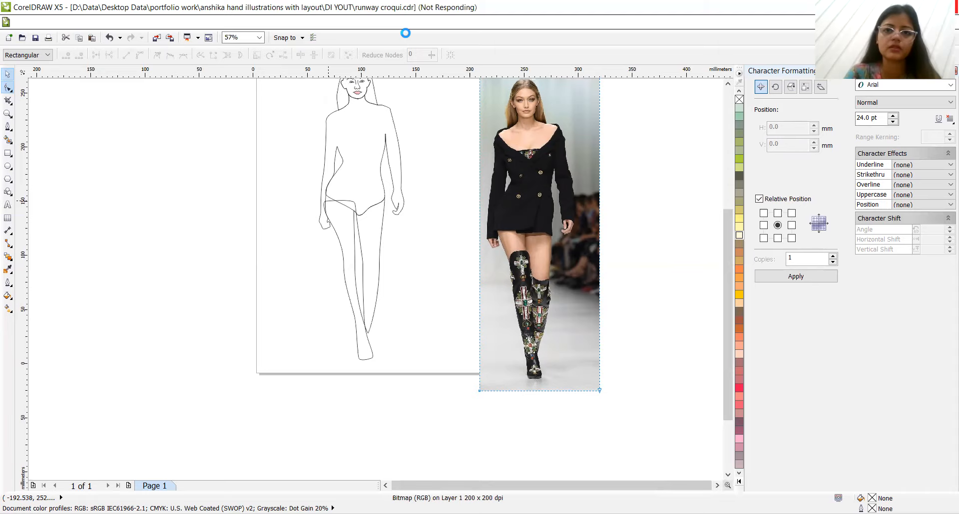
key(z)
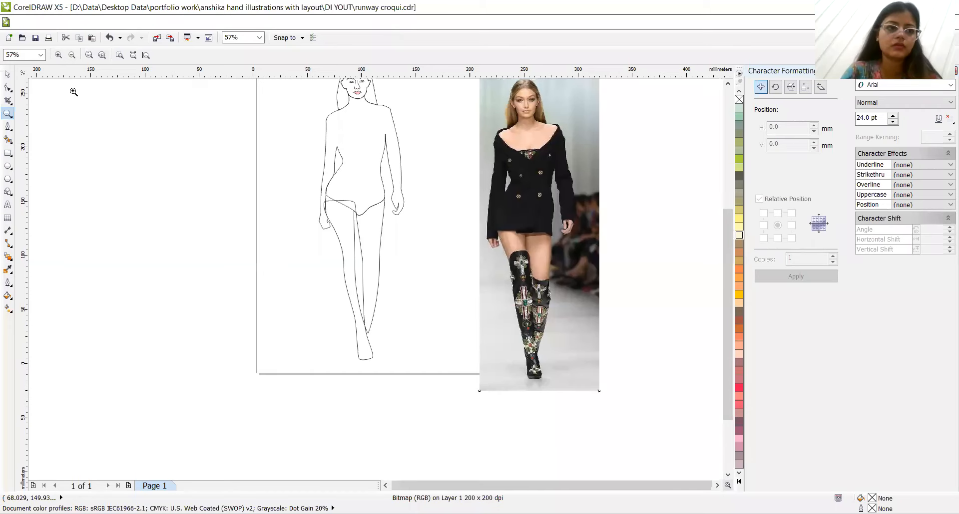
click(8, 88)
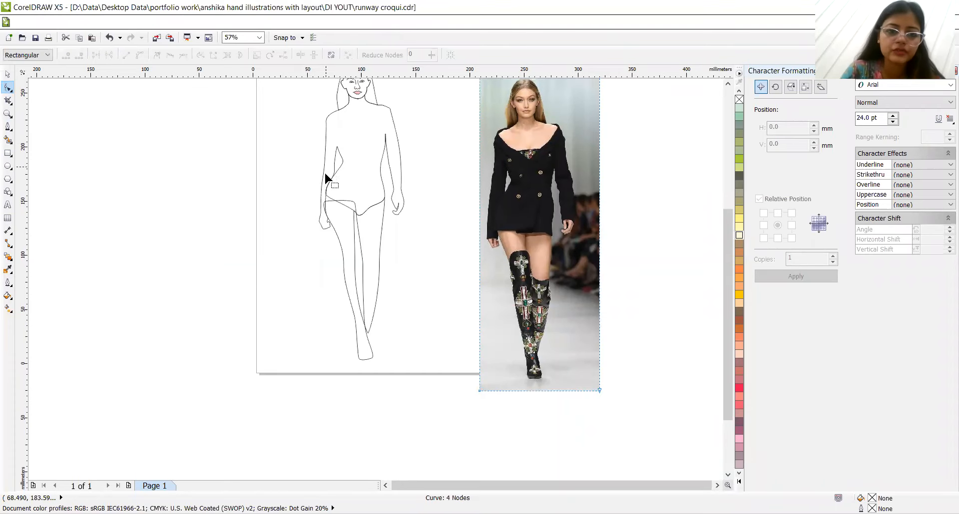
click(331, 197)
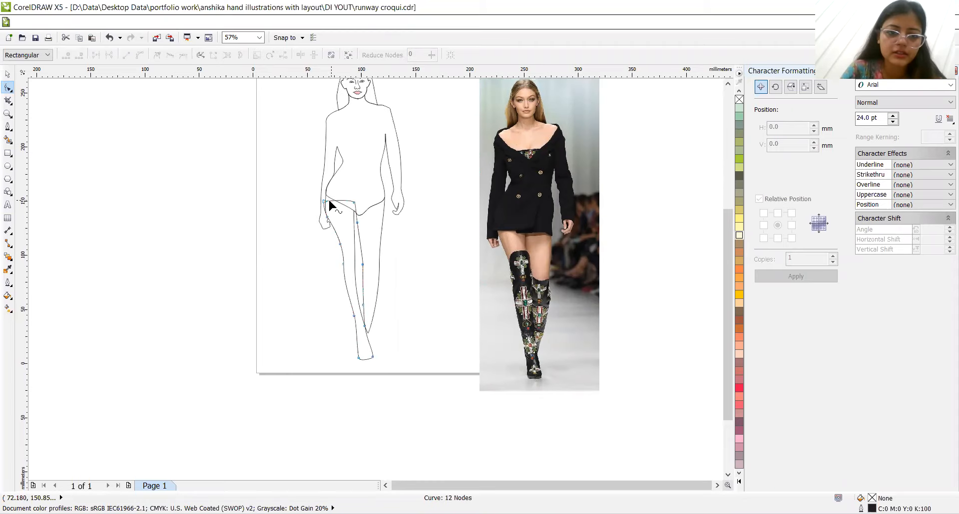
drag(325, 204, 328, 192)
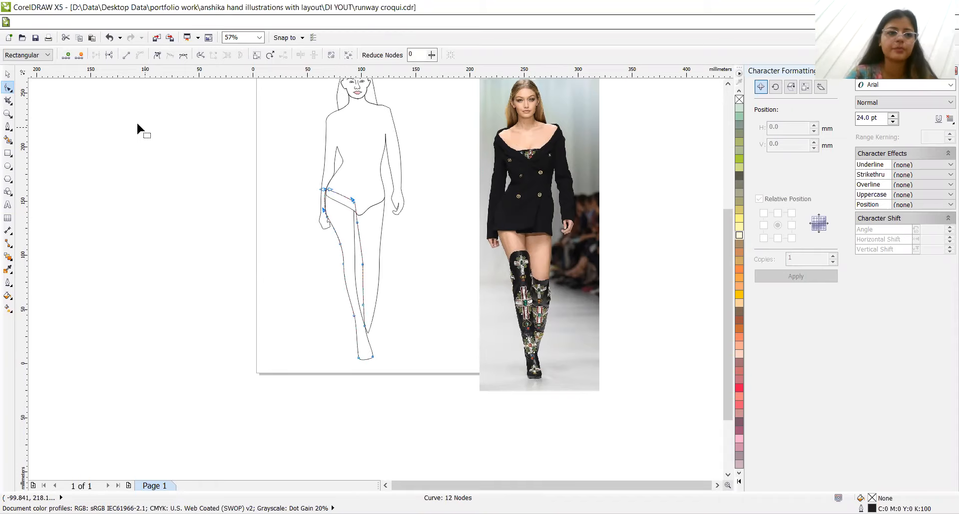
click(8, 75)
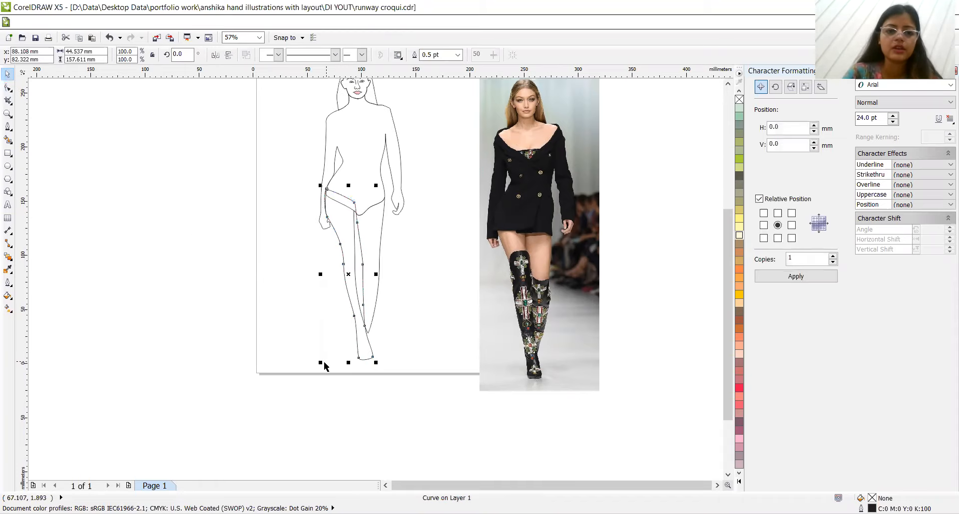
click(303, 376)
drag(309, 387, 390, 461)
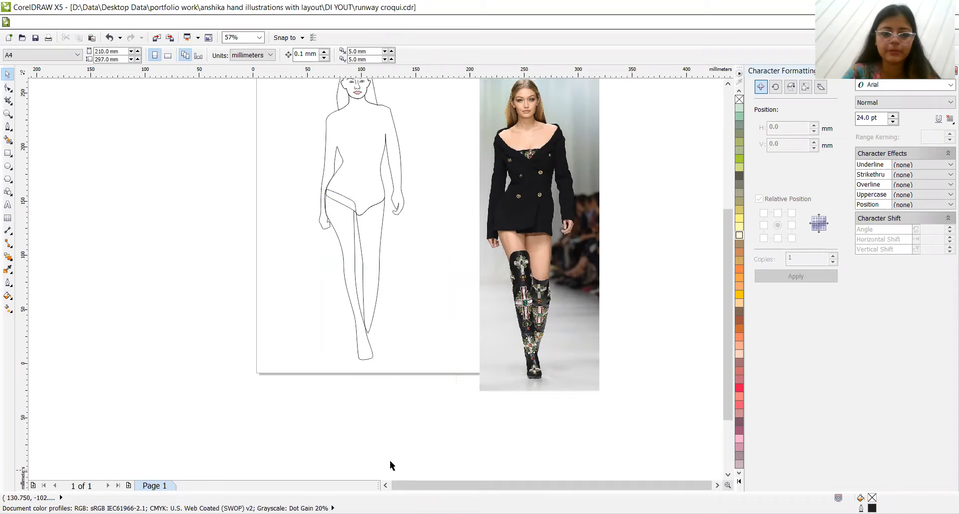
Step: Trim the back leg curve against the front leg so its inner edge follows the front leg's outline
click(8, 89)
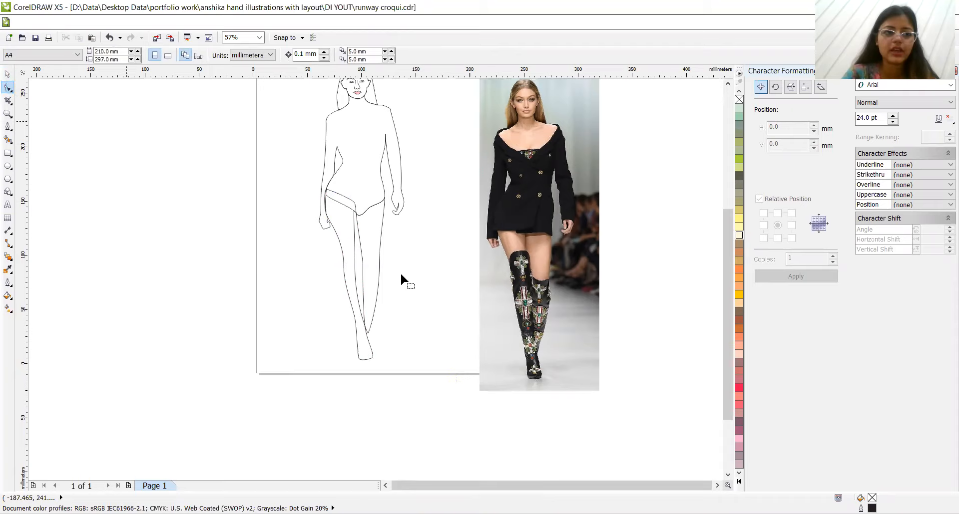
click(368, 332)
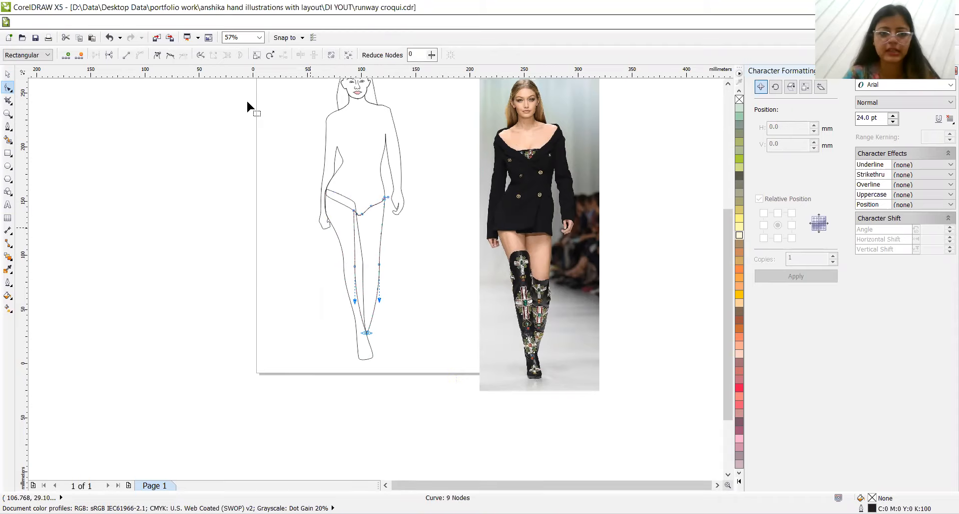
key(space)
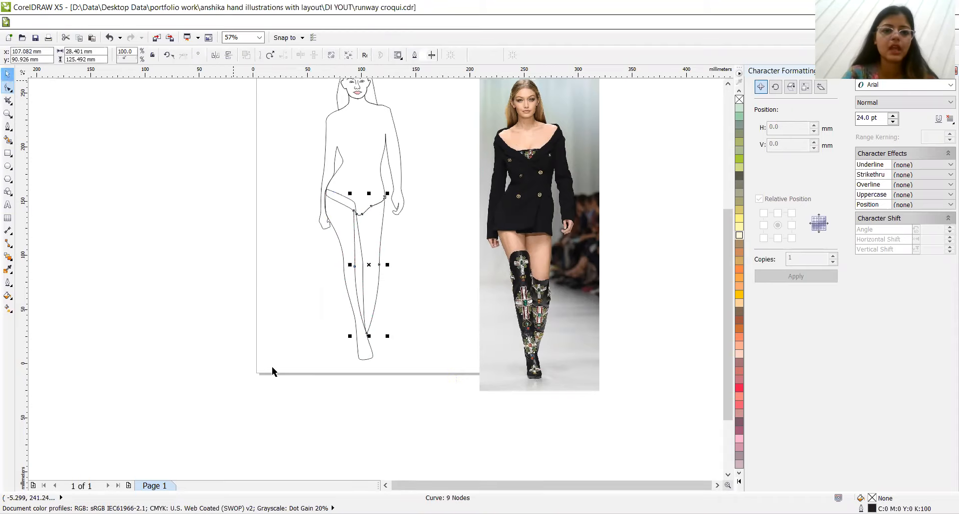
drag(310, 409, 435, 166)
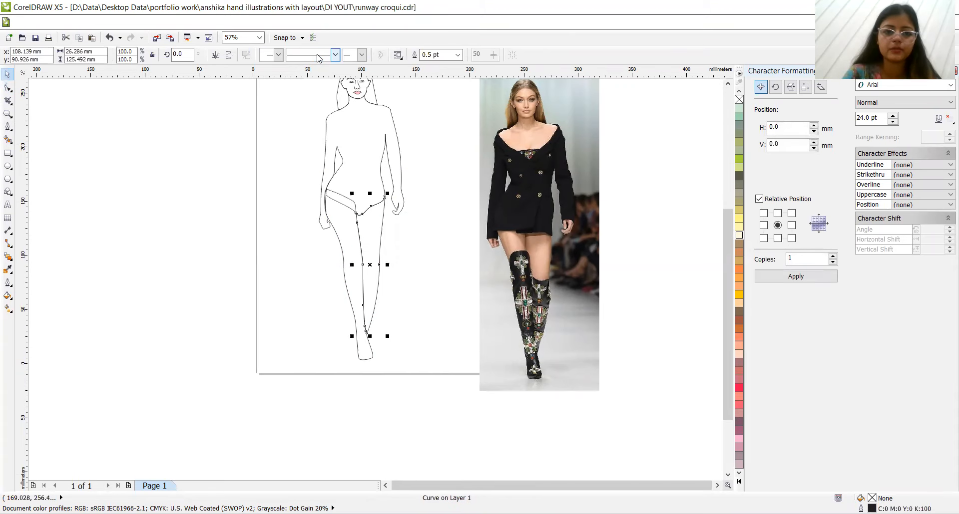
click(472, 287)
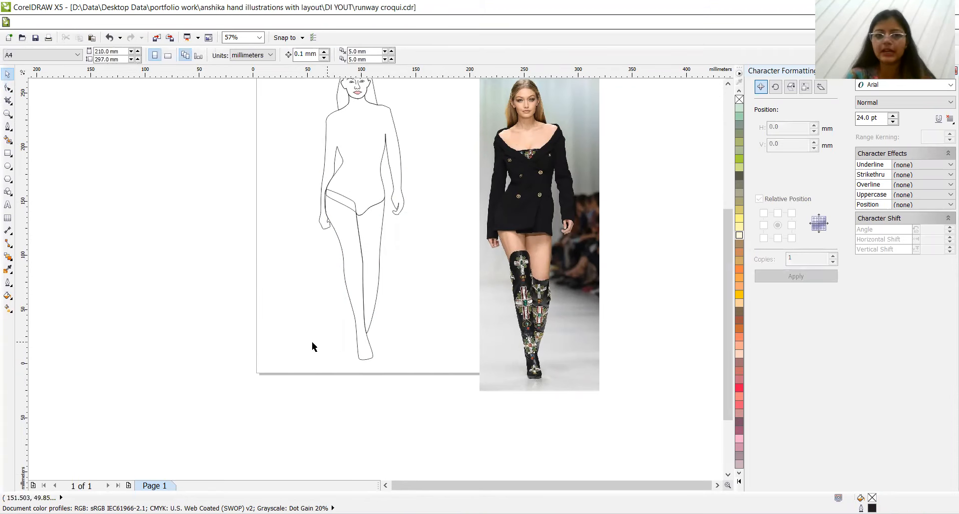
Step: Group the two leg curves into one object
drag(285, 387, 423, 155)
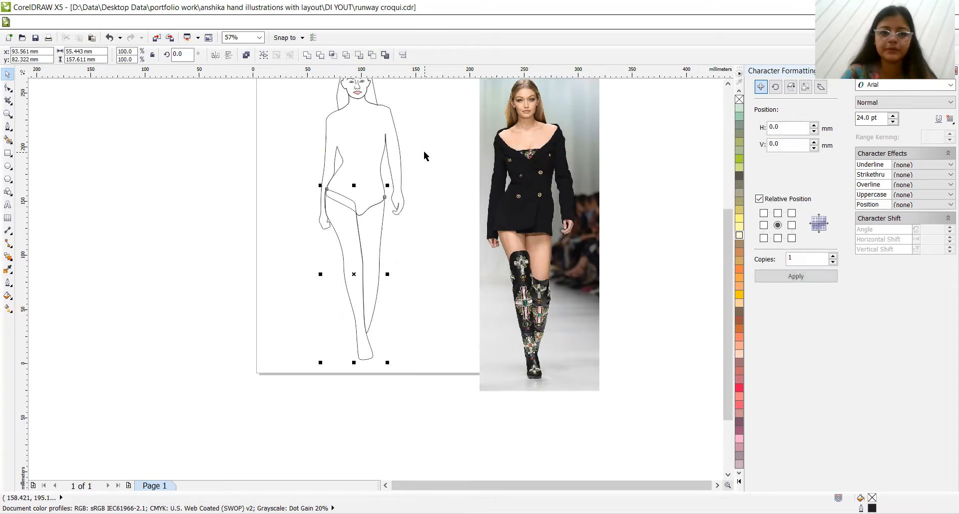
key(ctrl+g)
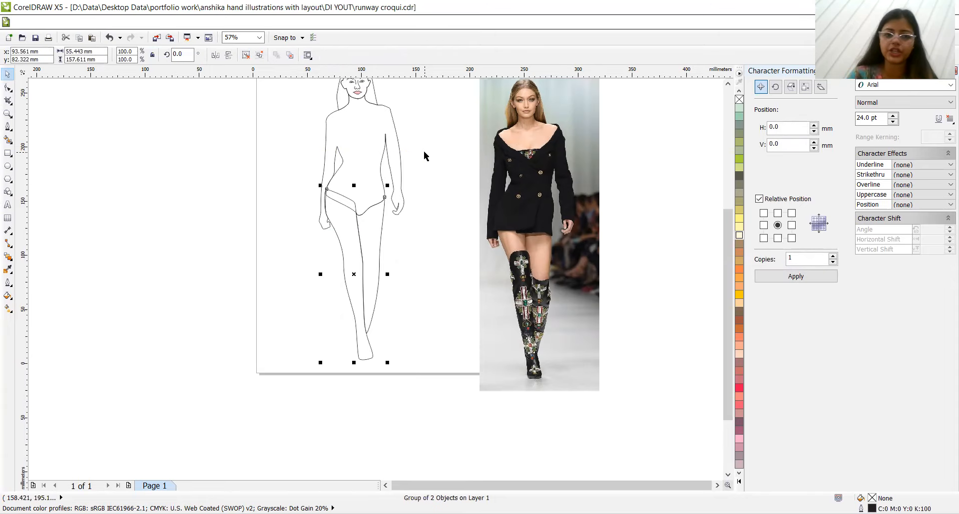
click(385, 143)
click(364, 287)
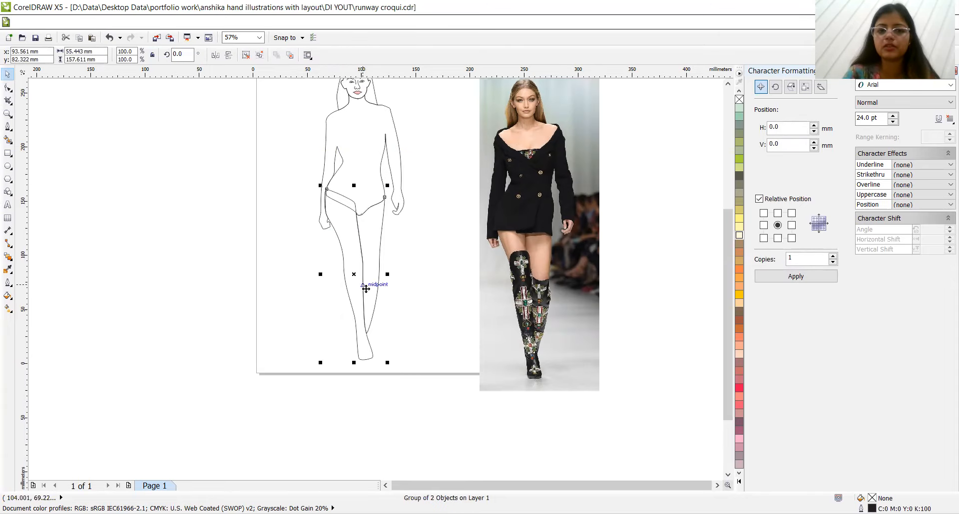
Step: Bring the body outline to the front of the layer
click(358, 170)
drag(279, 391, 413, 334)
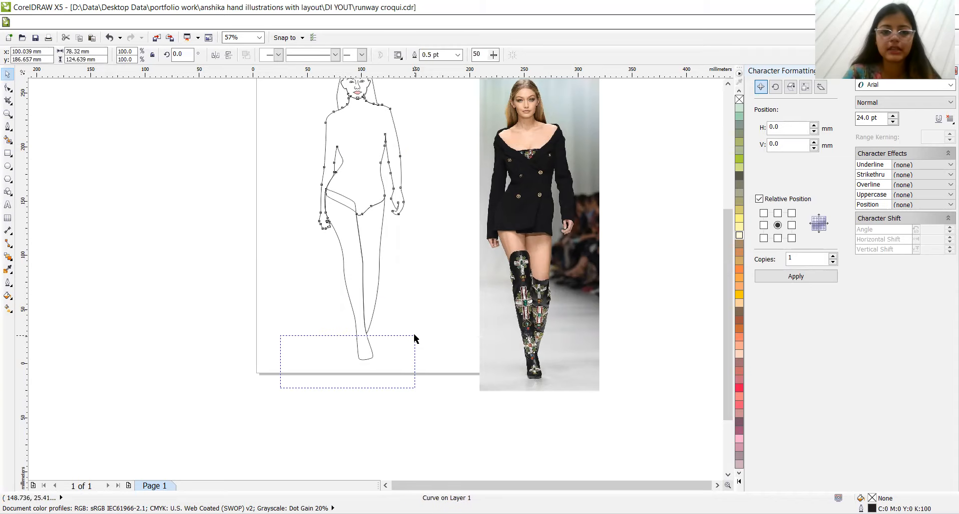
click(333, 115)
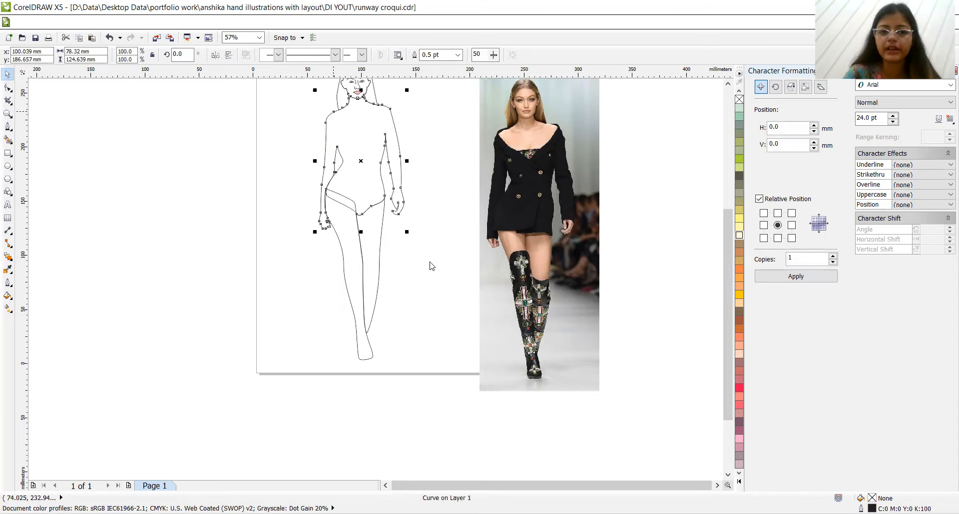
right_click(334, 113)
mouse_move(360, 256)
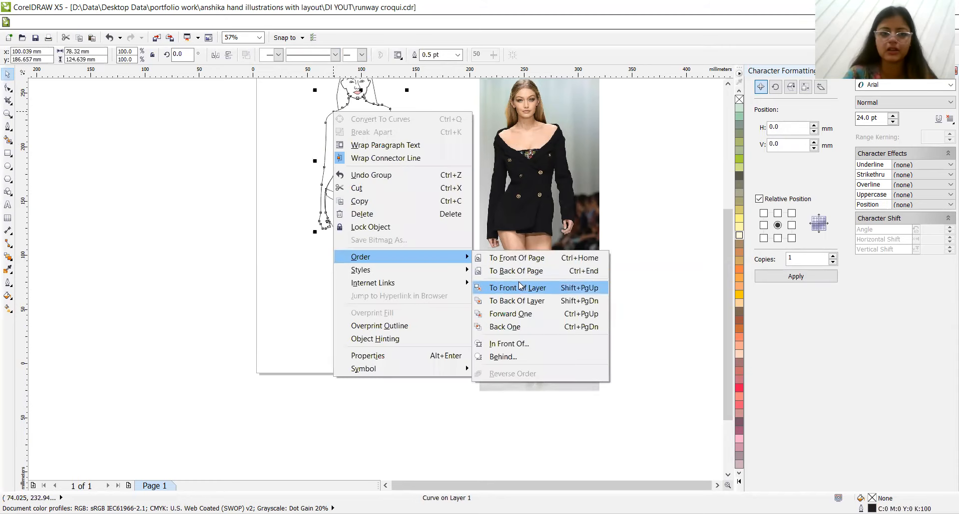
click(519, 286)
Step: Try to weld the body outline and the legs into a single shape
drag(266, 383, 443, 146)
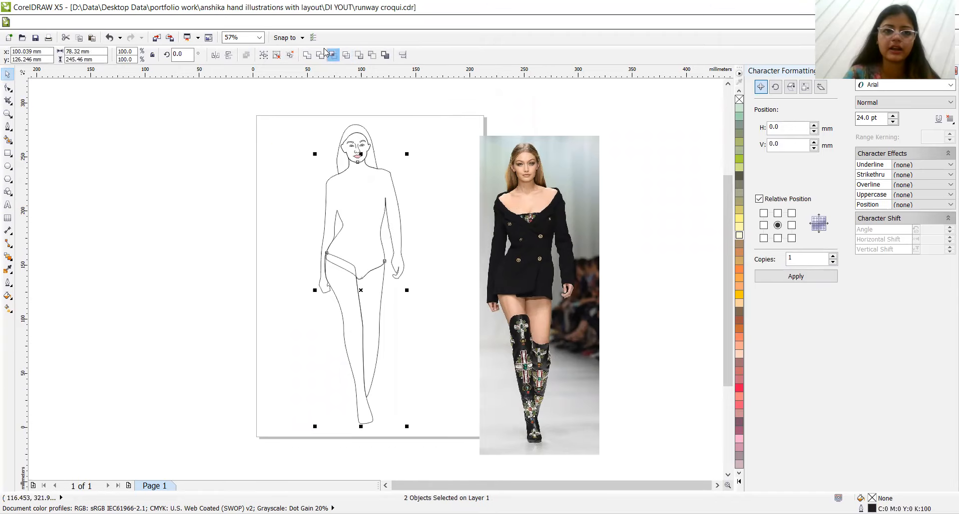
click(308, 56)
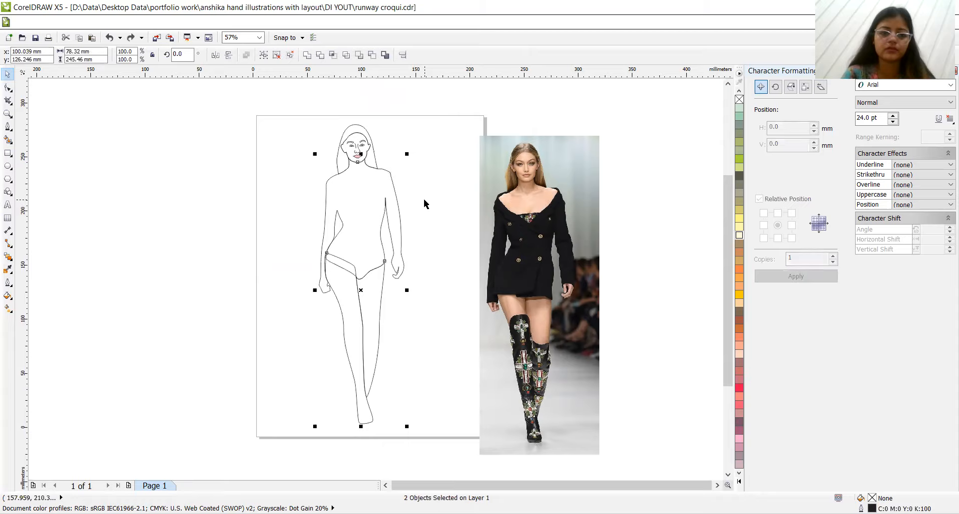
click(402, 214)
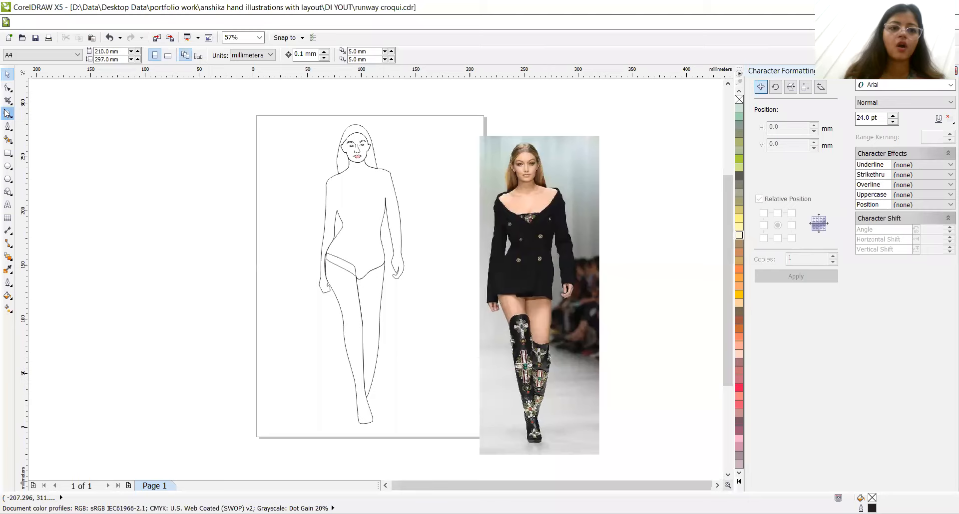
Step: Lower the front leg curve's hip and crotch nodes onto the body outline's lower edge and add two nodes along the leg's top edge
click(7, 113)
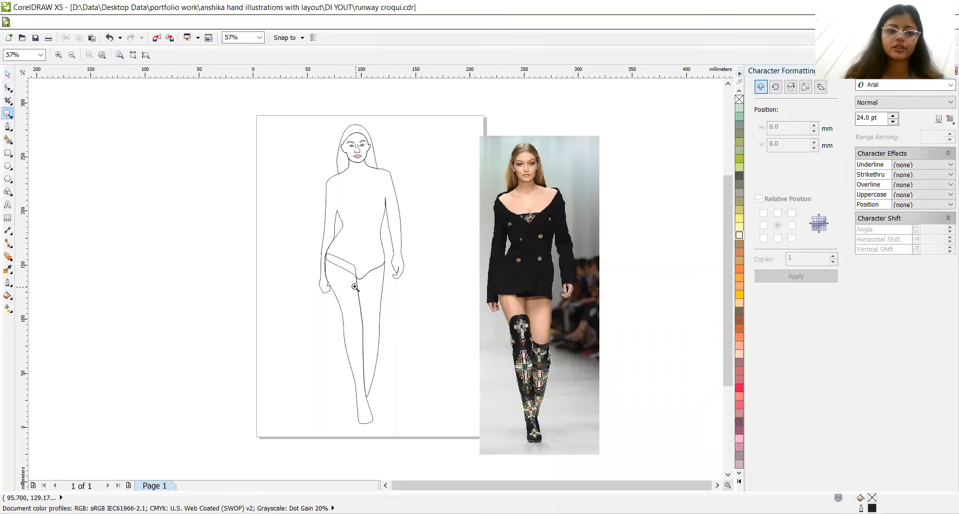
click(355, 286)
click(385, 245)
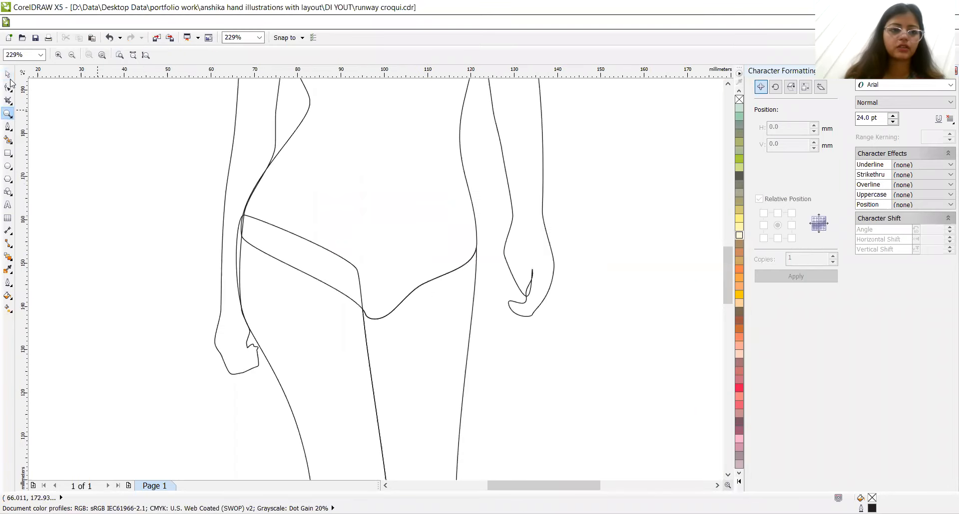
click(8, 88)
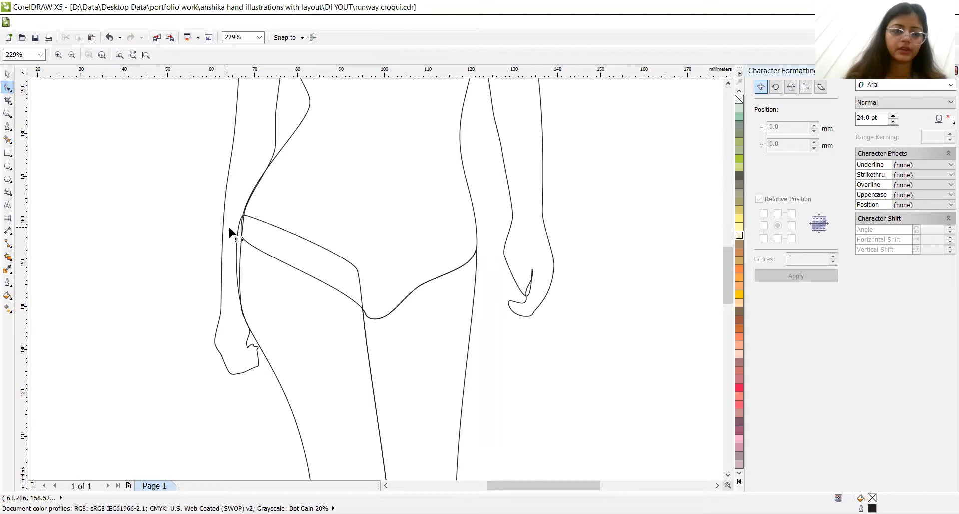
click(241, 220)
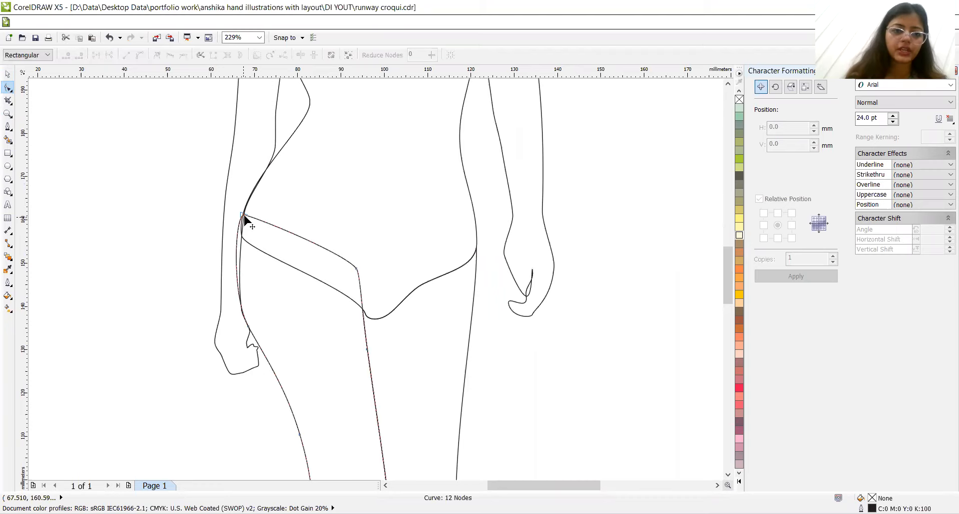
drag(244, 216, 245, 236)
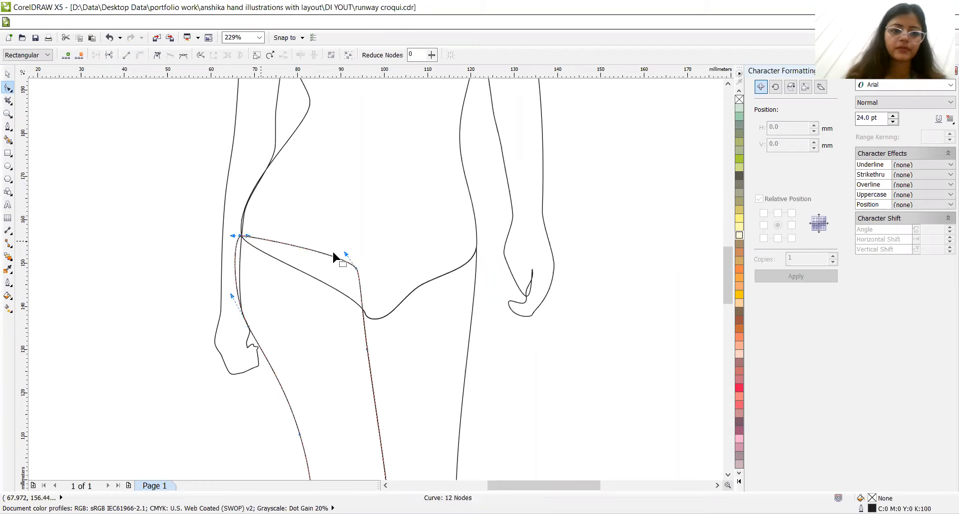
drag(358, 270, 363, 310)
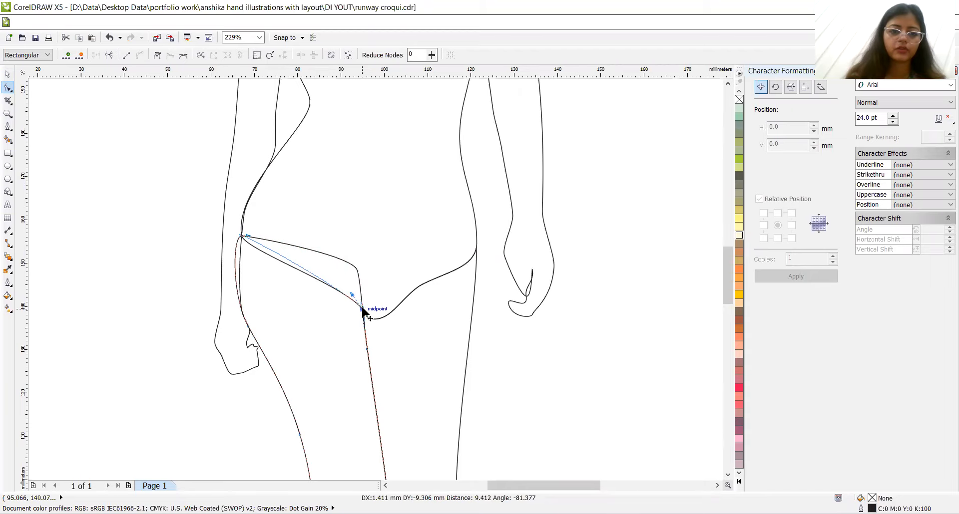
double_click(268, 255)
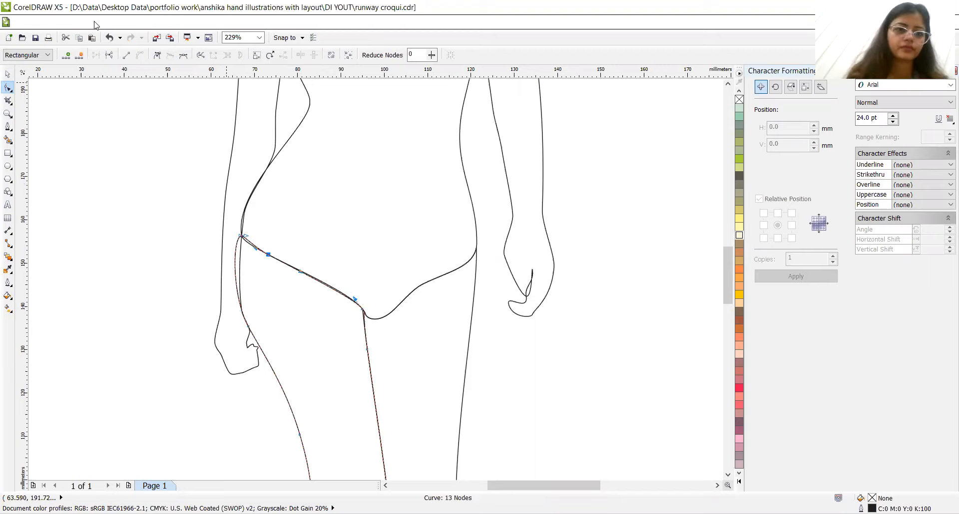
double_click(249, 244)
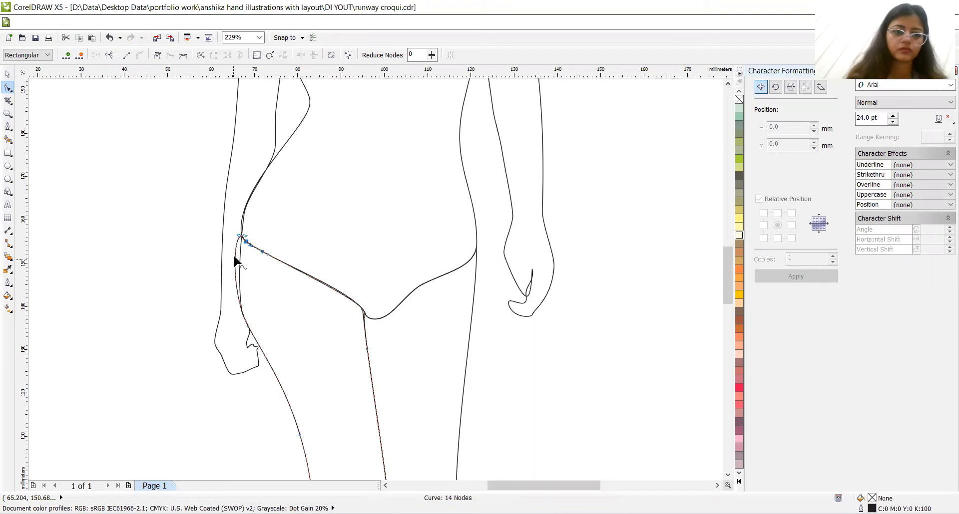
Step: Bend the front leg's outer thigh edge inward to match the adjoining body outline and add two nodes along it
drag(235, 255, 242, 271)
double_click(242, 271)
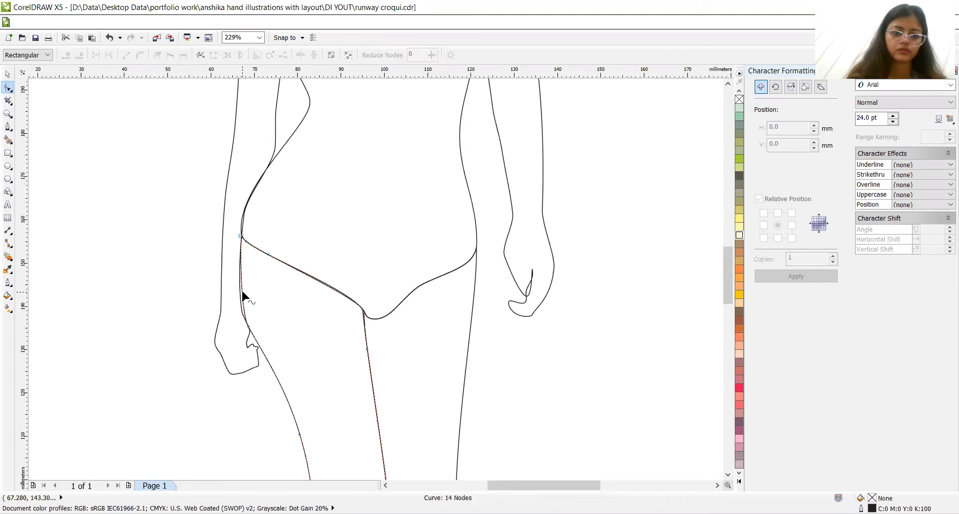
click(242, 293)
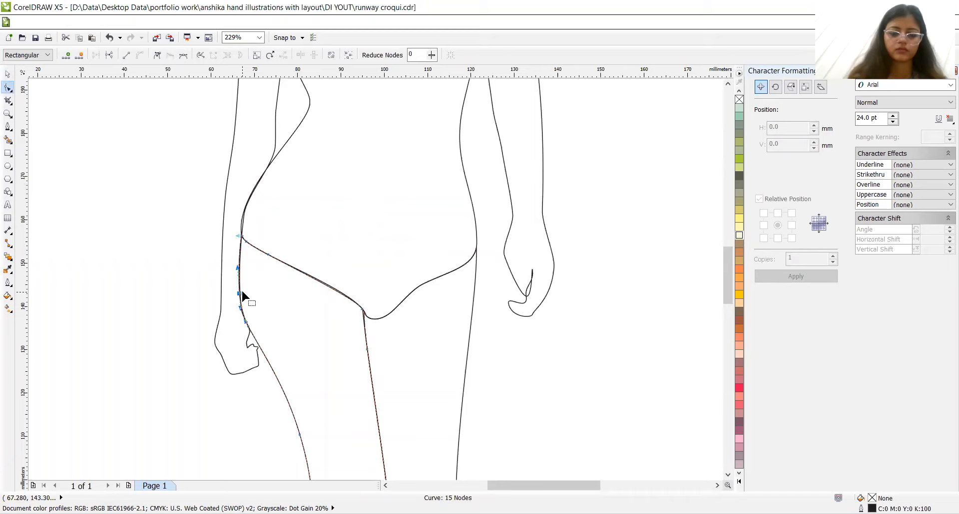
double_click(239, 262)
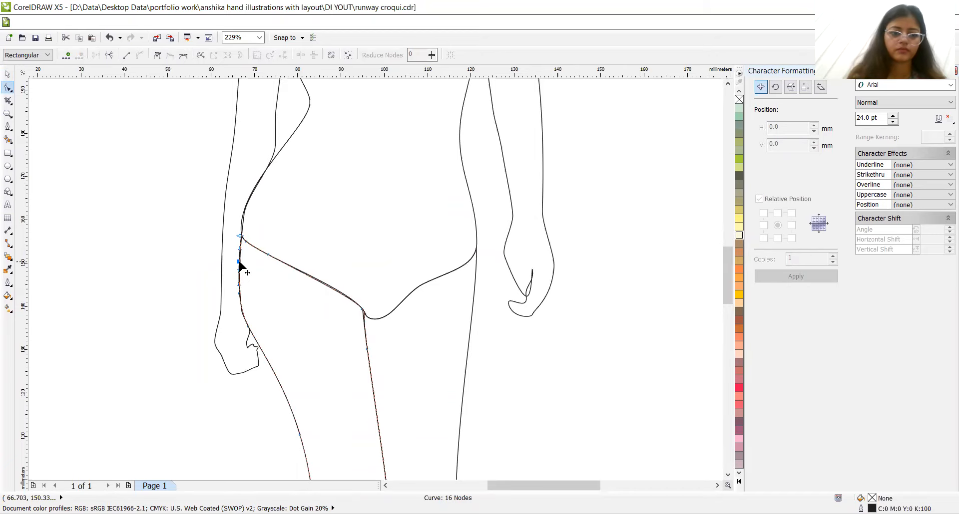
click(239, 262)
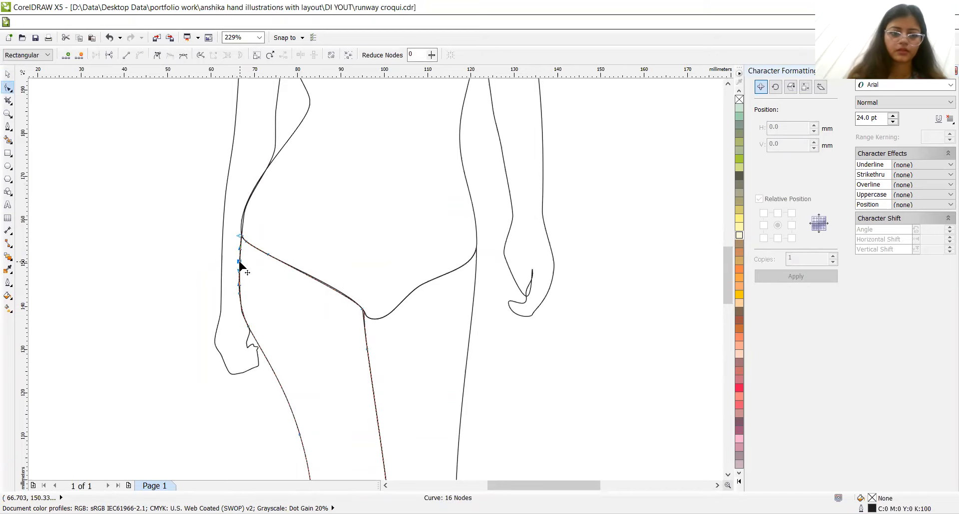
click(239, 294)
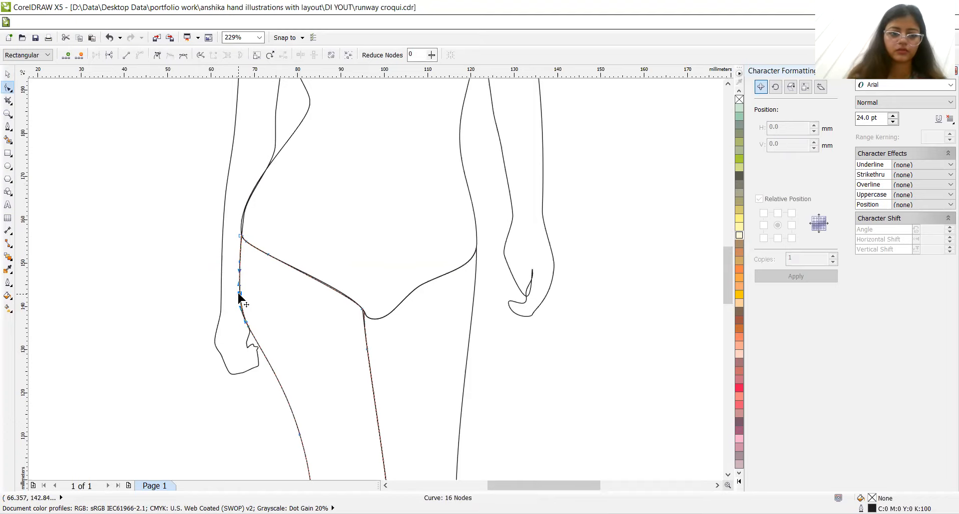
Step: Shift the body outline's hip node slightly inward and add a node along its sloping lower edge above the front leg
click(241, 224)
drag(241, 224, 243, 224)
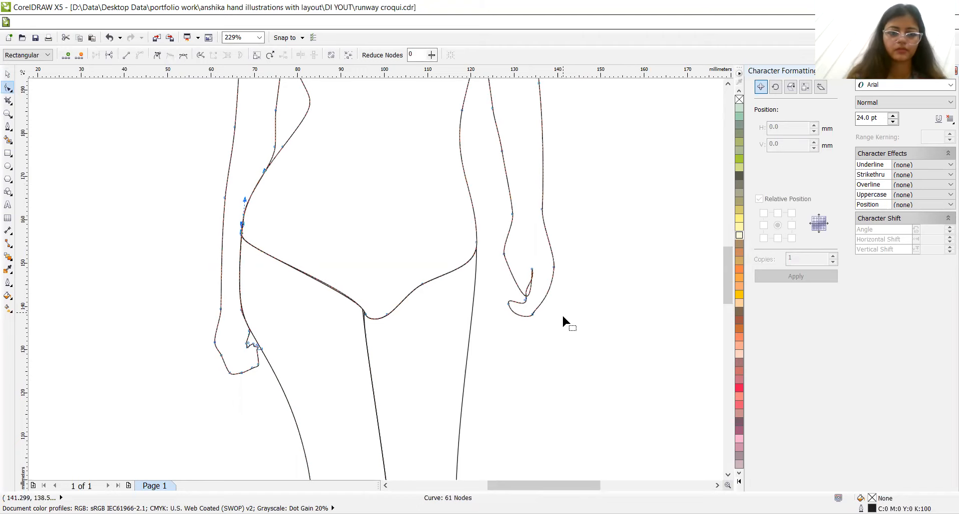
click(330, 286)
double_click(329, 286)
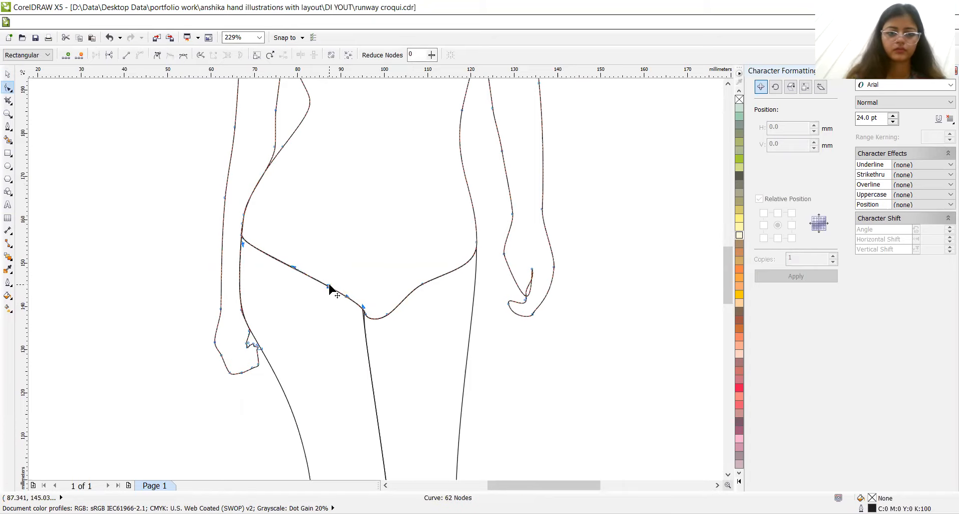
Step: Add a node to the body outline at the crotch corner and nudge it slightly left in 0.1 mm increments
double_click(362, 312)
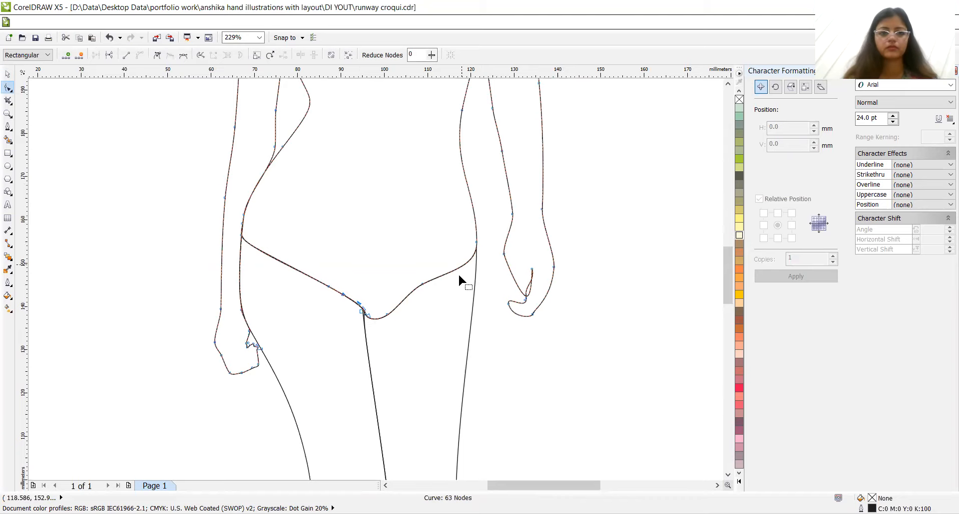
key(Left)
key(Left)
key(Left)
key(Left)
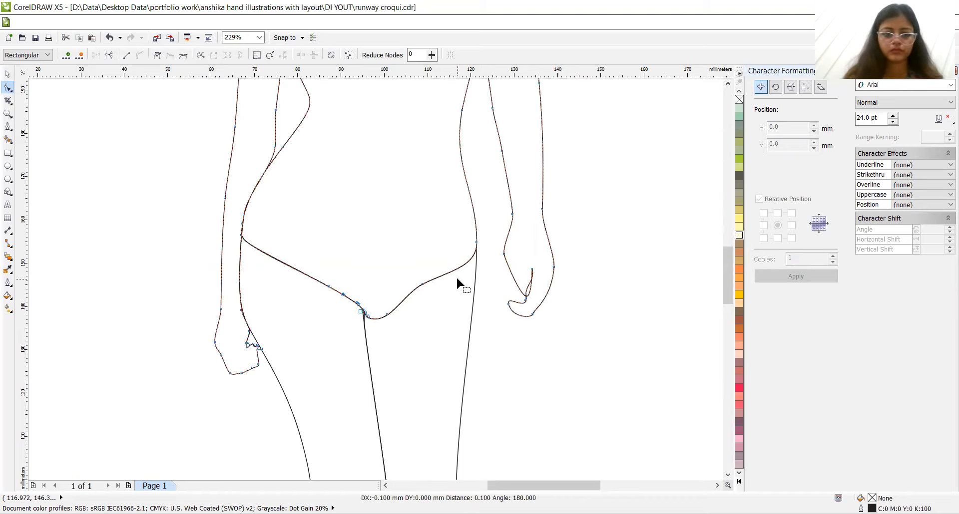
Step: Nudge the front leg curve's crotch node slightly right and down toward the body outline
click(363, 313)
key(Right)
key(Down)
key(Right)
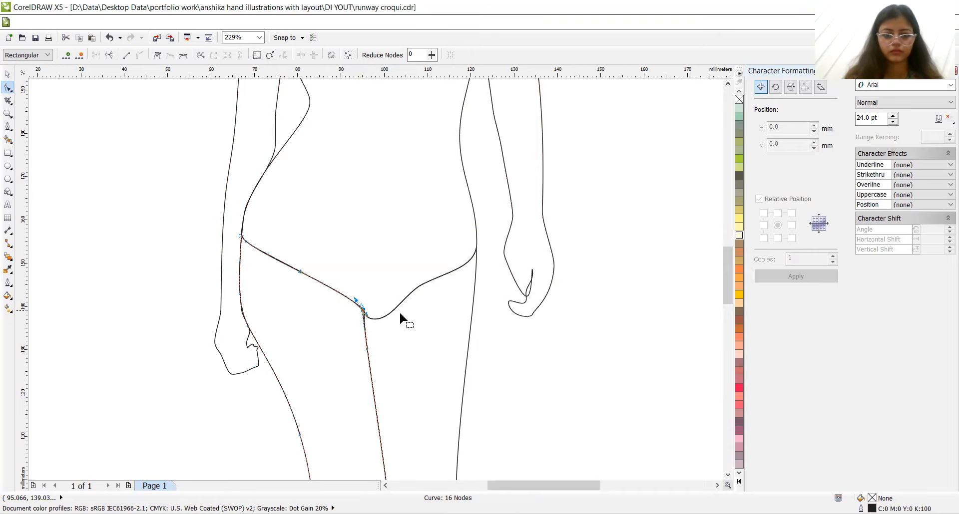
Step: Move the leg curve's crotch node onto the intersection where the front leg meets the body outline
key(F2)
key(z)
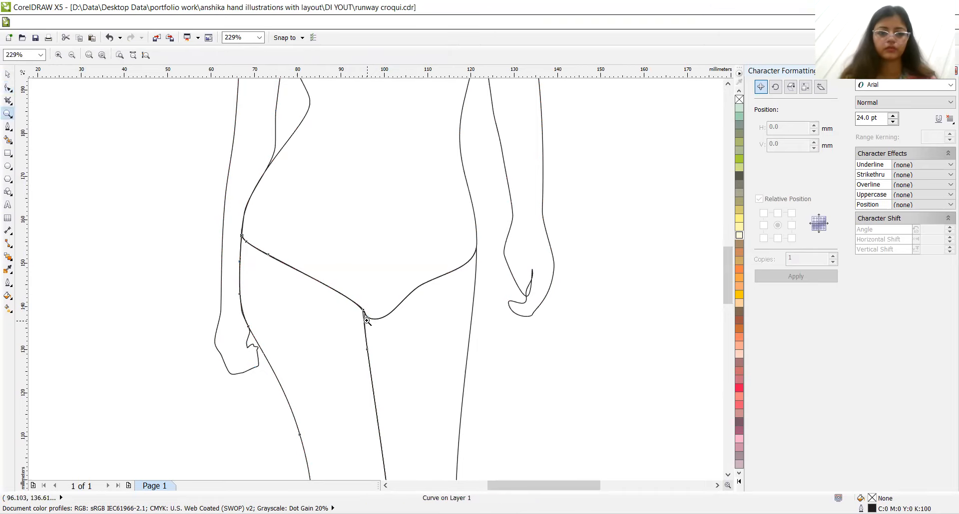
click(367, 321)
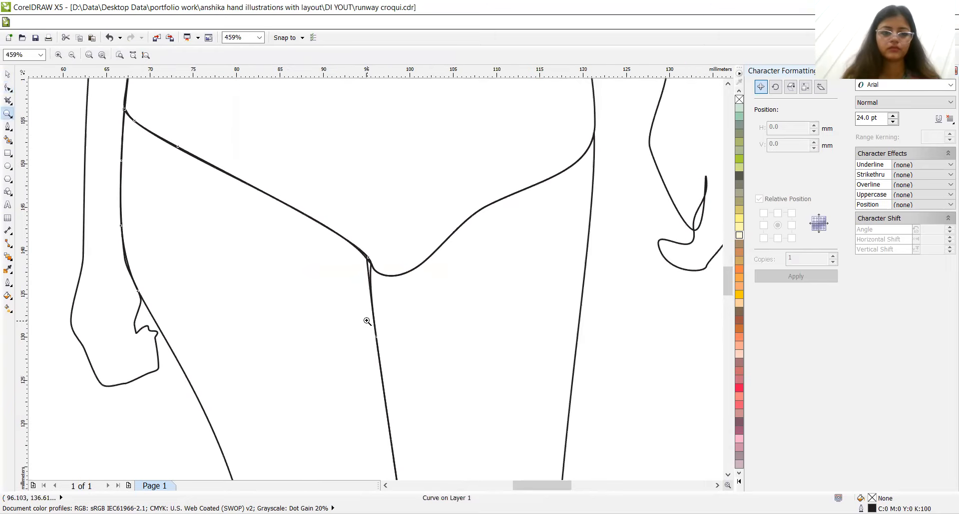
click(392, 272)
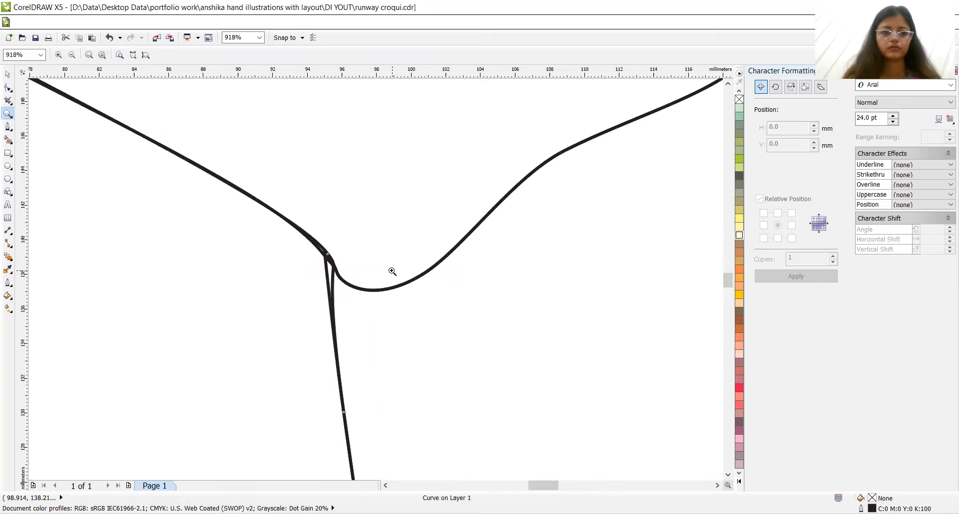
click(7, 90)
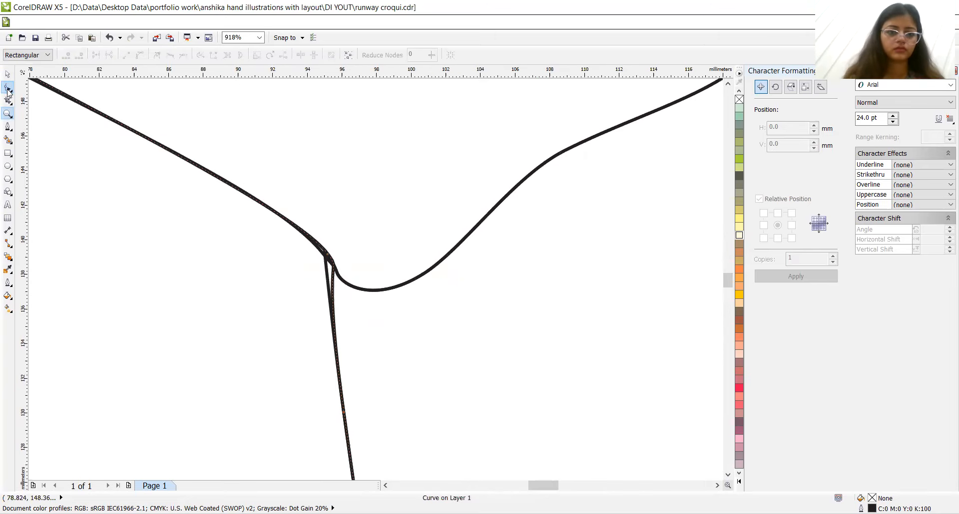
double_click(333, 263)
mouse_move(333, 263)
mouse_down()
mouse_move(316, 246)
mouse_move(327, 256)
mouse_up()
click(325, 256)
click(326, 257)
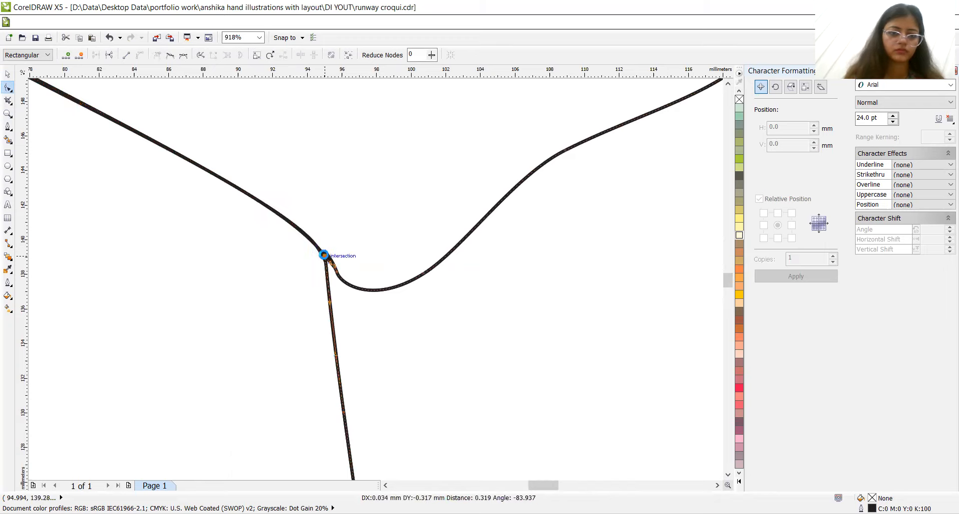
Step: Add nodes to the front leg's outer thigh edge above the hand and shape it to follow the body outline
click(385, 487)
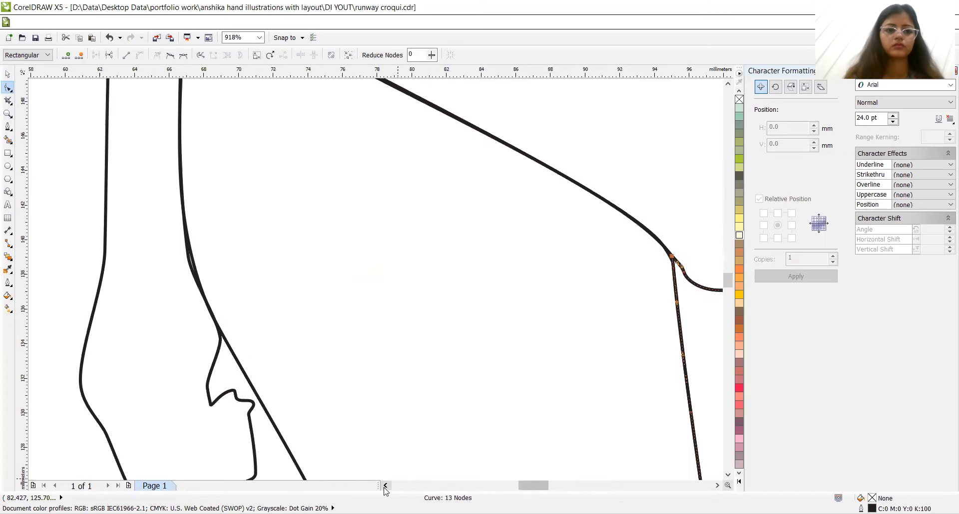
click(188, 260)
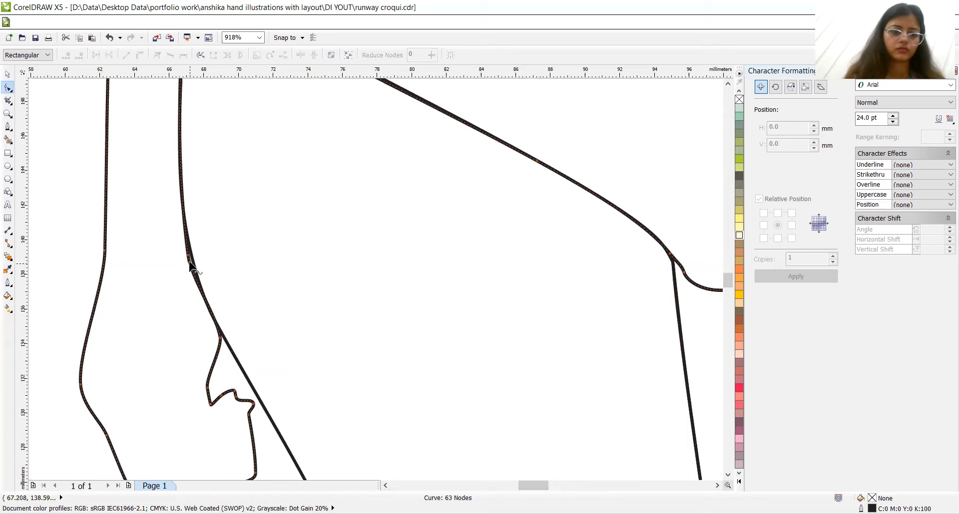
click(192, 261)
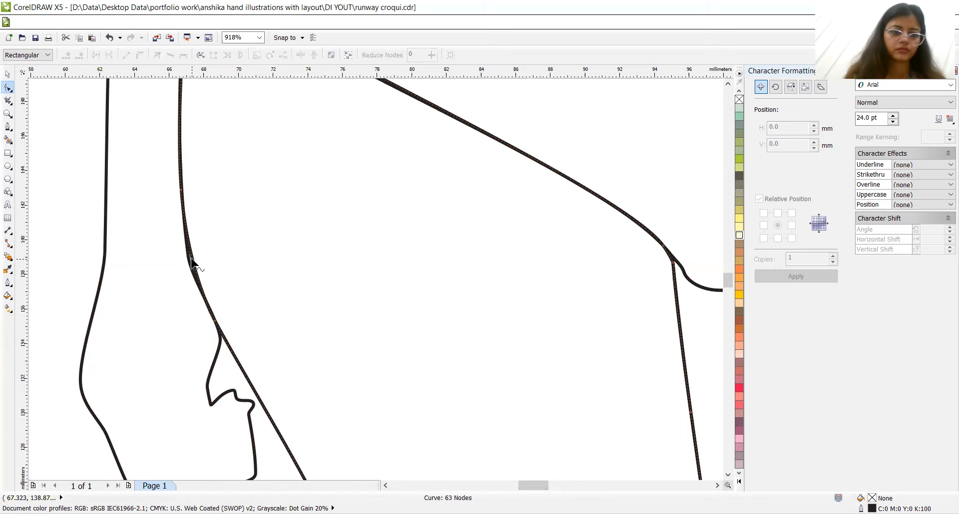
click(196, 263)
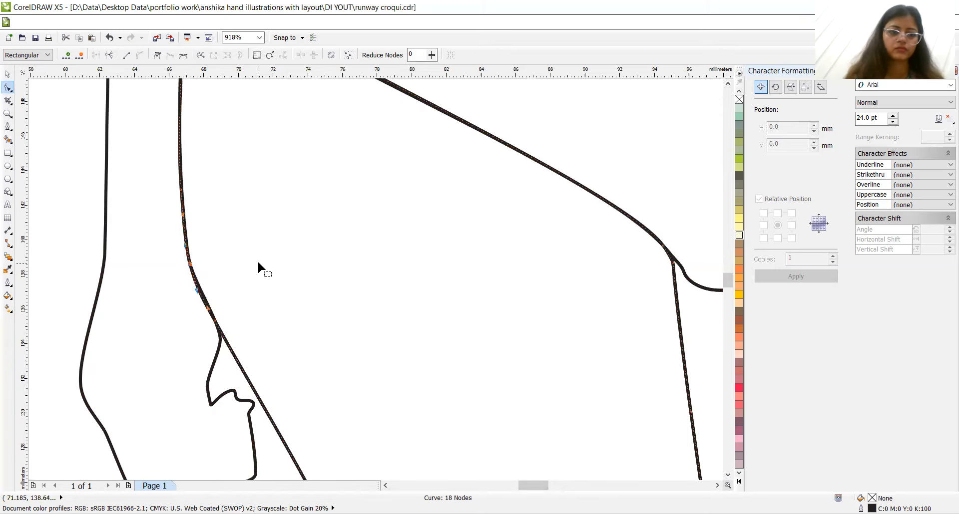
double_click(203, 296)
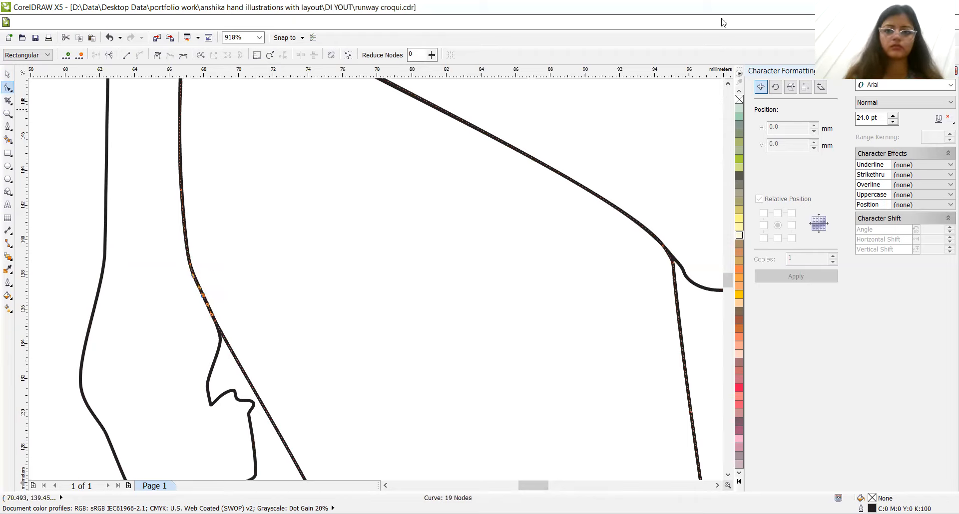
Step: Add a node along the front leg's sloping upper edge and shift the neighbouring node slightly down onto the body outline
click(727, 83)
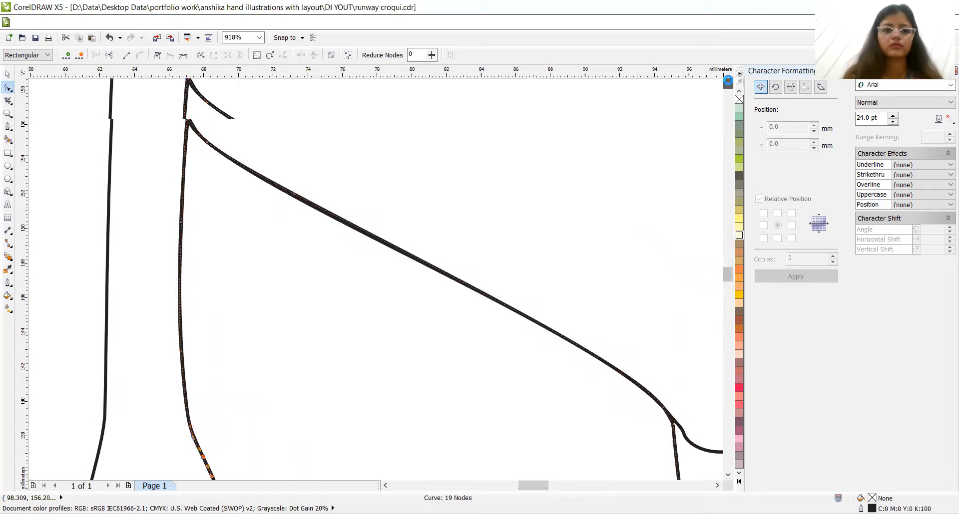
double_click(355, 229)
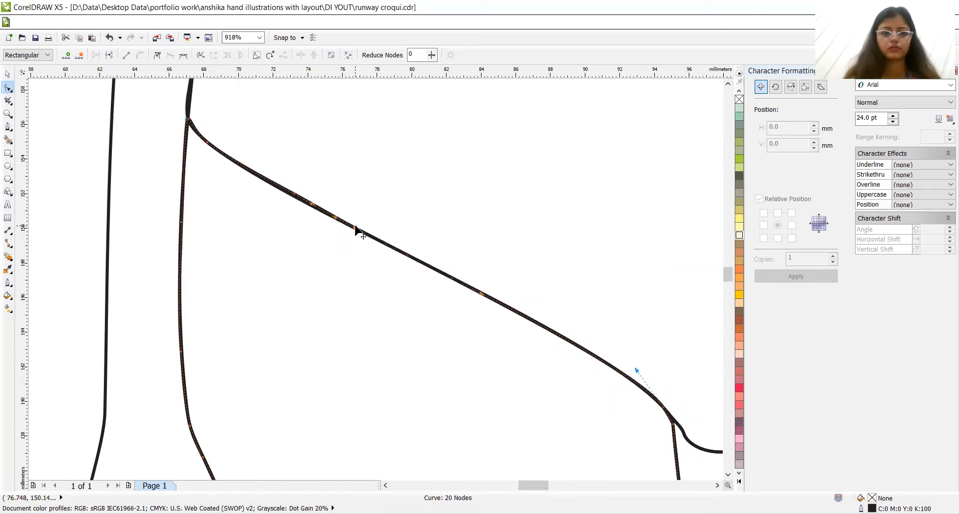
drag(294, 193, 294, 196)
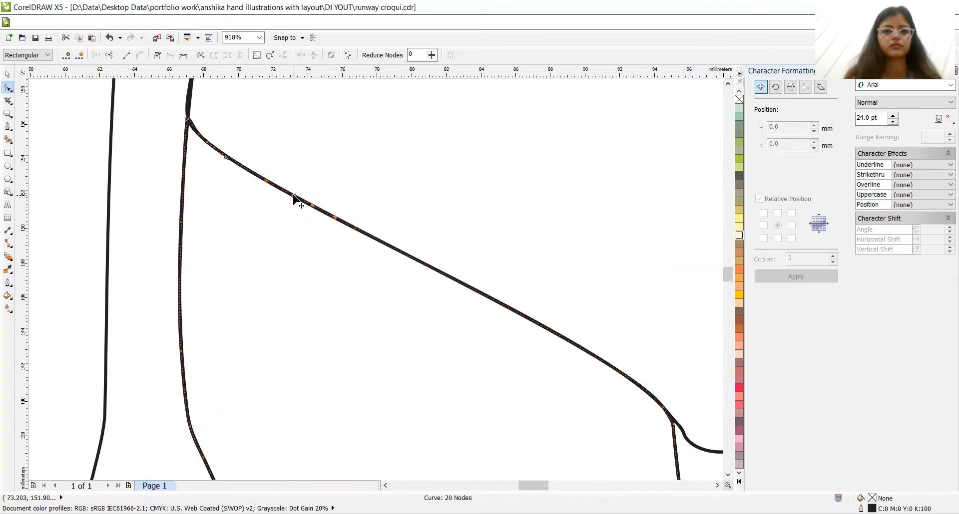
Step: Add a node to the body outline just above the hip corner and nudge it slightly into line
click(727, 84)
click(727, 84)
click(727, 84)
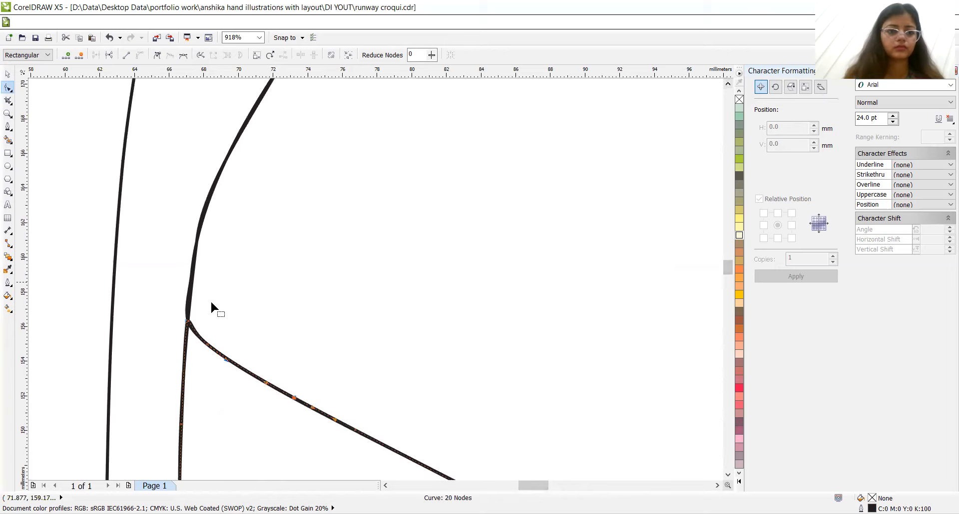
click(187, 310)
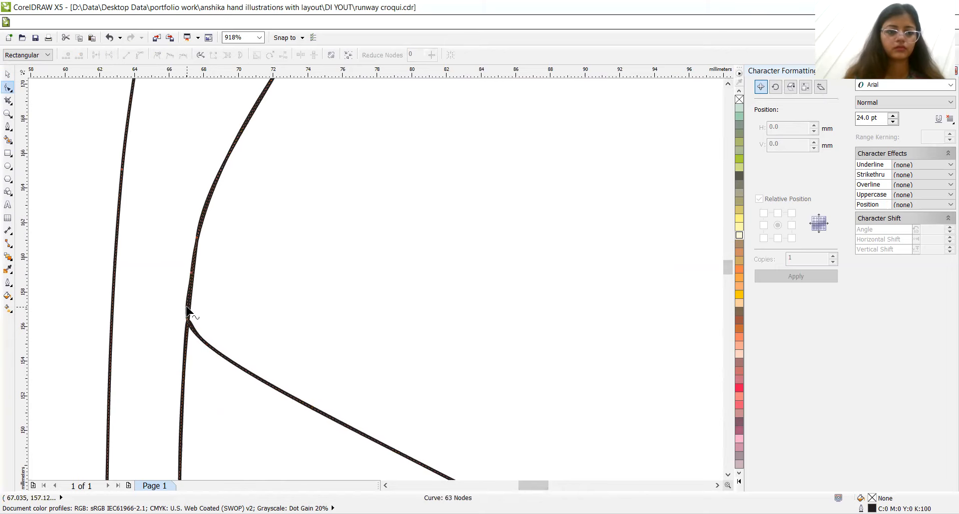
double_click(186, 306)
drag(187, 305, 186, 304)
Step: Try deleting a node above the hip, and add a node along the hip curve to align the doubled outline
click(196, 238)
key(Delete)
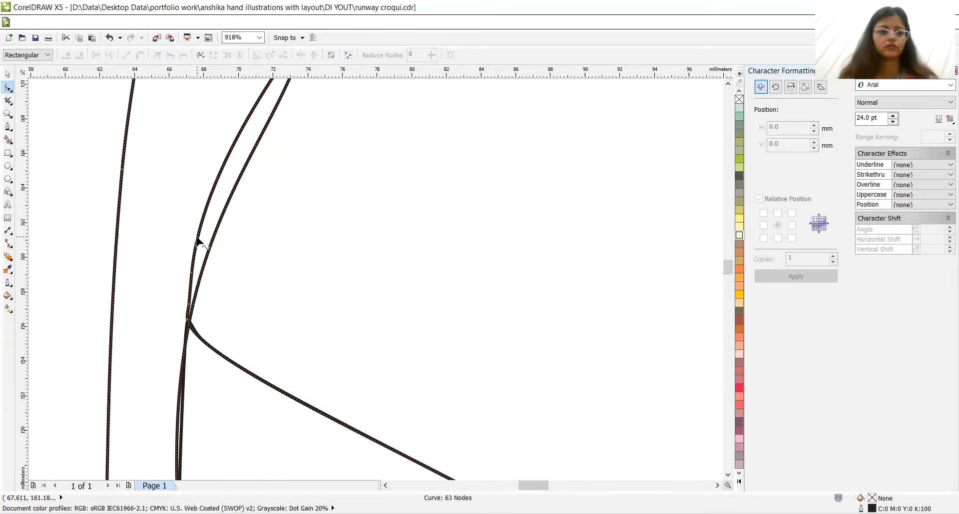
double_click(217, 191)
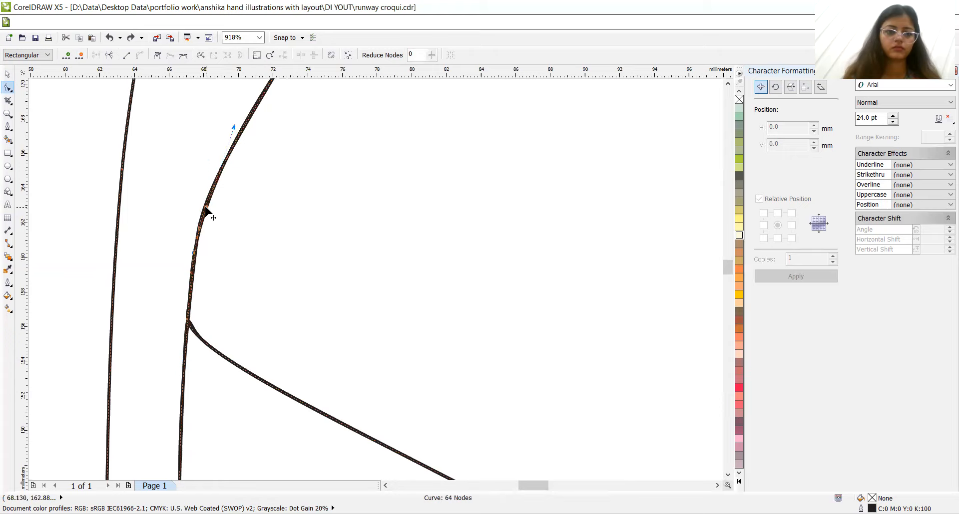
double_click(205, 209)
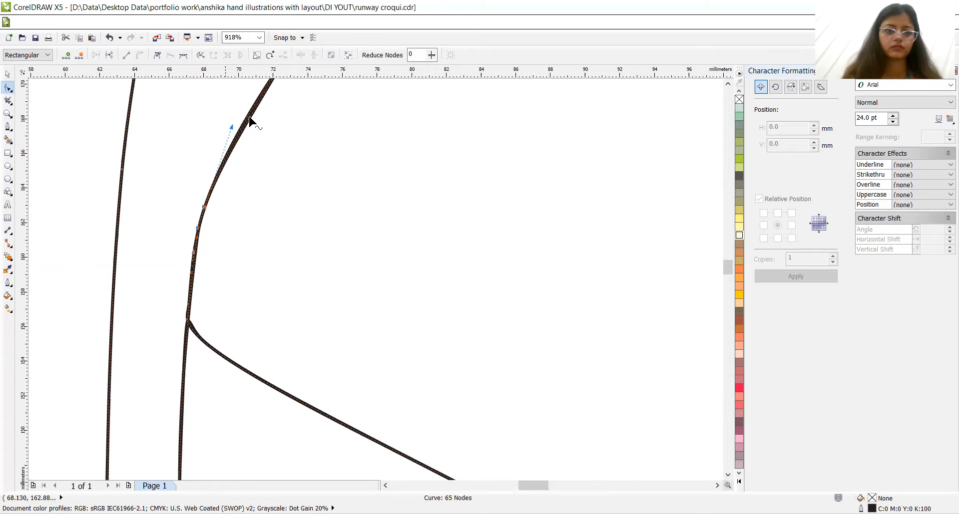
Step: Add nodes to the body outline between hip and inner arm, fit them against the waist line, and deselect the outline
click(728, 83)
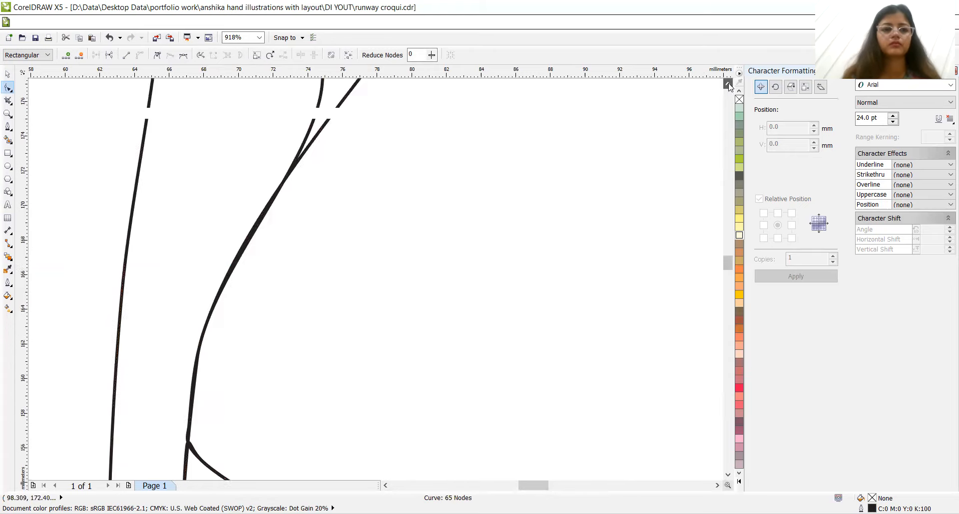
click(728, 84)
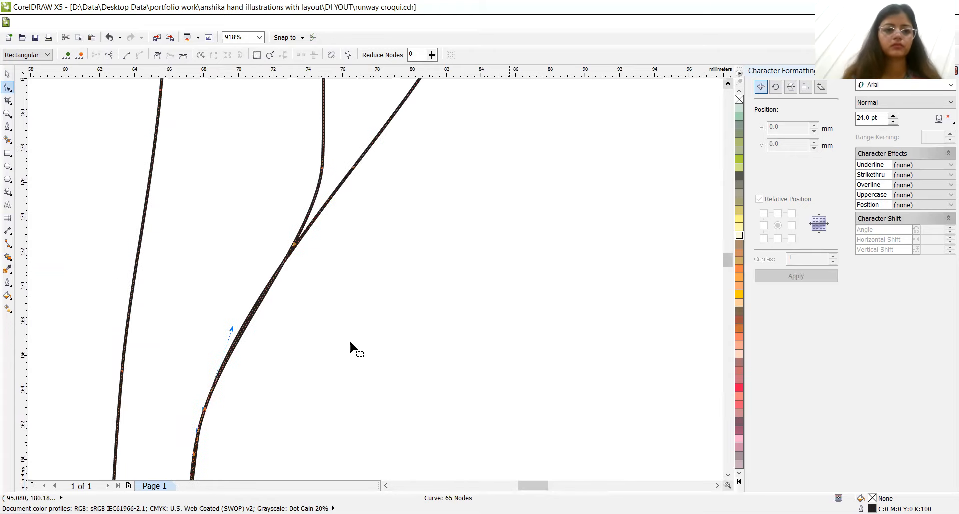
double_click(248, 322)
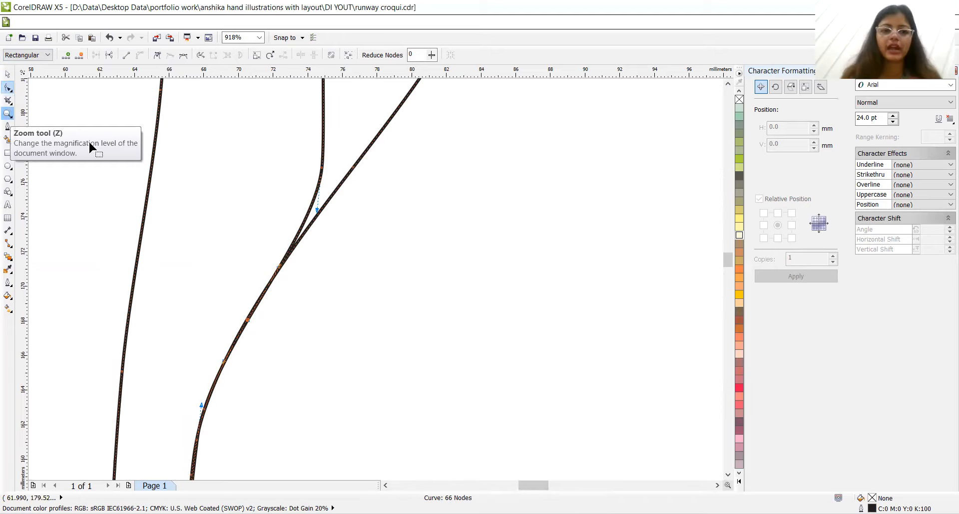
double_click(306, 219)
drag(306, 219, 315, 219)
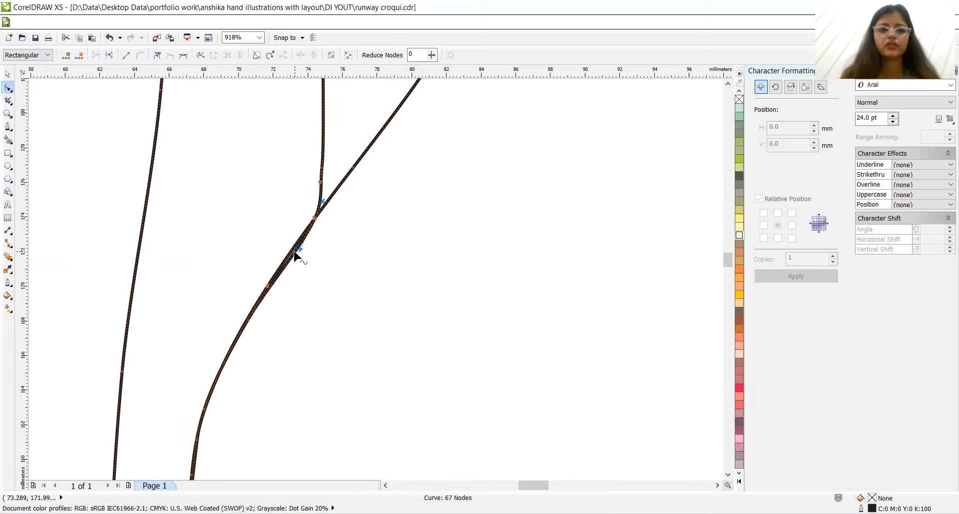
double_click(295, 252)
drag(295, 252, 288, 251)
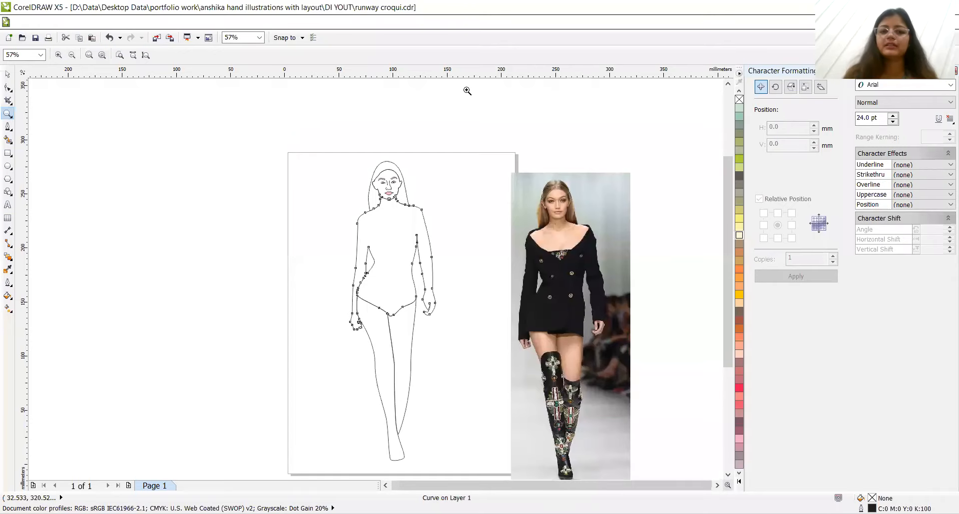
click(6, 75)
click(162, 209)
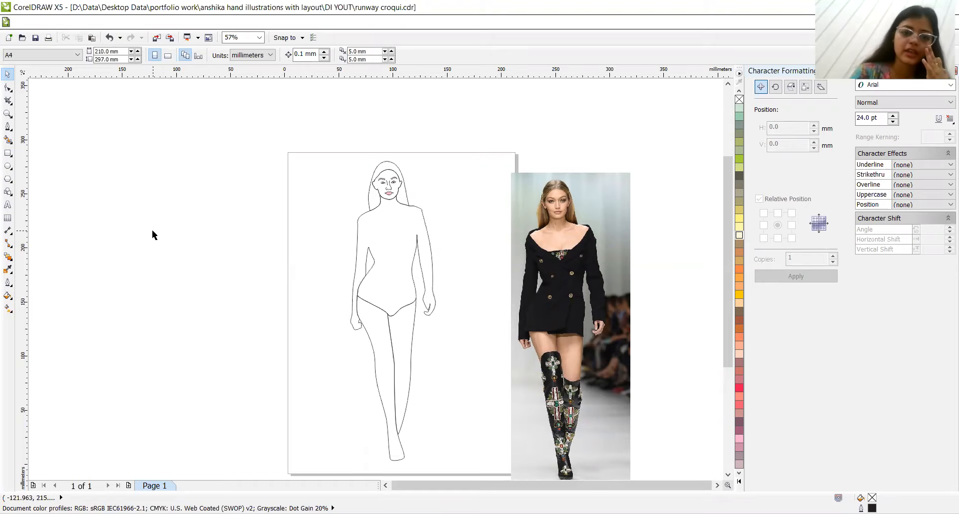
click(7, 127)
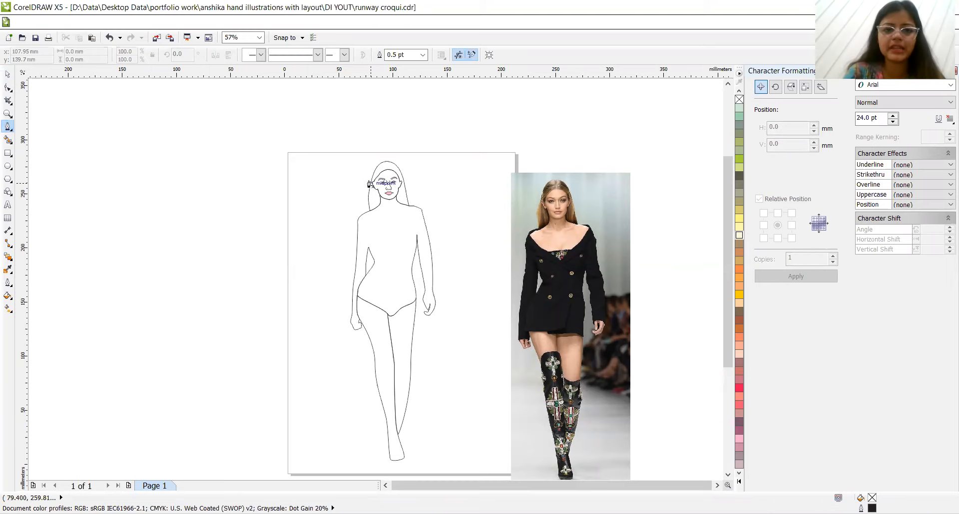
click(390, 216)
drag(387, 216, 373, 216)
key(ctrl+z)
key(ctrl+shift+z)
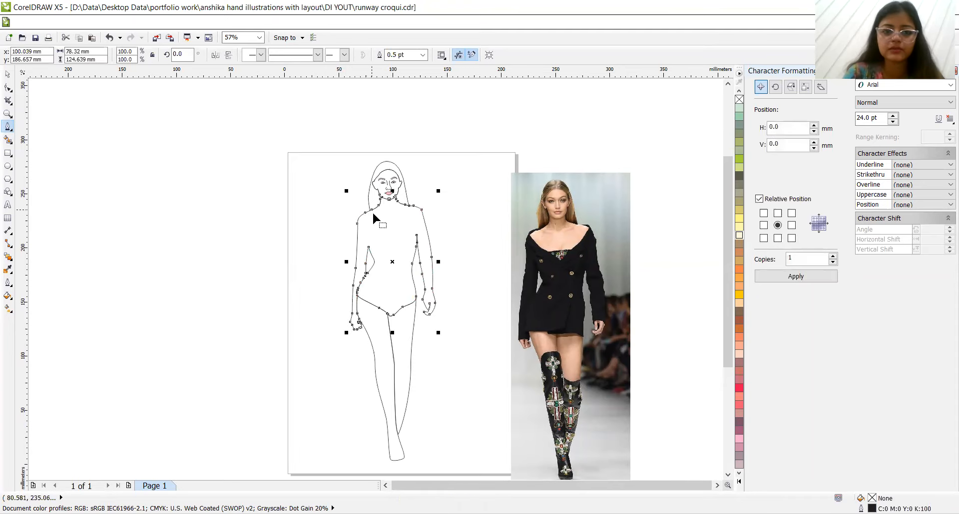
Step: Draw a short collarbone line about 14 mm wide just below the neck with the Pen tool and deselect it
click(376, 216)
double_click(391, 216)
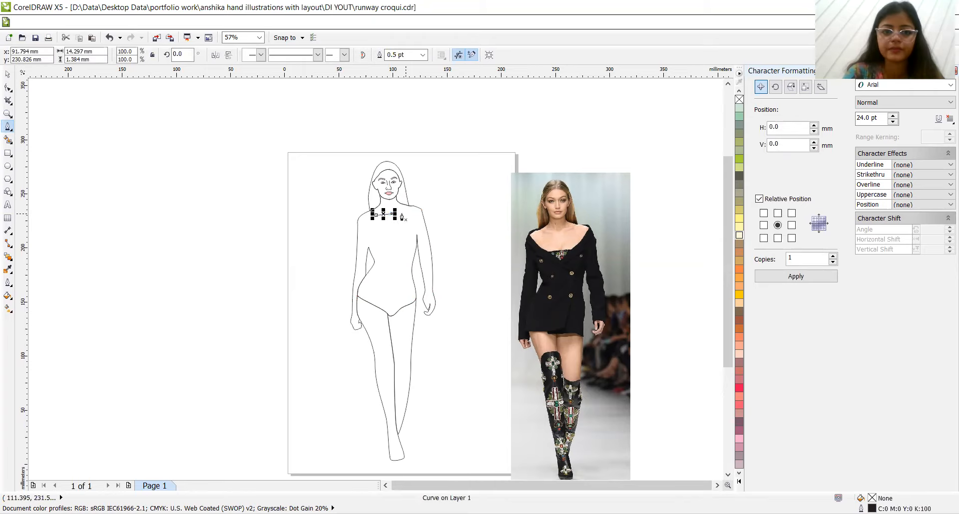
click(7, 74)
click(366, 162)
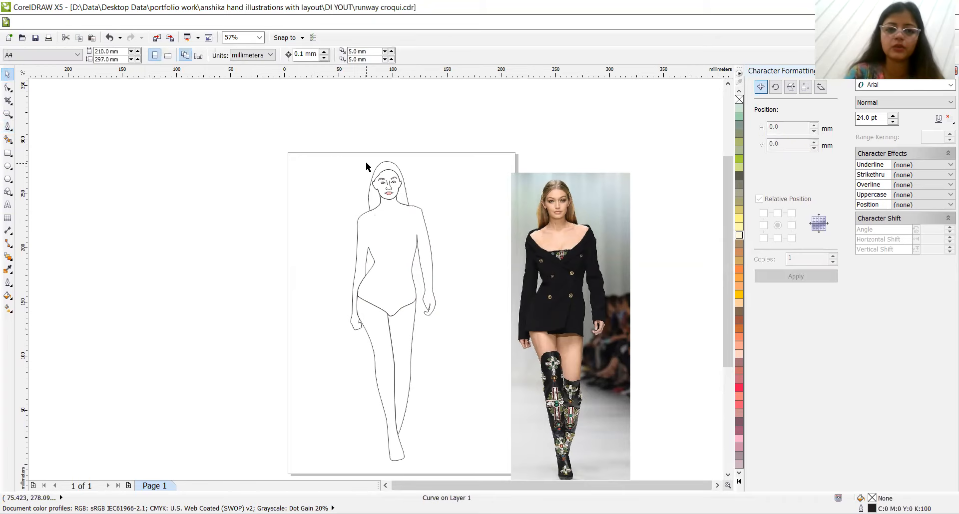